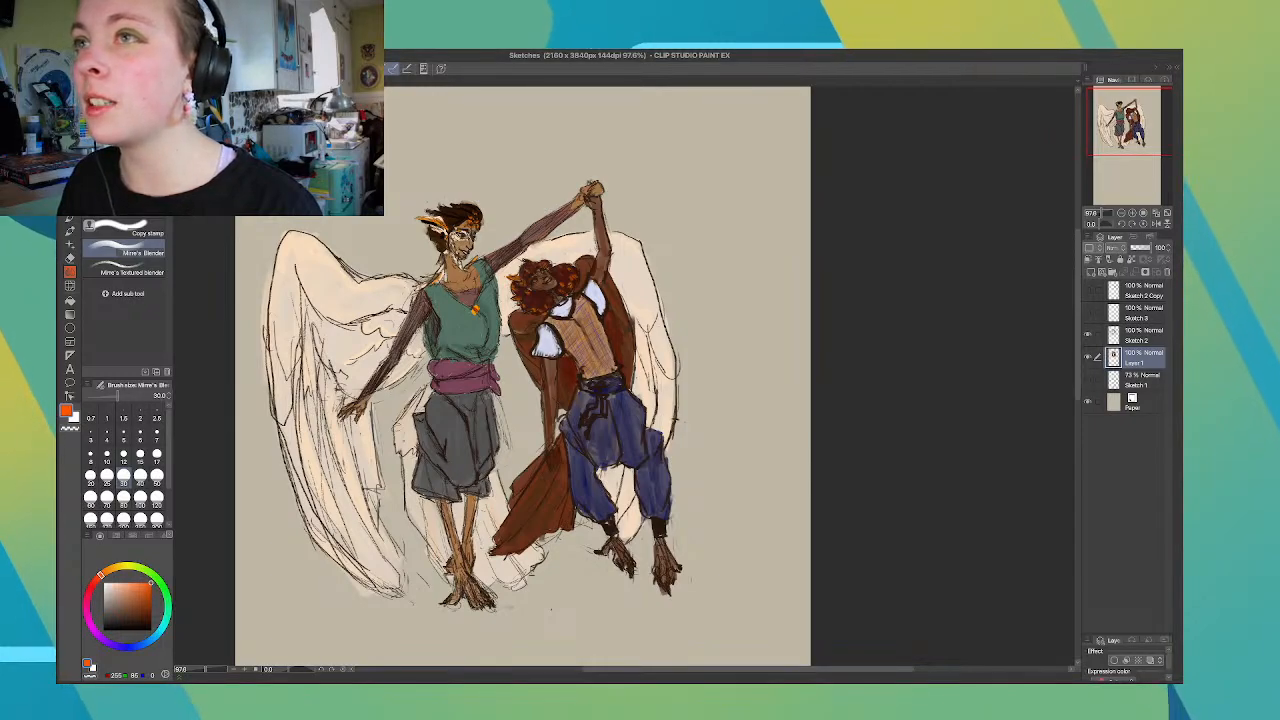
# Shrink the drawing window slightly and recentre the two figures in the view
pyautogui.moveTo(1182, 683); pyautogui.dragTo(1107, 661)
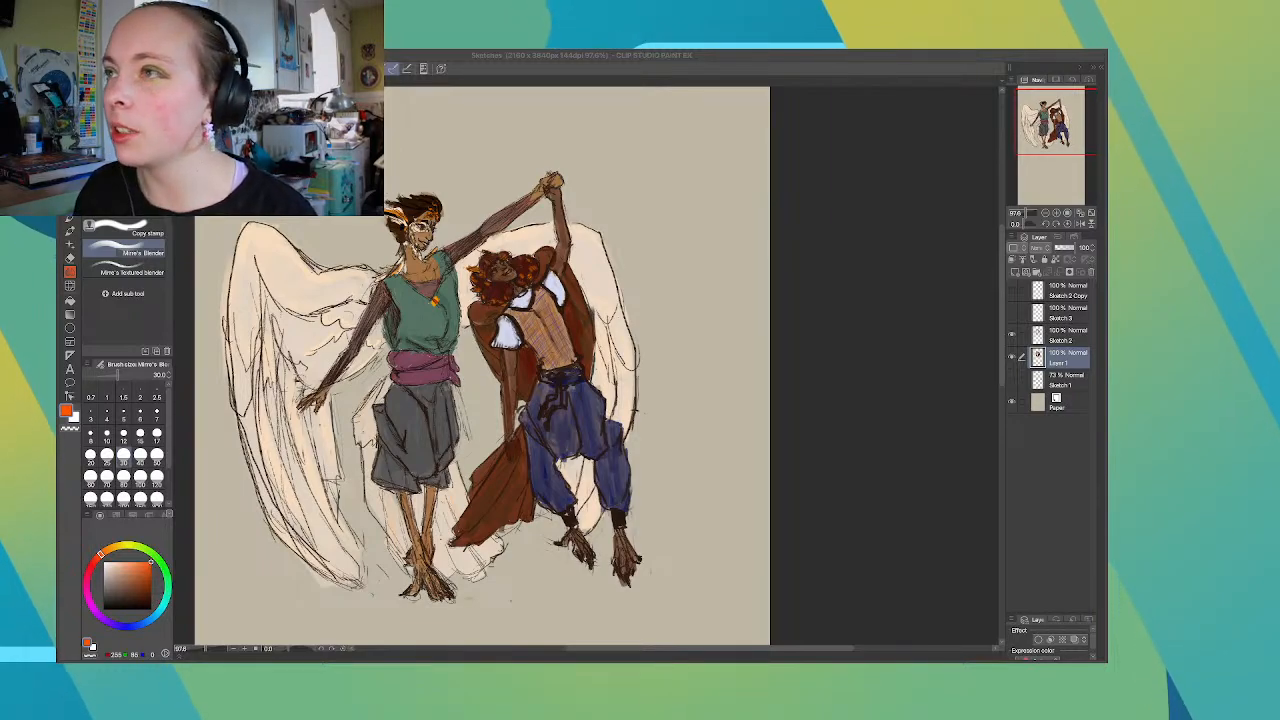
pyautogui.click(657, 151)
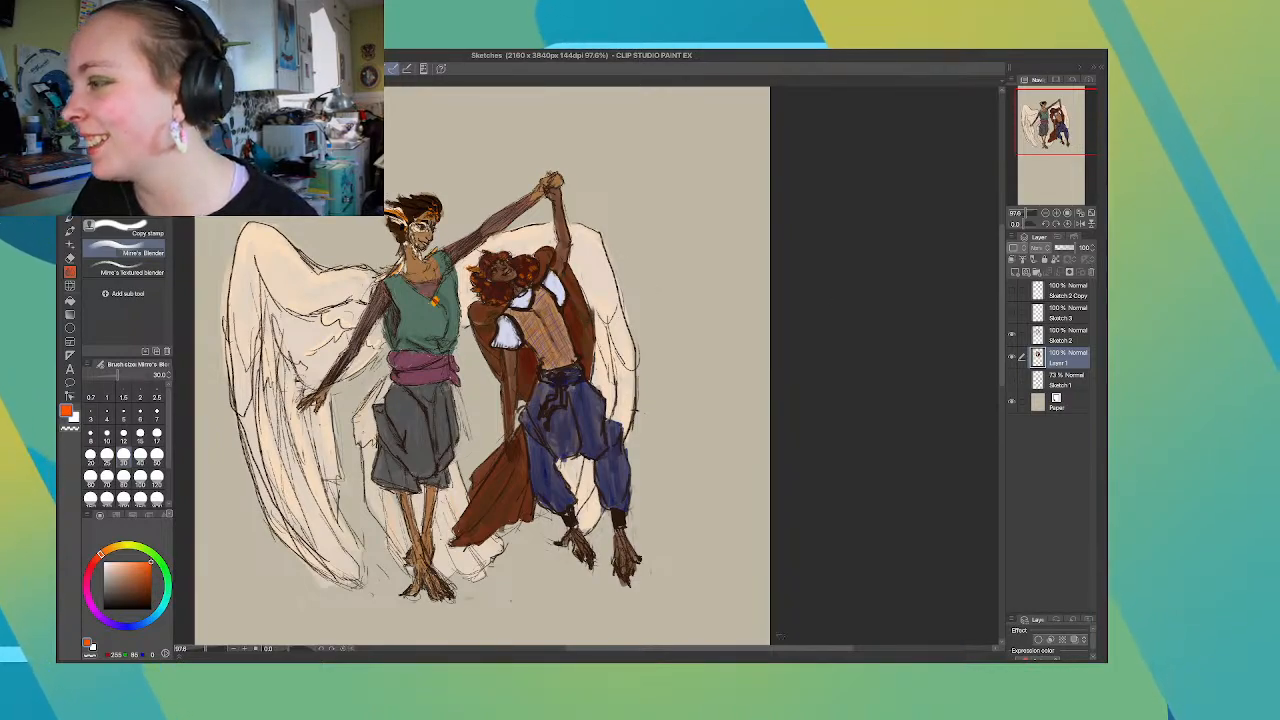
pyautogui.moveTo(728, 648); pyautogui.dragTo(700, 648)
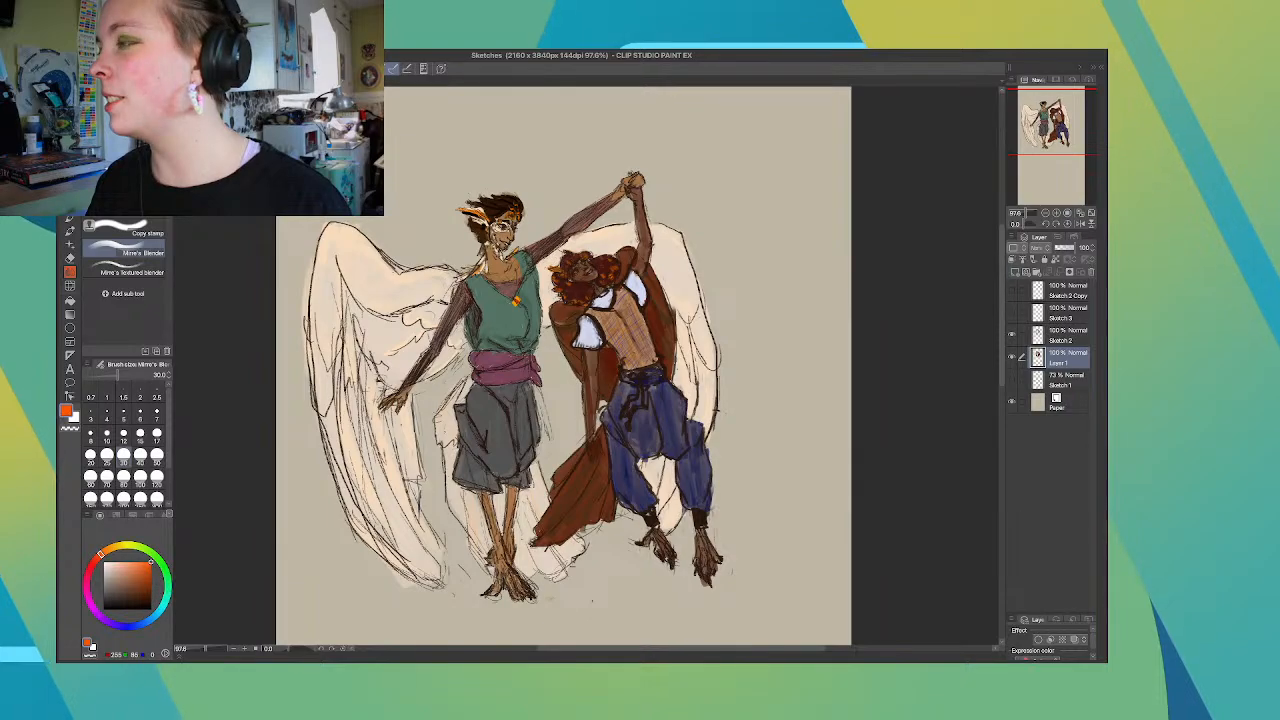
# Look over the empty lower part of the canvas and the two coloured figures above it
pyautogui.scroll(-10, 563, 350)
pyautogui.scroll(-2, 563, 350)
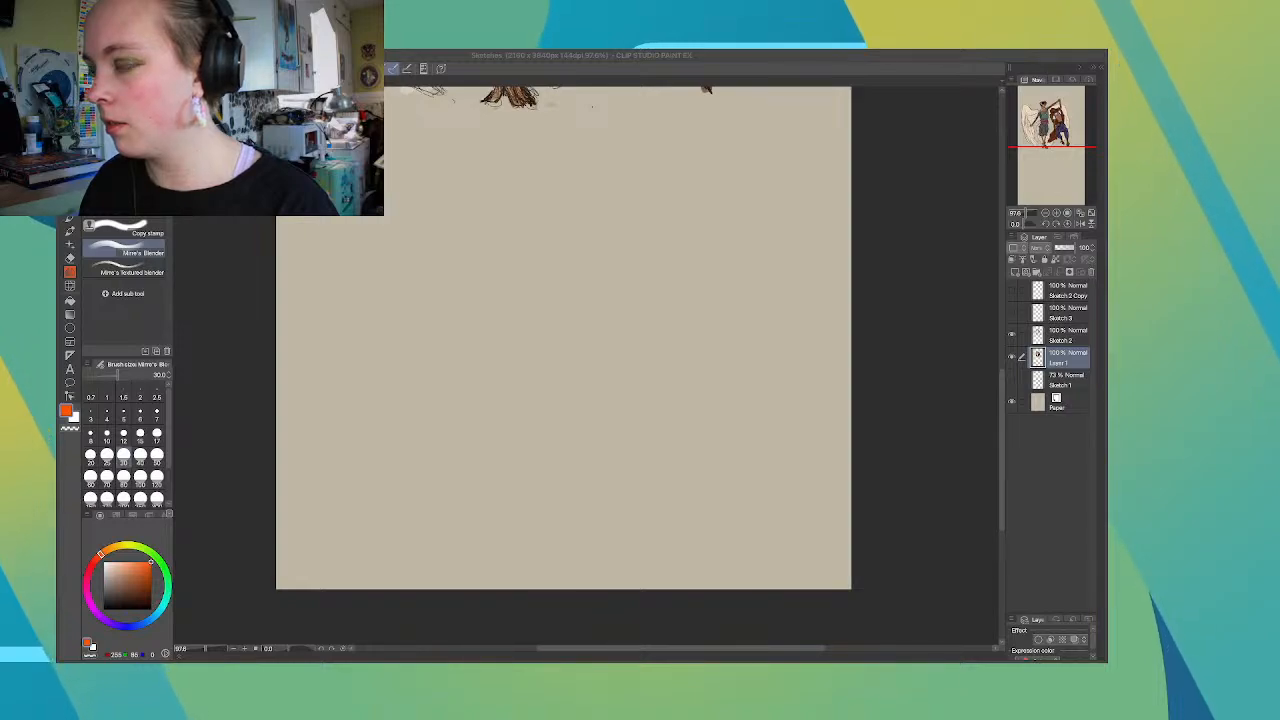
pyautogui.click(943, 485)
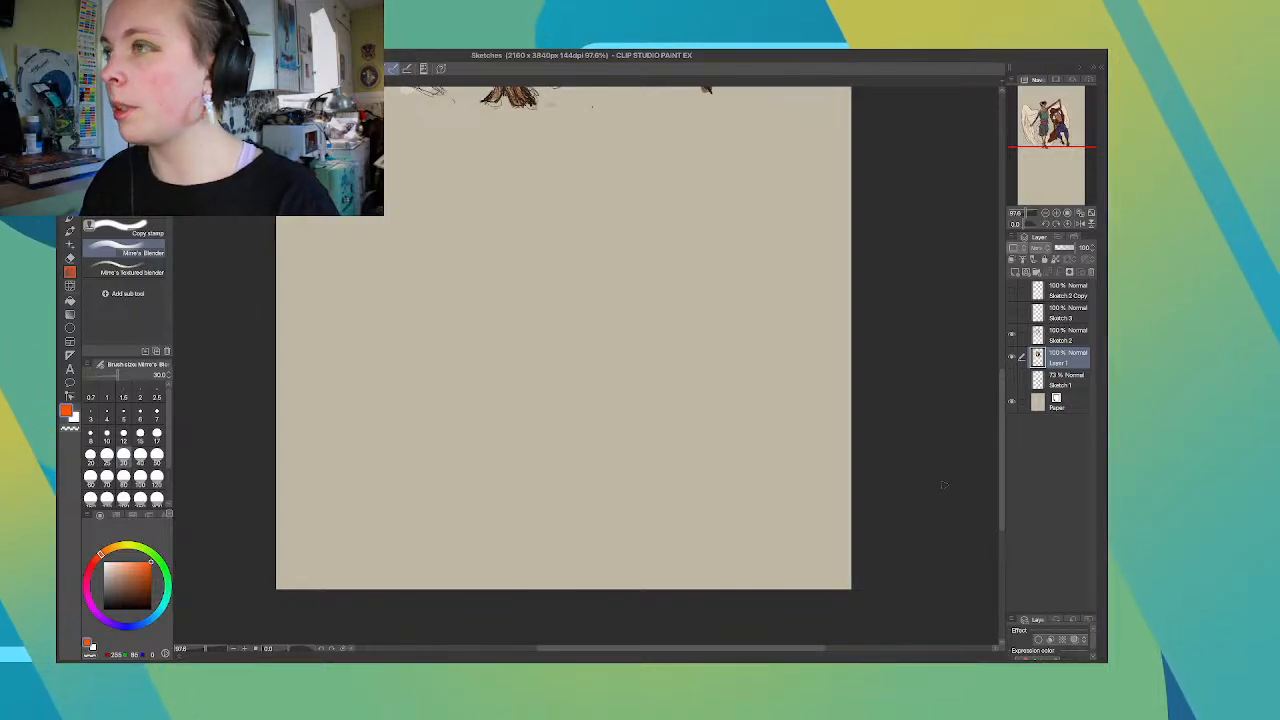
pyautogui.scroll(1, 862, 433)
pyautogui.scroll(-2, 862, 433)
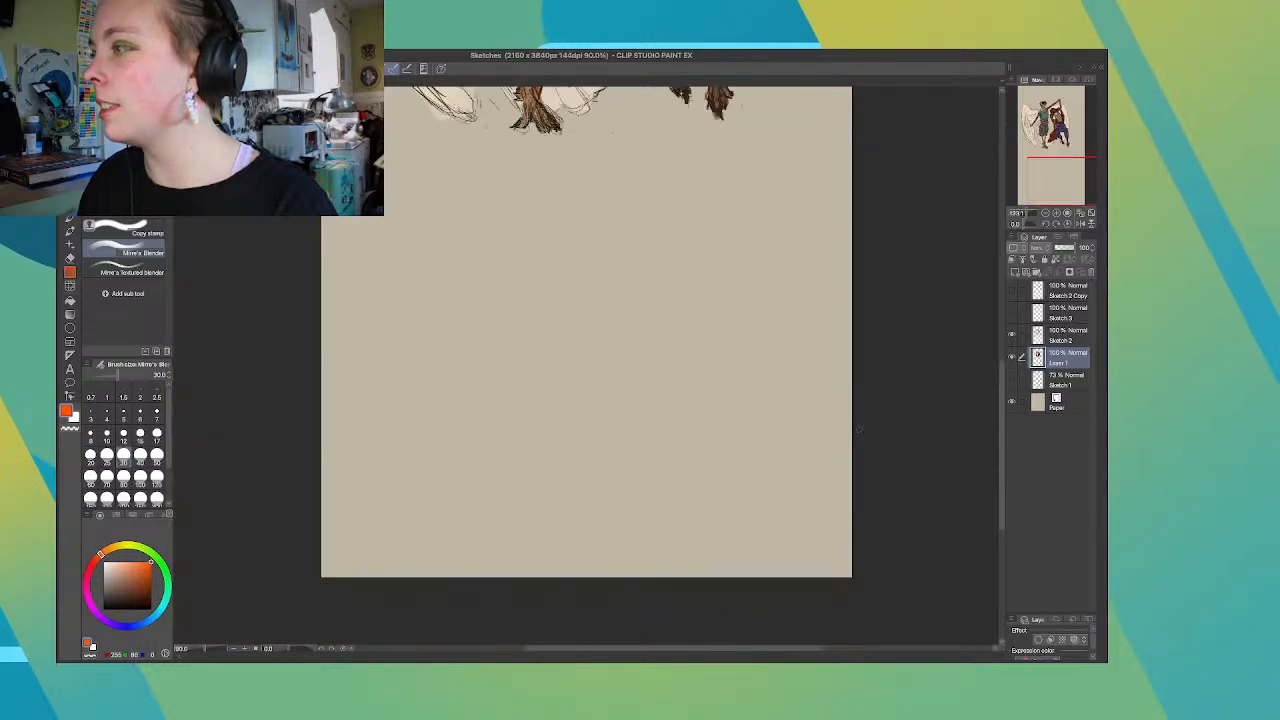
pyautogui.scroll(5, 586, 330)
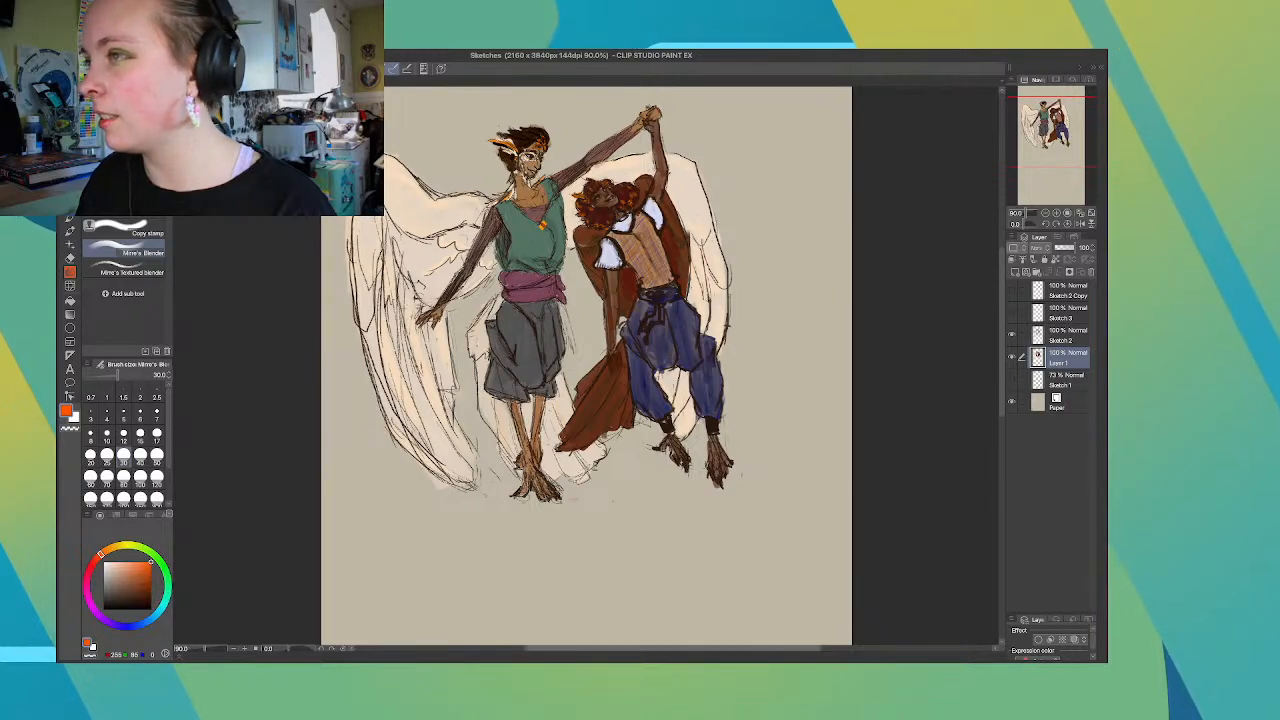
pyautogui.hscroll(3, 937, 559)
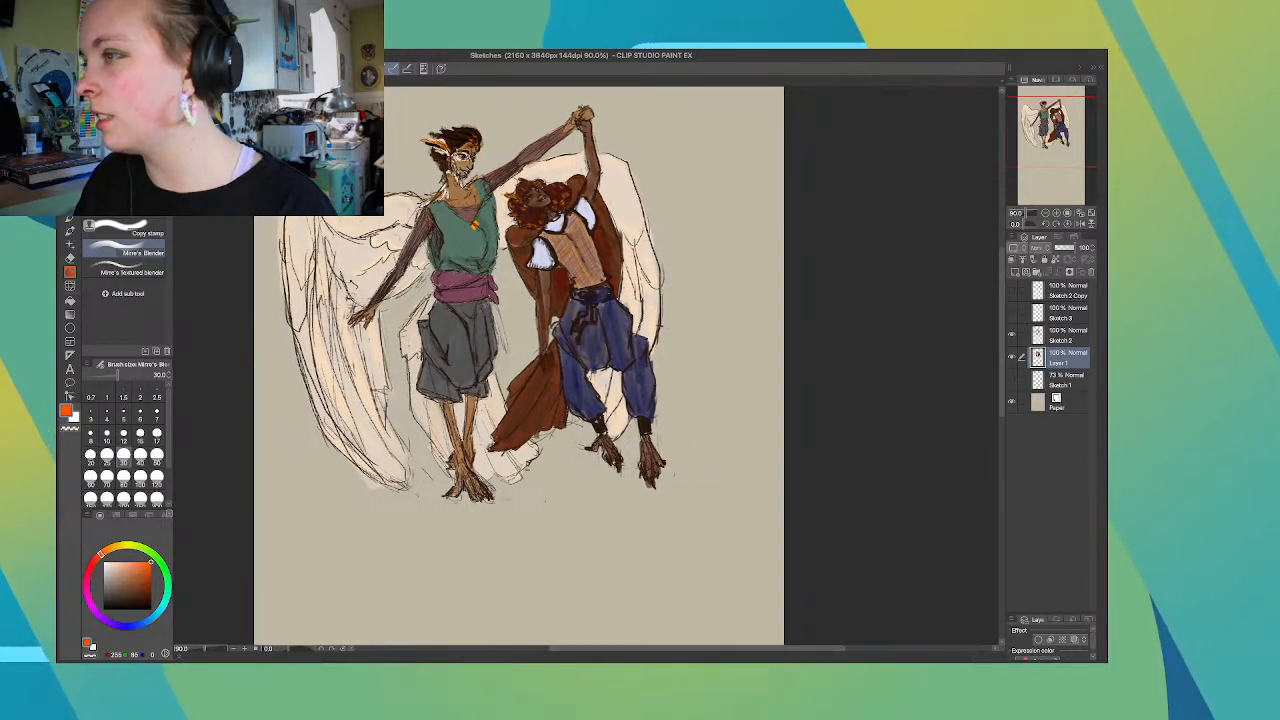
pyautogui.scroll(2, 520, 340)
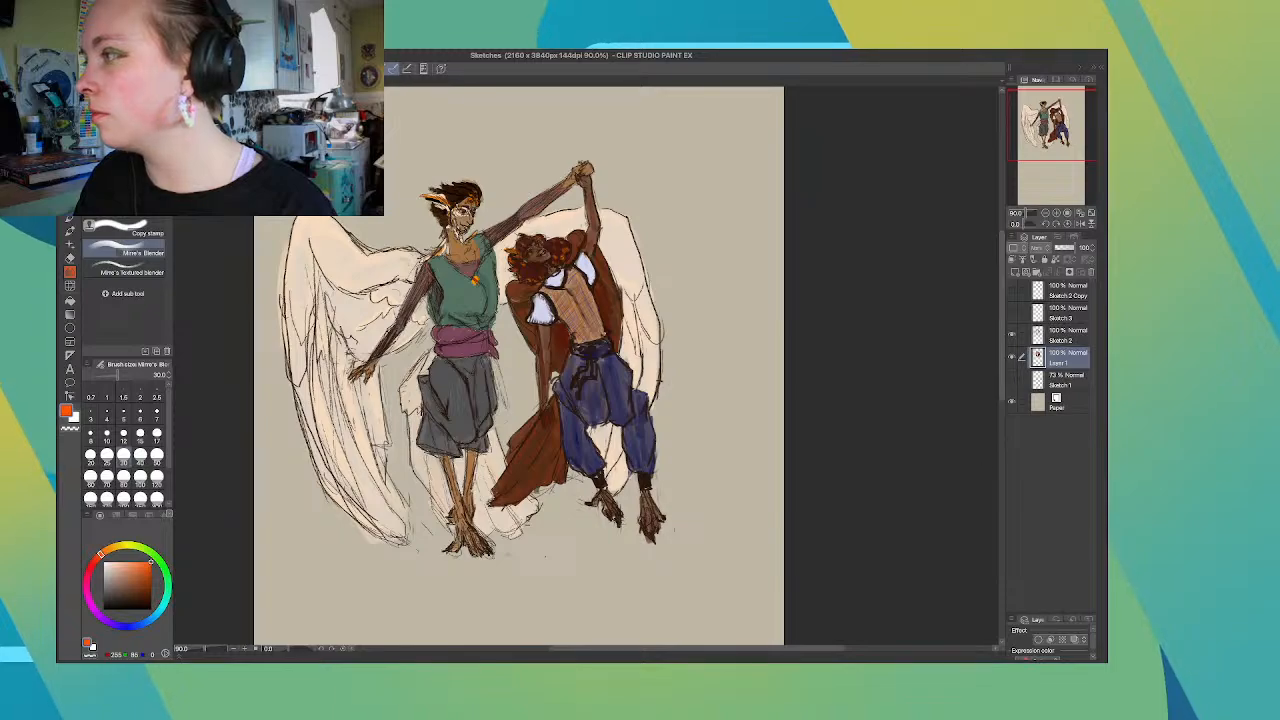
# Toggle the visibility of Sketch 2 and Layer 1 off and on to check what each layer contains
pyautogui.click(1011, 335)
pyautogui.click(1011, 335)
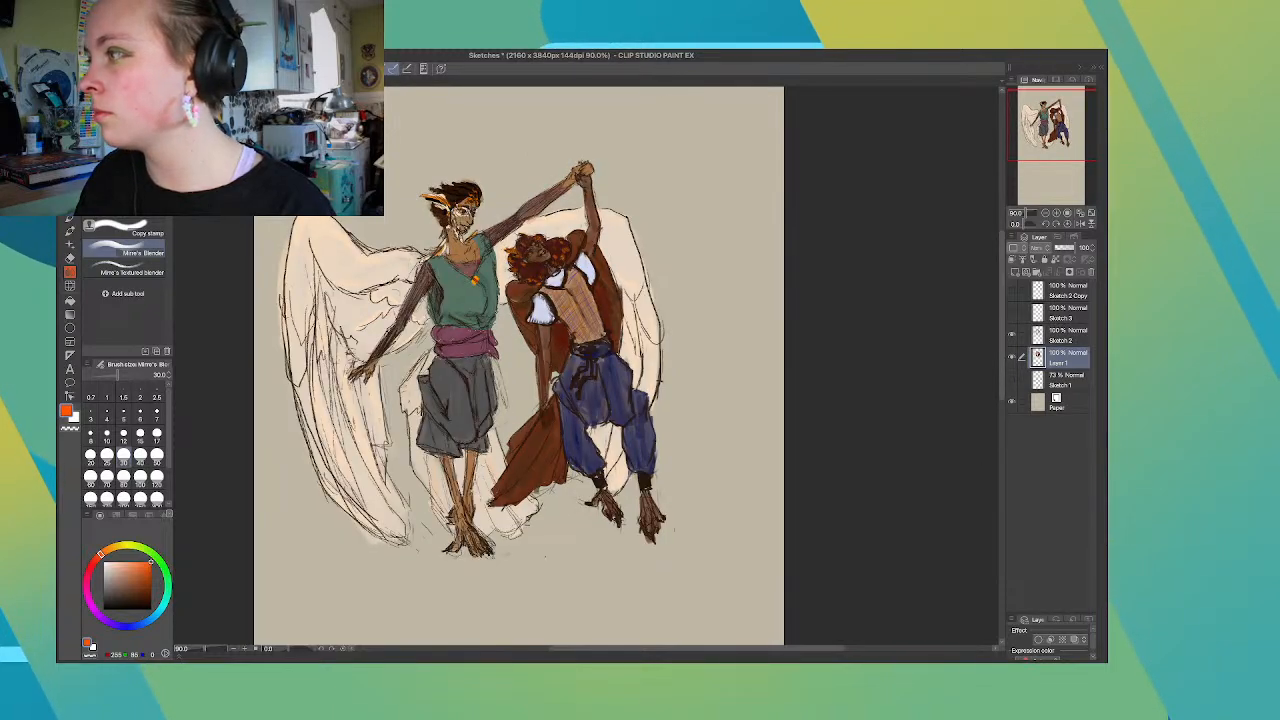
pyautogui.click(1011, 357)
pyautogui.click(1011, 357)
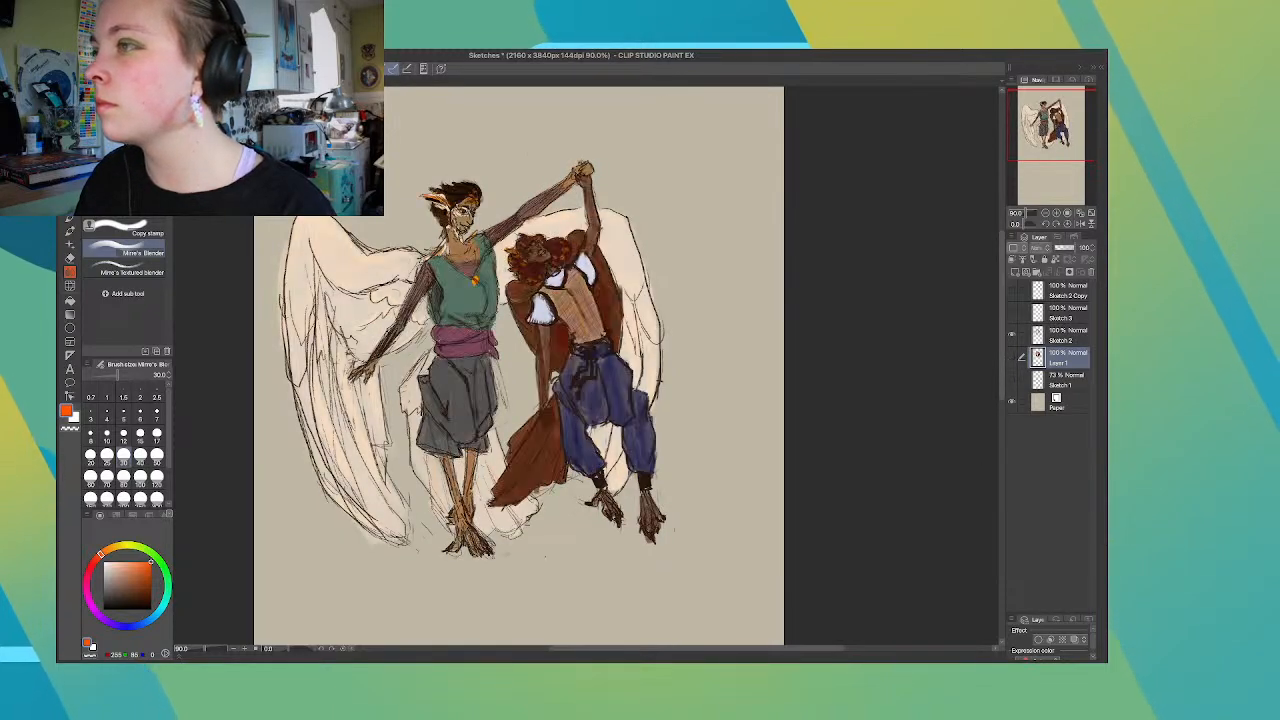
pyautogui.click(1011, 357)
pyautogui.click(1011, 357)
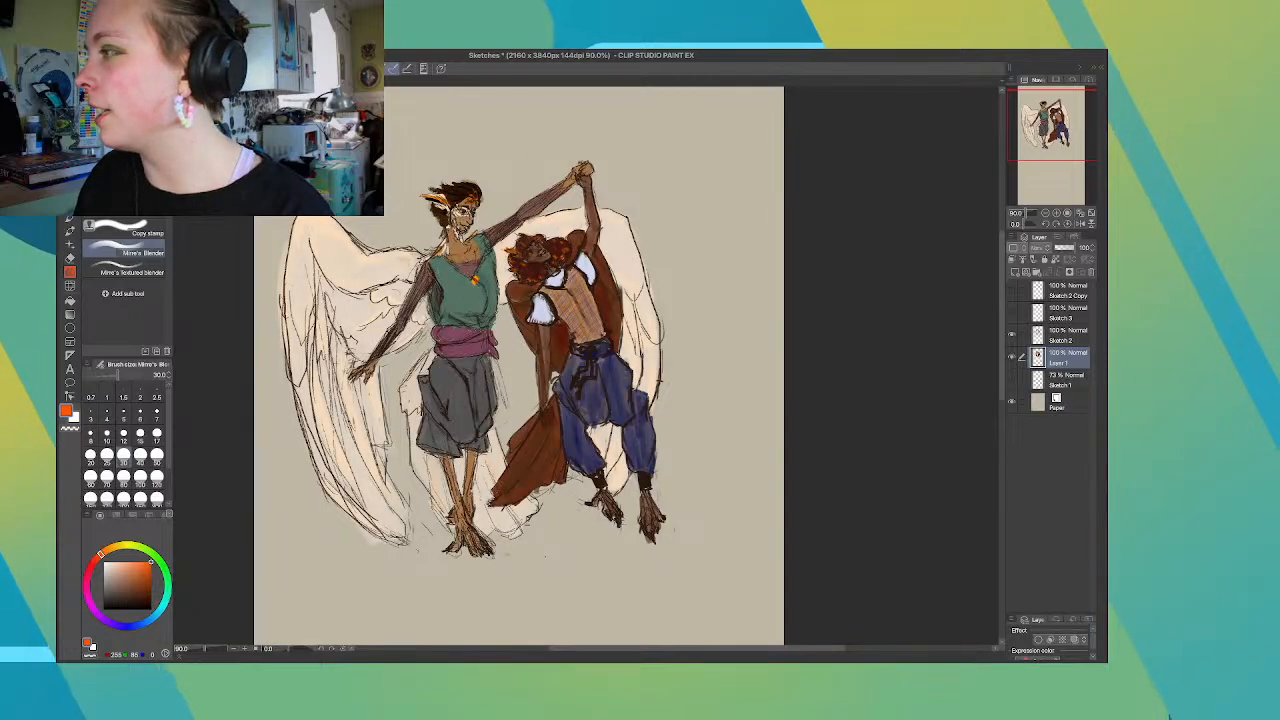
# Inspect the hidden Sketch 3, Sketch 2 Copy and Sketch 1 layers one at a time, hiding each again after viewing
pyautogui.click(1011, 313)
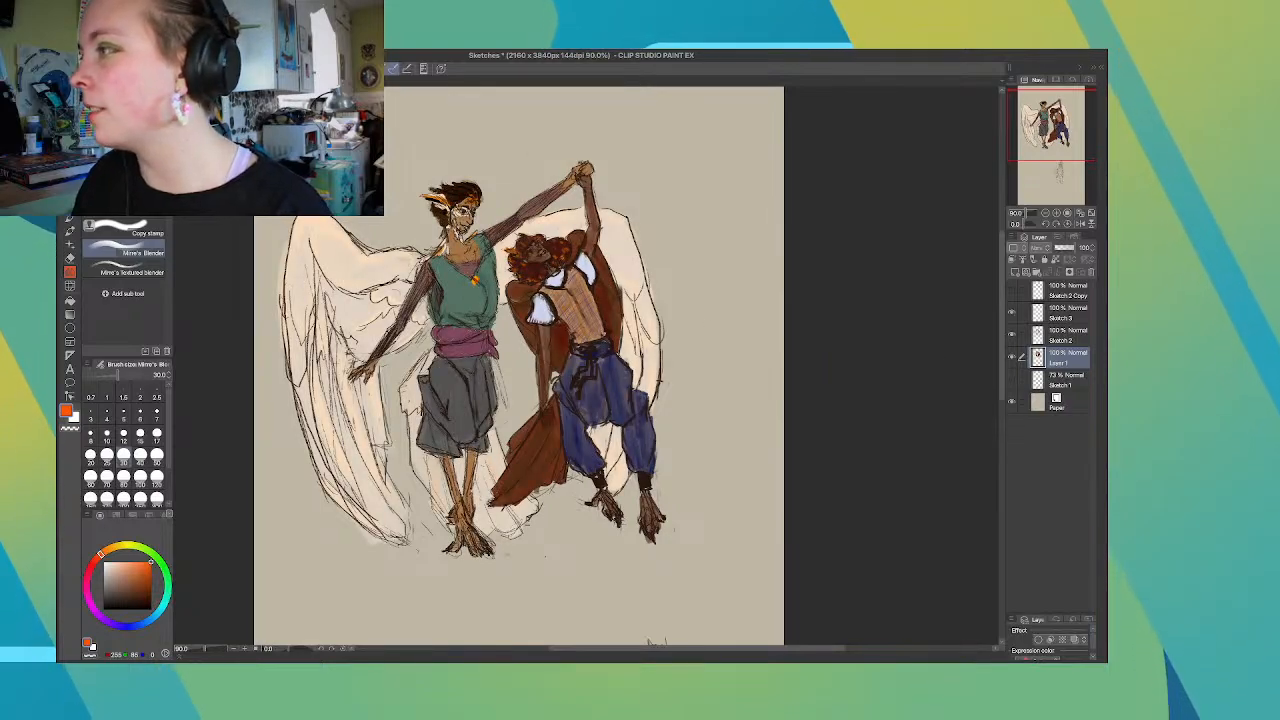
pyautogui.scroll(-5, 520, 370)
pyautogui.scroll(6, 520, 370)
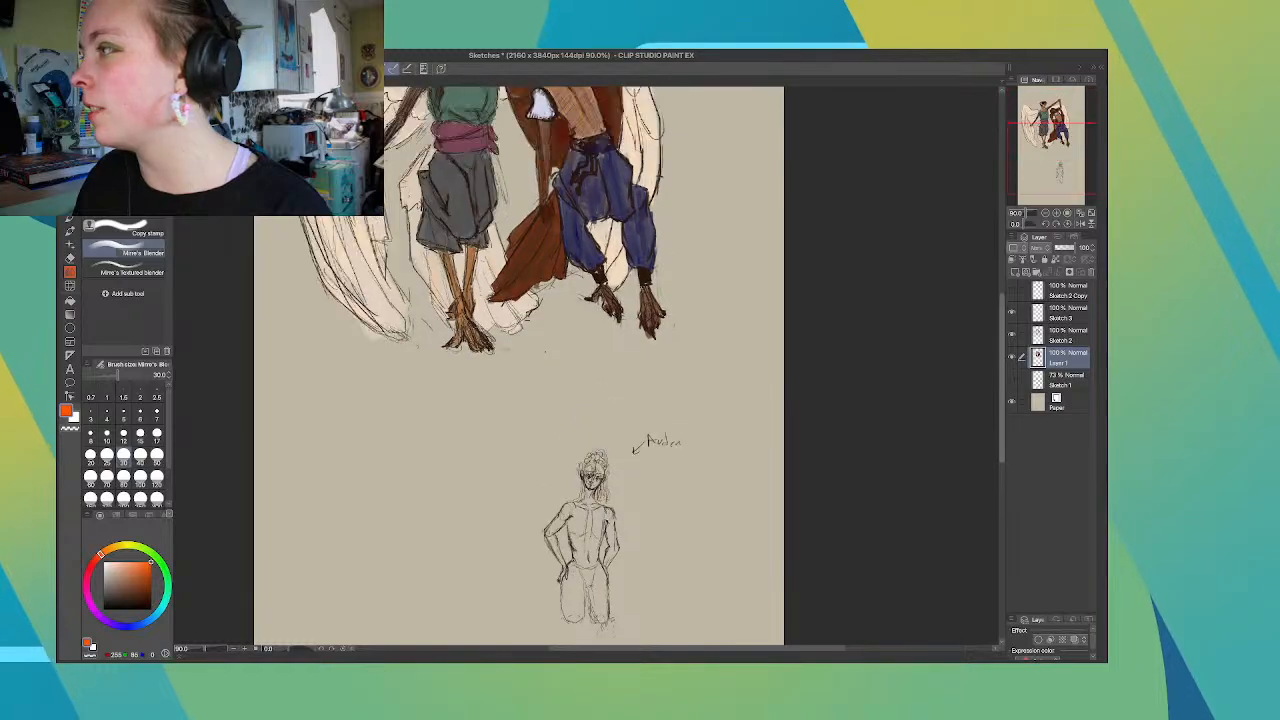
pyautogui.click(1011, 313)
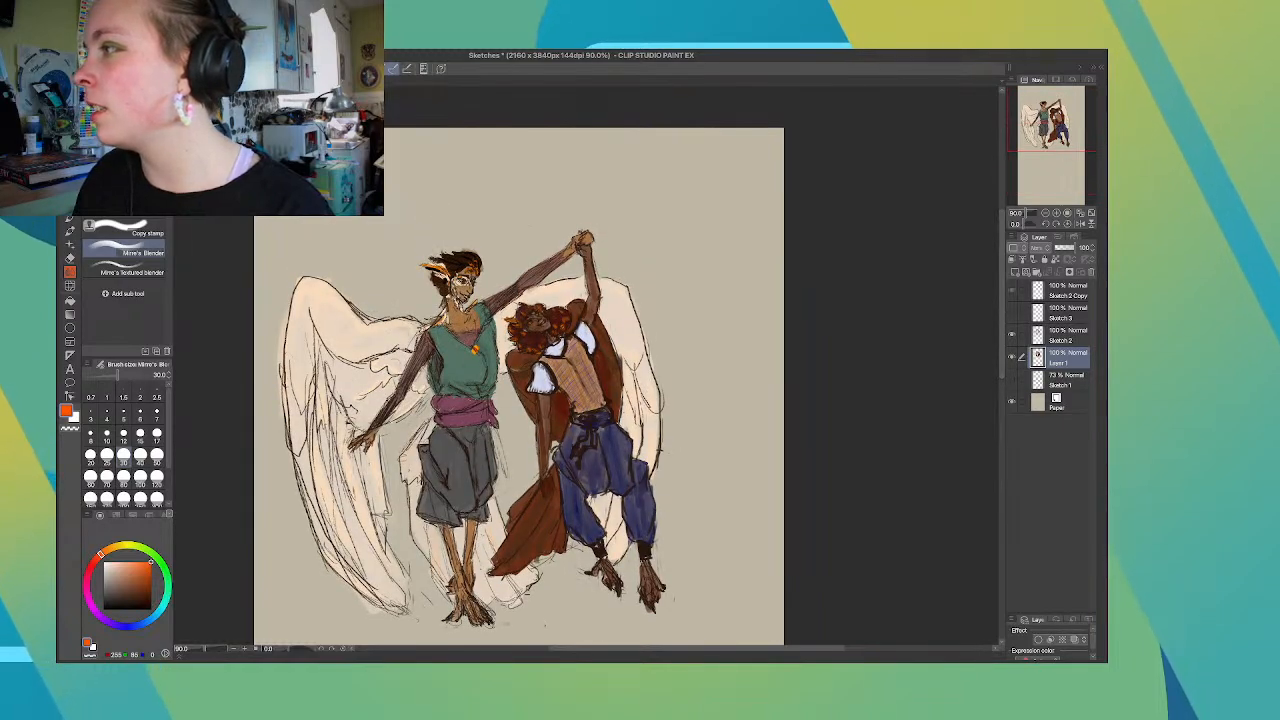
pyautogui.click(1011, 291)
pyautogui.scroll(-8, 520, 370)
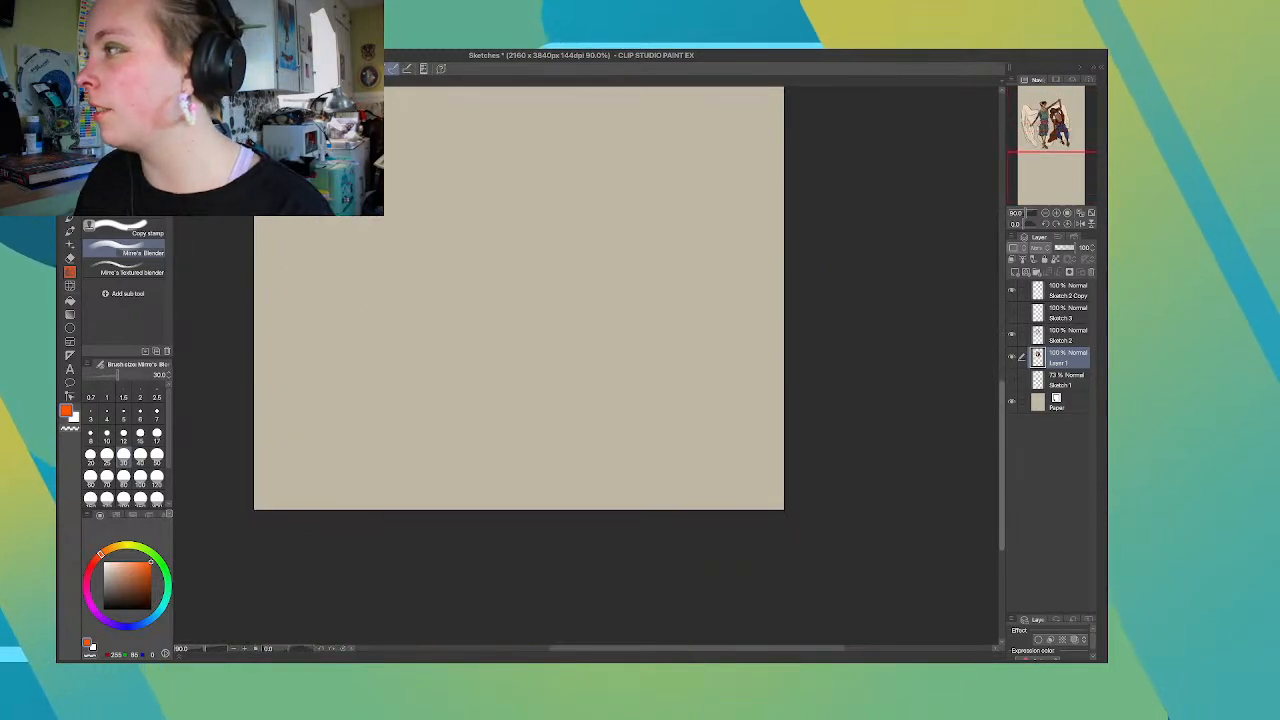
pyautogui.scroll(2, 520, 370)
pyautogui.click(1011, 290)
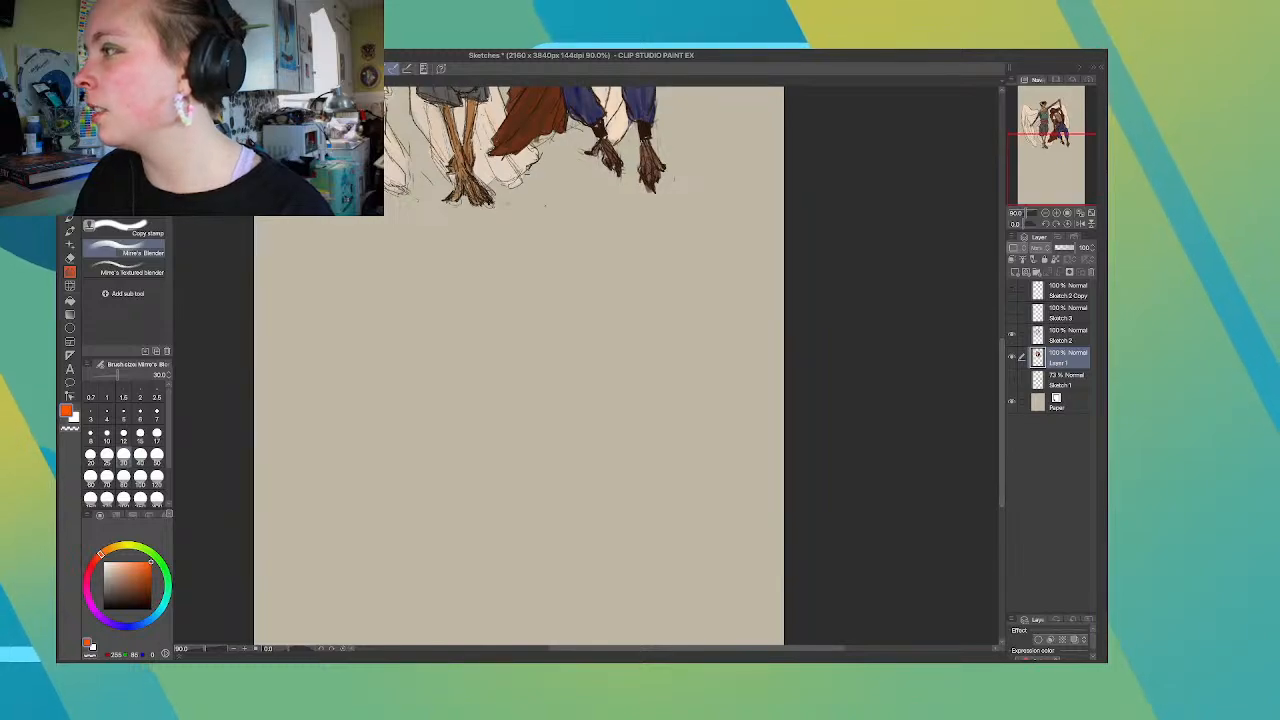
pyautogui.click(1011, 379)
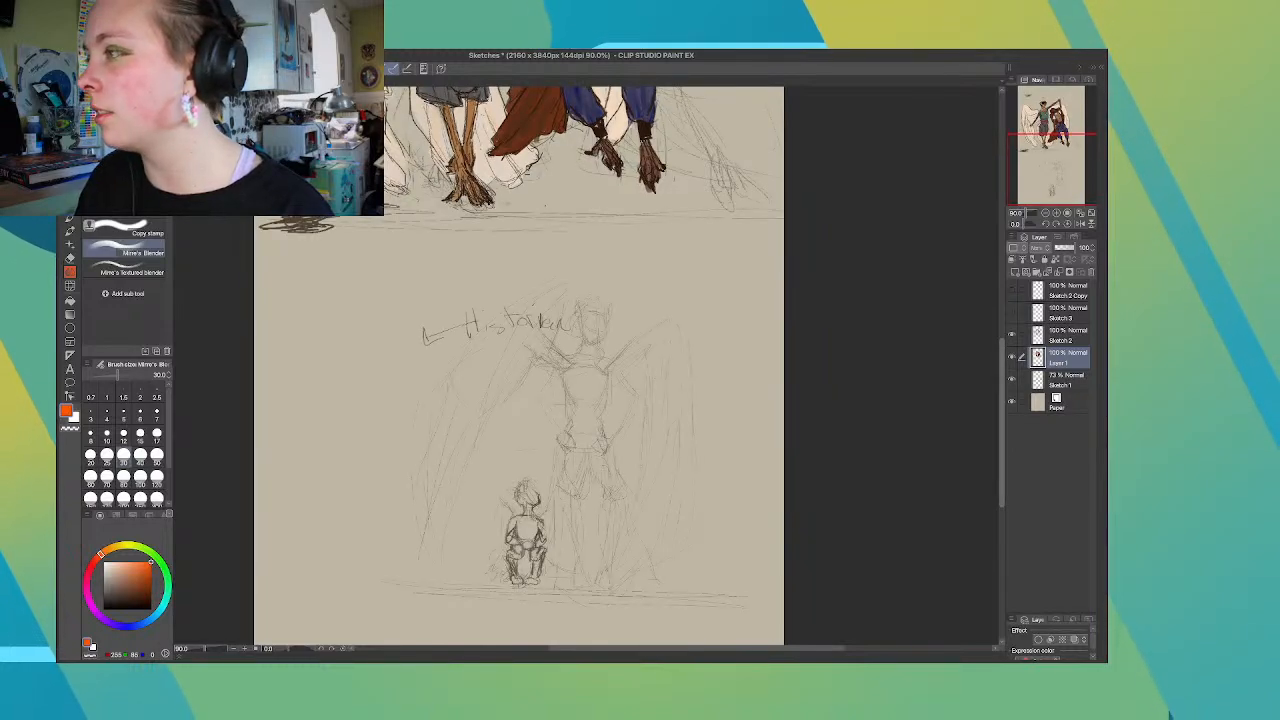
pyautogui.click(1011, 379)
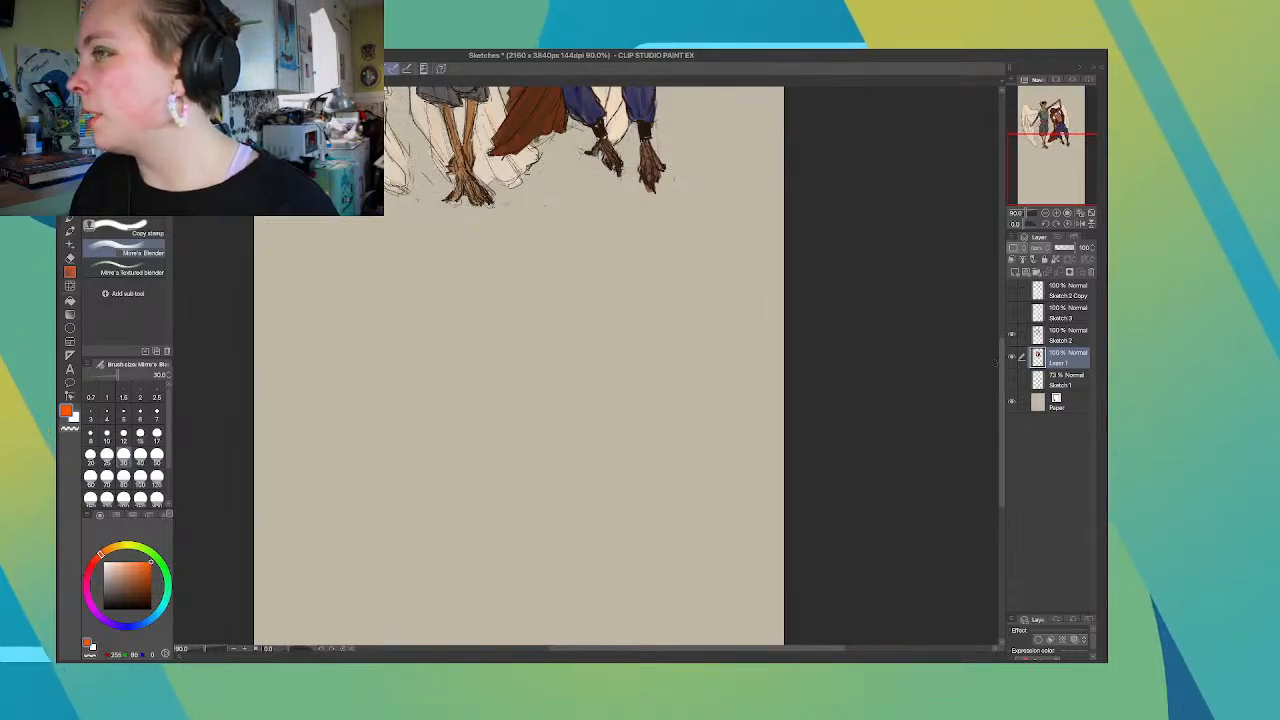
pyautogui.scroll(4, 993, 315)
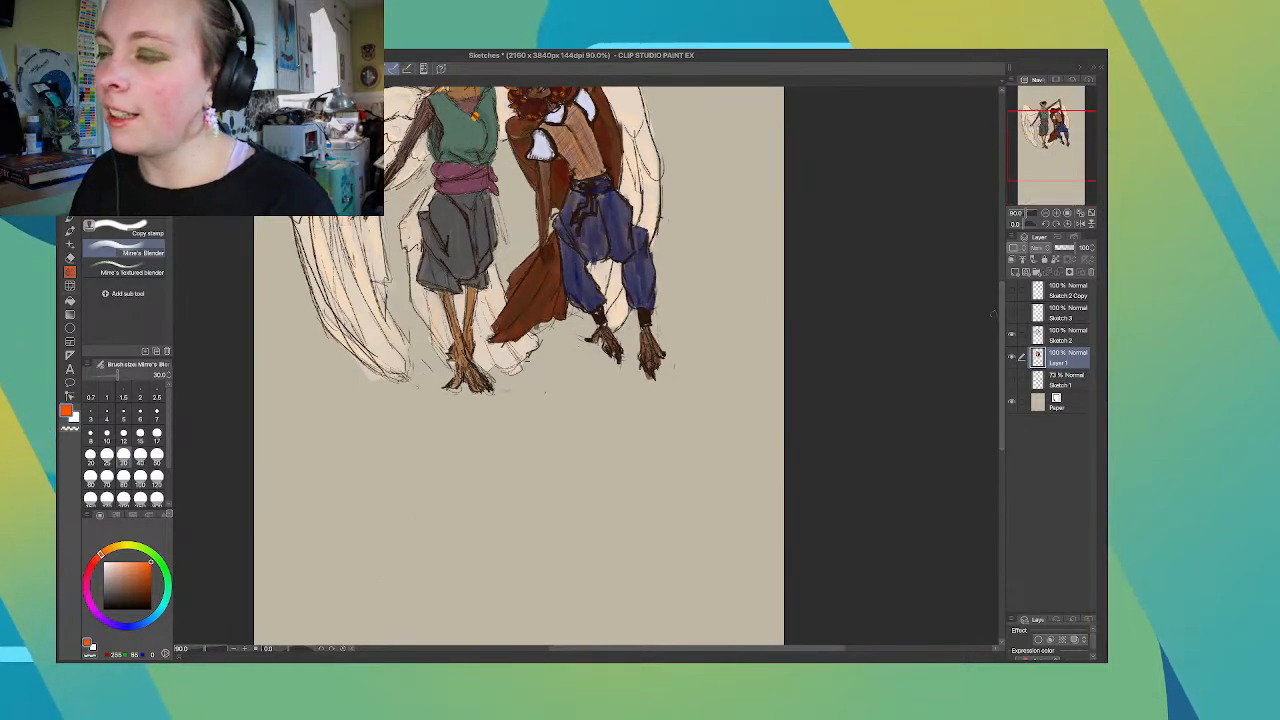
pyautogui.scroll(3, 990, 320)
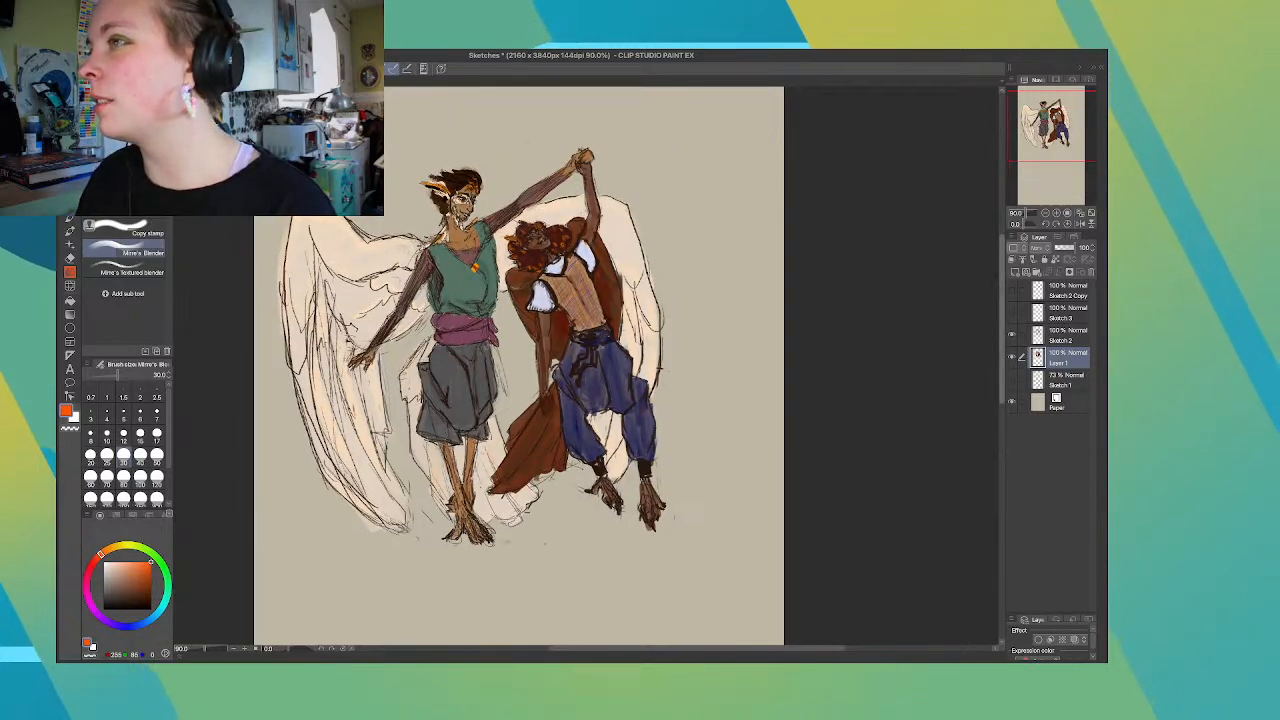
# Add a new layer directly above Layer 1, then make Layer 1 the active layer again
pyautogui.scroll(-1, 520, 340)
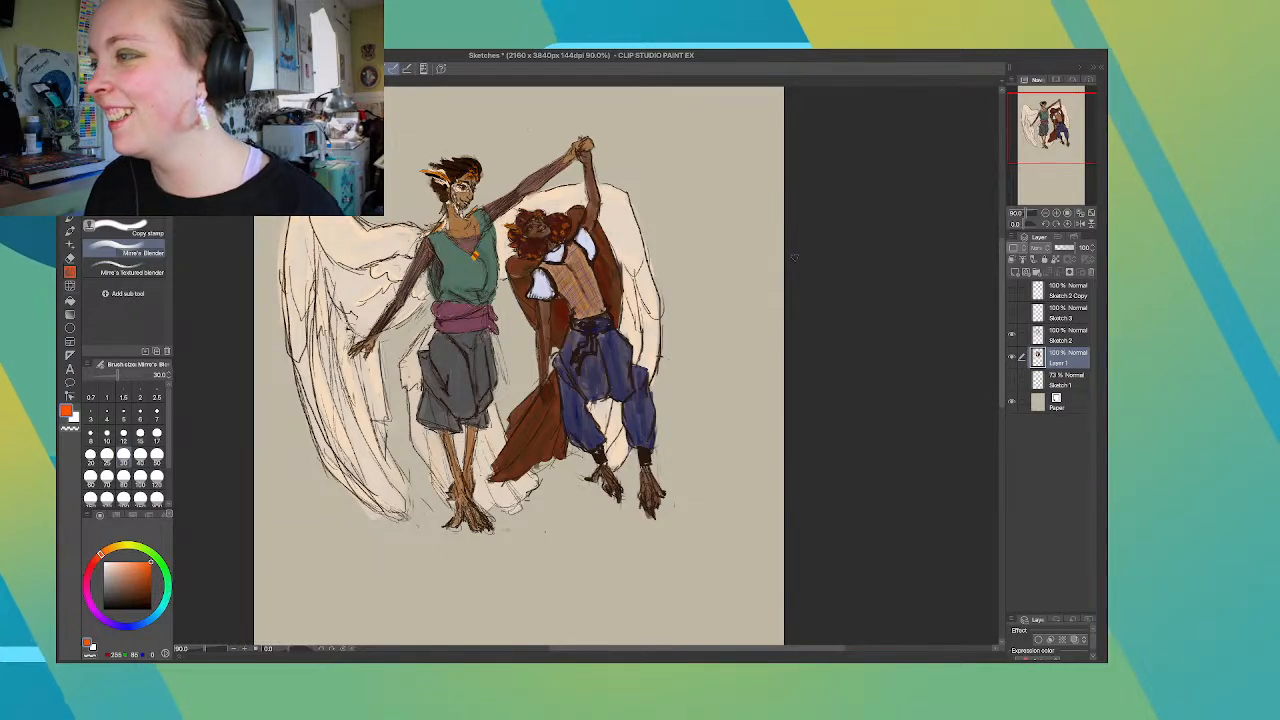
pyautogui.scroll(-2, 736, 463)
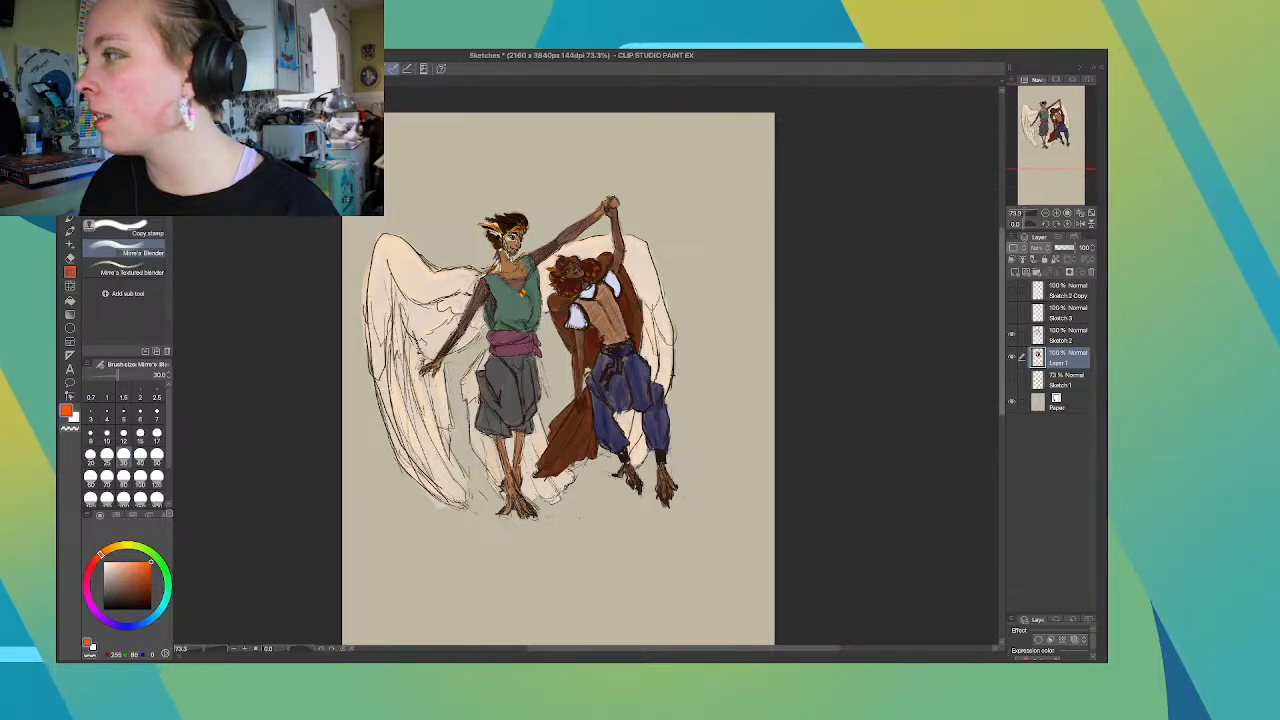
pyautogui.hotkey('ctrl', 'shift', 'n')
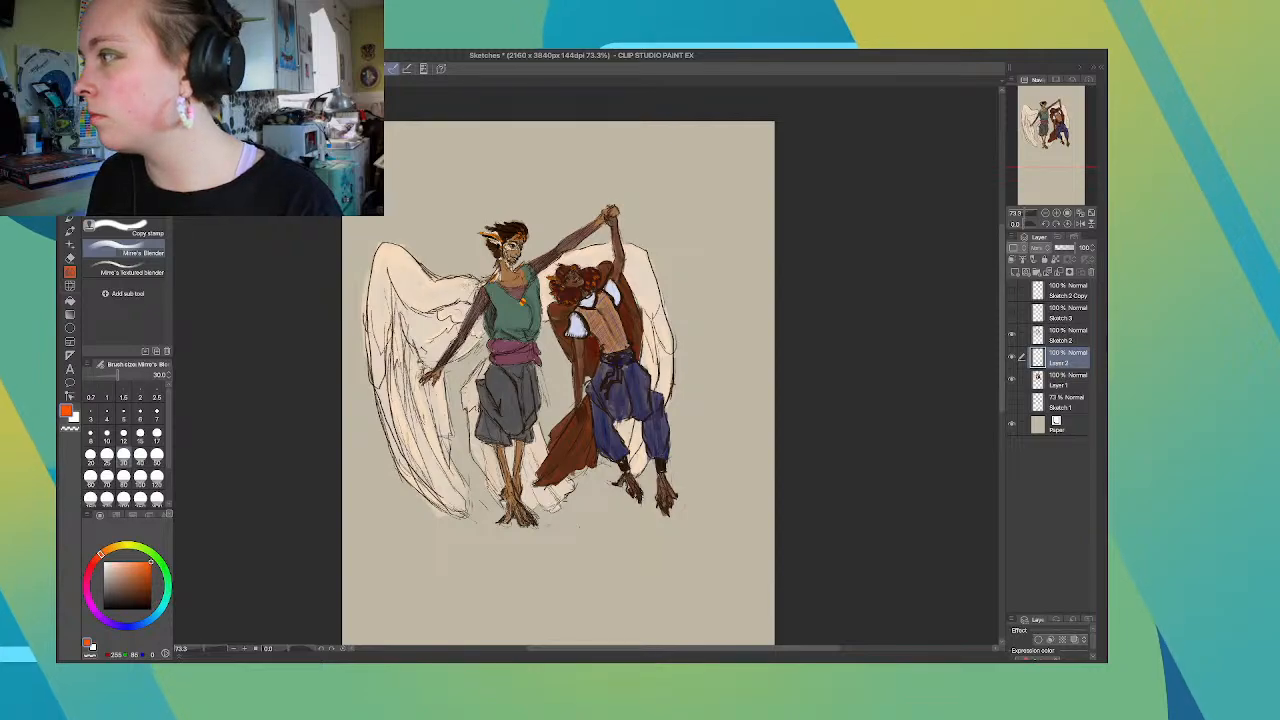
pyautogui.click(1068, 380)
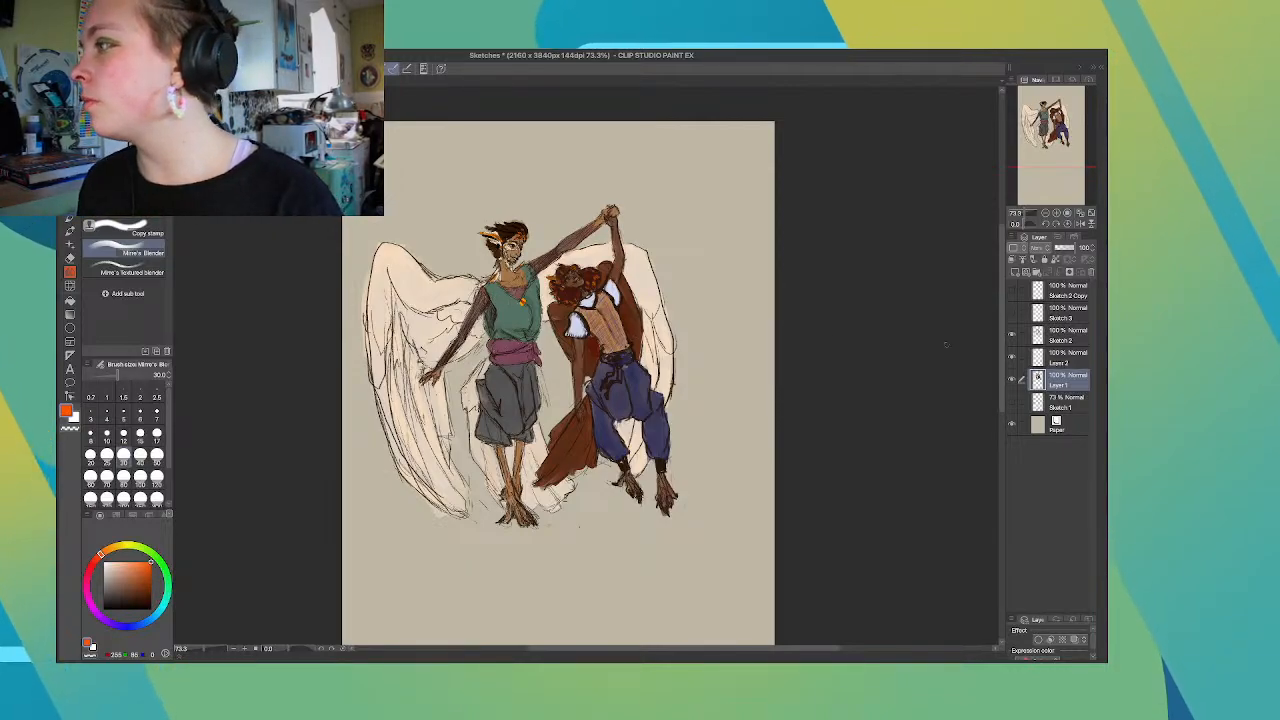
# Check the Sketch 2 line art by toggling its visibility, then lower that layer's opacity to 62%
pyautogui.moveTo(1002, 322); pyautogui.dragTo(1002, 317)
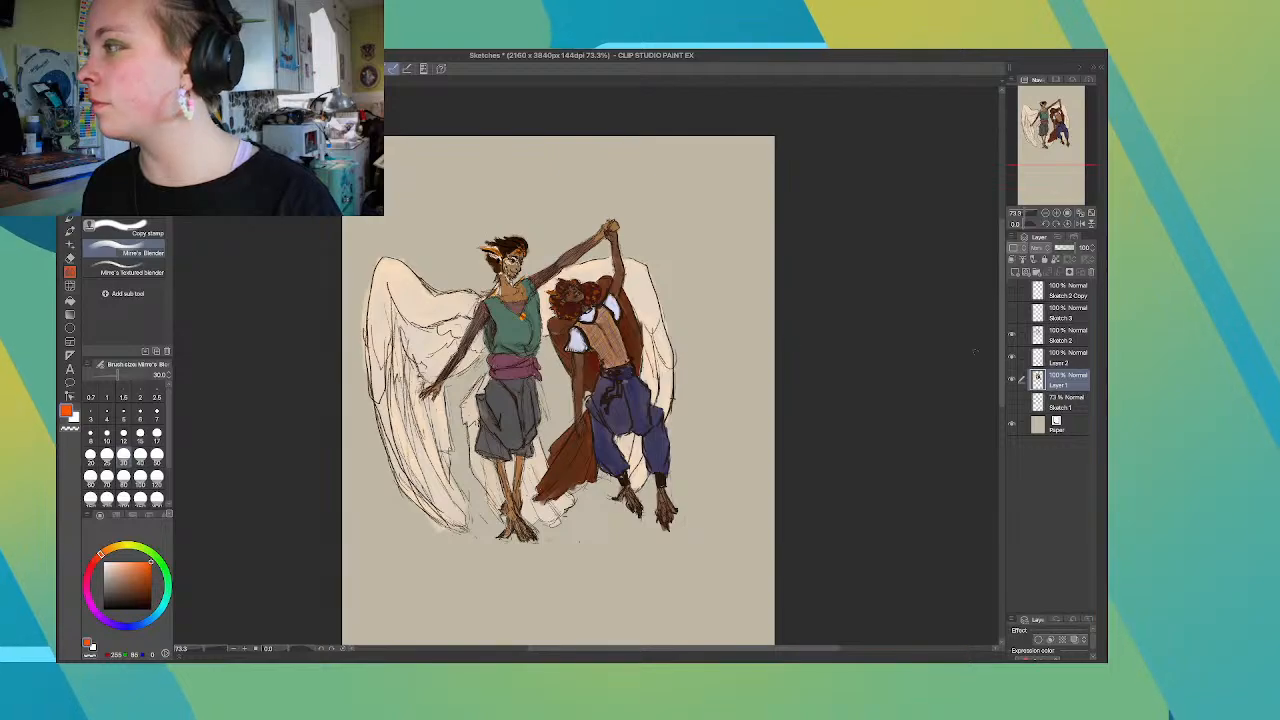
pyautogui.click(1012, 357)
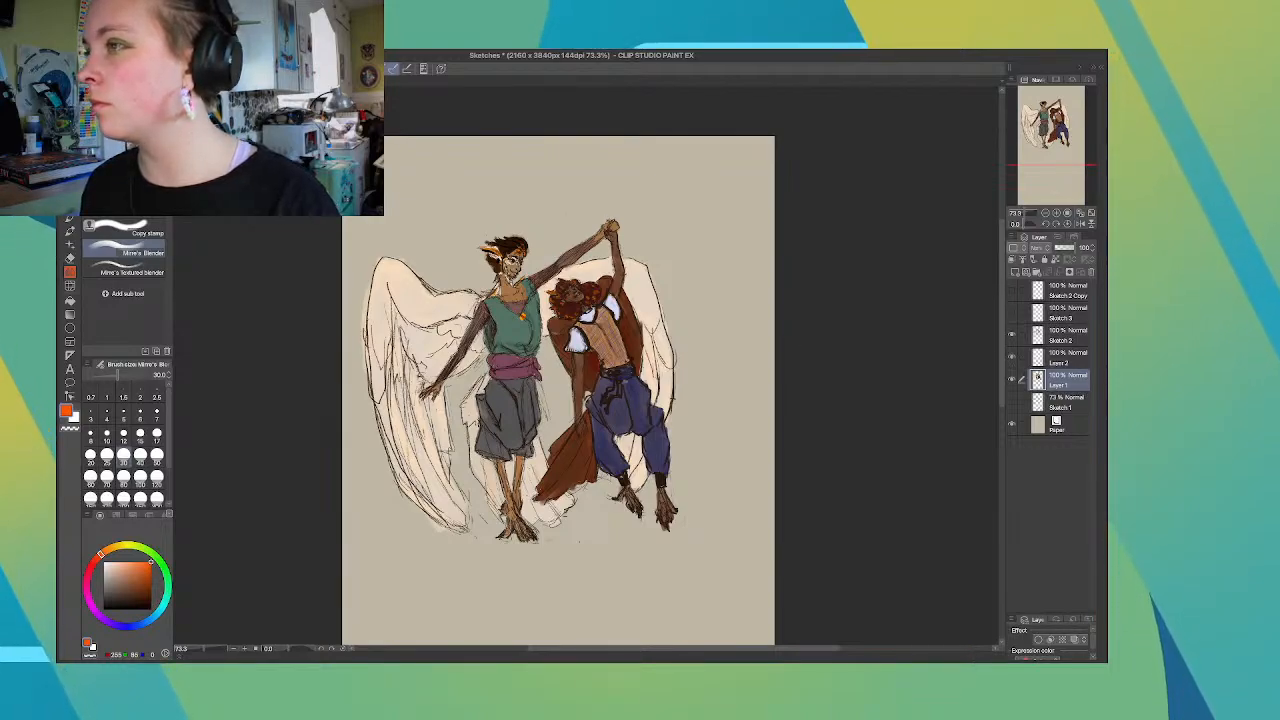
pyautogui.click(1012, 335)
pyautogui.click(1012, 335)
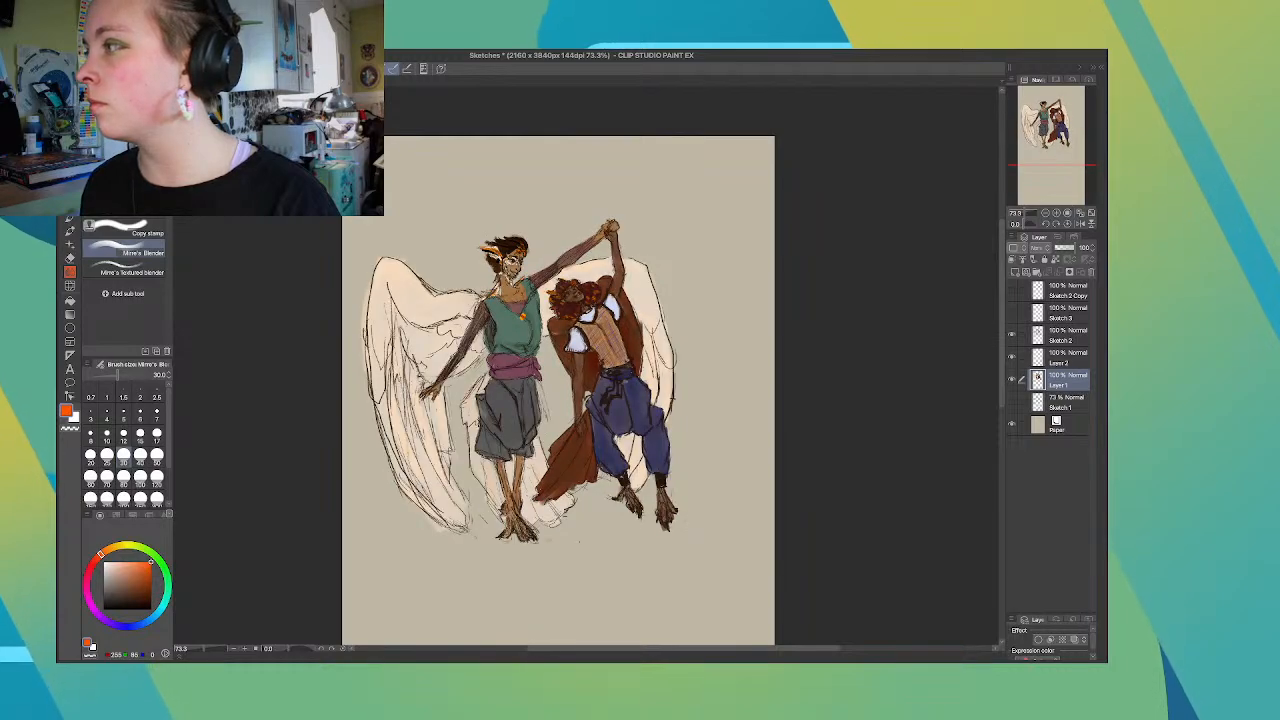
pyautogui.click(1066, 336)
pyautogui.moveTo(1074, 248); pyautogui.dragTo(1068, 248)
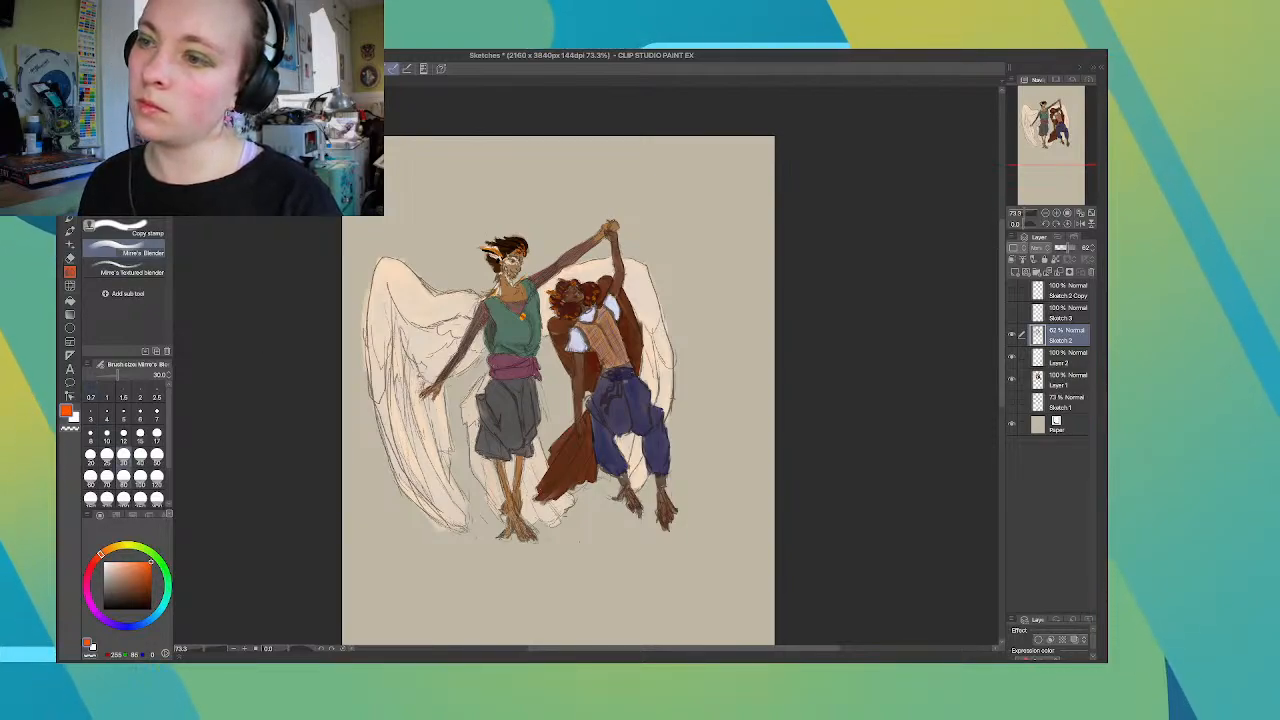
# Pick a very dark brown as the drawing colour and switch from the blender to the drawing brush
pyautogui.moveTo(148, 577); pyautogui.dragTo(151, 601)
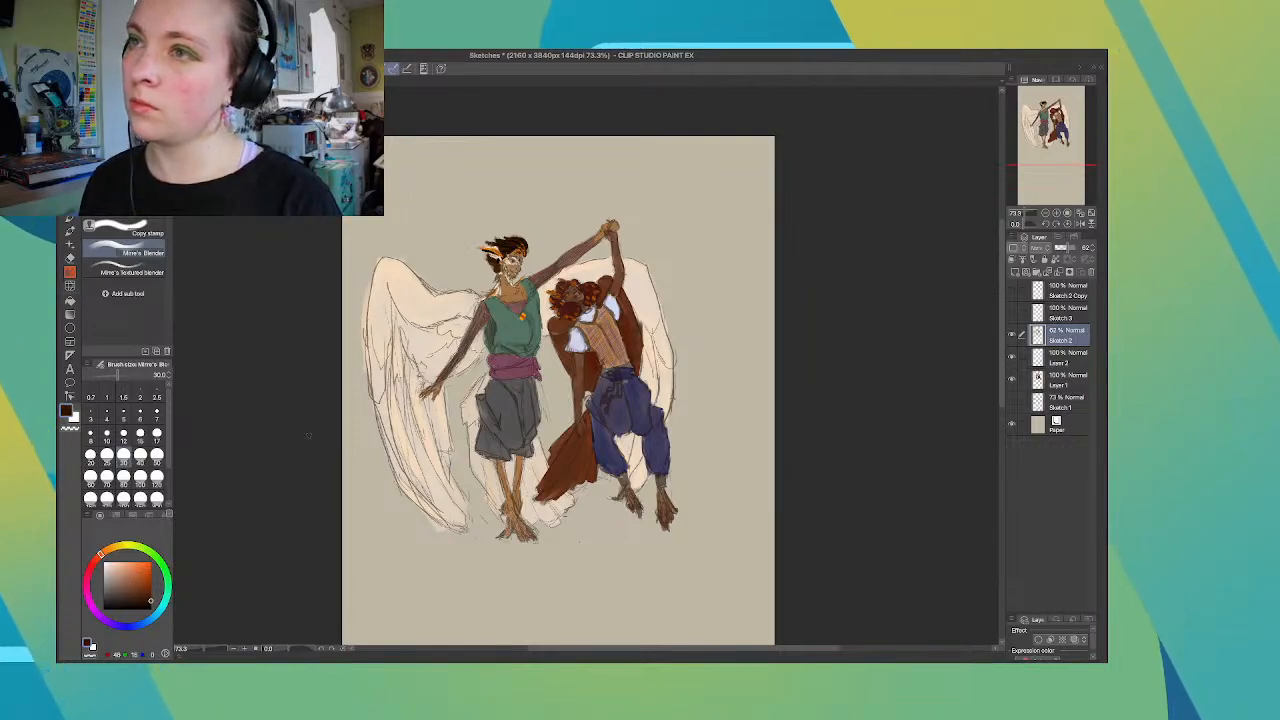
pyautogui.press('b')
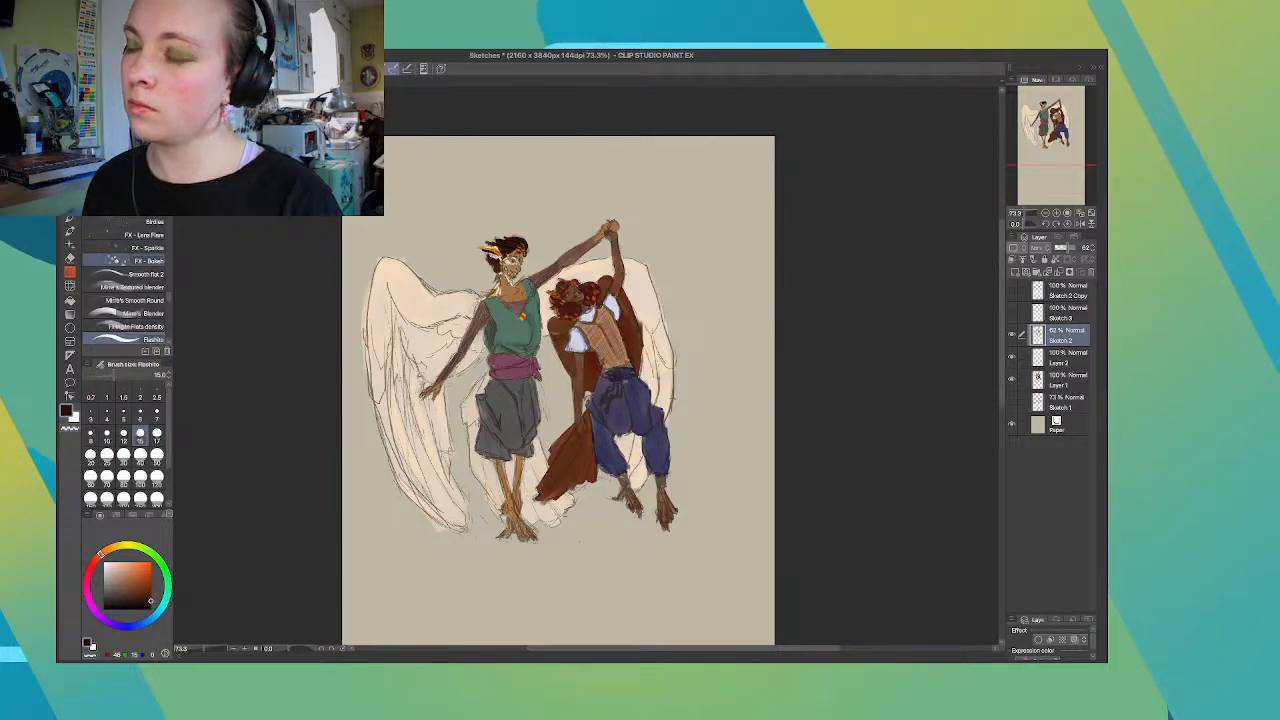
pyautogui.moveTo(381, 525); pyautogui.dragTo(394, 574)
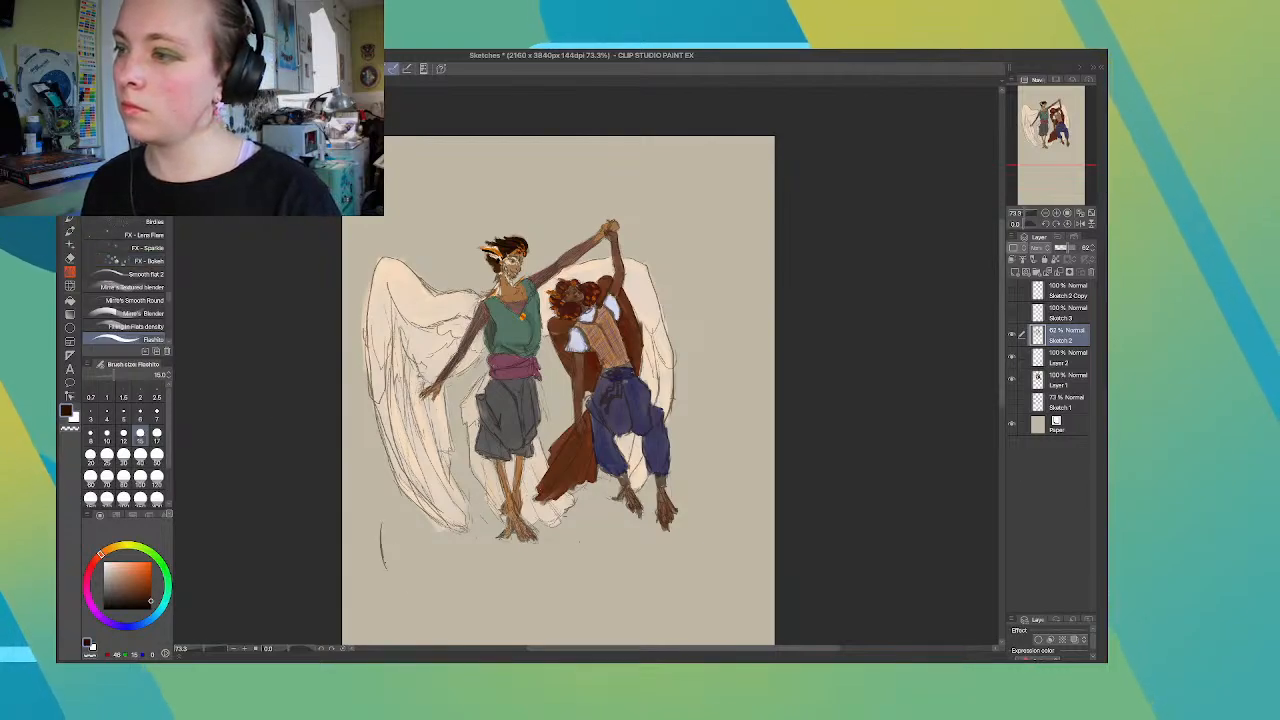
pyautogui.moveTo(381, 530)
pyautogui.mouseDown()
pyautogui.moveTo(405, 588)
pyautogui.moveTo(417, 583)
pyautogui.mouseUp()
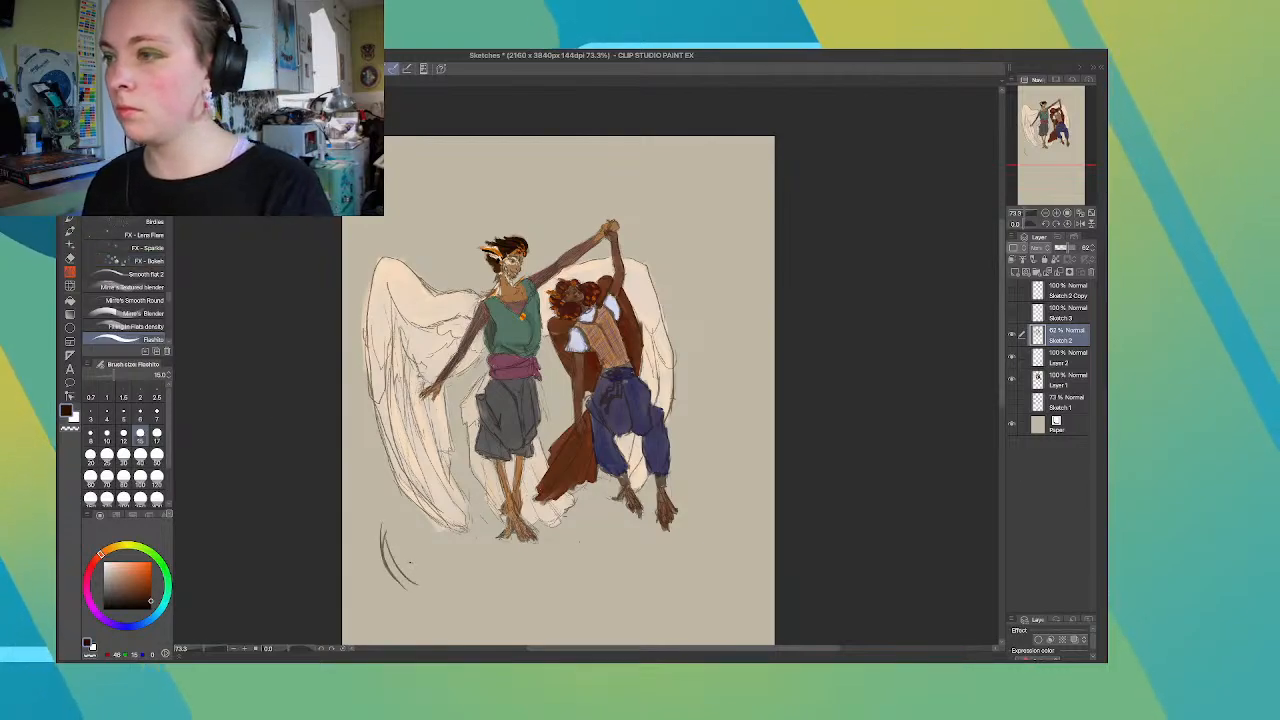
pyautogui.hotkey('ctrl', 'z')
pyautogui.hotkey('ctrl', 'z')
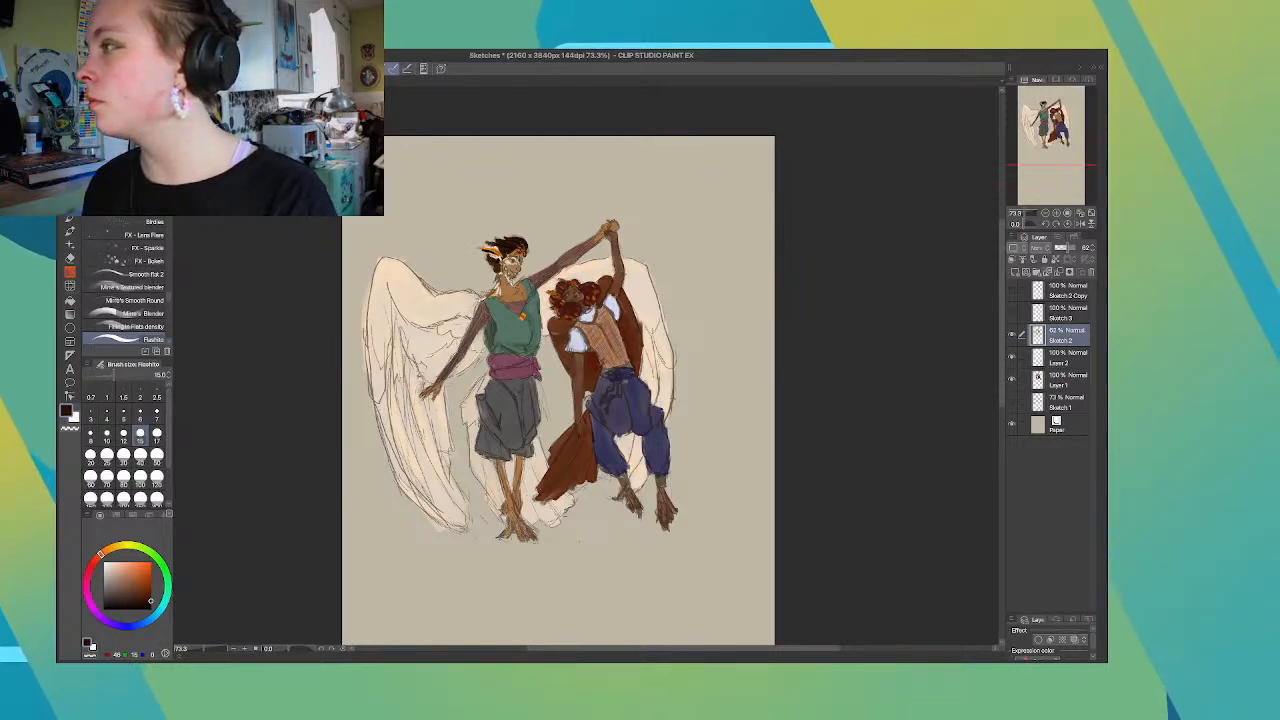
# Add a new layer directly above Sketch 2 for fresh line work
pyautogui.hotkey('ctrl', 'shift', 'n')
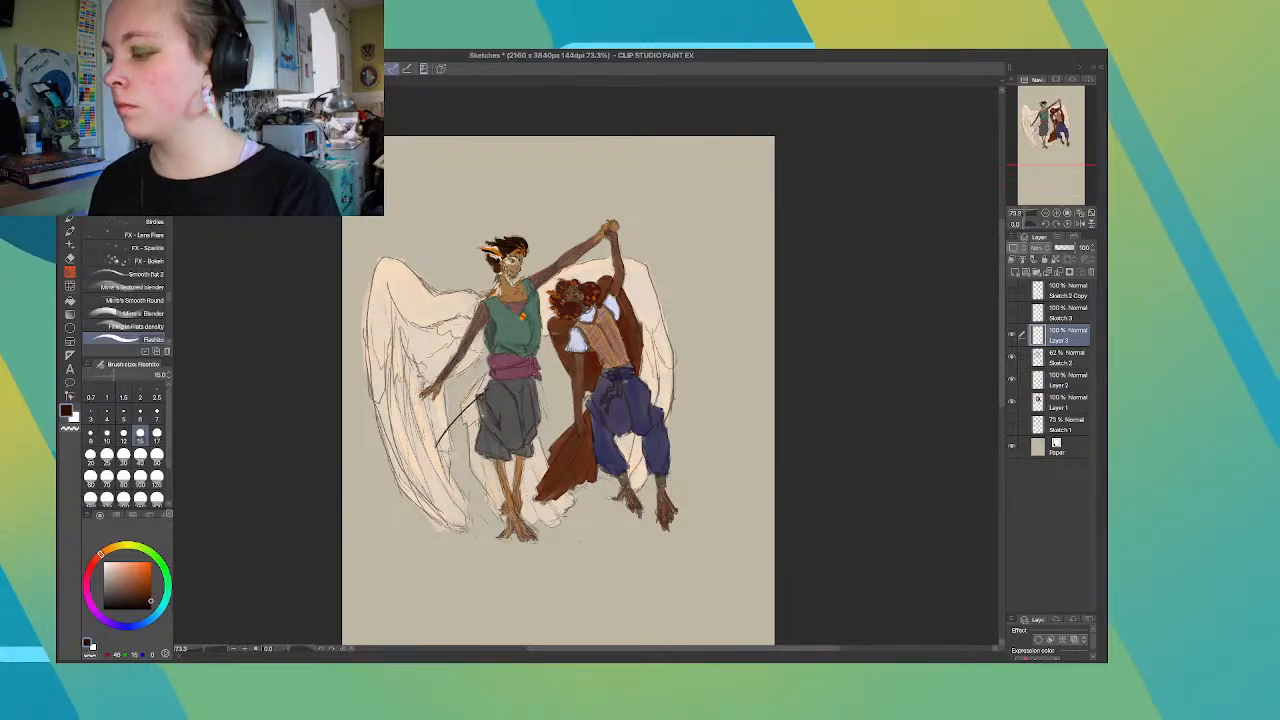
# Draw dark outlines over the green-shirted figure's shirt, sash, grey shorts and arms on Layer 3
pyautogui.scroll(2, 470, 456)
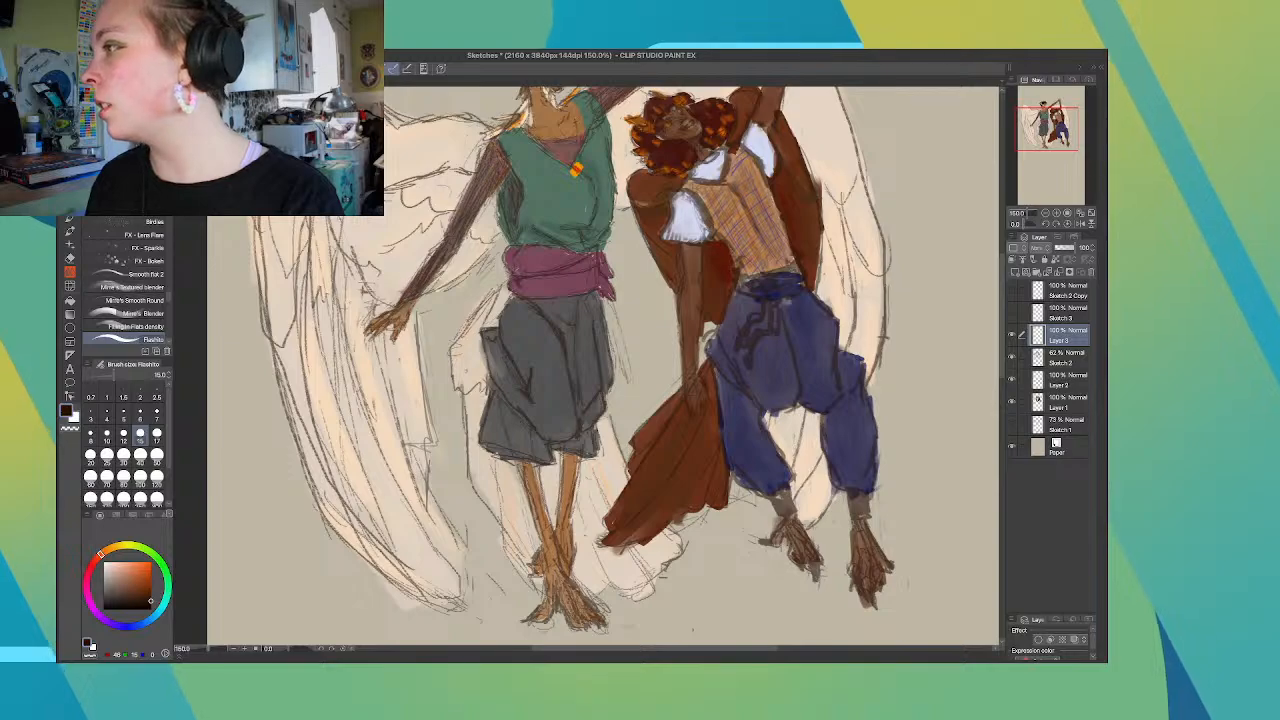
pyautogui.moveTo(1003, 316); pyautogui.dragTo(1003, 288)
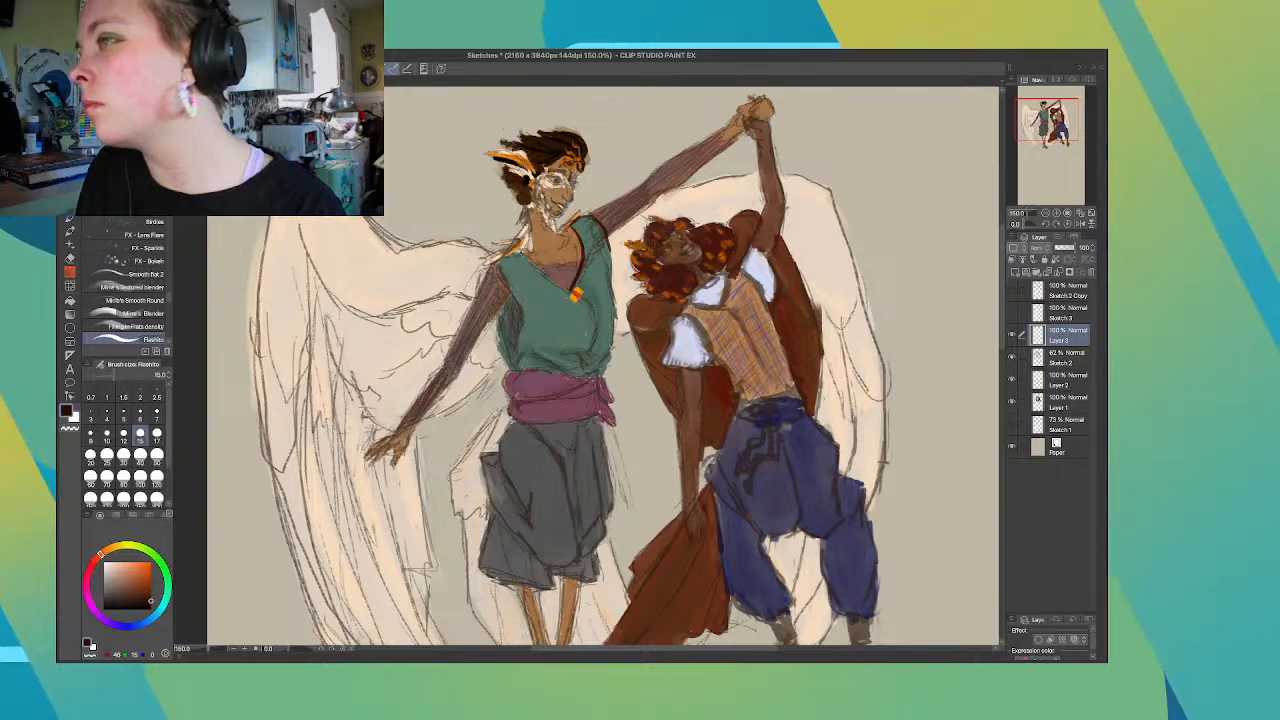
pyautogui.moveTo(542, 273); pyautogui.dragTo(569, 290)
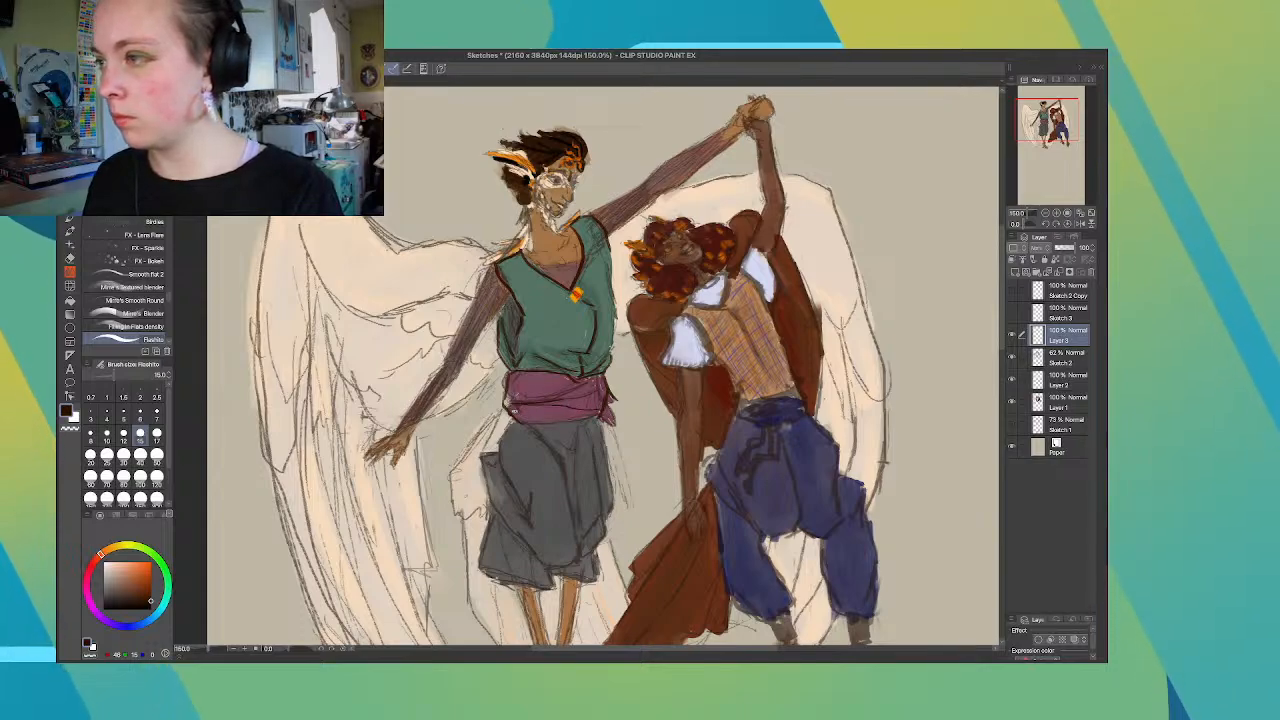
pyautogui.moveTo(514, 410); pyautogui.dragTo(592, 418)
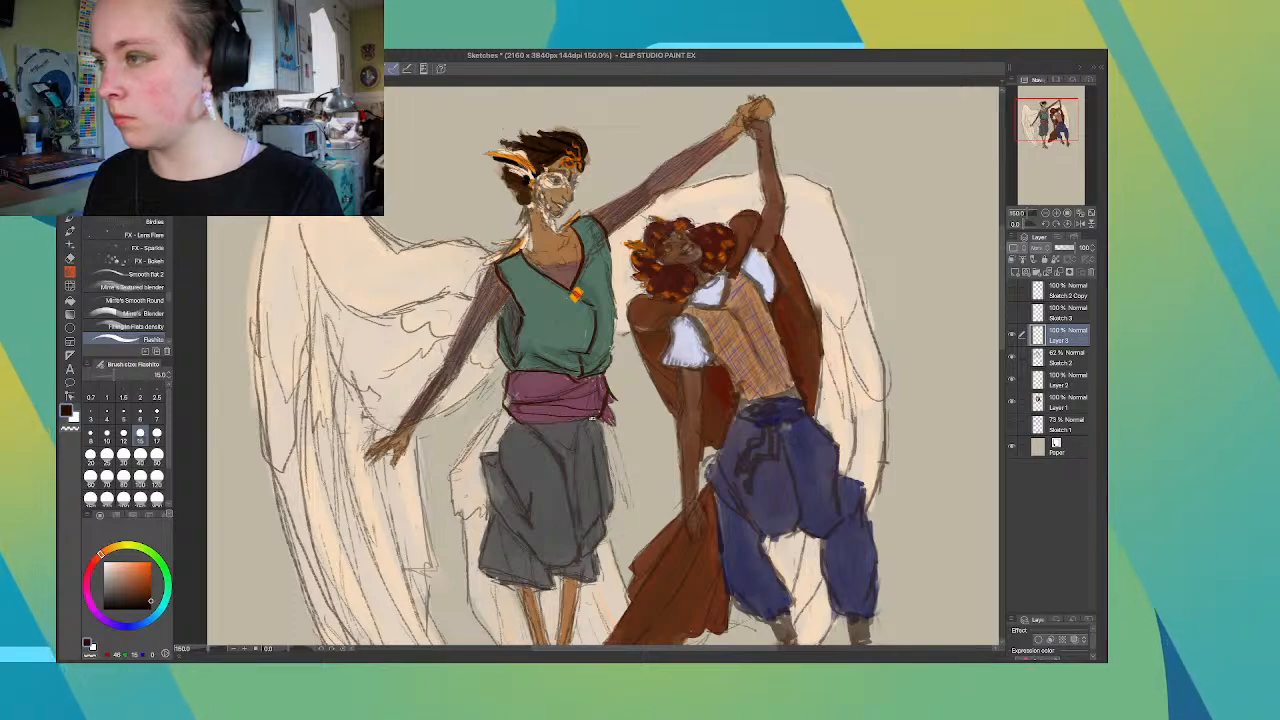
pyautogui.moveTo(526, 419); pyautogui.dragTo(556, 424)
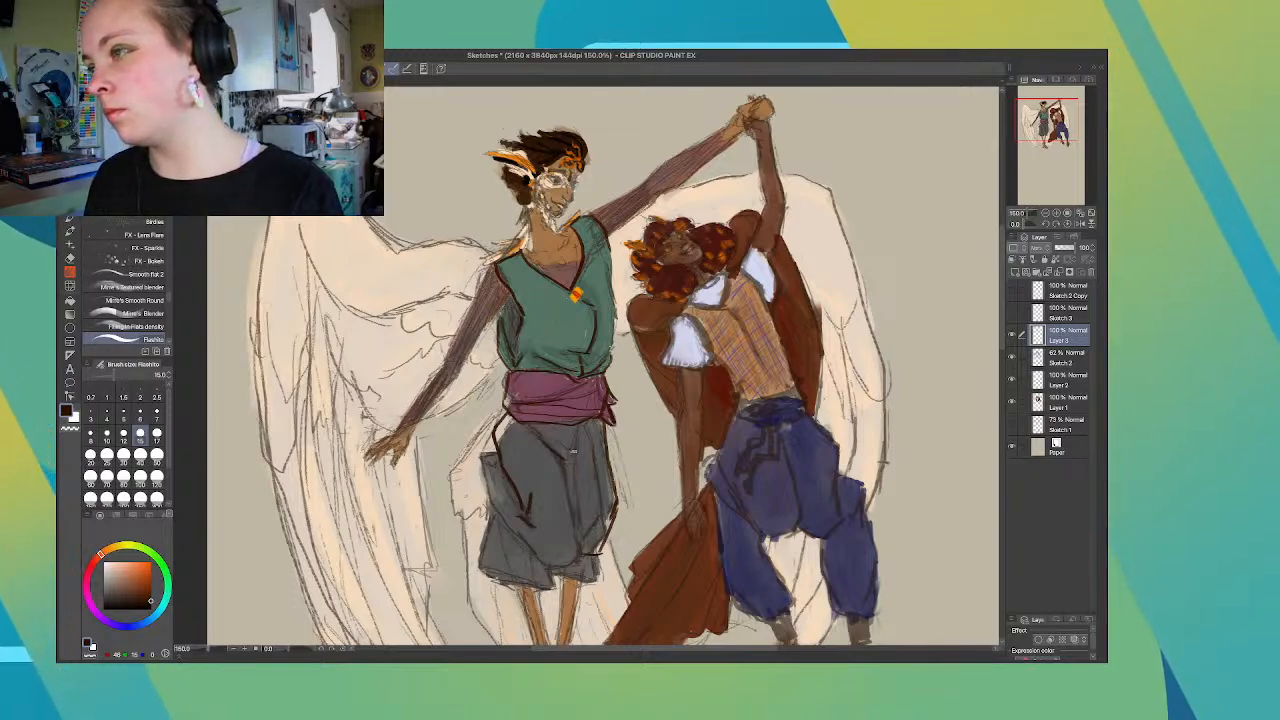
pyautogui.moveTo(568, 466); pyautogui.dragTo(572, 527)
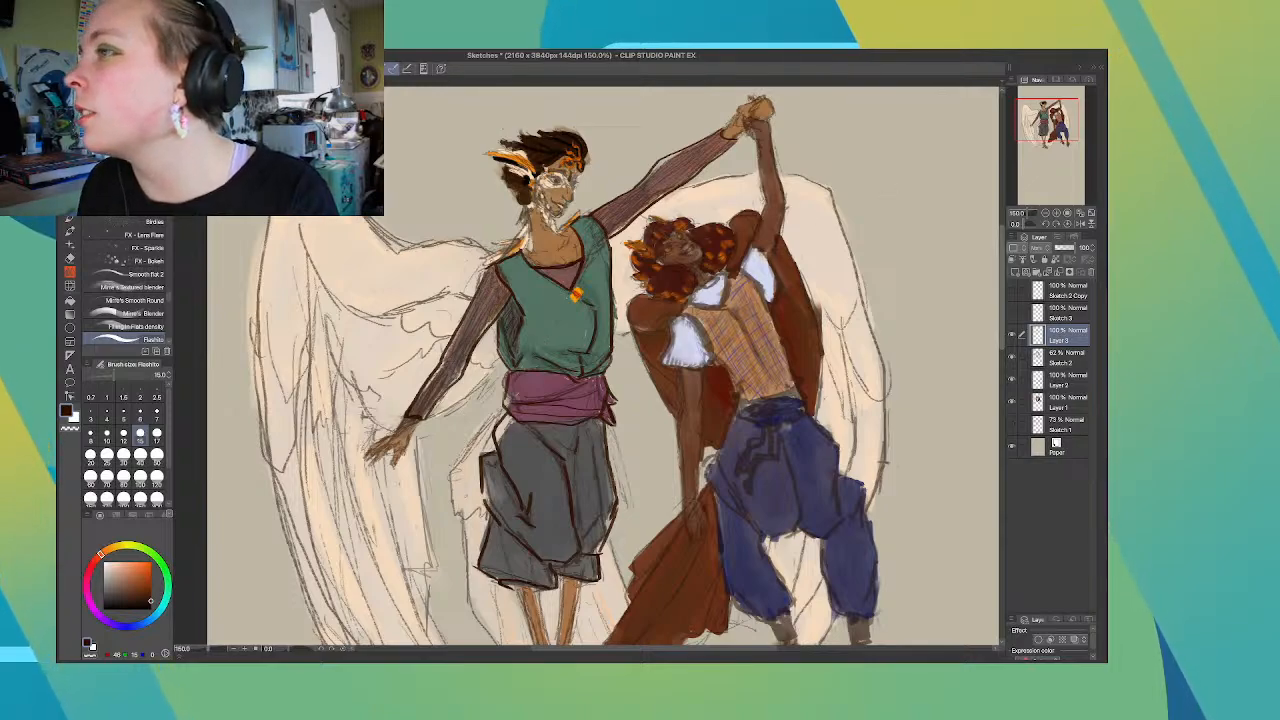
# Reduce the brush size to 8 and line the green-shirted figure's facial features, neck and collar details
pyautogui.moveTo(1003, 268); pyautogui.dragTo(1003, 259)
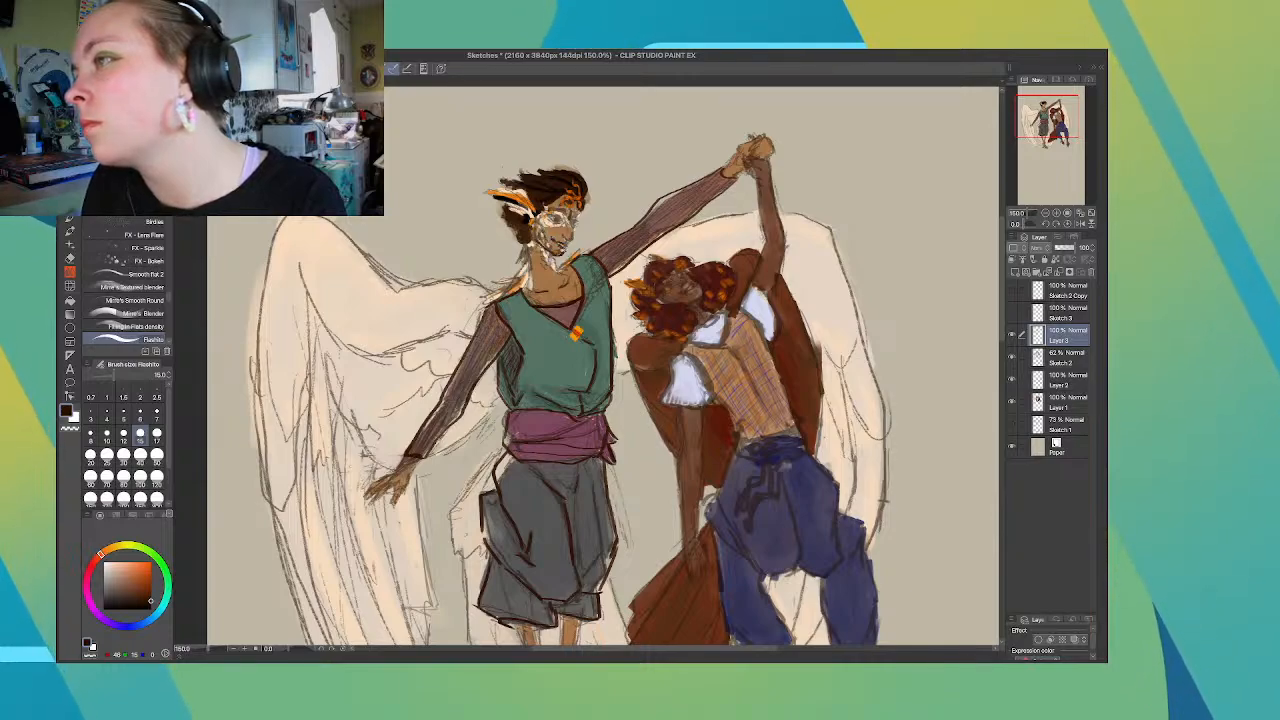
pyautogui.scroll(3, 565, 248)
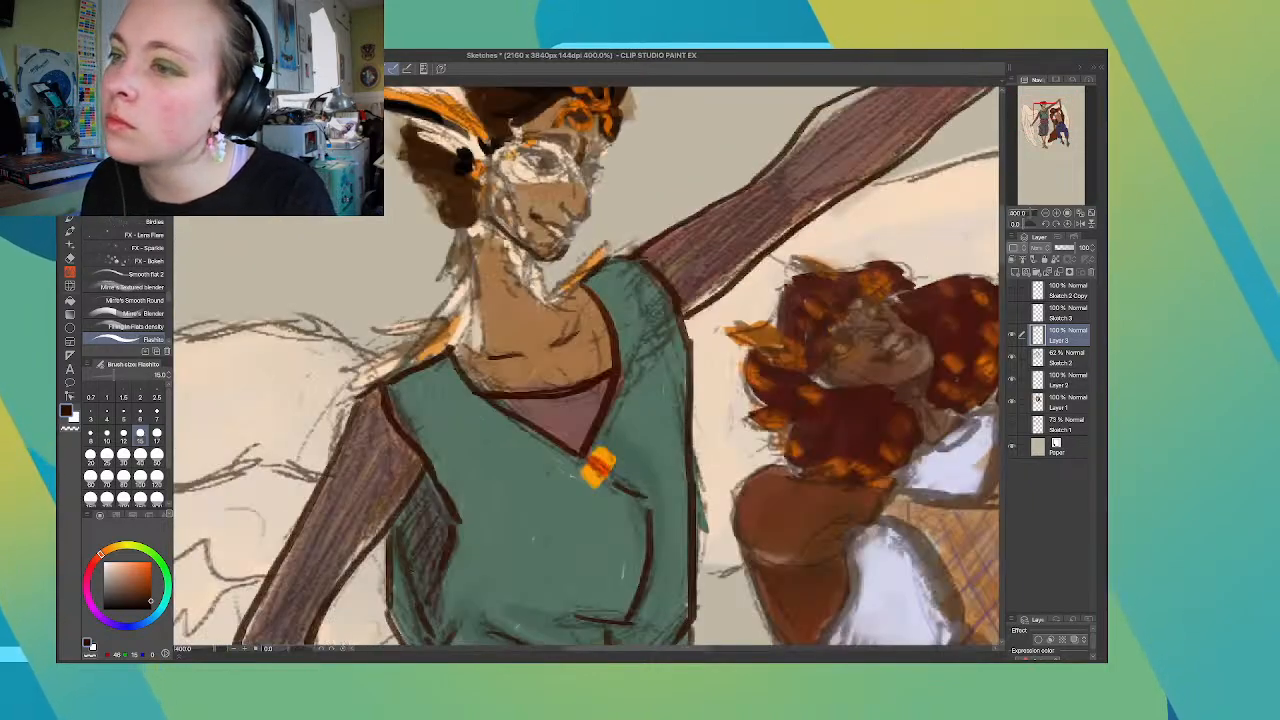
pyautogui.click(90, 436)
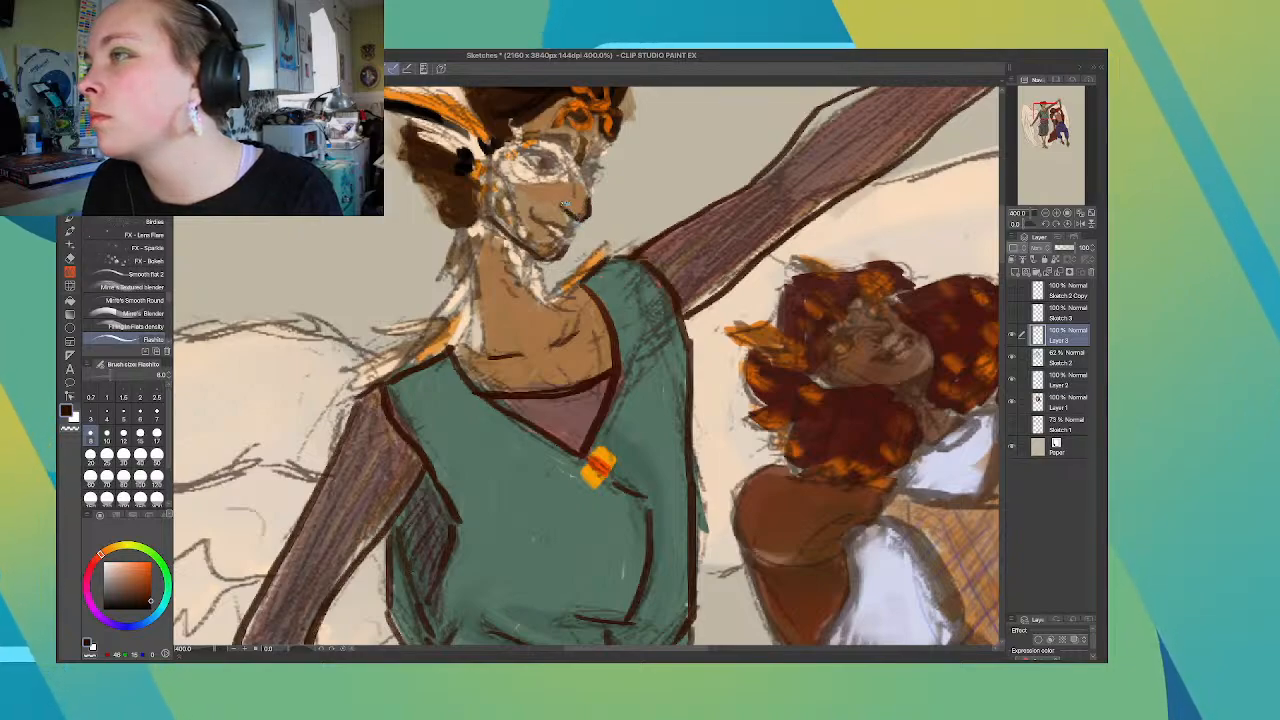
pyautogui.moveTo(564, 207); pyautogui.dragTo(574, 215)
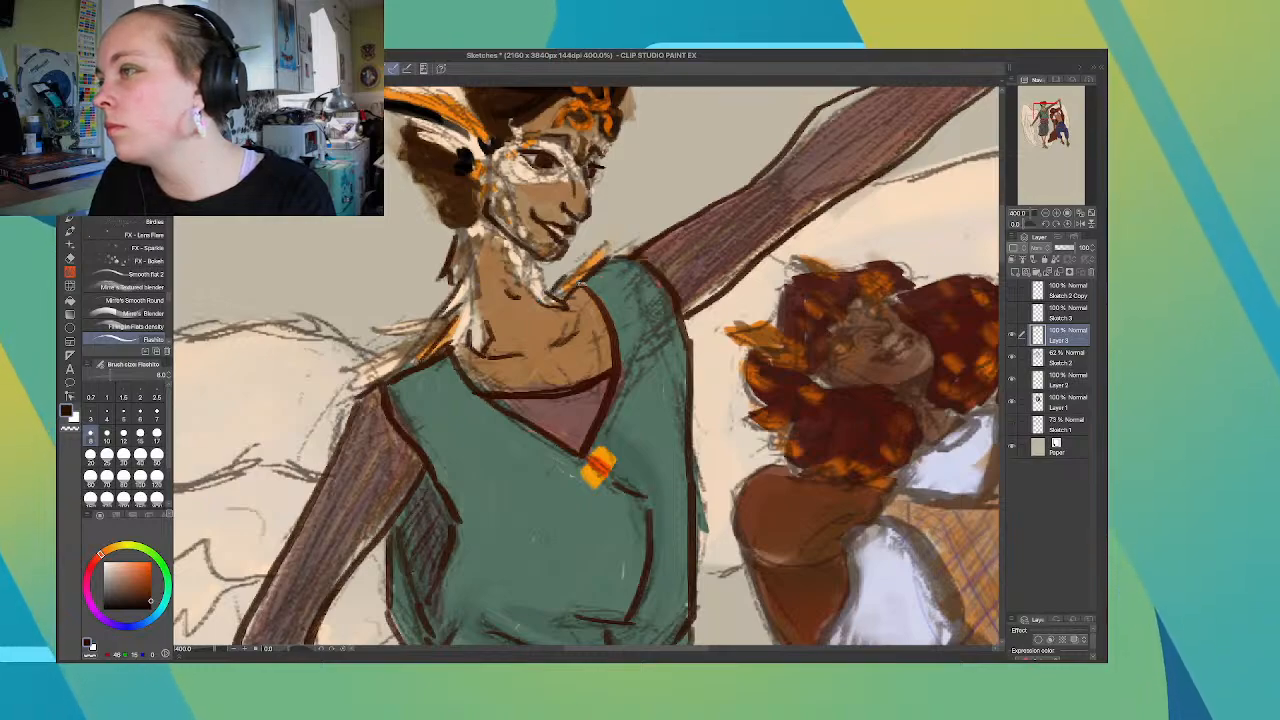
pyautogui.moveTo(608, 242); pyautogui.dragTo(570, 274)
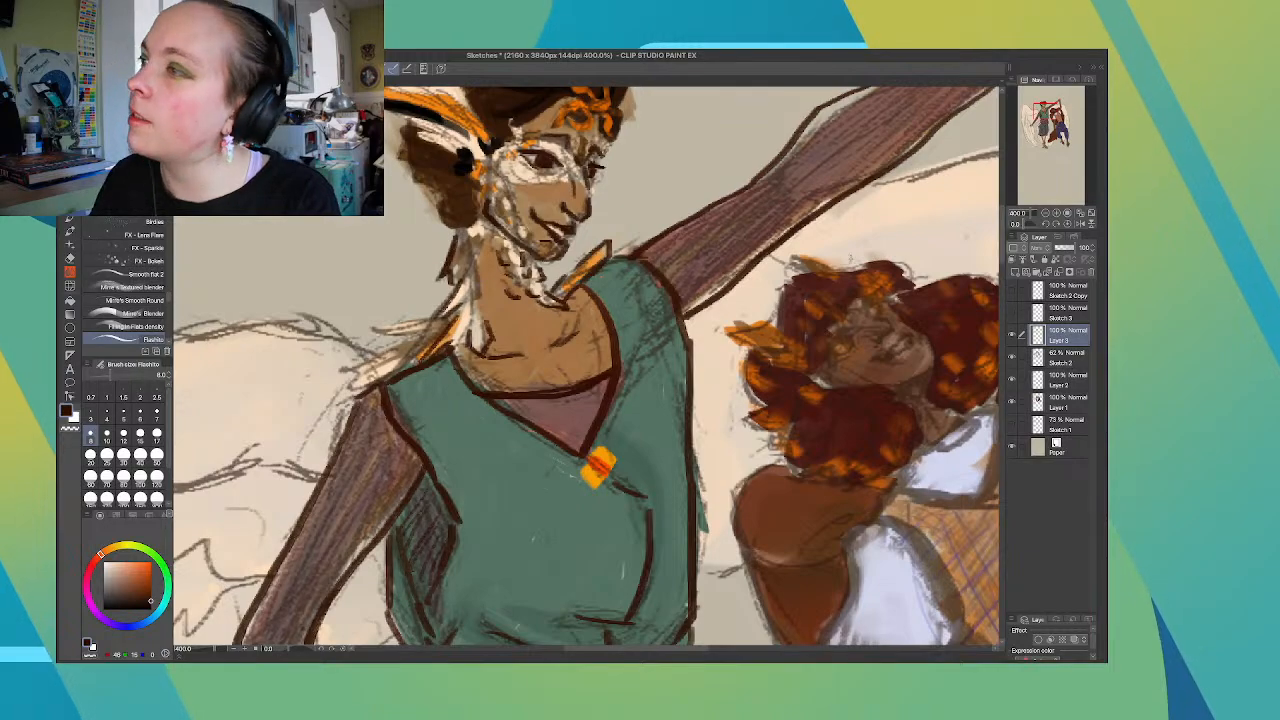
pyautogui.scroll(-3, 885, 222)
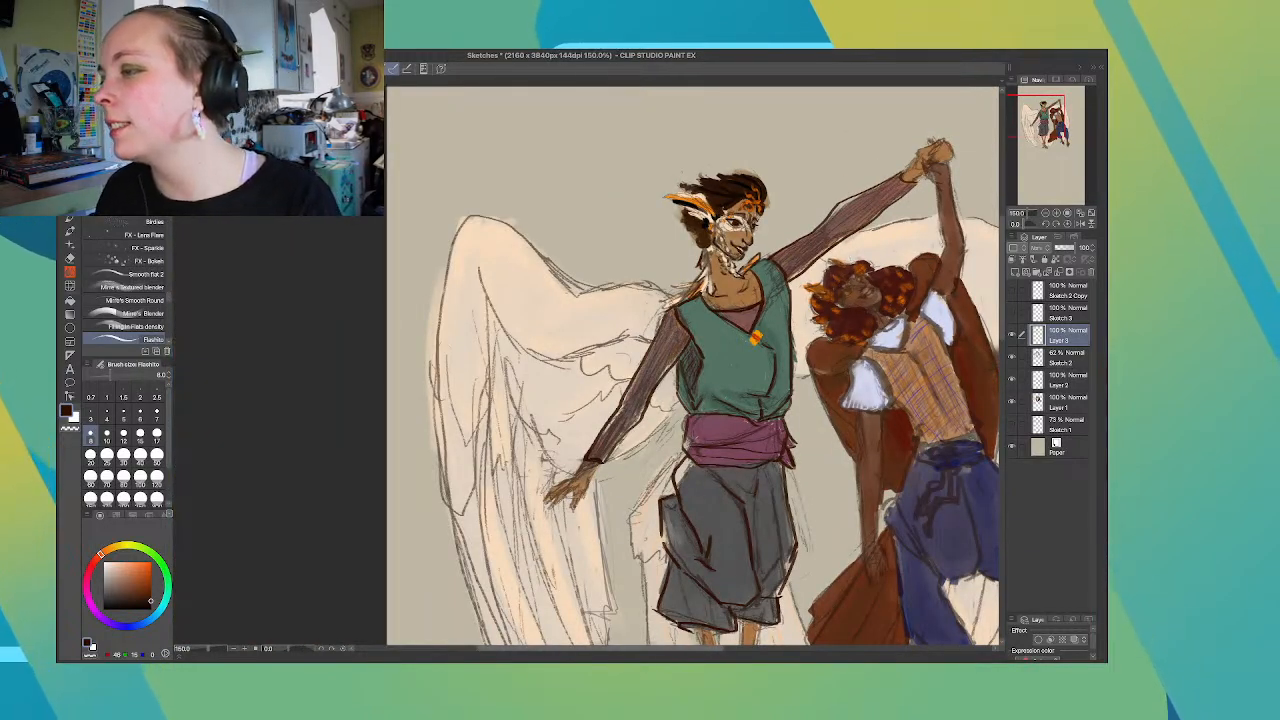
# Hide Layer 3, check the Sketch 2 lines by toggling them, and restore Sketch 2 to 100% opacity
pyautogui.hscroll(3, 692, 366)
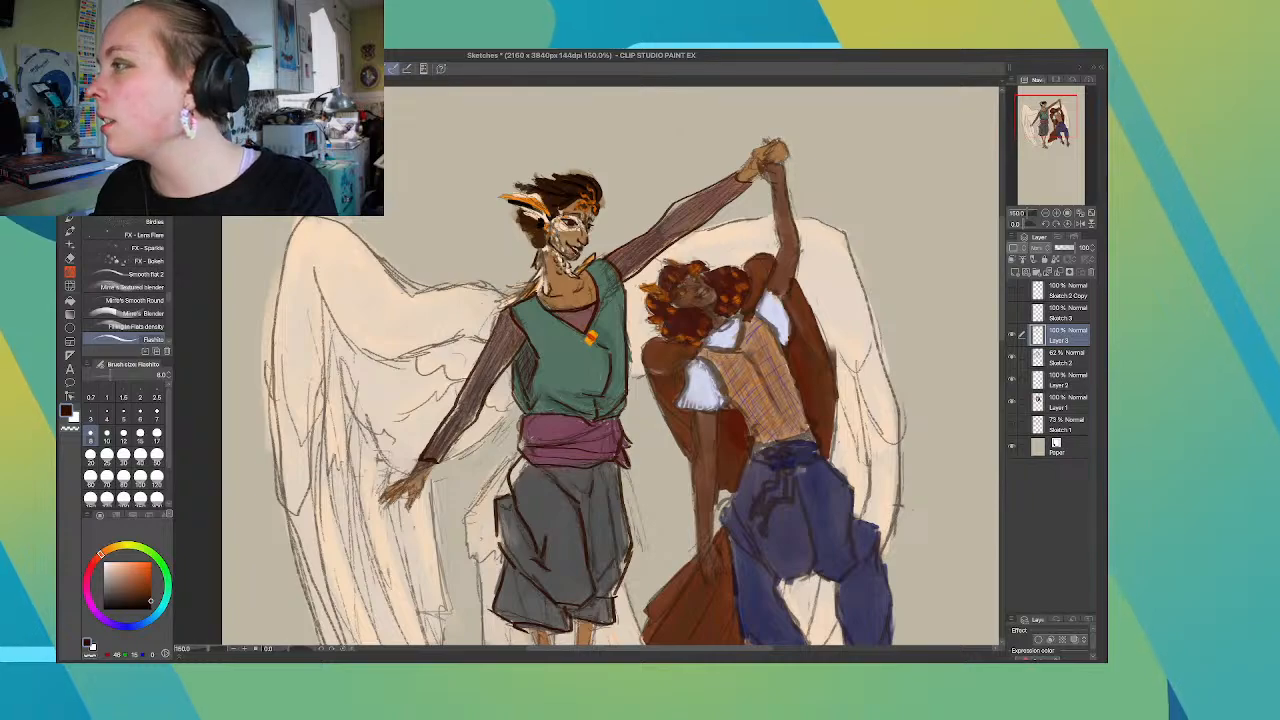
pyautogui.click(1012, 335)
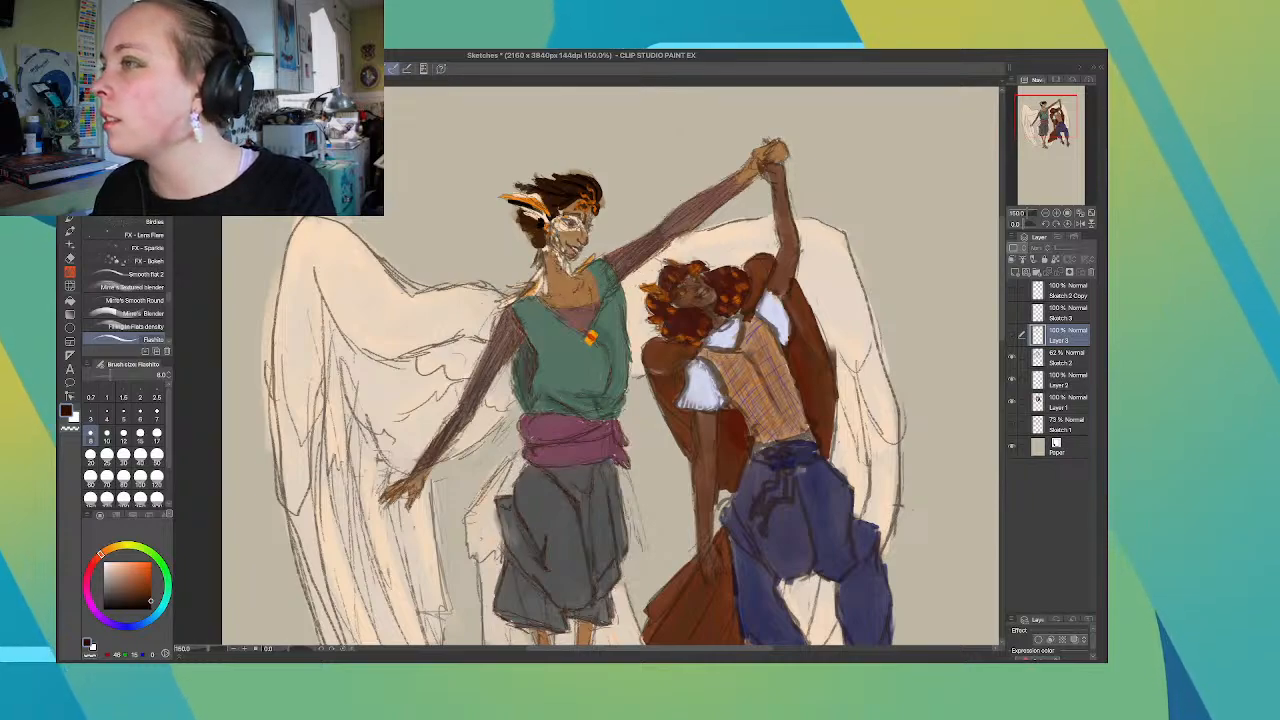
pyautogui.click(1012, 357)
pyautogui.click(1012, 357)
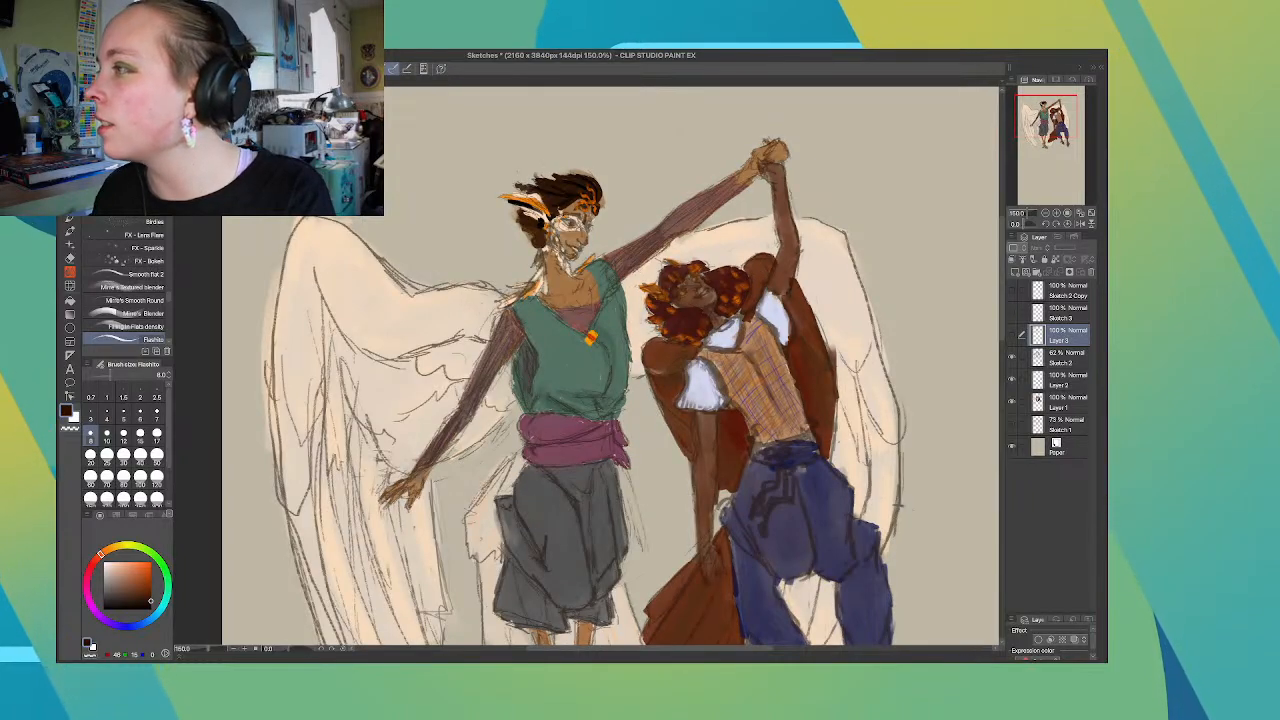
pyautogui.click(1067, 358)
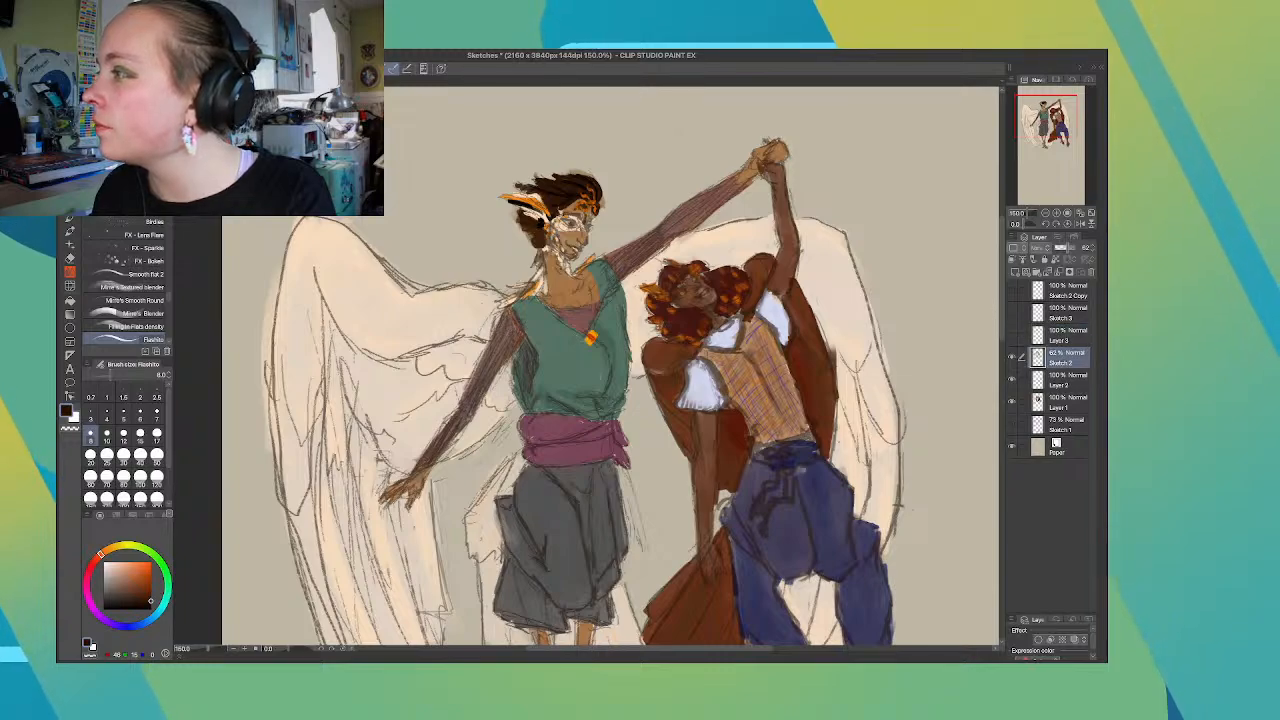
pyautogui.moveTo(1067, 248); pyautogui.dragTo(1078, 248)
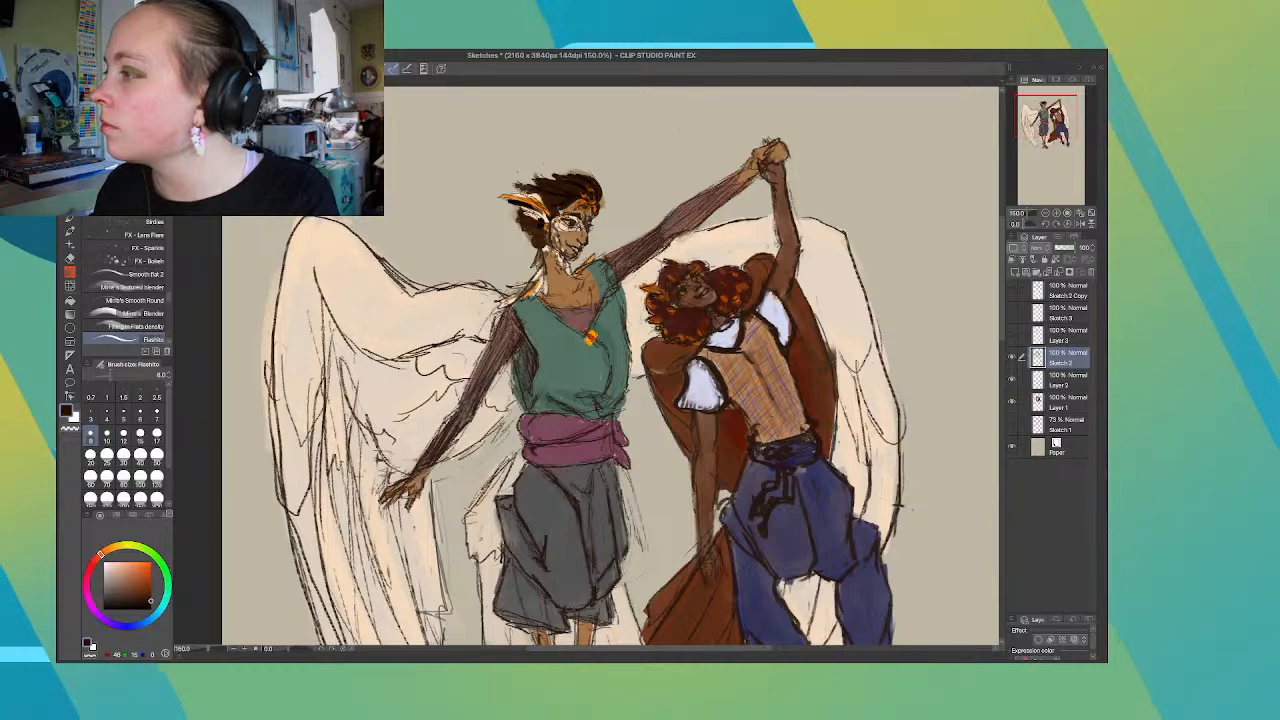
# Select Layer 1 and toggle its visibility to check what it holds
pyautogui.click(1067, 402)
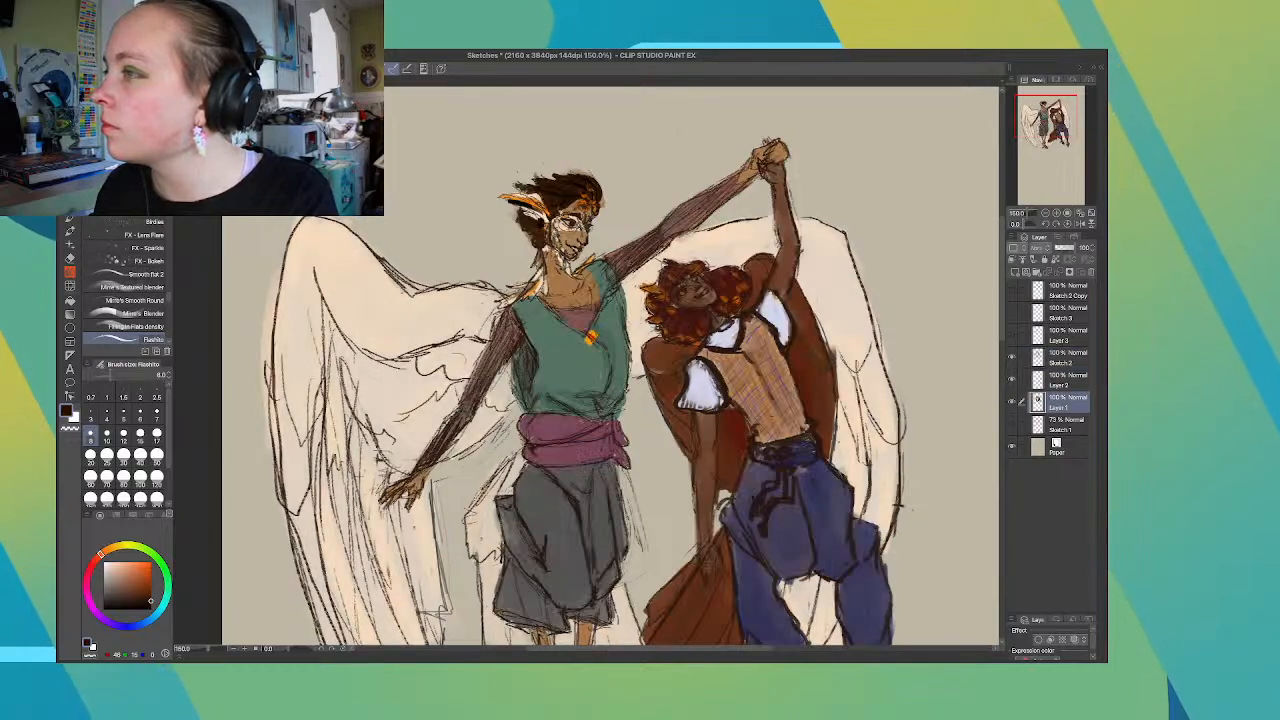
pyautogui.click(1012, 402)
pyautogui.click(1012, 402)
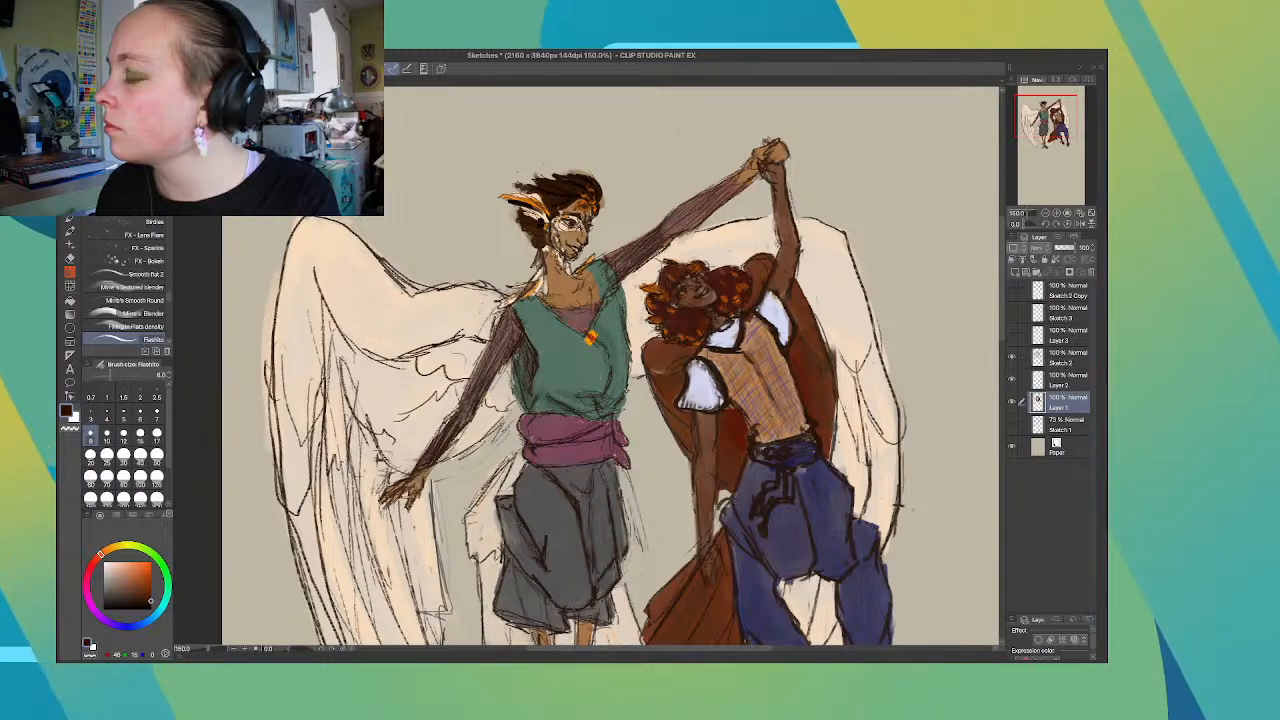
# Make Sketch 1 the active layer and show it together with Sketch 3 and Sketch 2 Copy for the lower canvas sketch
pyautogui.click(1067, 425)
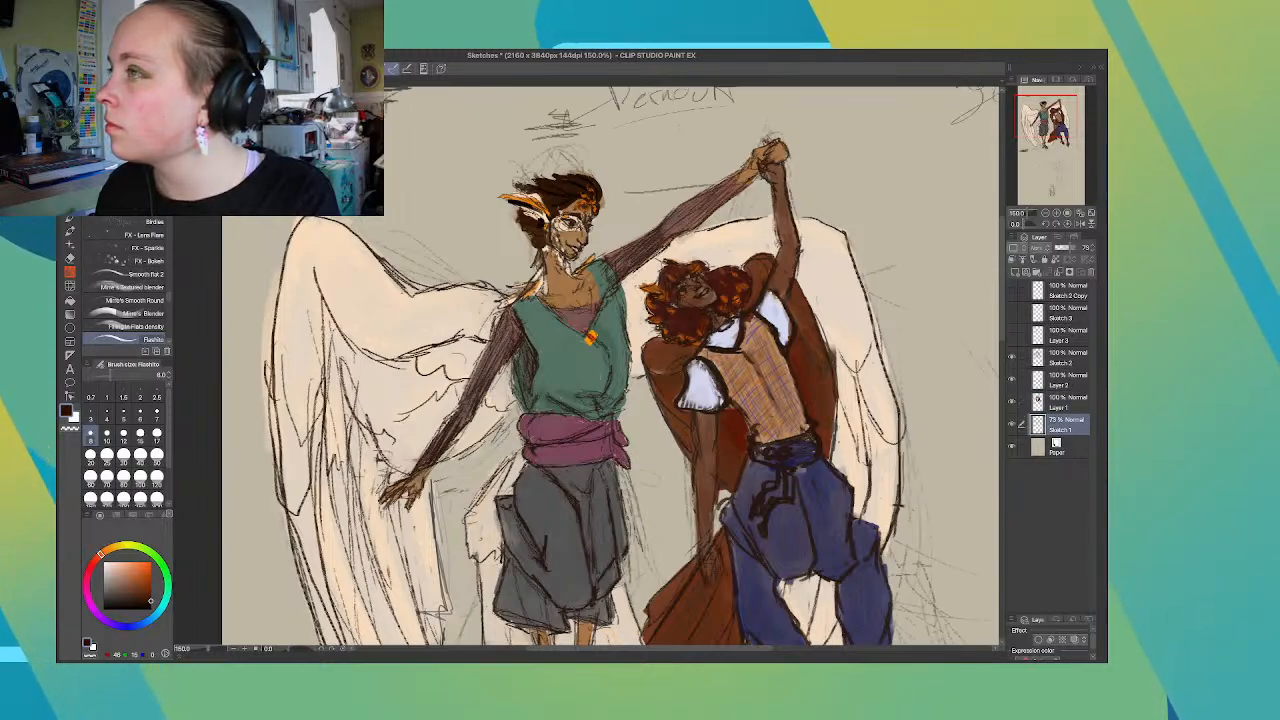
pyautogui.scroll(-10, 610, 365)
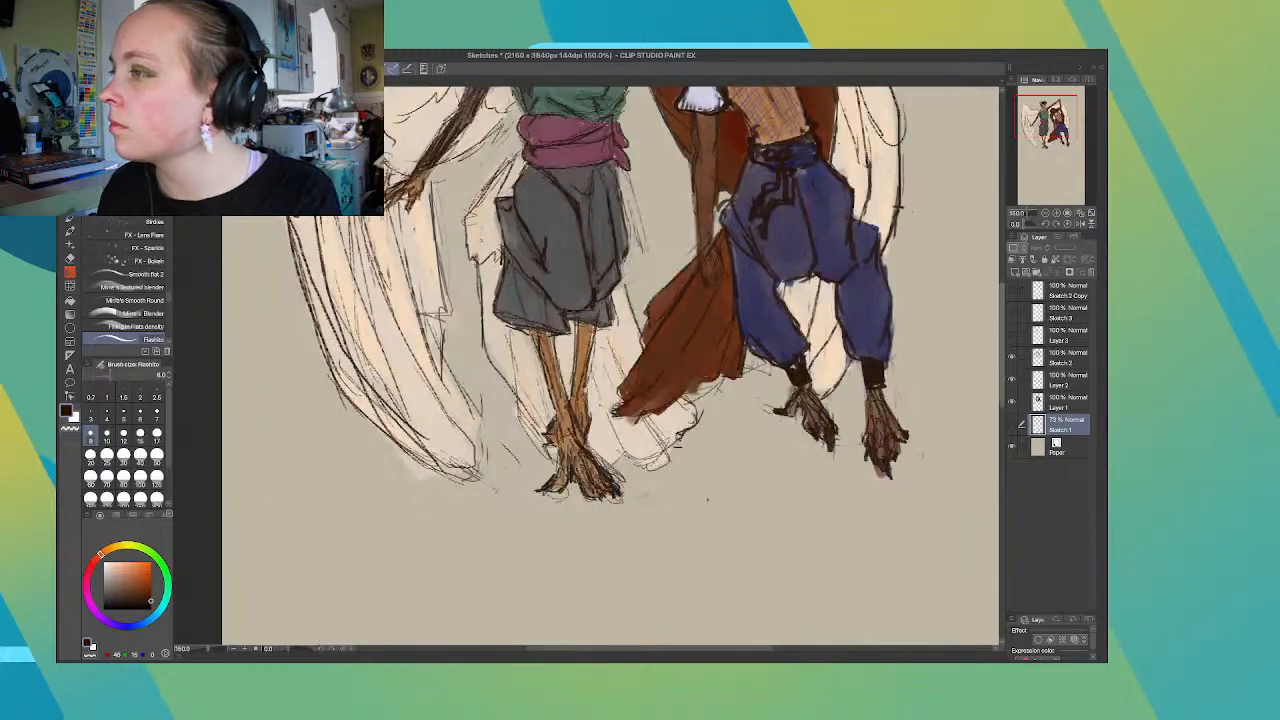
pyautogui.scroll(2, 610, 365)
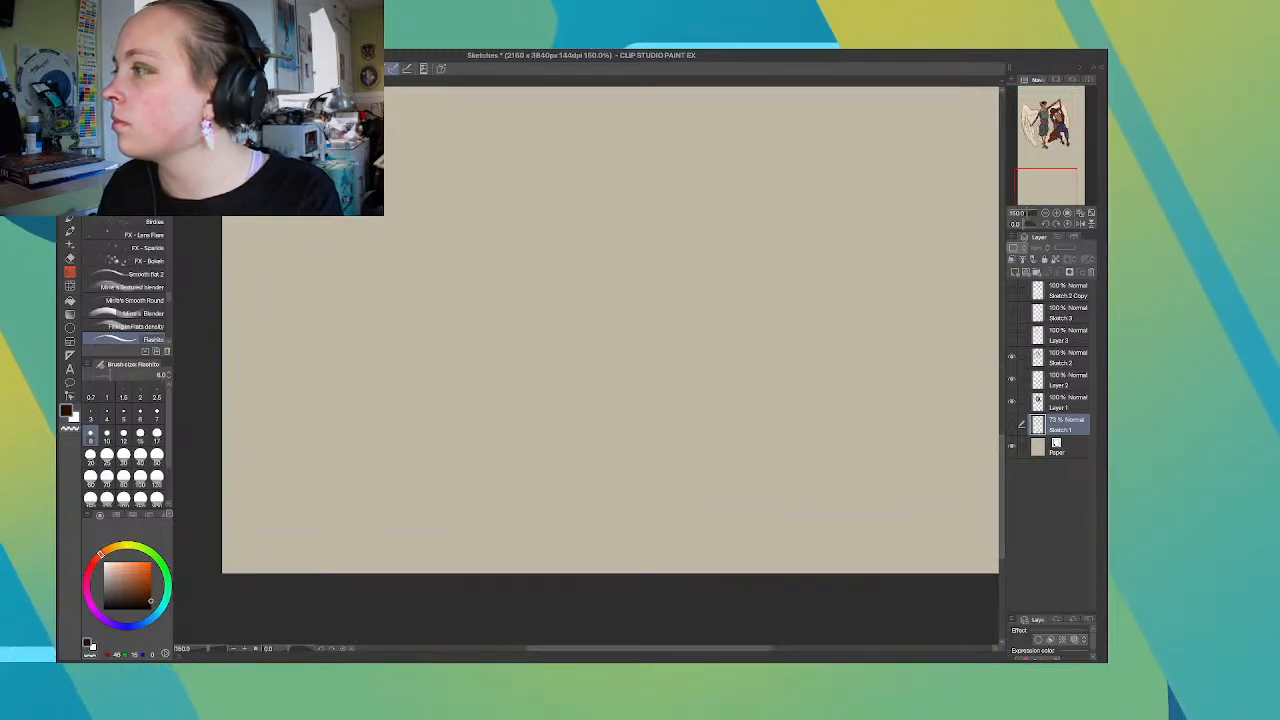
pyautogui.click(1011, 312)
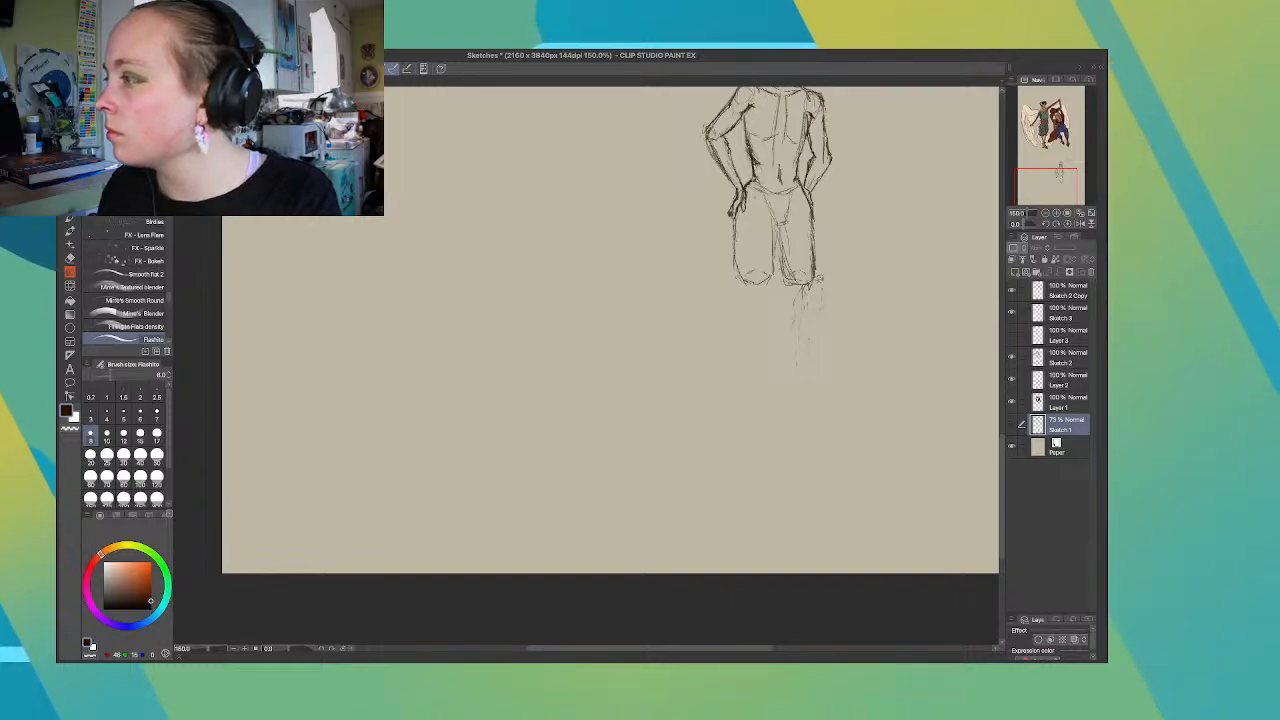
pyautogui.click(1011, 425)
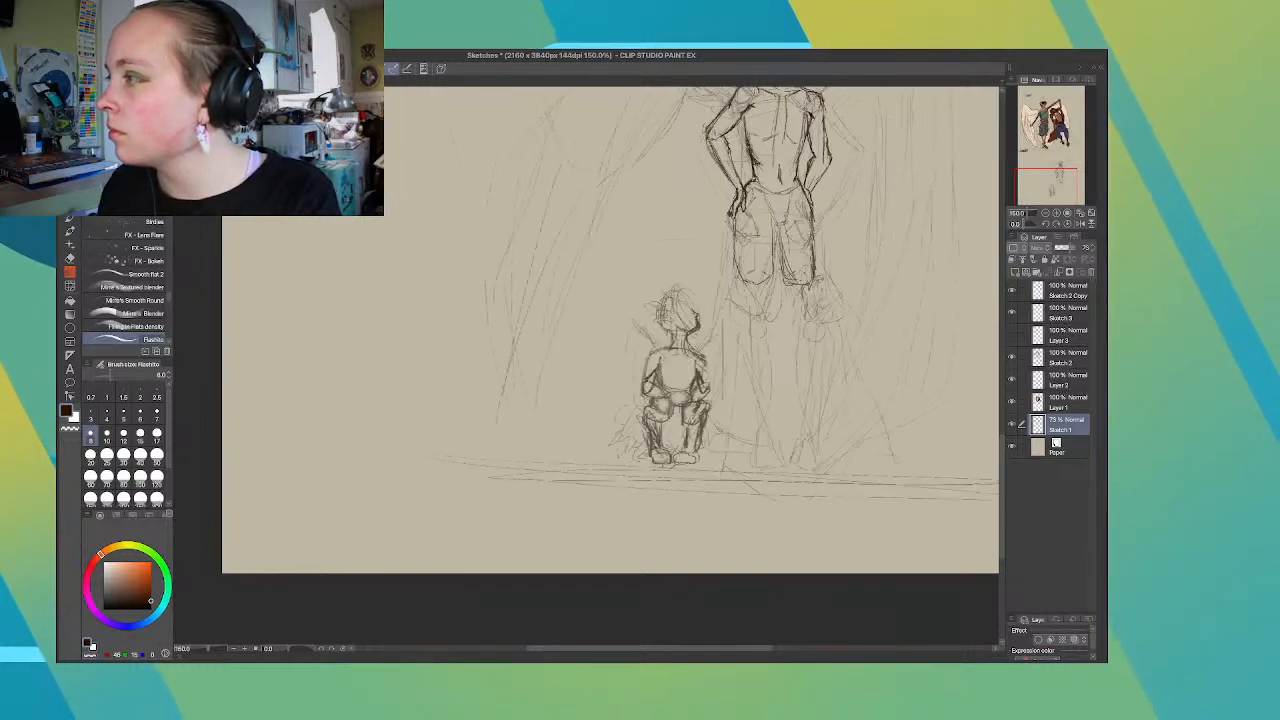
pyautogui.scroll(1, 857, 430)
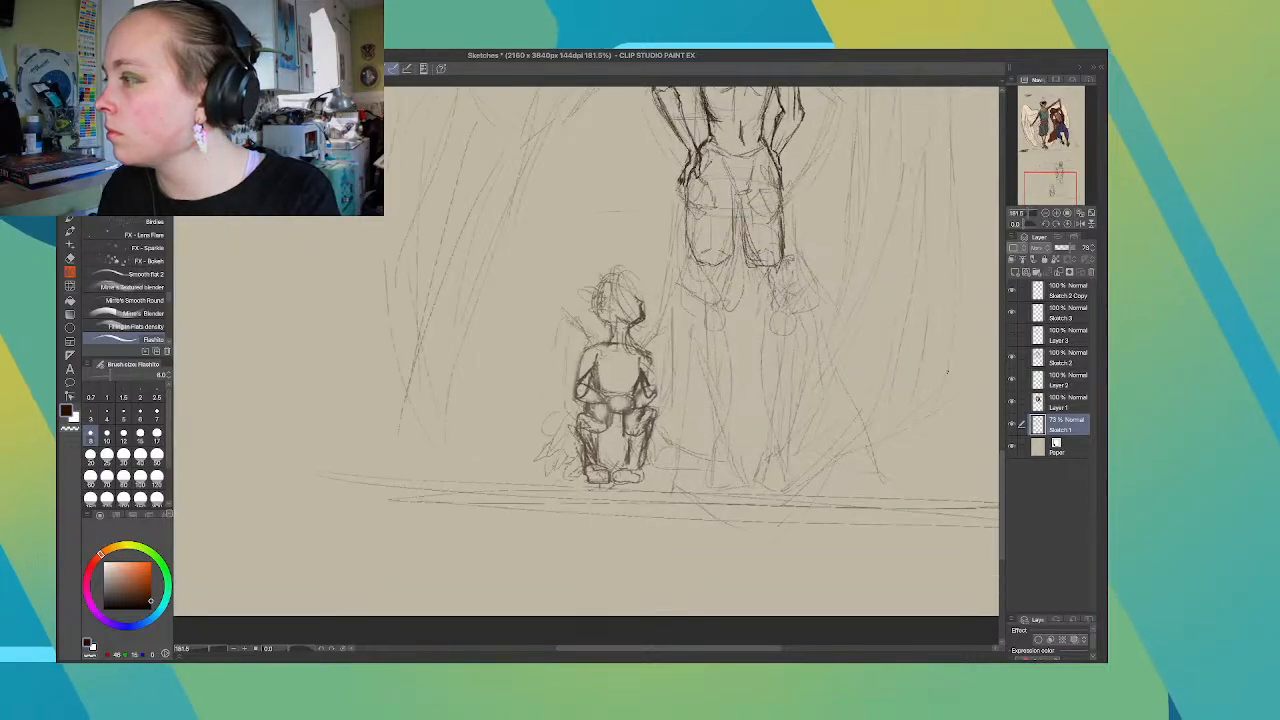
pyautogui.scroll(-1, 846, 430)
pyautogui.moveTo(1002, 492); pyautogui.dragTo(1002, 449)
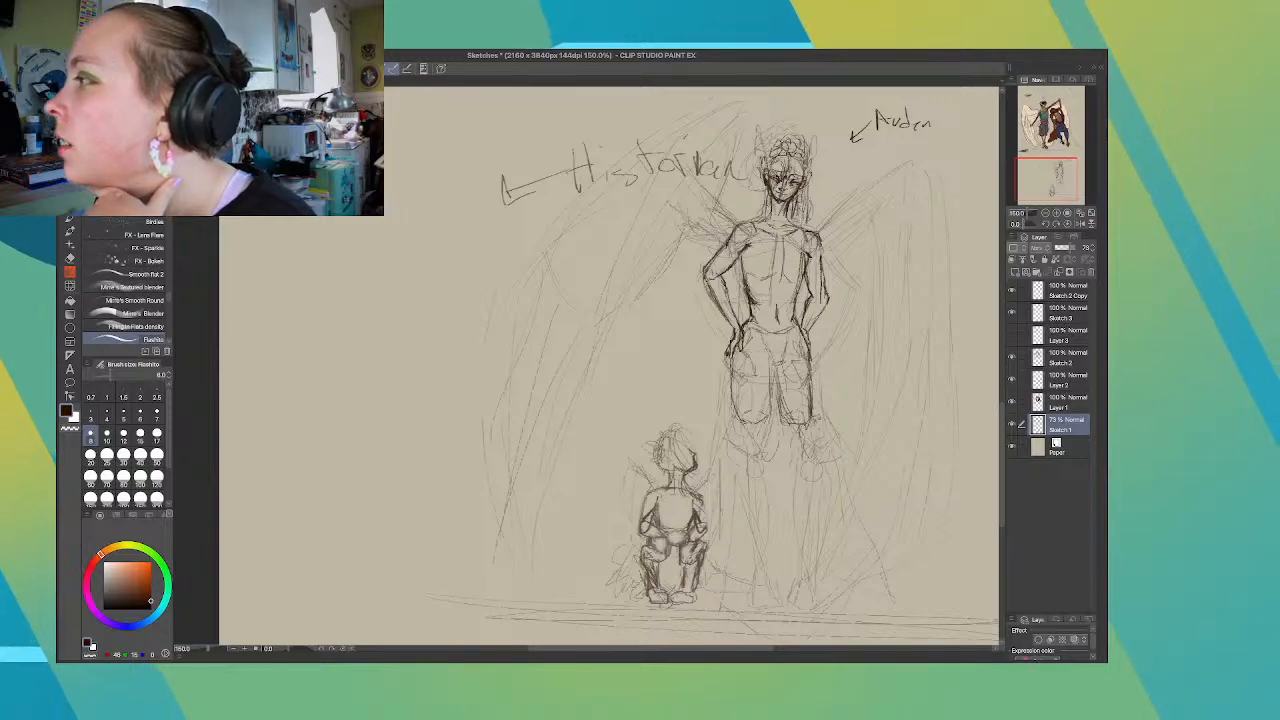
# Toggle the upper sketch layers off and on to check which lines of the standing winged figure they hold
pyautogui.click(1012, 357)
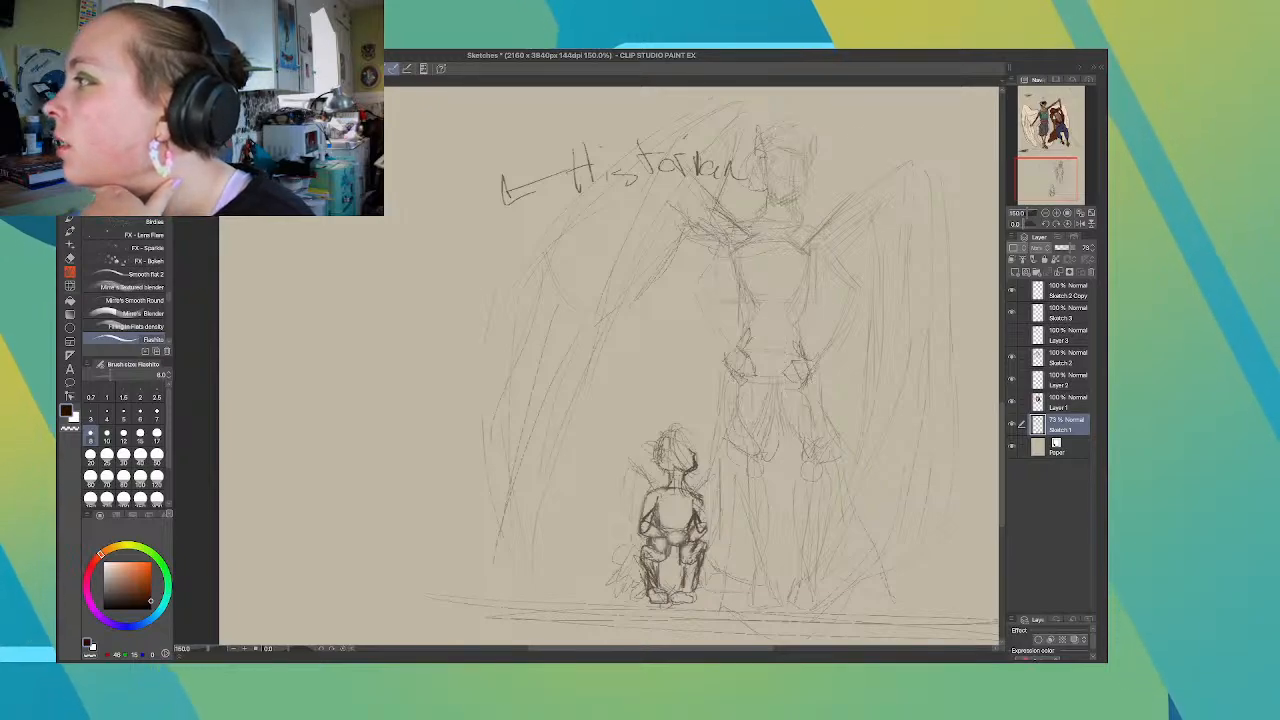
pyautogui.click(1012, 357)
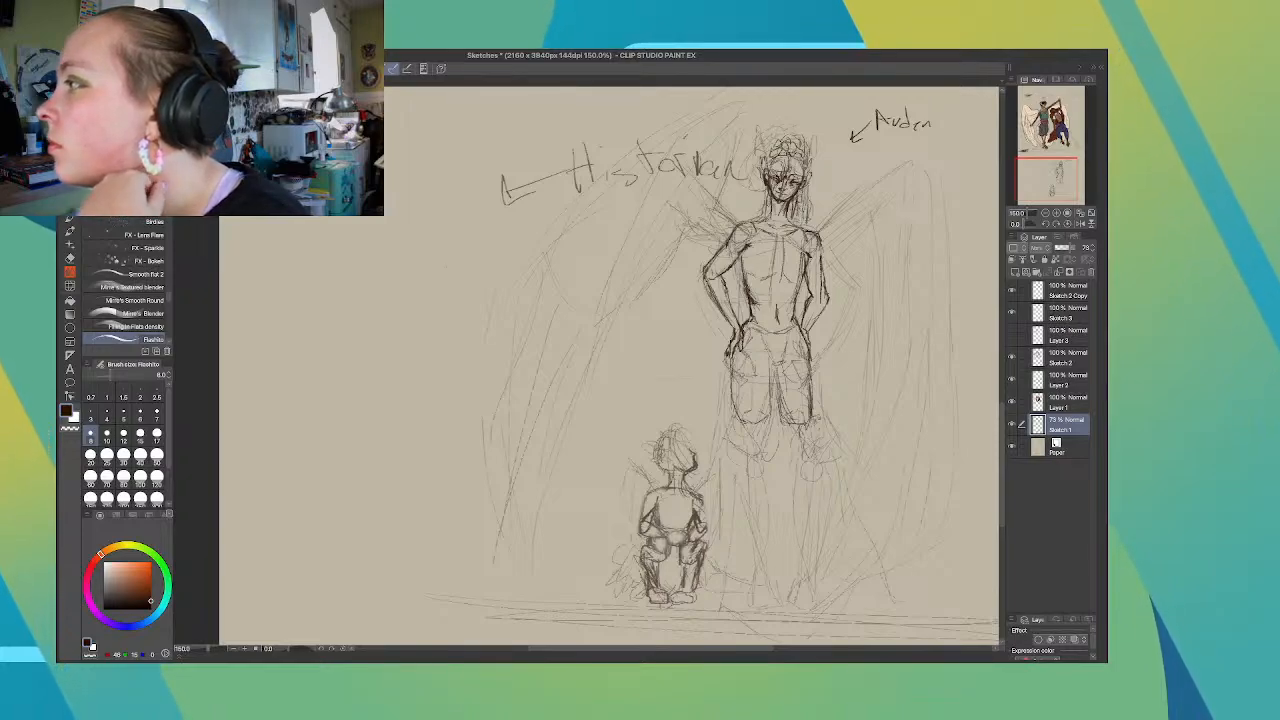
pyautogui.click(1012, 312)
pyautogui.click(1012, 312)
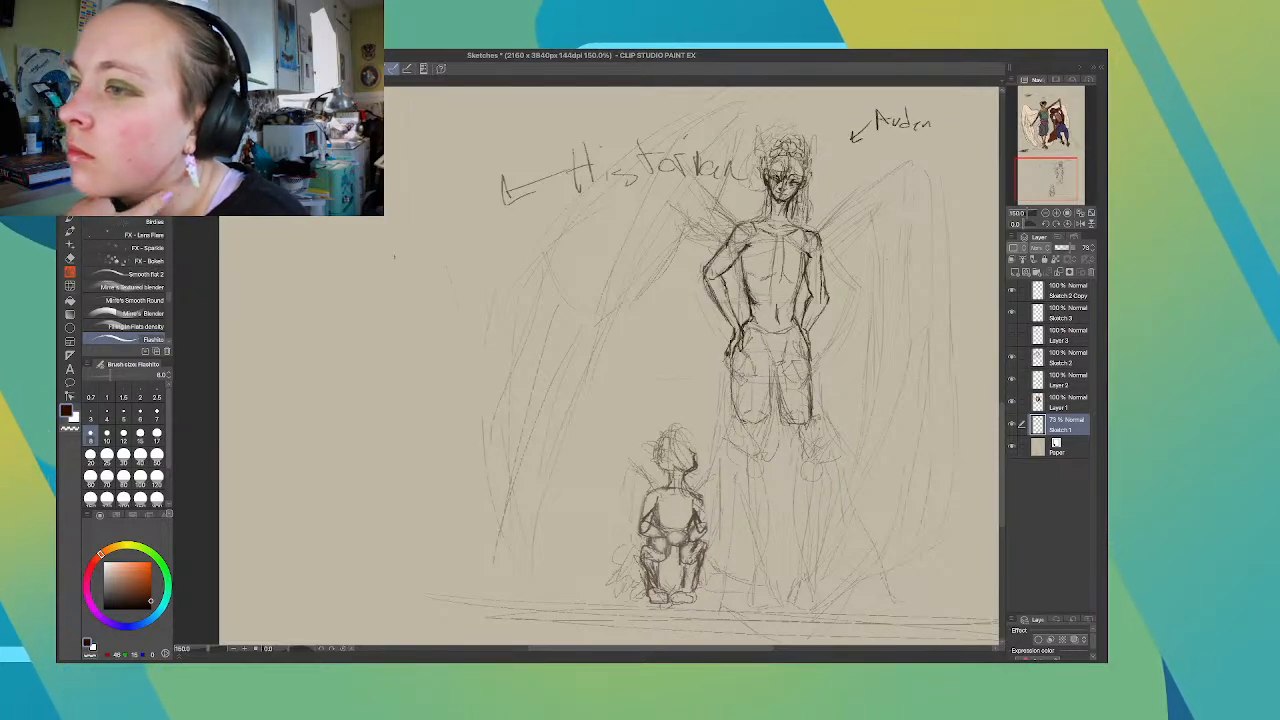
pyautogui.click(140, 411)
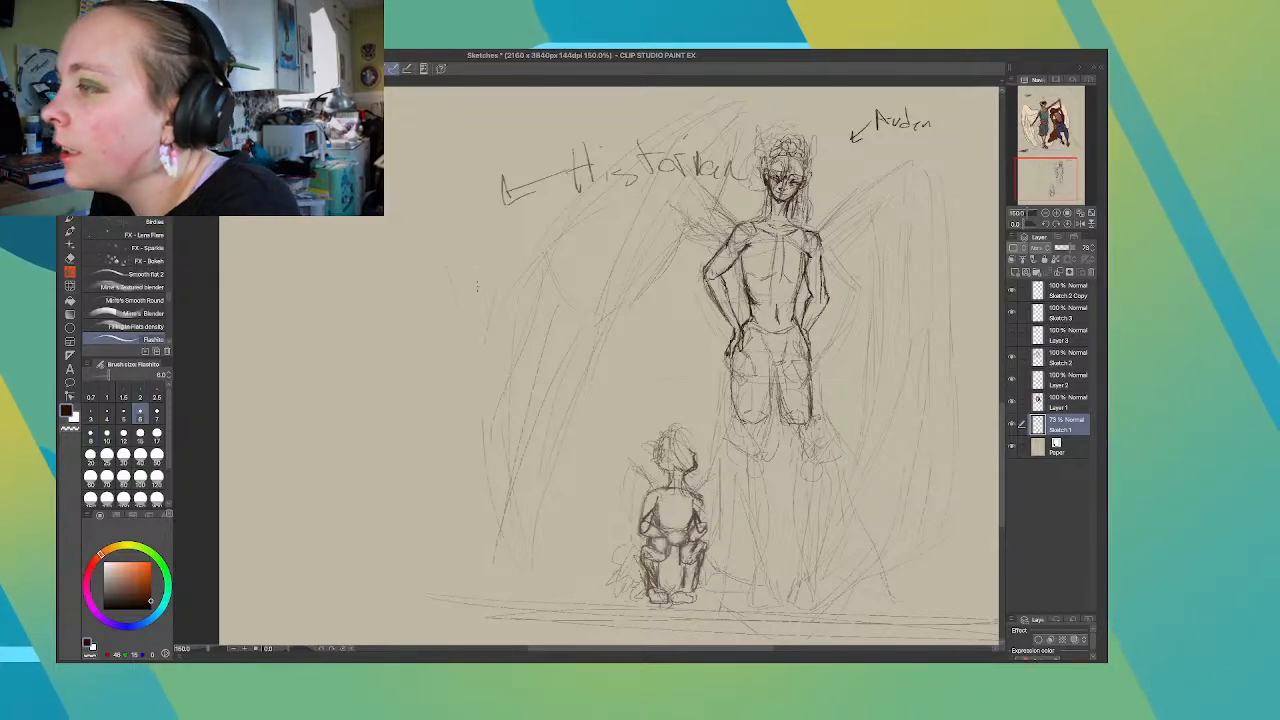
pyautogui.moveTo(601, 409); pyautogui.dragTo(553, 457)
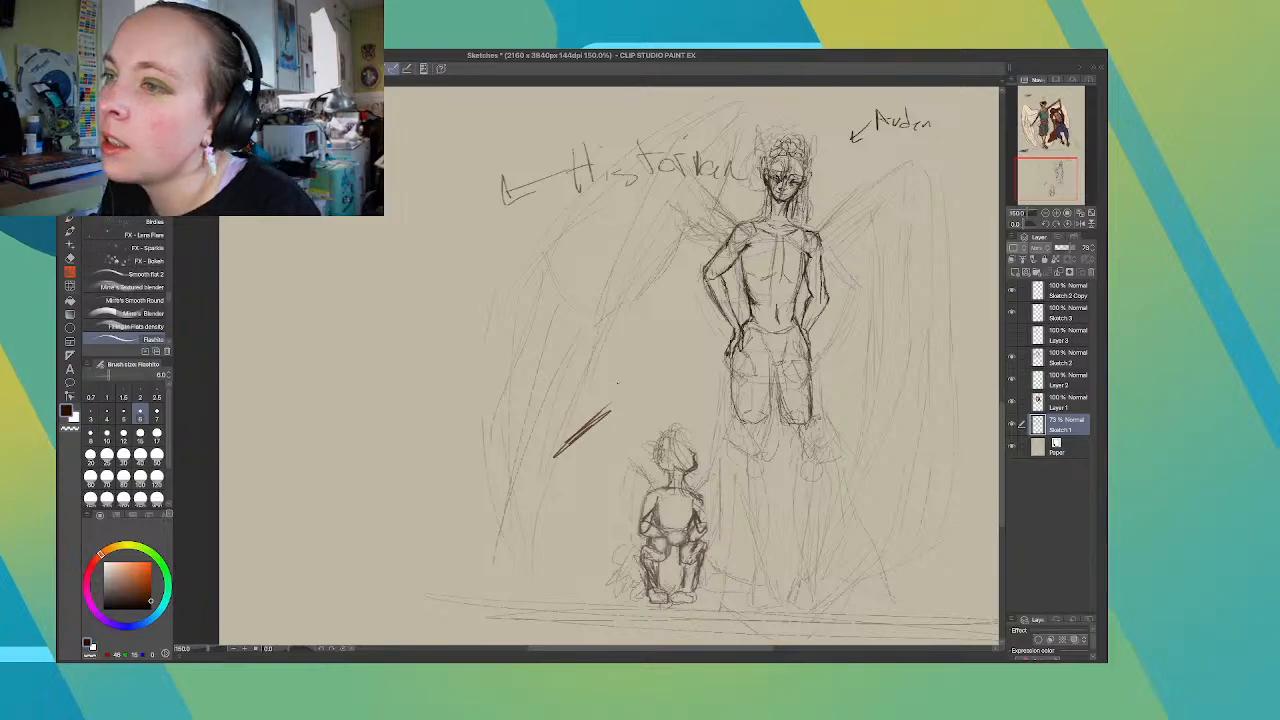
pyautogui.hotkey('ctrl', 'z')
# Set the brush size to 4, trying it with a stroke beside the small crouching figure and undoing the stroke
pyautogui.click(107, 414)
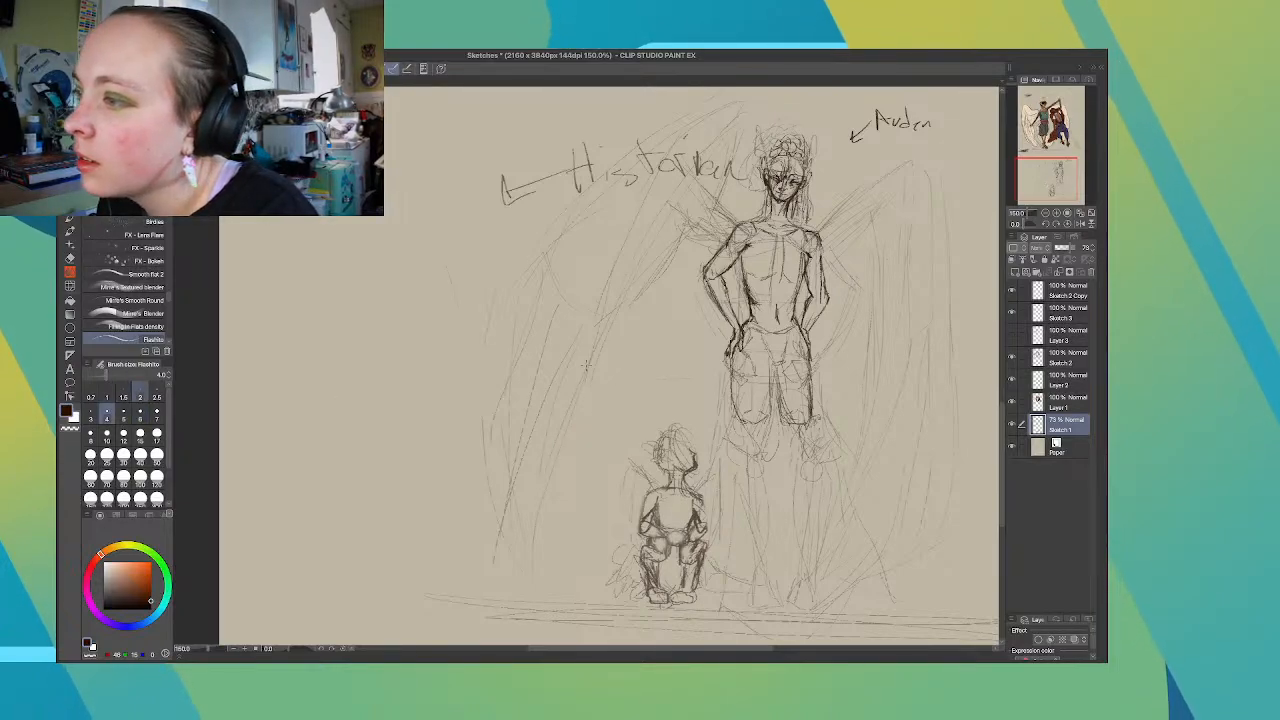
pyautogui.moveTo(563, 439)
pyautogui.mouseDown()
pyautogui.moveTo(517, 478)
pyautogui.moveTo(628, 401)
pyautogui.mouseUp()
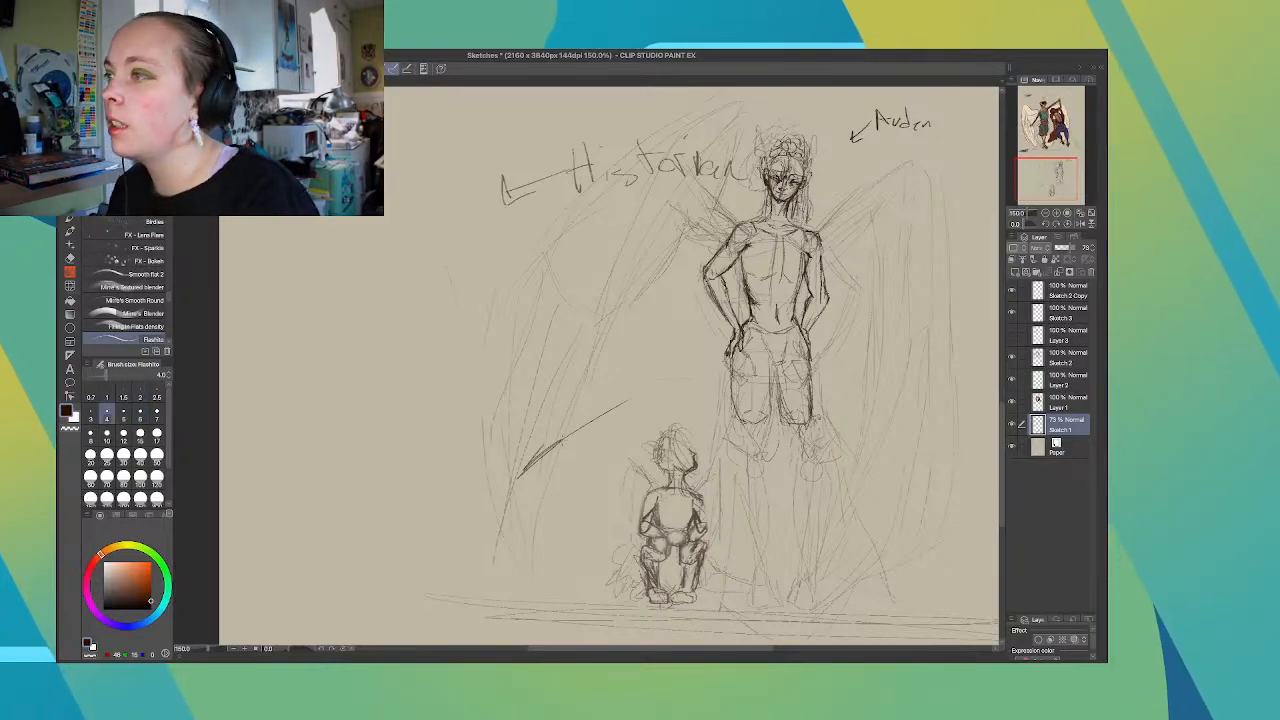
pyautogui.hotkey('ctrl', 'z')
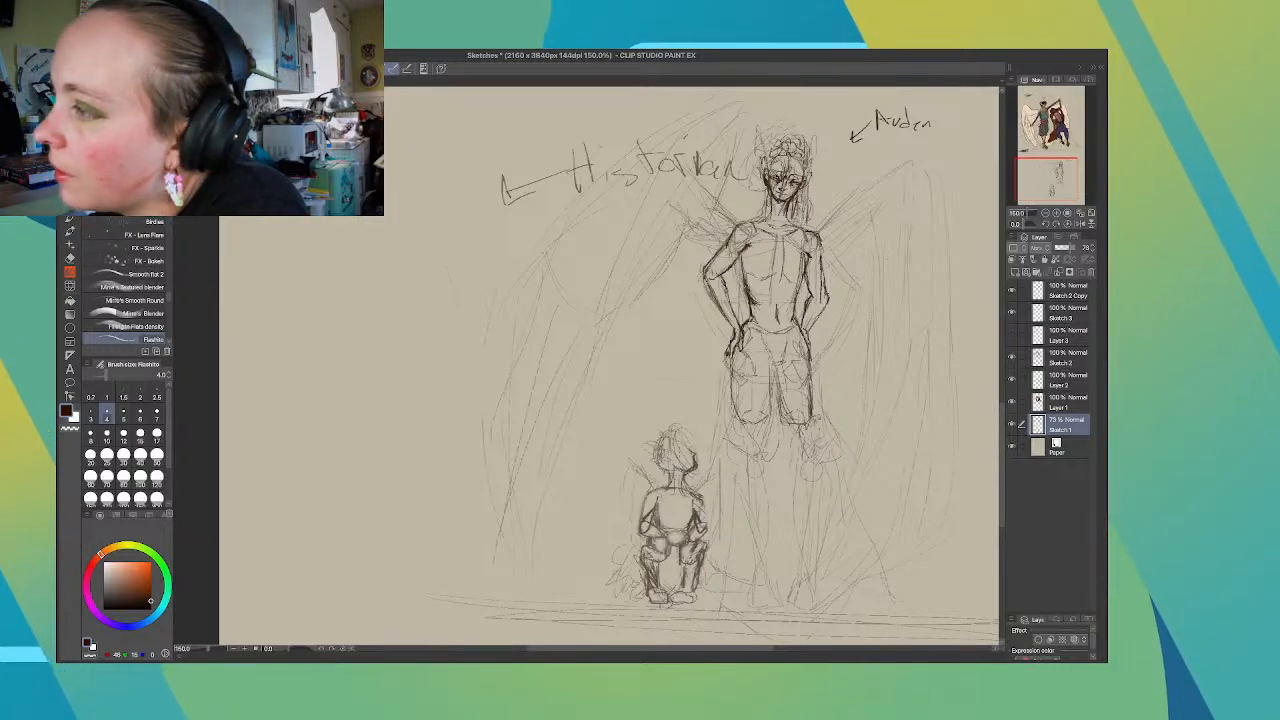
pyautogui.scroll(3, 678, 453)
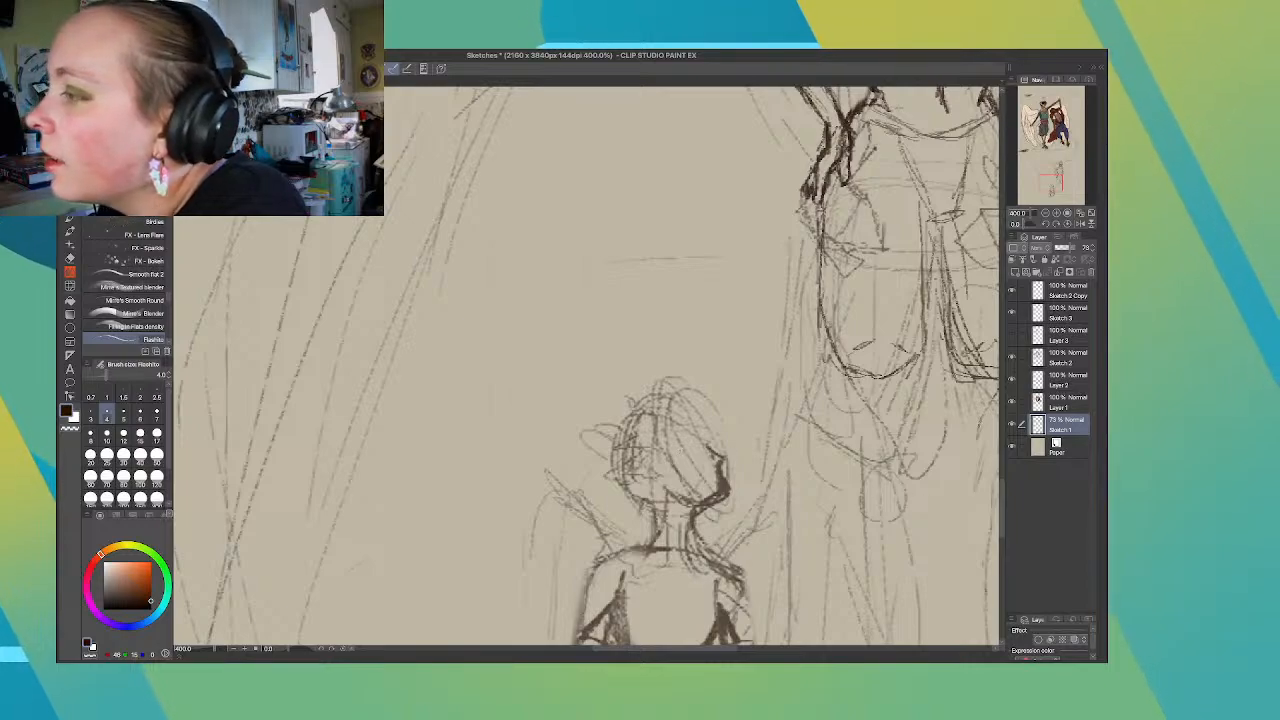
# Check what Sketch 3 holds by toggling its visibility and make it the active layer for the small crouching figure
pyautogui.moveTo(1002, 508); pyautogui.dragTo(1002, 521)
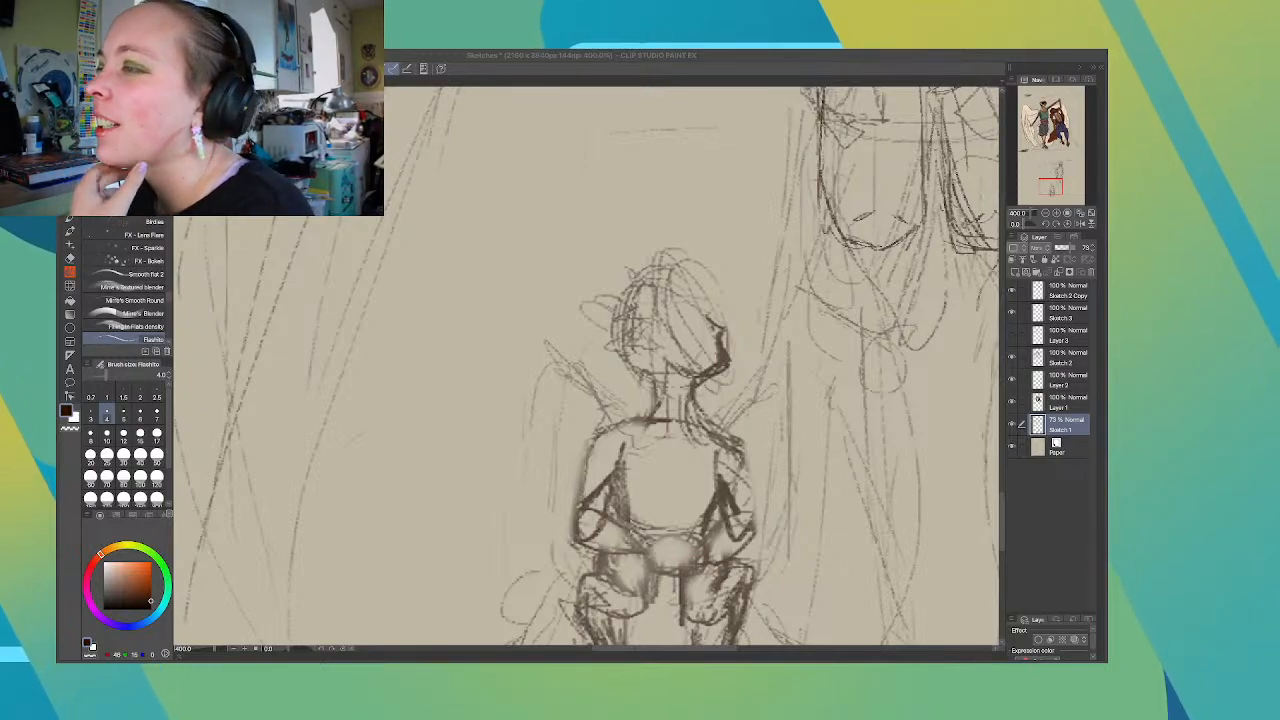
pyautogui.click(558, 477)
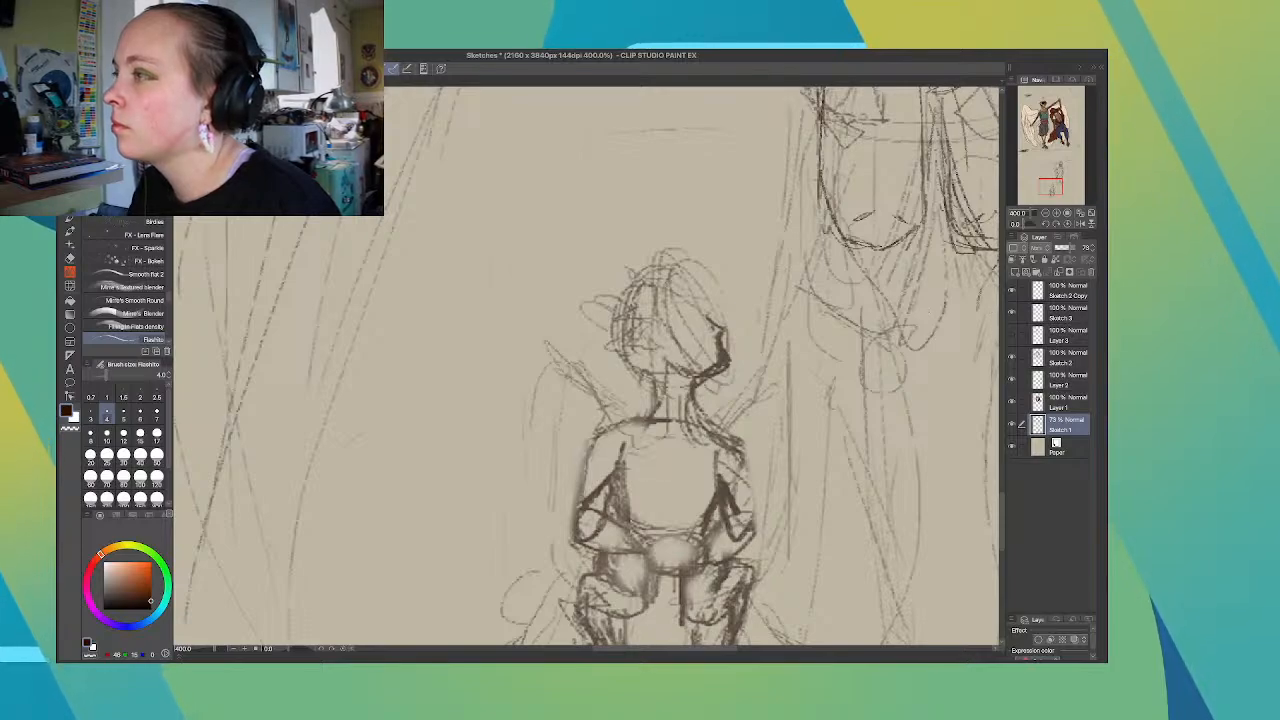
pyautogui.click(1012, 313)
pyautogui.click(1012, 313)
pyautogui.click(1066, 313)
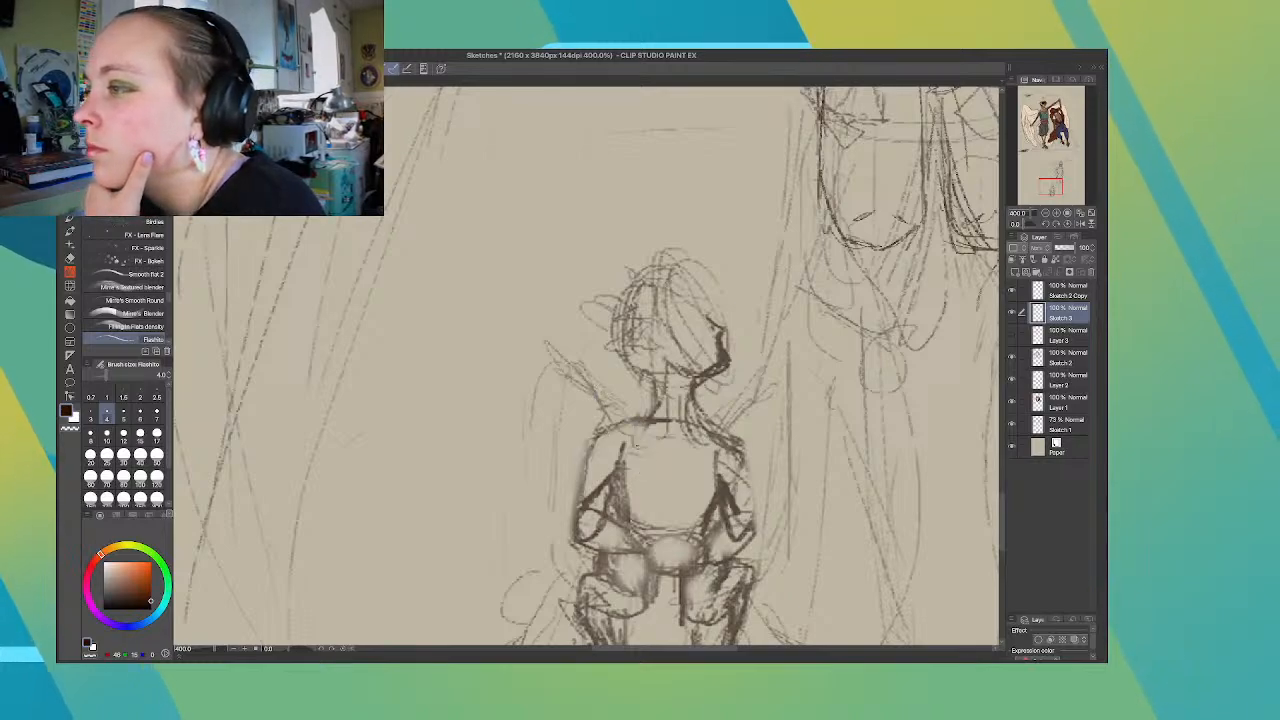
# Draw the shoulder straps, neckline and curved sides of the crouching figure's top on Sketch 3
pyautogui.moveTo(637, 420); pyautogui.dragTo(637, 454)
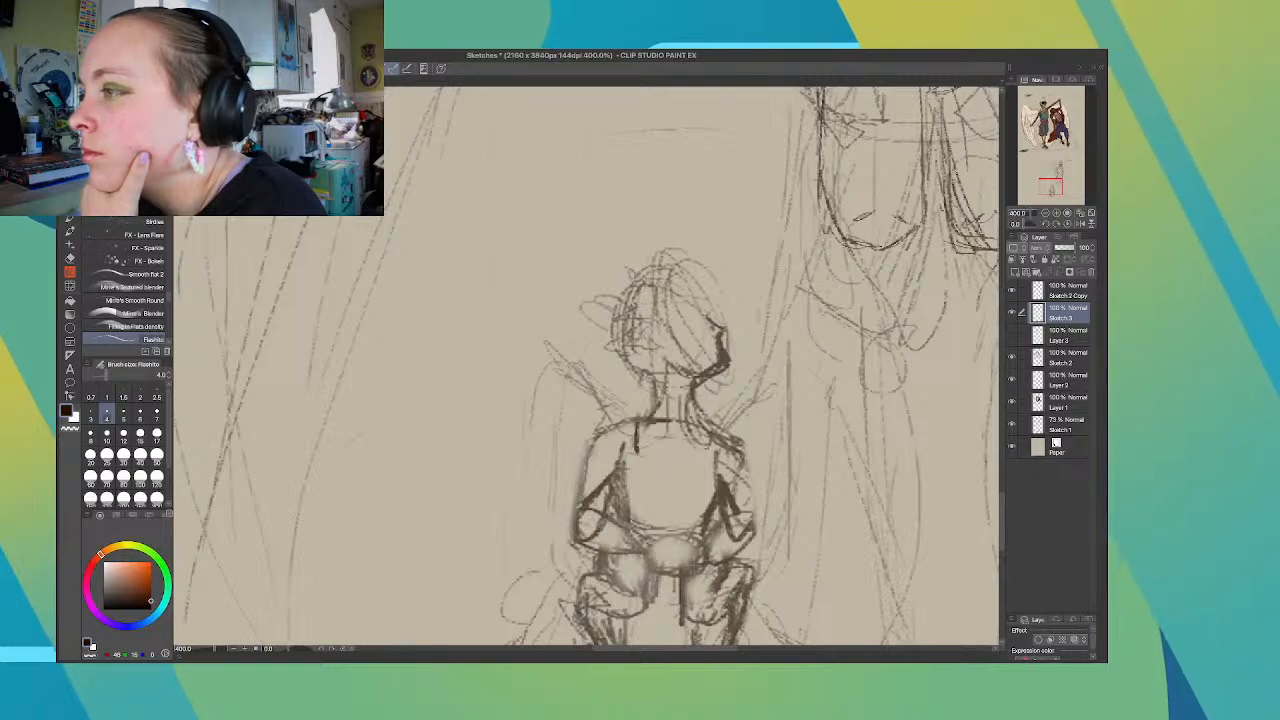
pyautogui.moveTo(706, 432)
pyautogui.mouseDown()
pyautogui.moveTo(711, 458)
pyautogui.moveTo(690, 466)
pyautogui.mouseUp()
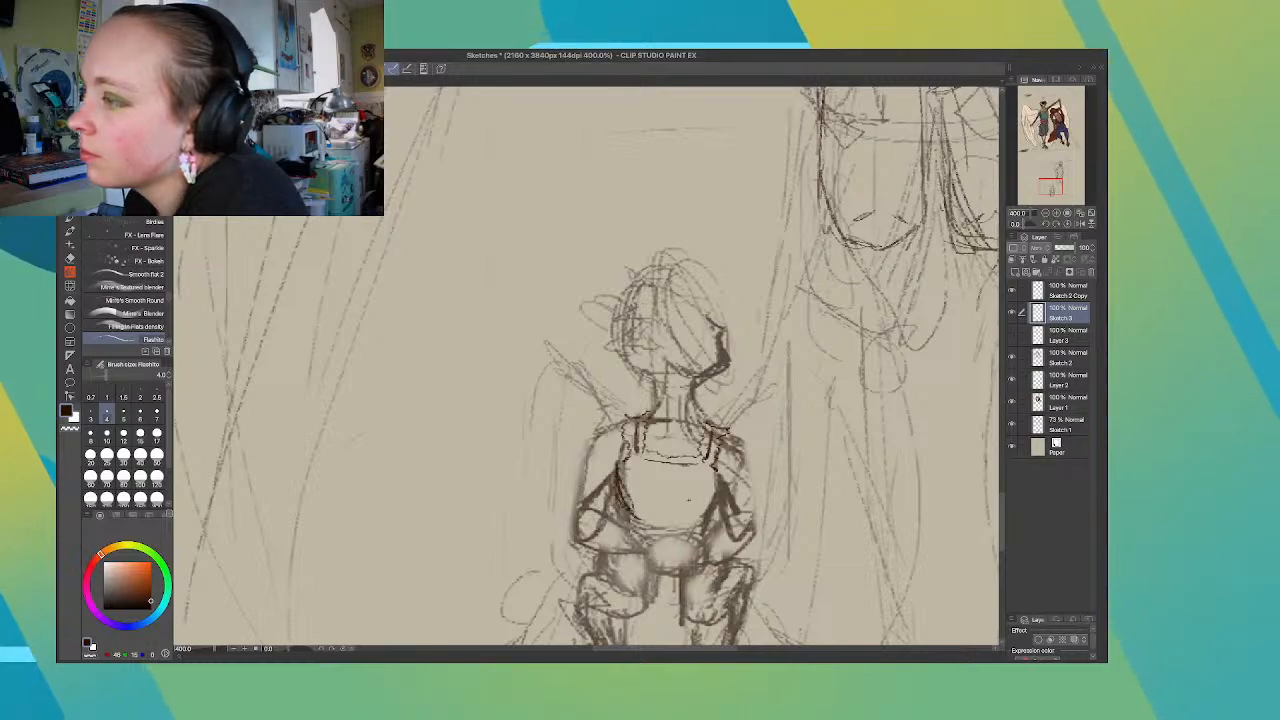
pyautogui.moveTo(717, 472)
pyautogui.mouseDown()
pyautogui.moveTo(706, 518)
pyautogui.moveTo(666, 528)
pyautogui.mouseUp()
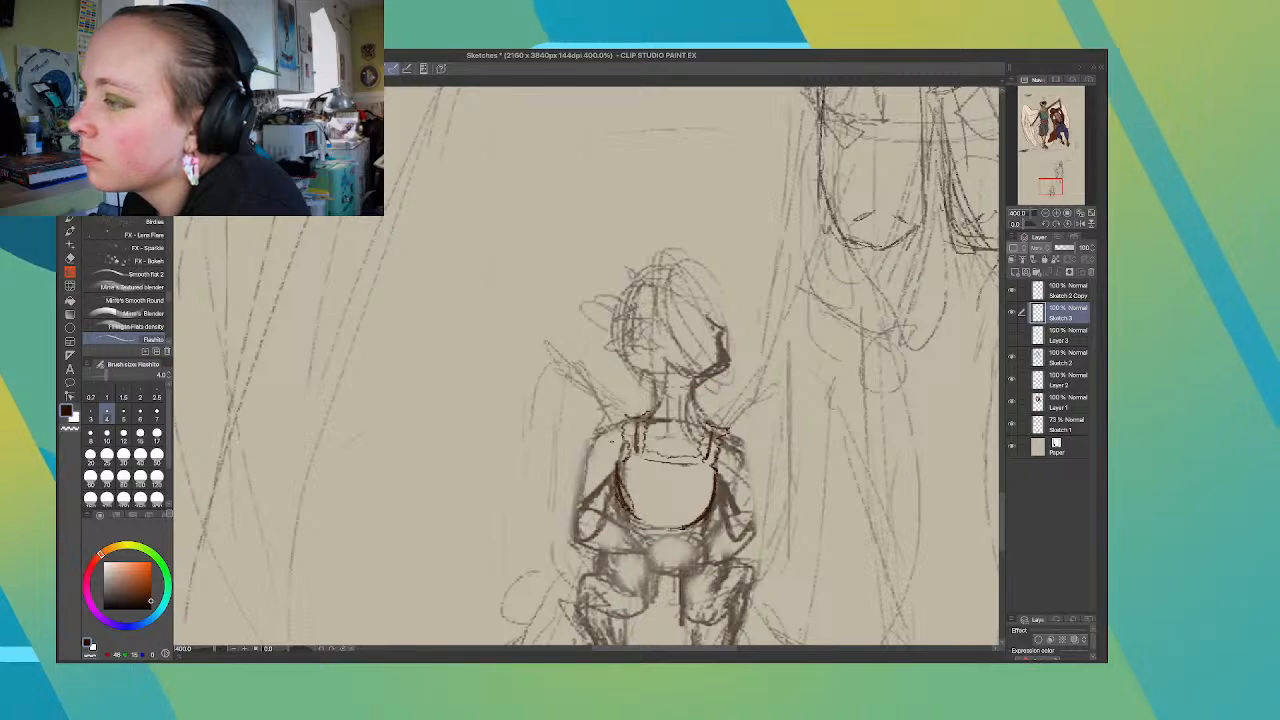
# Try a notched waistline across the lower edge of the crouching figure's top and undo those strokes
pyautogui.moveTo(634, 503)
pyautogui.mouseDown()
pyautogui.moveTo(660, 507)
pyautogui.moveTo(668, 540)
pyautogui.moveTo(625, 524)
pyautogui.mouseUp()
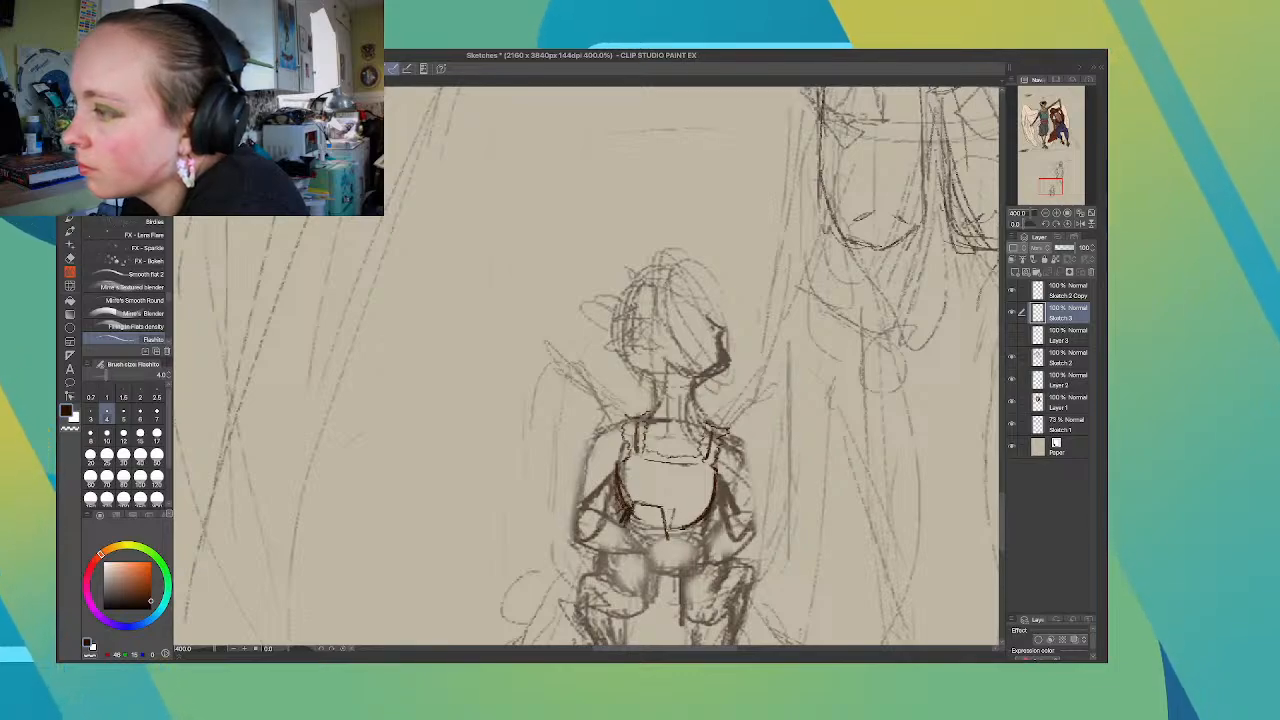
pyautogui.moveTo(674, 512)
pyautogui.mouseDown()
pyautogui.moveTo(666, 534)
pyautogui.moveTo(700, 505)
pyautogui.mouseUp()
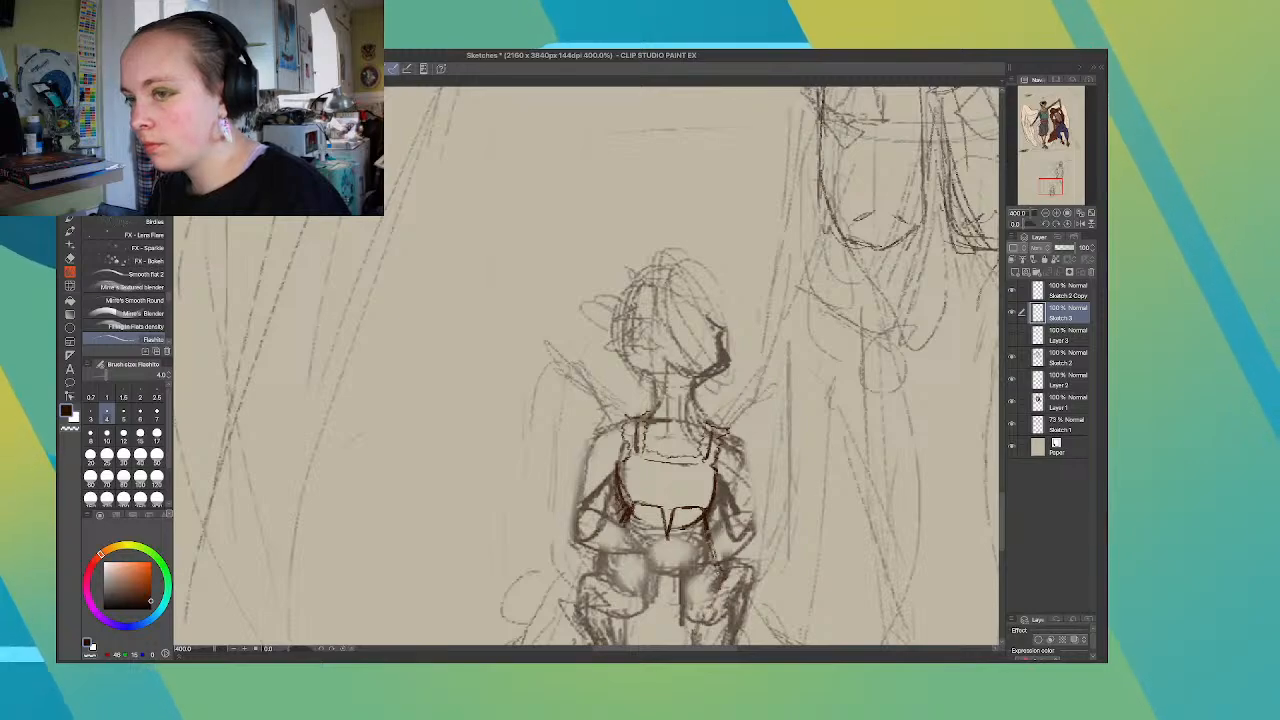
pyautogui.hotkey('ctrl', 'z')
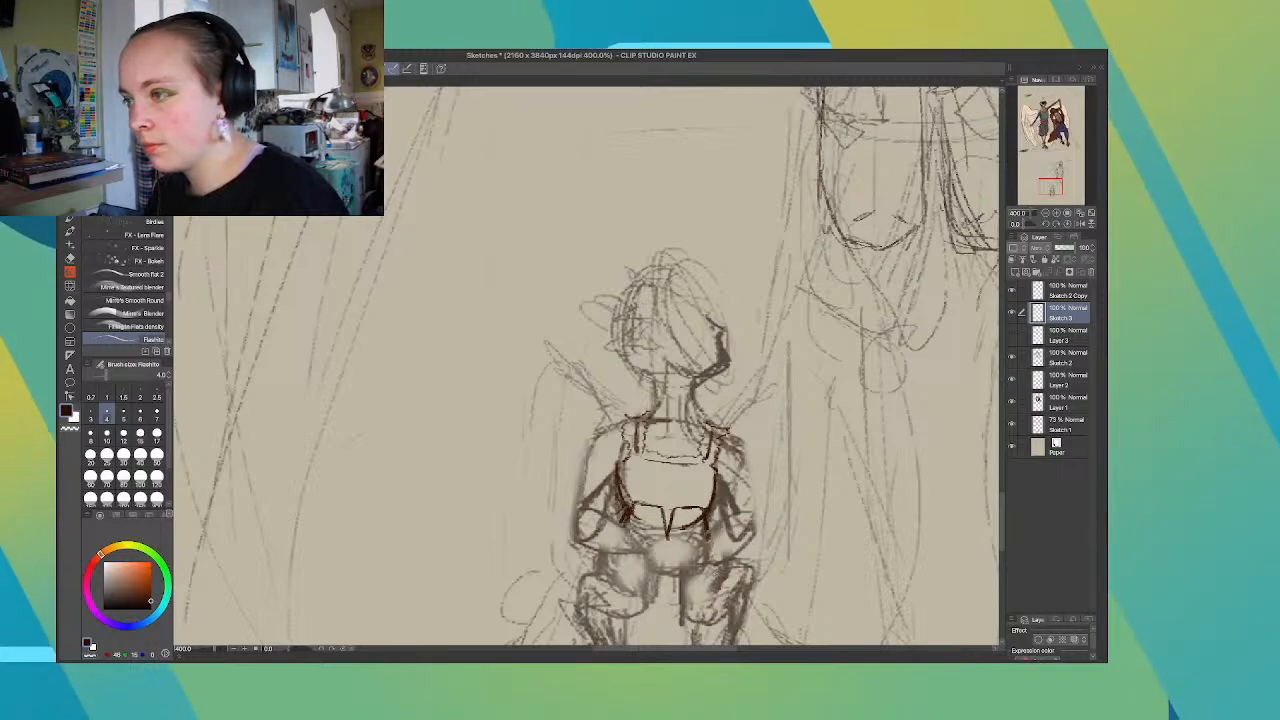
pyautogui.hotkey('ctrl', 'z')
pyautogui.hotkey('ctrl', 'z')
pyautogui.hotkey('ctrl', 'z')
pyautogui.hotkey('ctrl', 'z')
pyautogui.hotkey('ctrl', 'z')
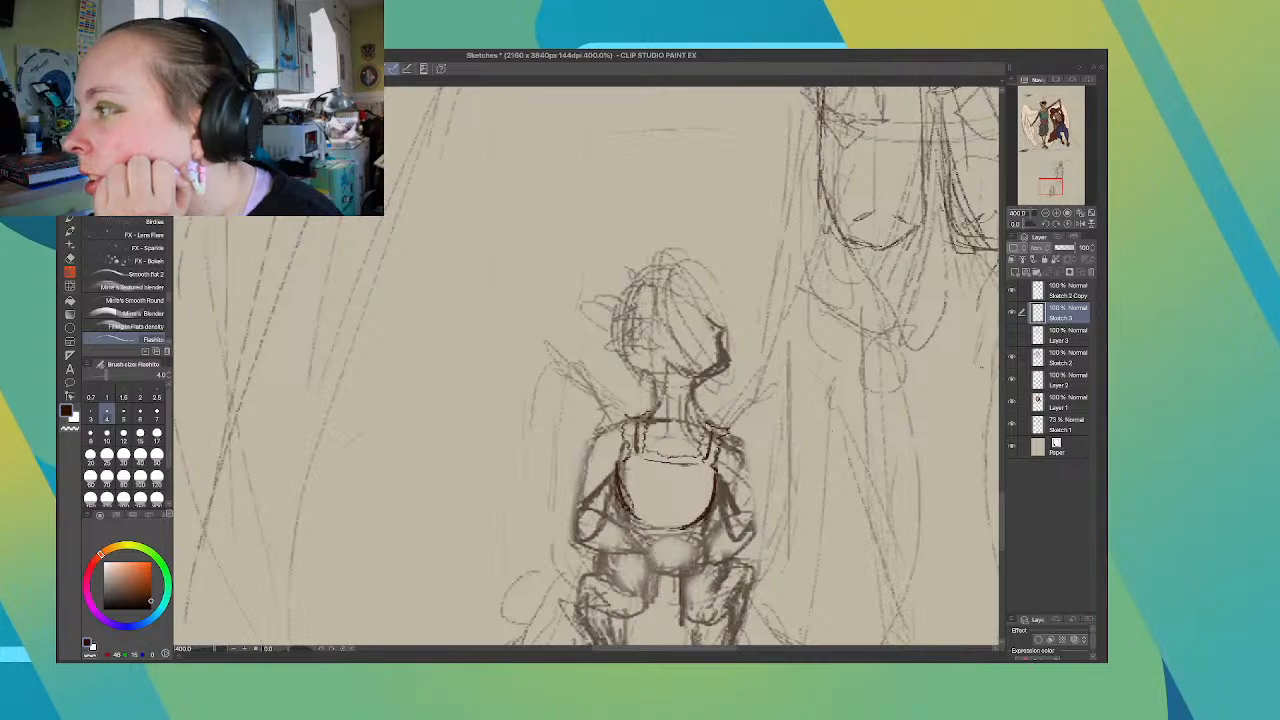
# Outline the crouching figure's arms and redraw the straight lower hem of the top
pyautogui.scroll(-3, 590, 370)
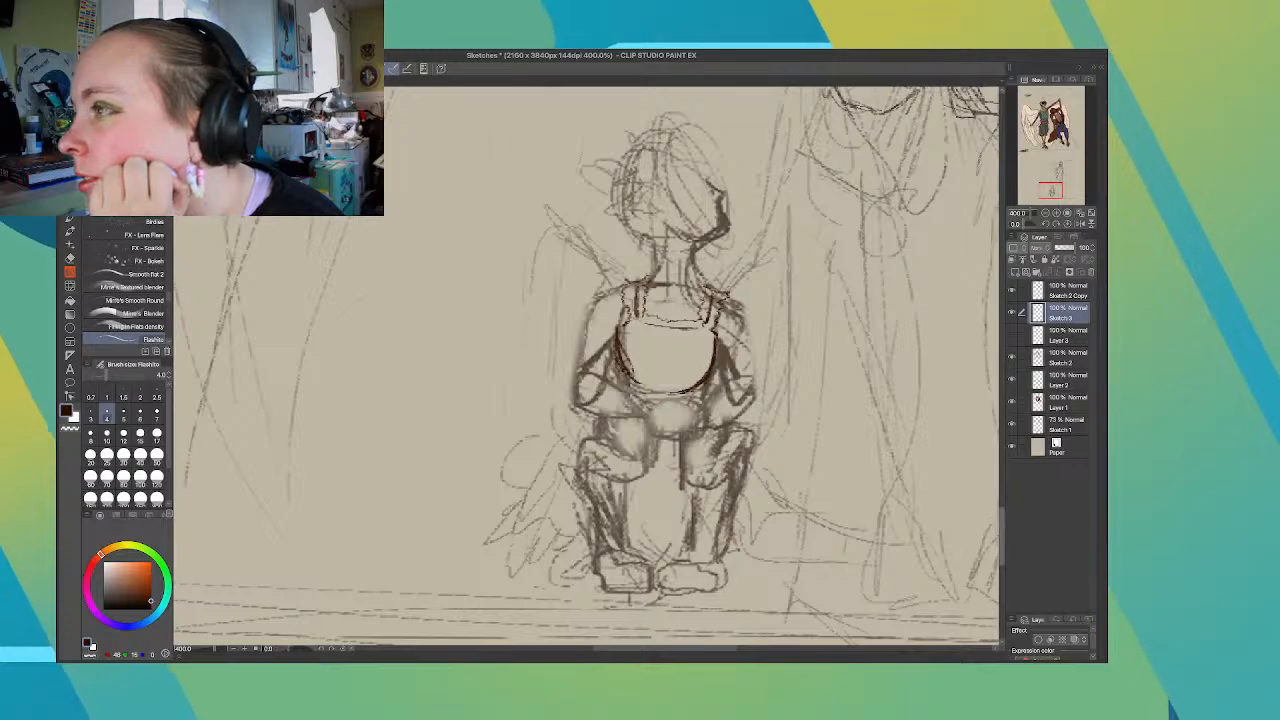
pyautogui.moveTo(1002, 526)
pyautogui.mouseDown()
pyautogui.moveTo(1002, 278)
pyautogui.moveTo(1002, 553)
pyautogui.mouseUp()
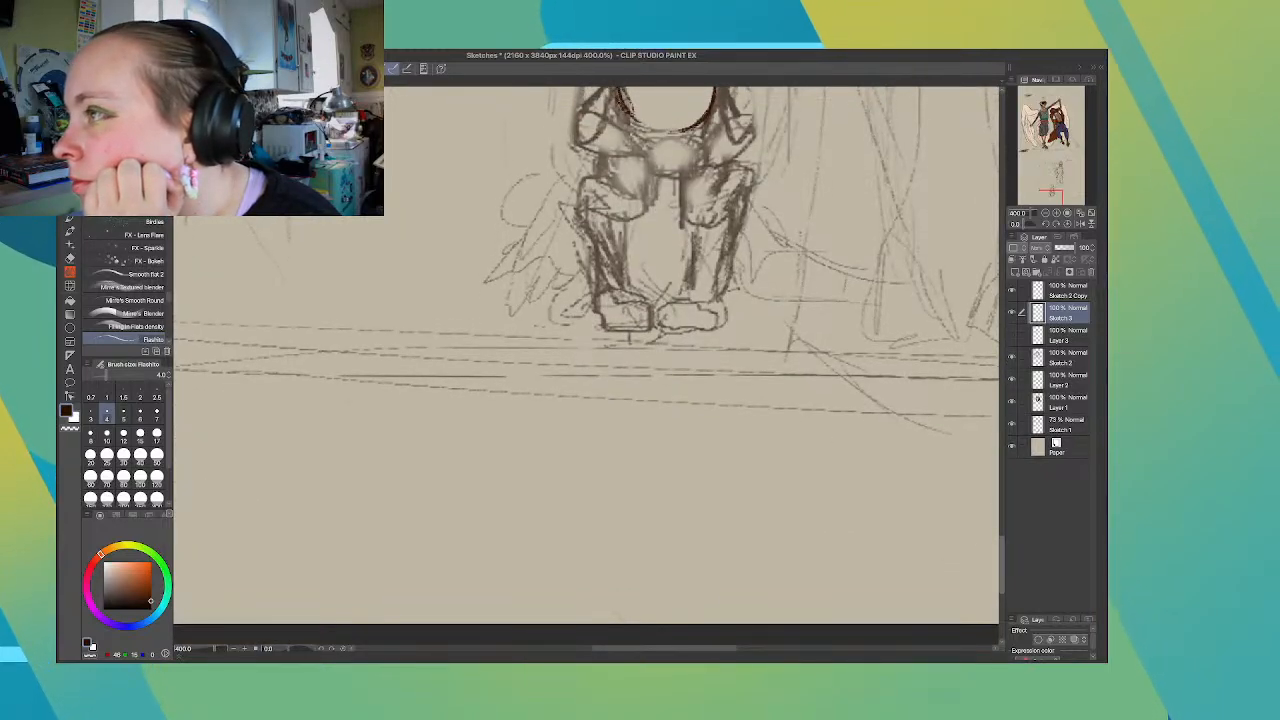
pyautogui.moveTo(1002, 564); pyautogui.dragTo(1002, 523)
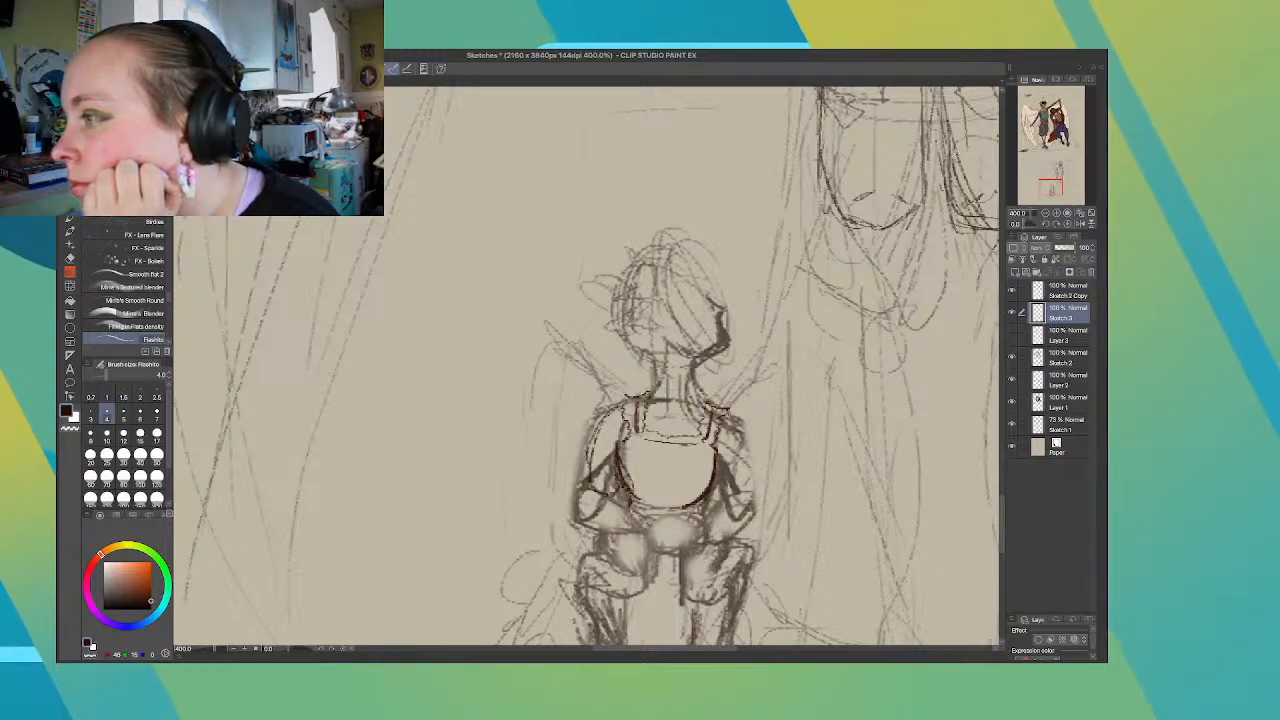
pyautogui.moveTo(729, 422); pyautogui.dragTo(744, 489)
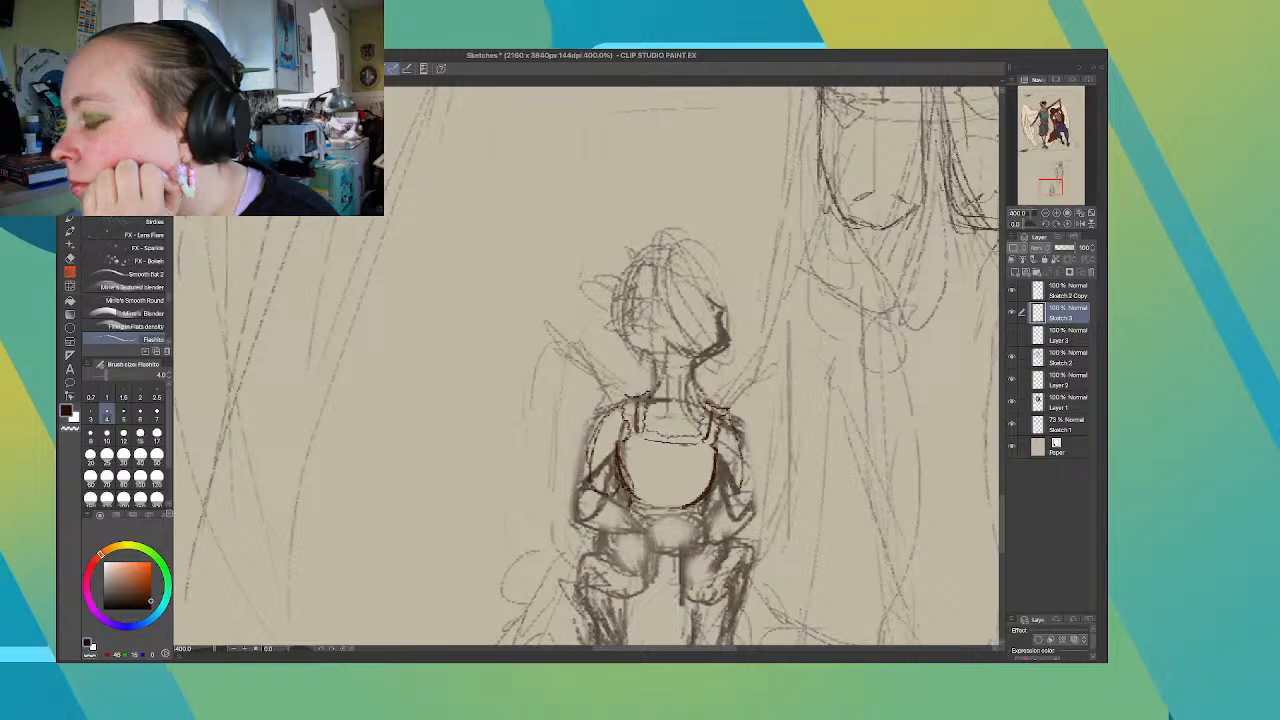
pyautogui.moveTo(736, 430); pyautogui.dragTo(735, 514)
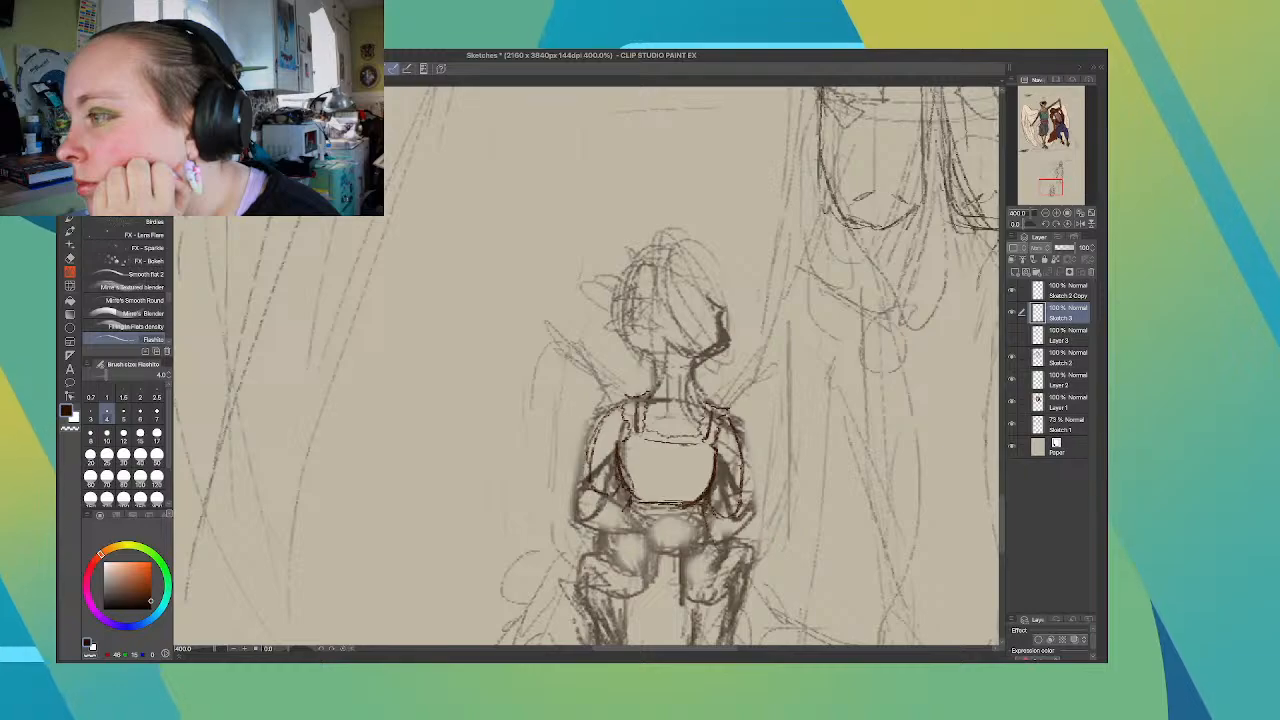
# Sketch the waistband just below the top's hem, undoing the last two strokes
pyautogui.moveTo(640, 512); pyautogui.dragTo(697, 514)
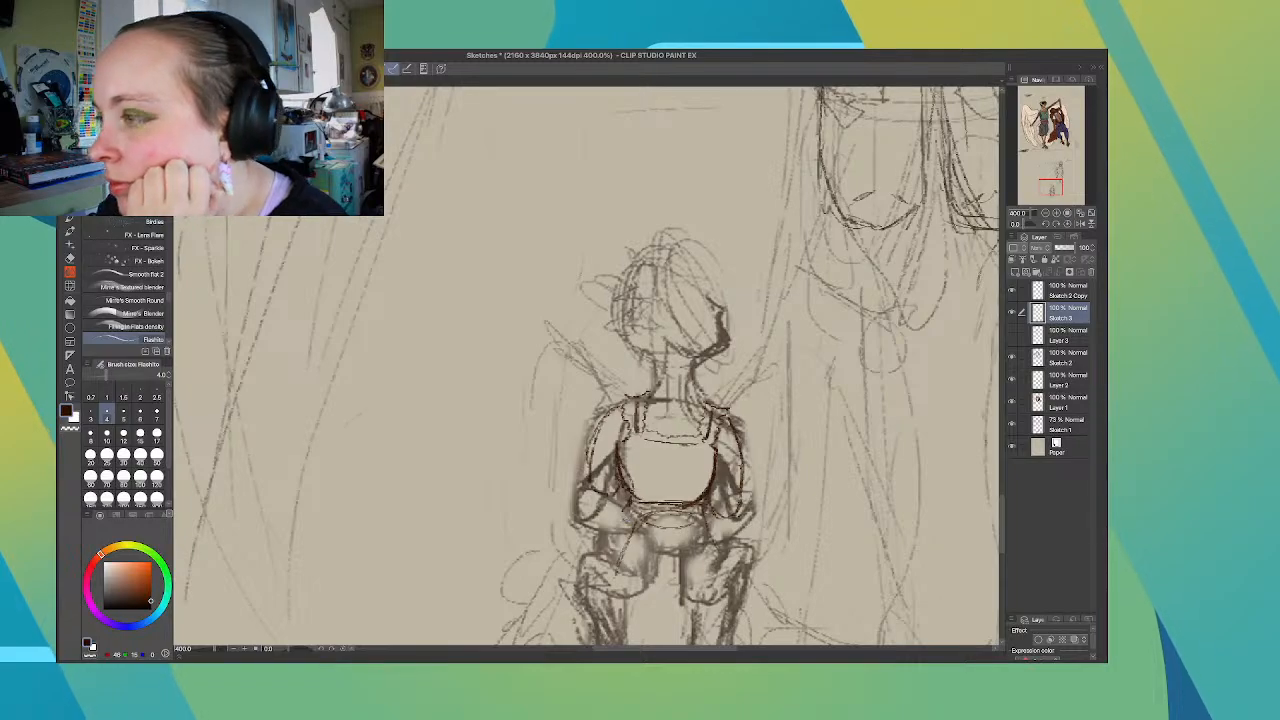
pyautogui.hotkey('ctrl', 'z')
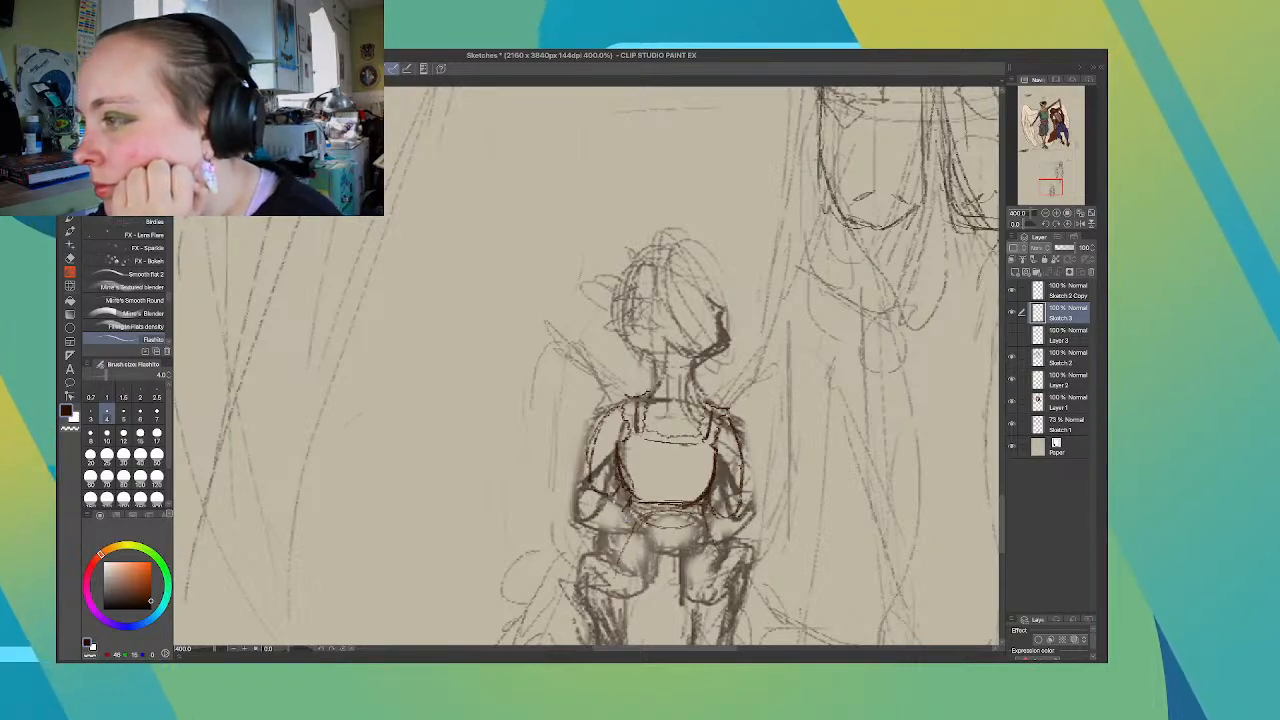
pyautogui.hotkey('ctrl', 'z')
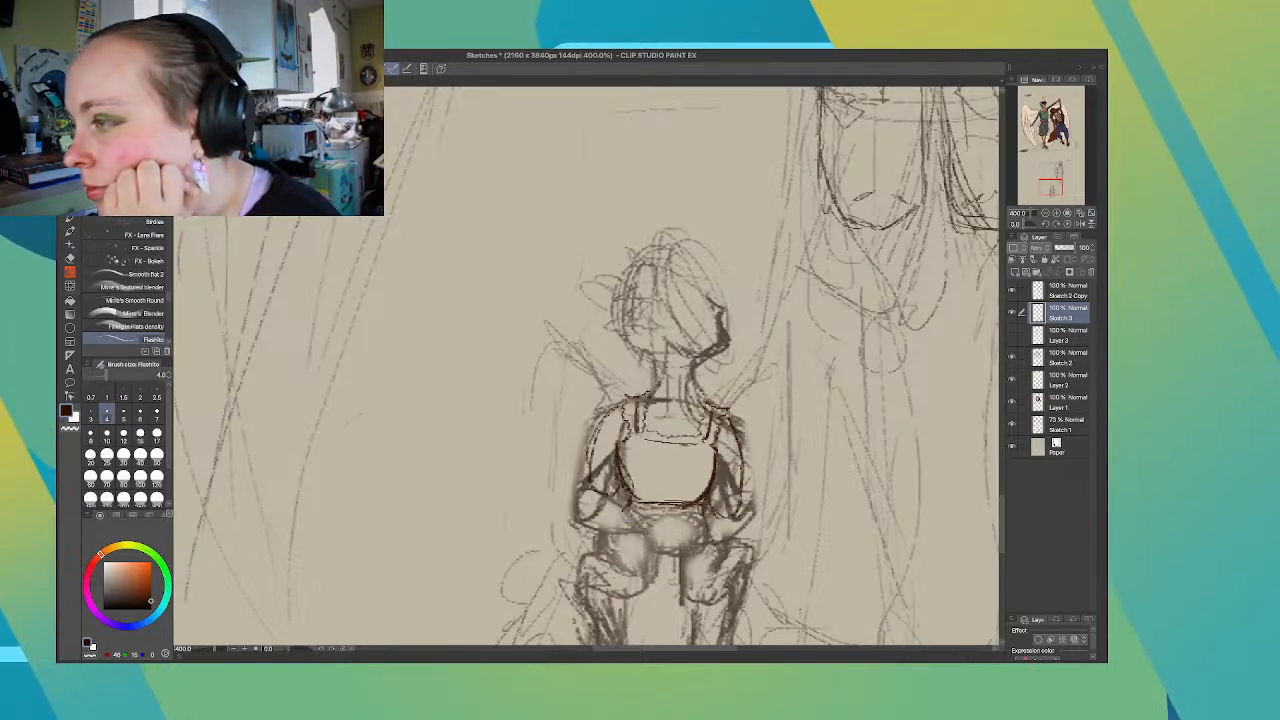
# Draw the crouching figure's knees, the inner thigh lines between them and the outer thigh contours
pyautogui.moveTo(626, 601)
pyautogui.mouseDown()
pyautogui.moveTo(639, 575)
pyautogui.moveTo(627, 602)
pyautogui.mouseUp()
pyautogui.moveTo(706, 580); pyautogui.dragTo(690, 600)
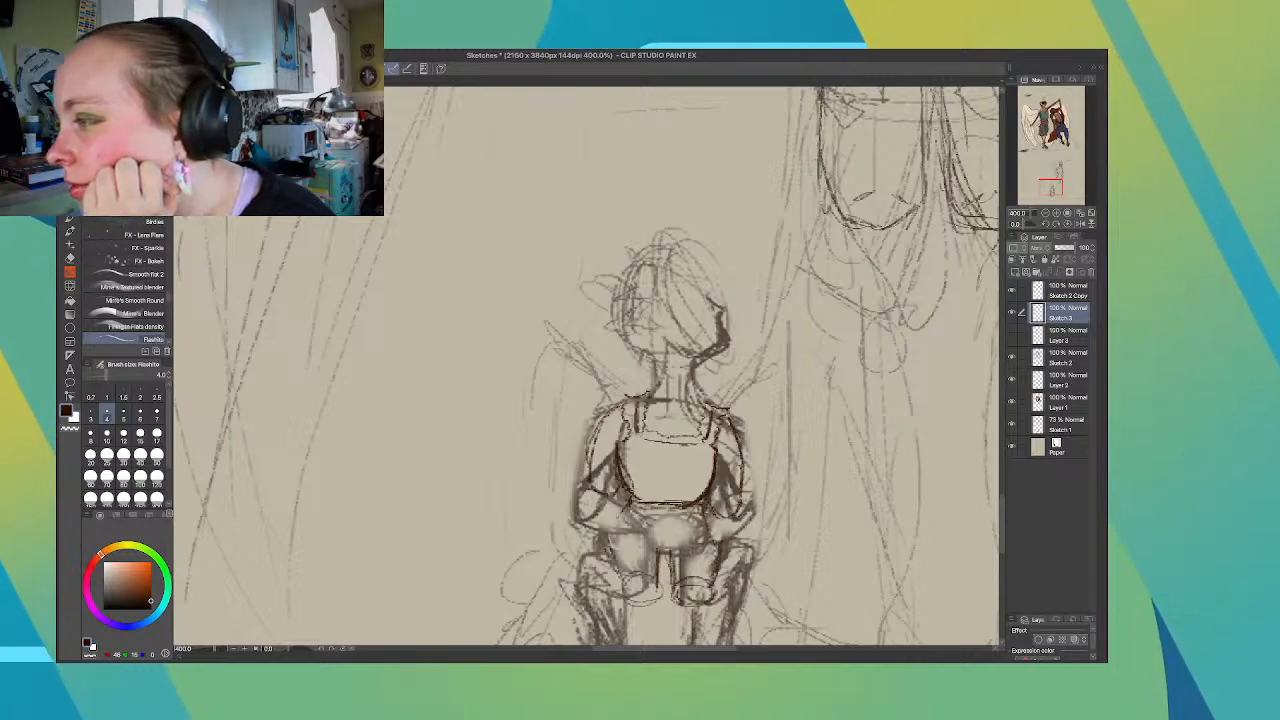
pyautogui.moveTo(667, 550); pyautogui.dragTo(658, 589)
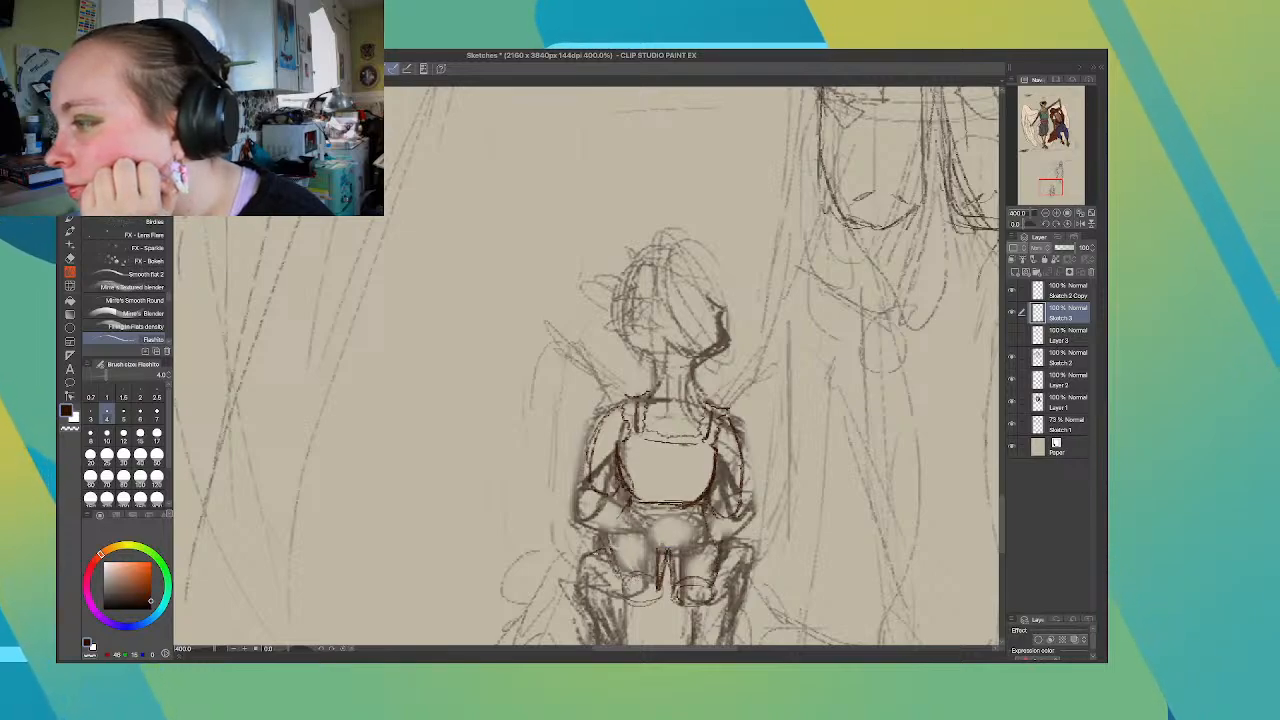
pyautogui.moveTo(586, 558); pyautogui.dragTo(588, 598)
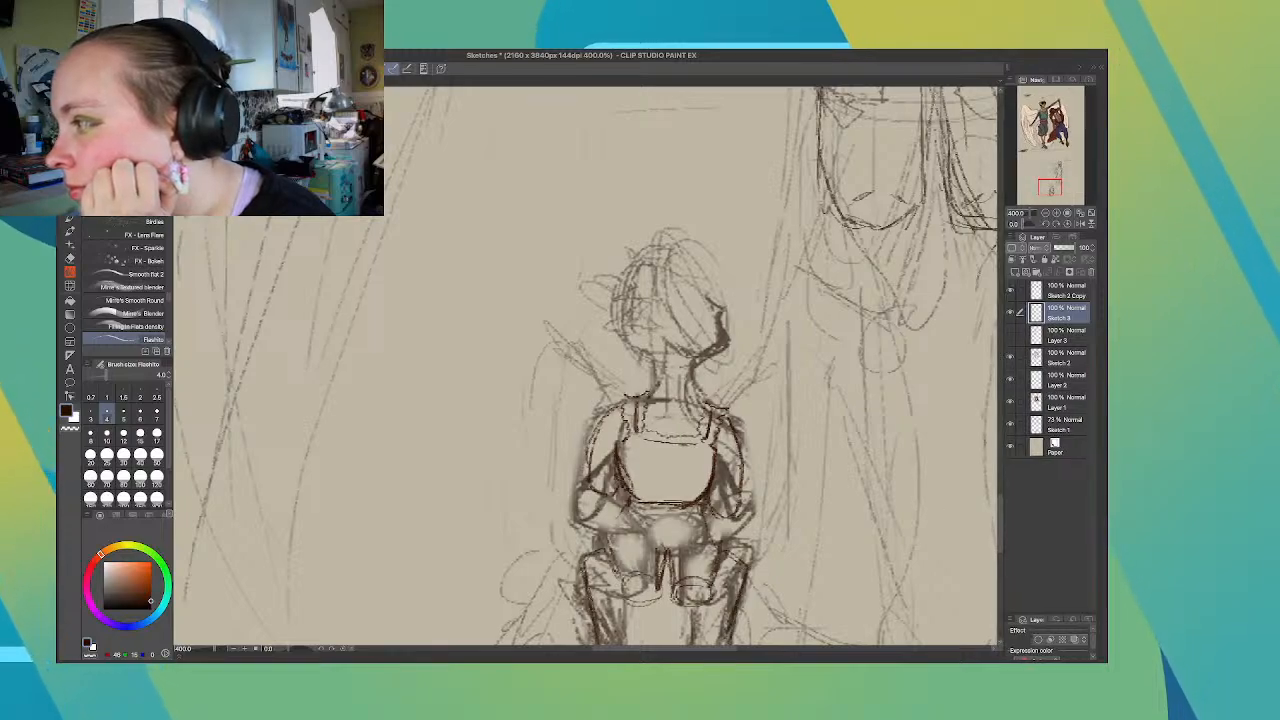
# Darken the inner and outer contours of the crouching figure's shins, from the knees down to the ankles
pyautogui.scroll(-3, 668, 400)
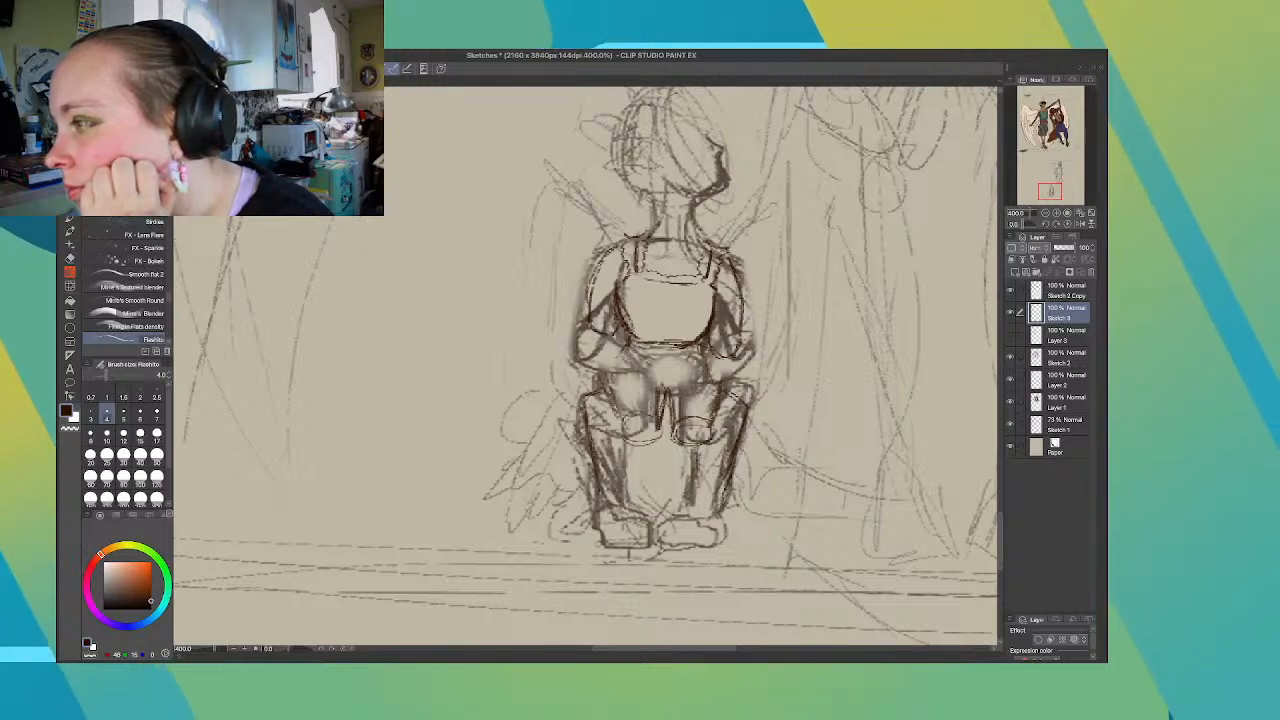
pyautogui.moveTo(697, 450); pyautogui.dragTo(701, 504)
pyautogui.moveTo(697, 452); pyautogui.dragTo(701, 503)
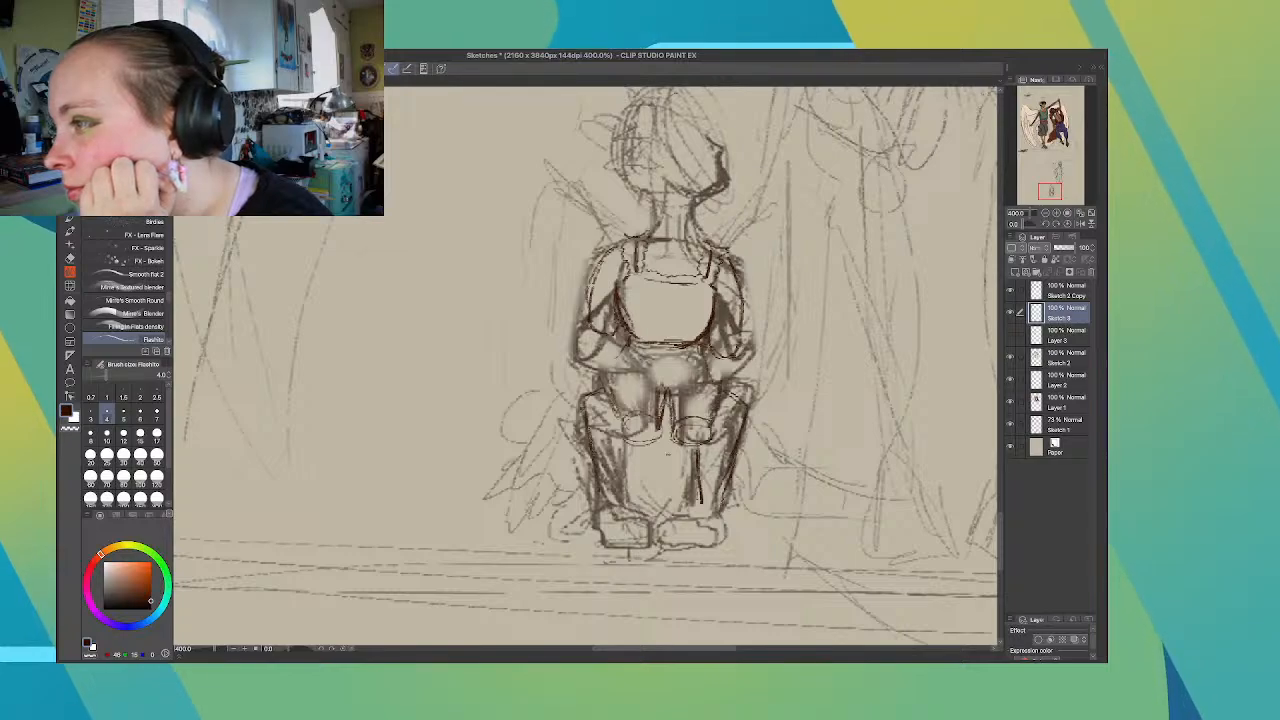
pyautogui.moveTo(626, 445)
pyautogui.mouseDown()
pyautogui.moveTo(618, 503)
pyautogui.moveTo(623, 477)
pyautogui.mouseUp()
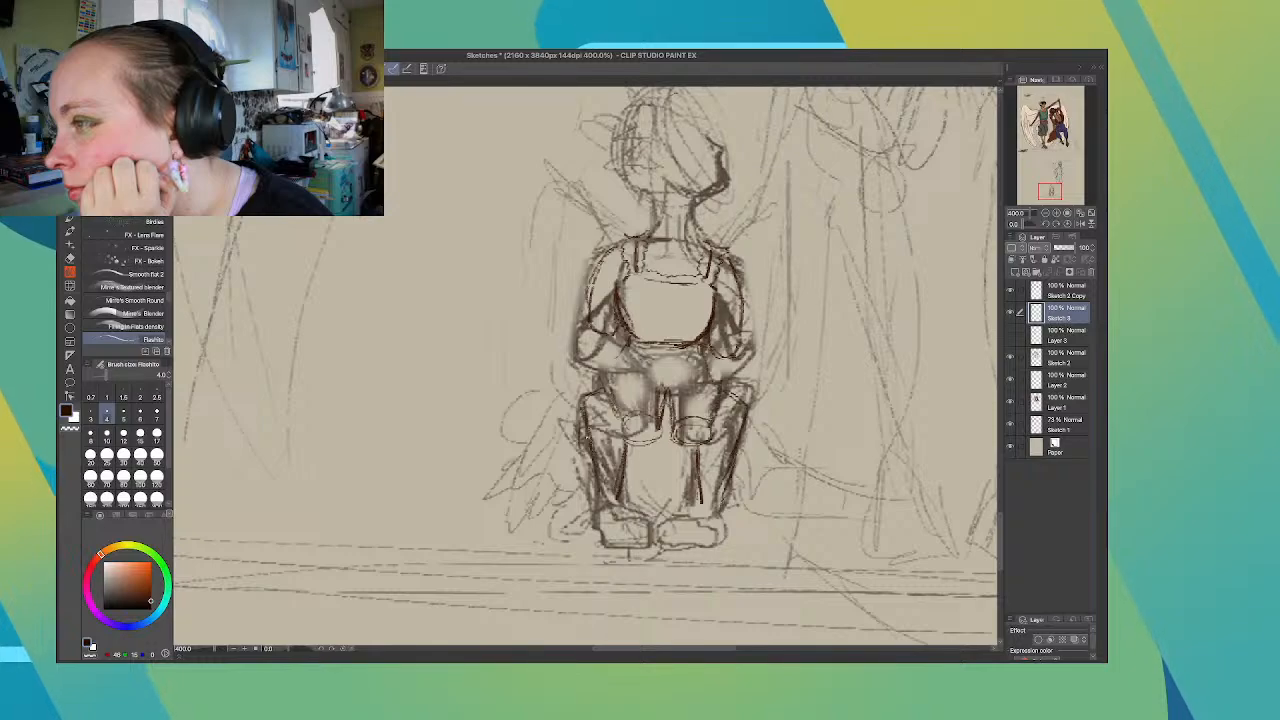
pyautogui.moveTo(582, 412); pyautogui.dragTo(588, 478)
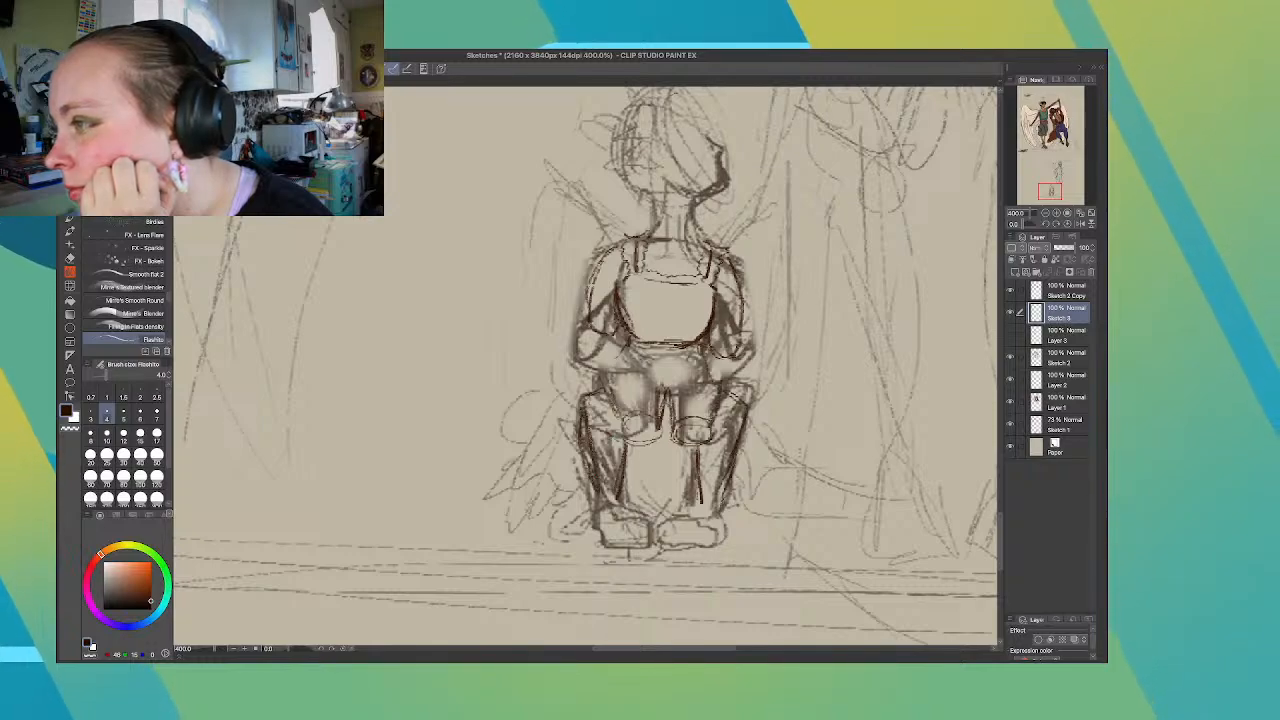
# Outline the fabric curves over the crouching figure's thighs and hatch the dark shading on both knees
pyautogui.moveTo(598, 429); pyautogui.dragTo(630, 443)
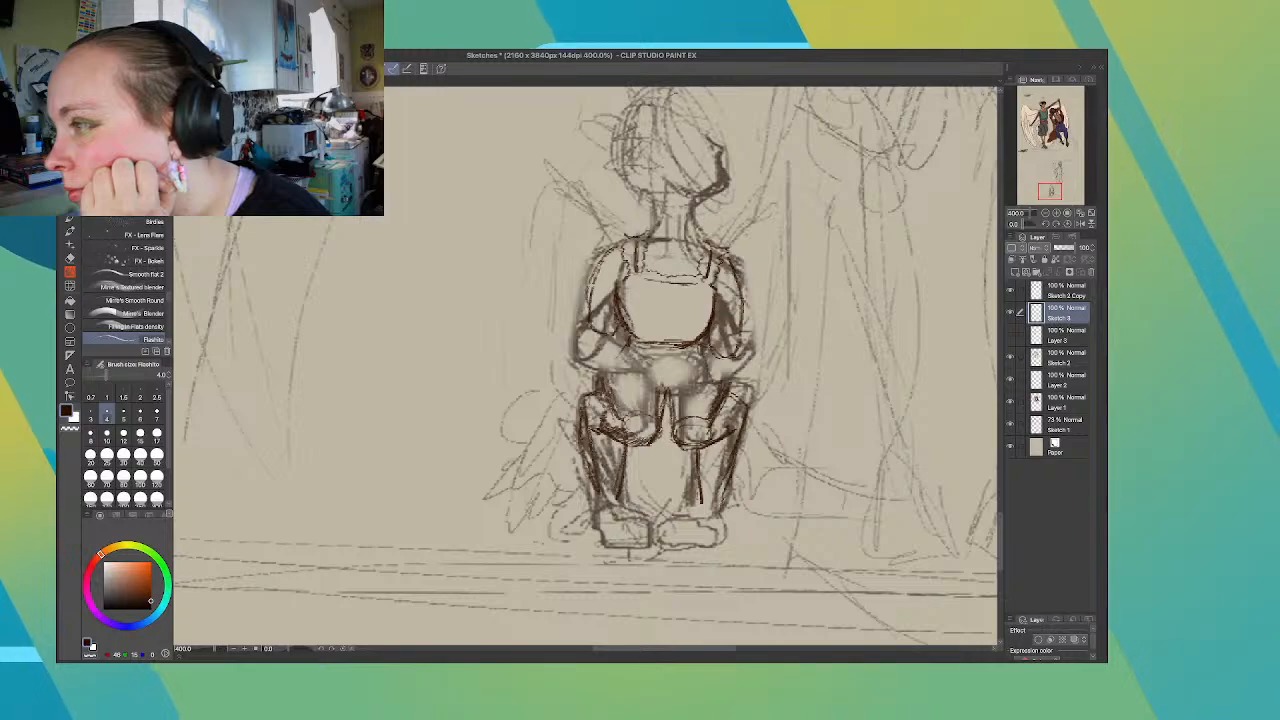
pyautogui.moveTo(655, 421); pyautogui.dragTo(633, 435)
pyautogui.moveTo(646, 419); pyautogui.dragTo(621, 434)
pyautogui.moveTo(636, 419); pyautogui.dragTo(615, 429)
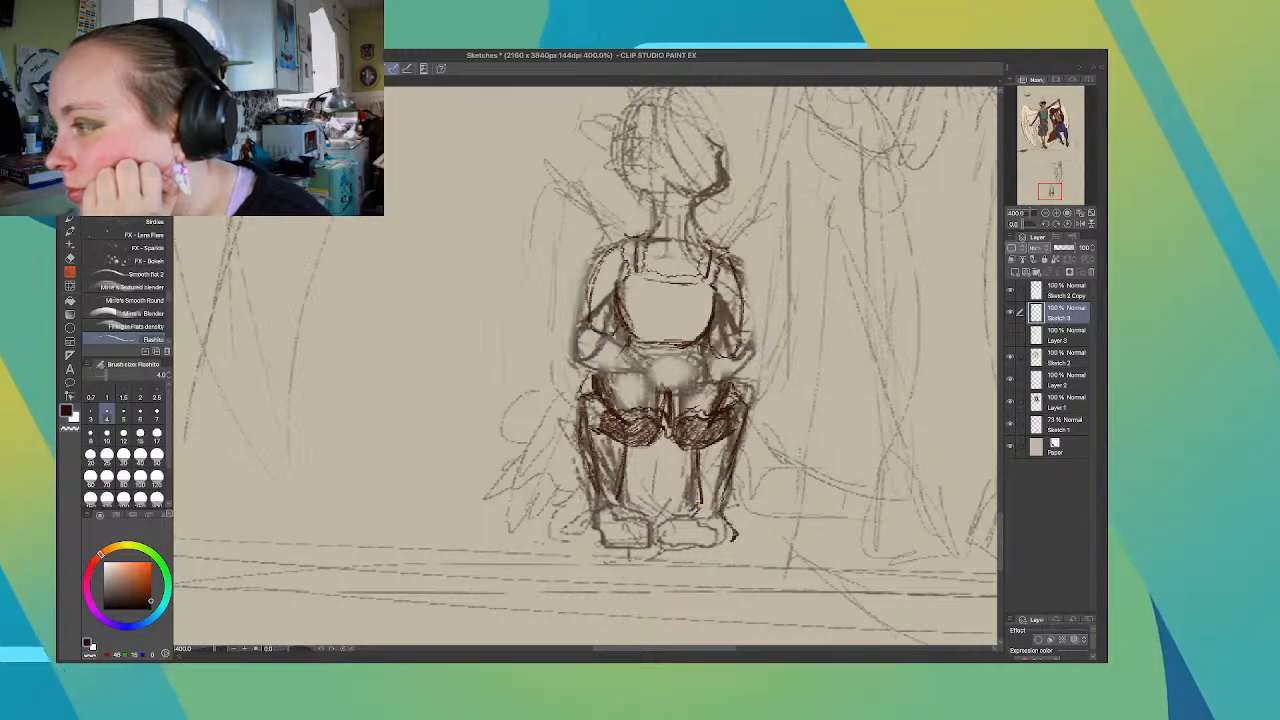
# Try a bare foot with separate toes on the crouching figure's right-hand leg and undo the strokes
pyautogui.moveTo(670, 538); pyautogui.dragTo(694, 516)
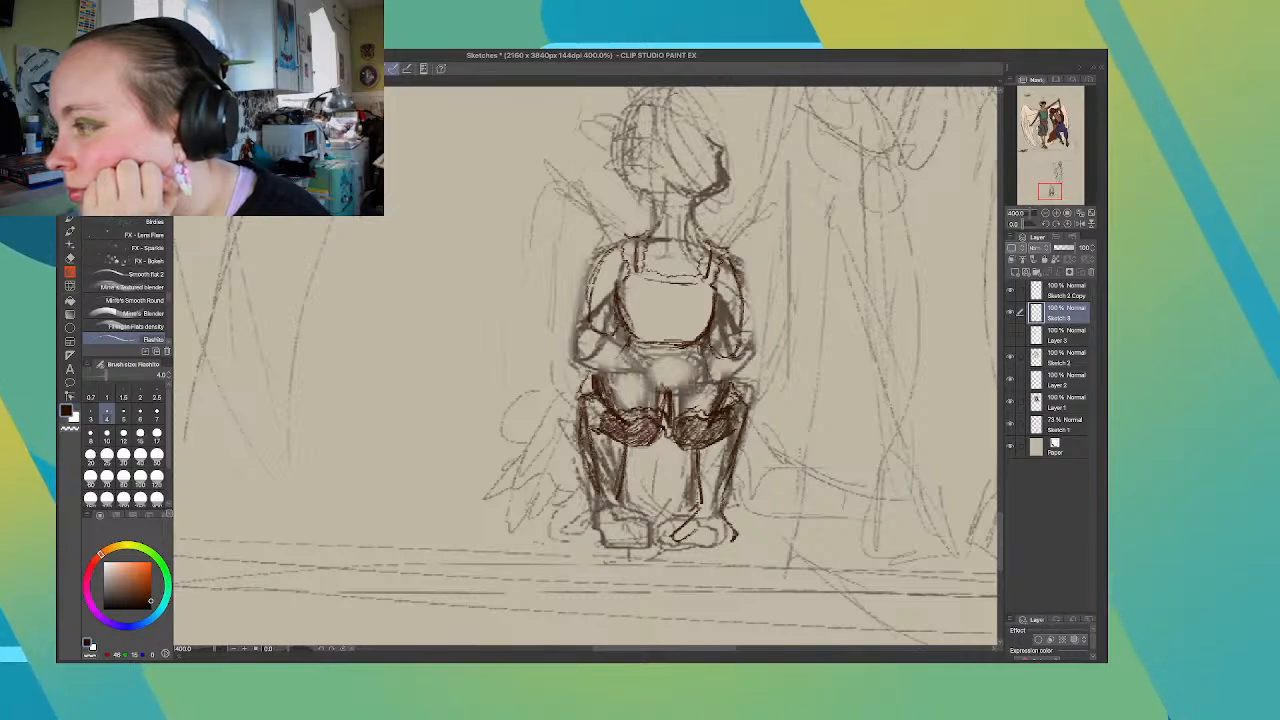
pyautogui.moveTo(688, 538); pyautogui.dragTo(700, 521)
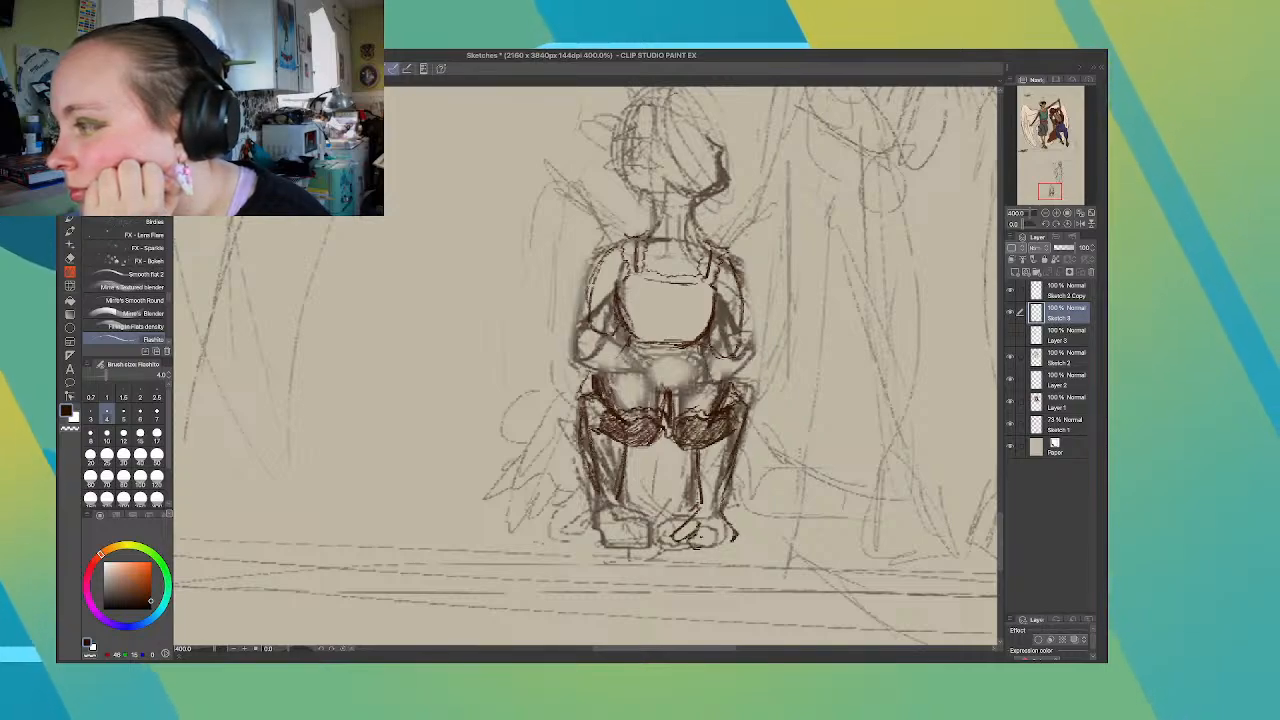
pyautogui.moveTo(720, 526); pyautogui.dragTo(718, 546)
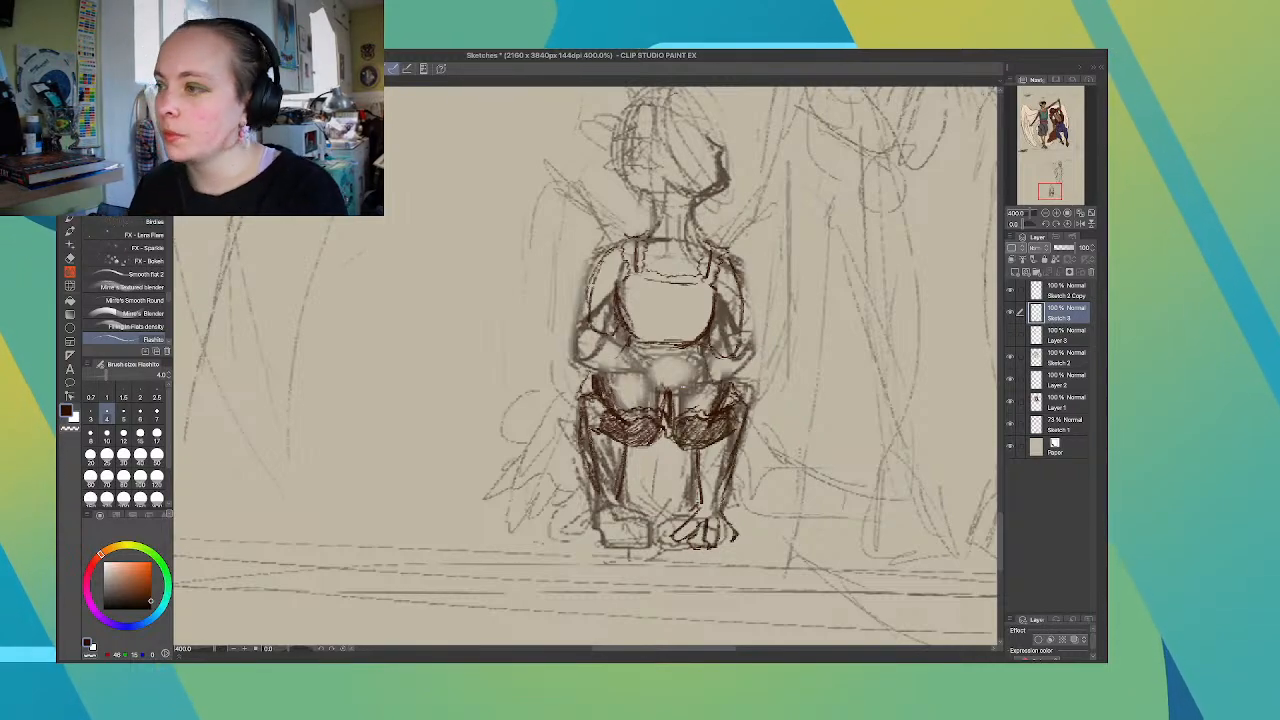
pyautogui.hotkey('ctrl', 'z')
pyautogui.hotkey('ctrl', 'z')
pyautogui.hotkey('ctrl', 'z')
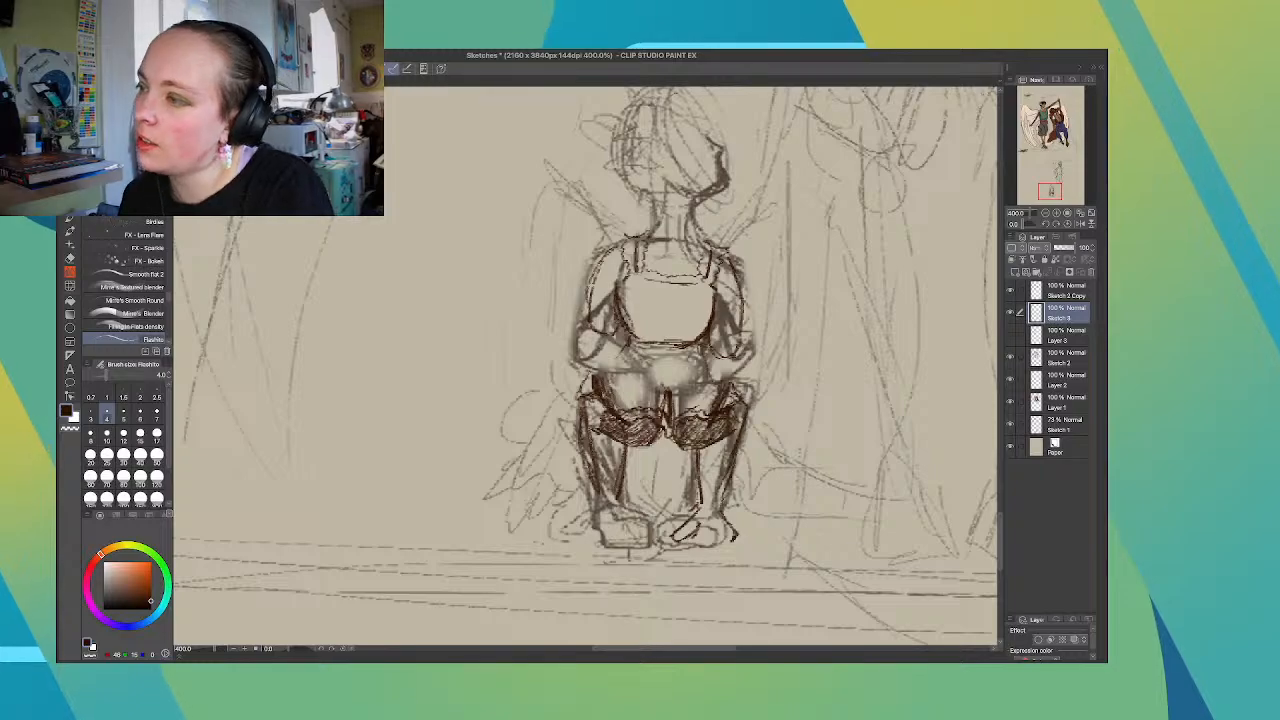
pyautogui.hotkey('ctrl', 'z')
pyautogui.hotkey('ctrl', 'z')
pyautogui.hotkey('ctrl', 'z')
pyautogui.hotkey('ctrl', 'z')
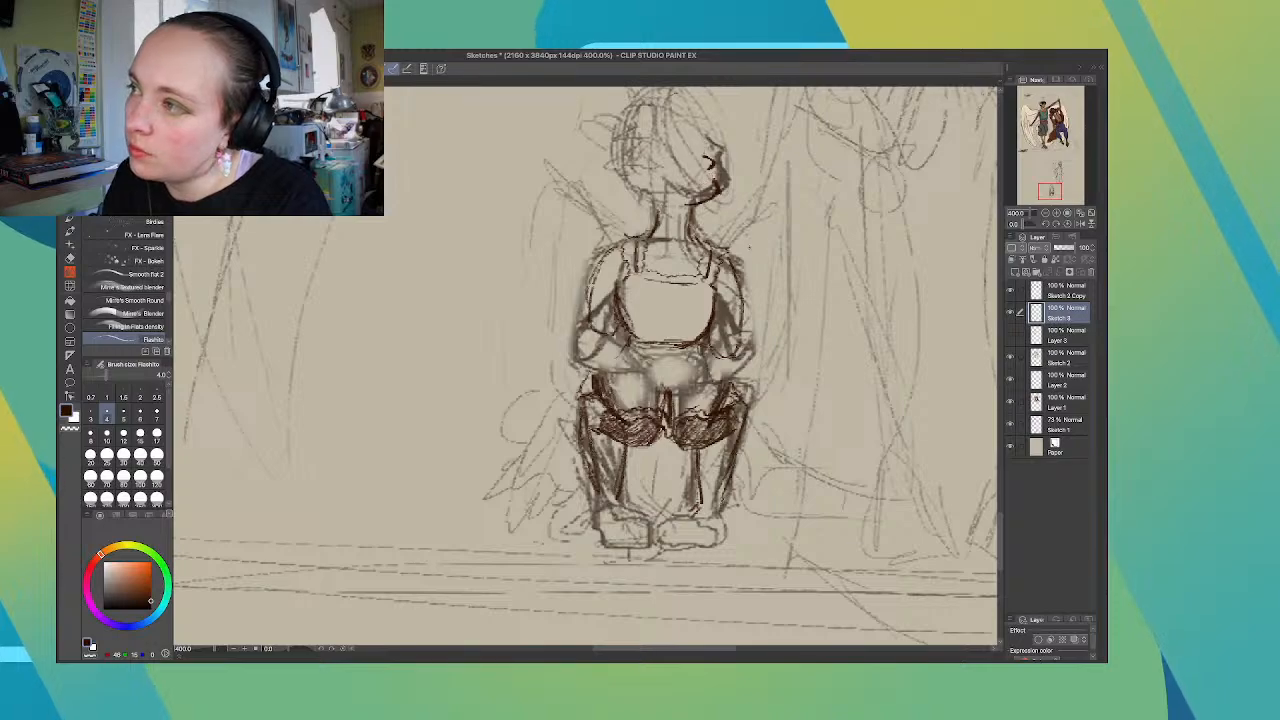
# Undo the face and jaw strokes tried on the crouching figure's head
pyautogui.hotkey('ctrl', 'z')
pyautogui.hotkey('ctrl', 'z')
pyautogui.hotkey('ctrl', 'z')
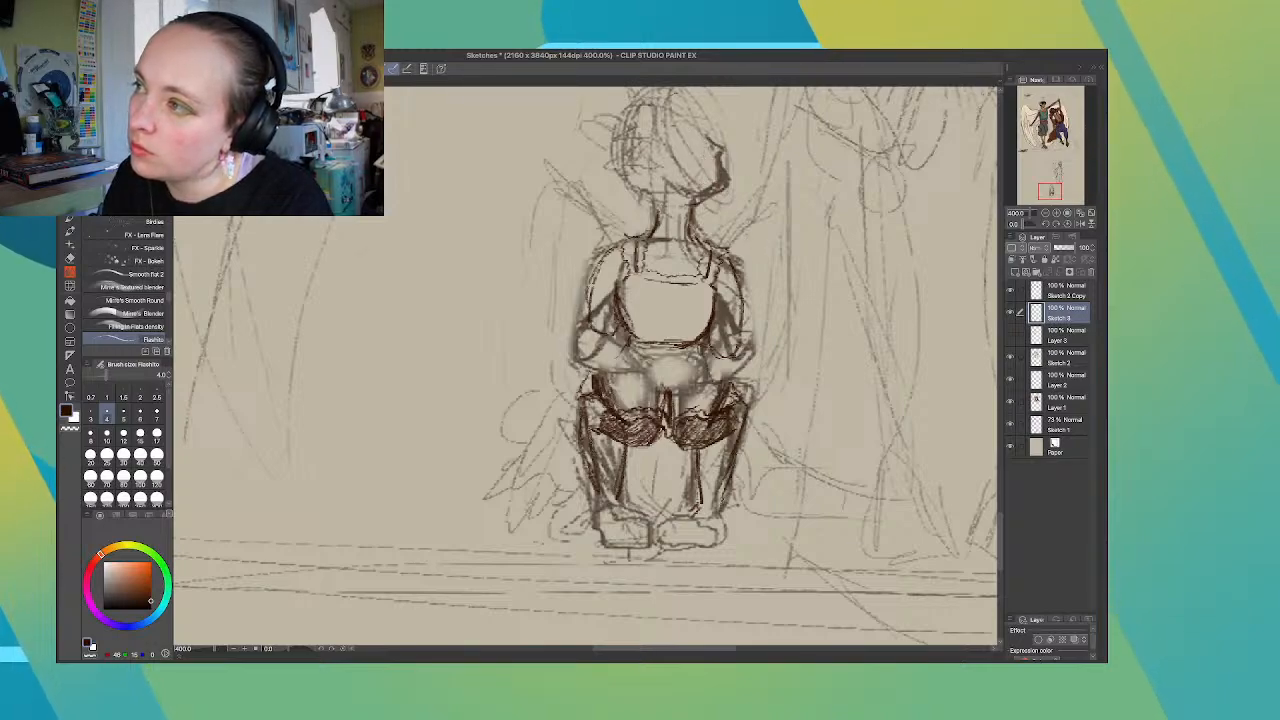
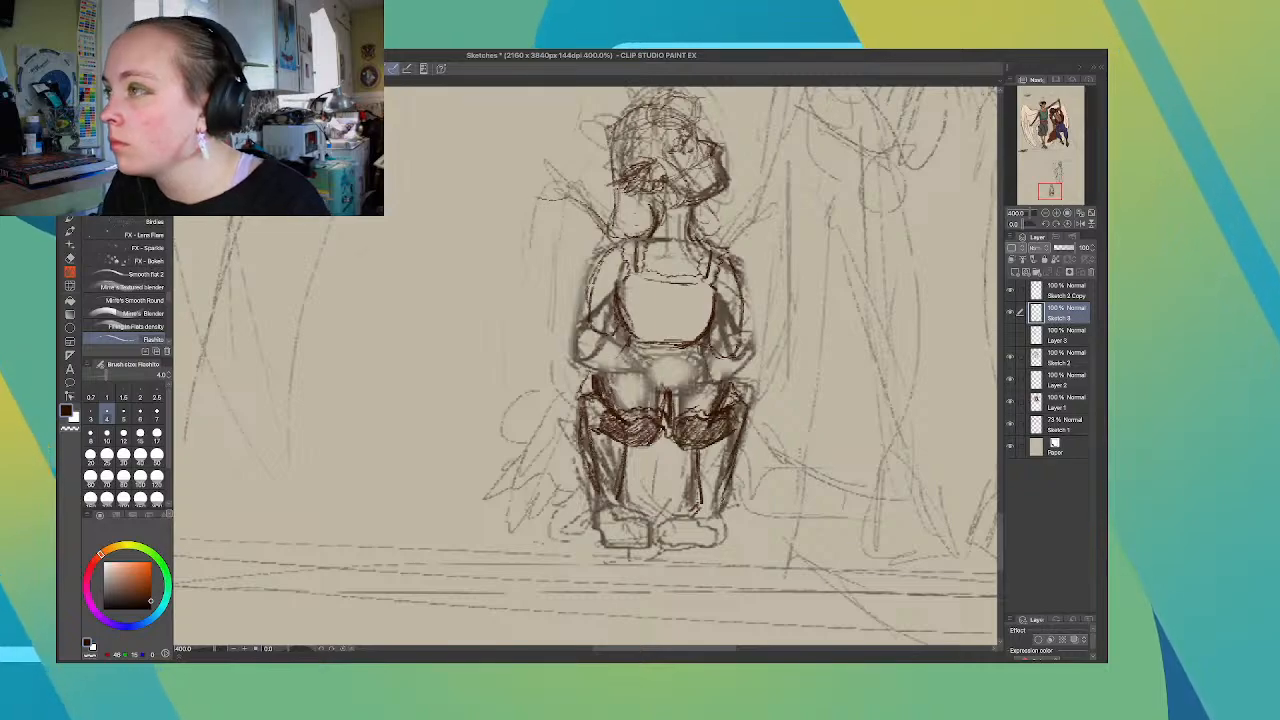
# Outline the crouching figure's small wings on both sides, from behind the shoulders down past the elbows
pyautogui.moveTo(715, 245); pyautogui.dragTo(762, 194)
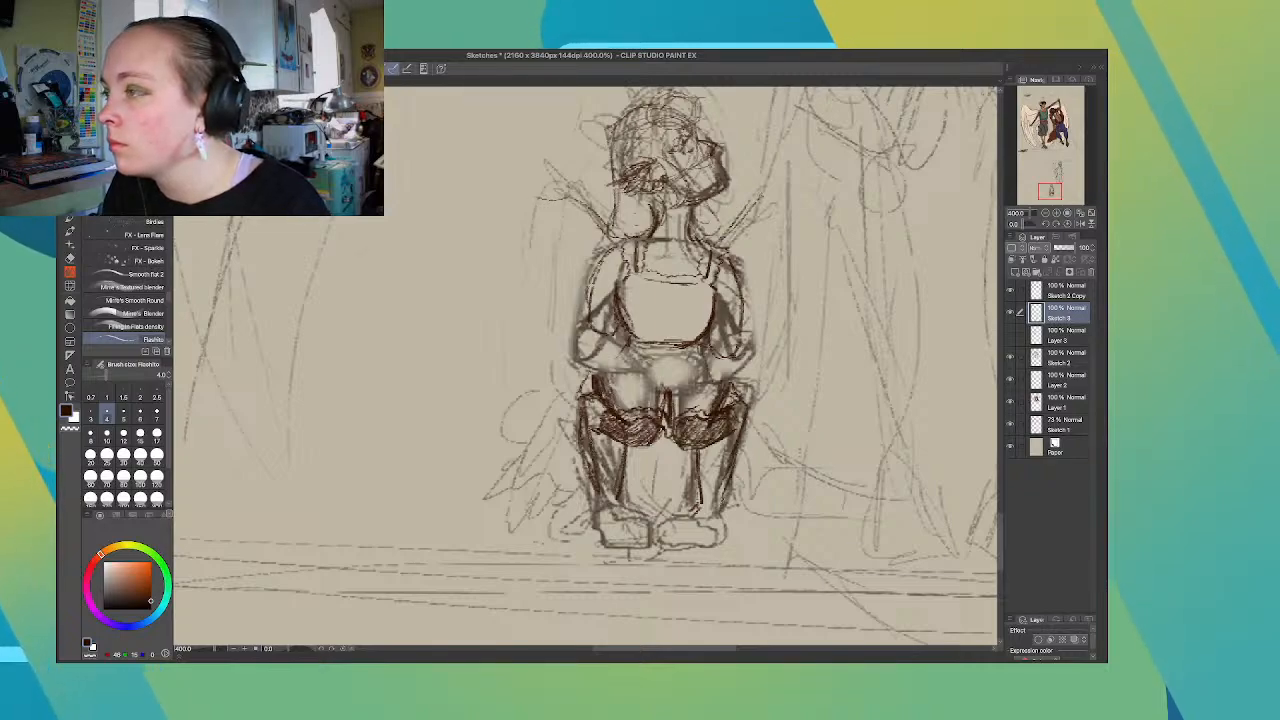
pyautogui.moveTo(792, 274); pyautogui.dragTo(776, 378)
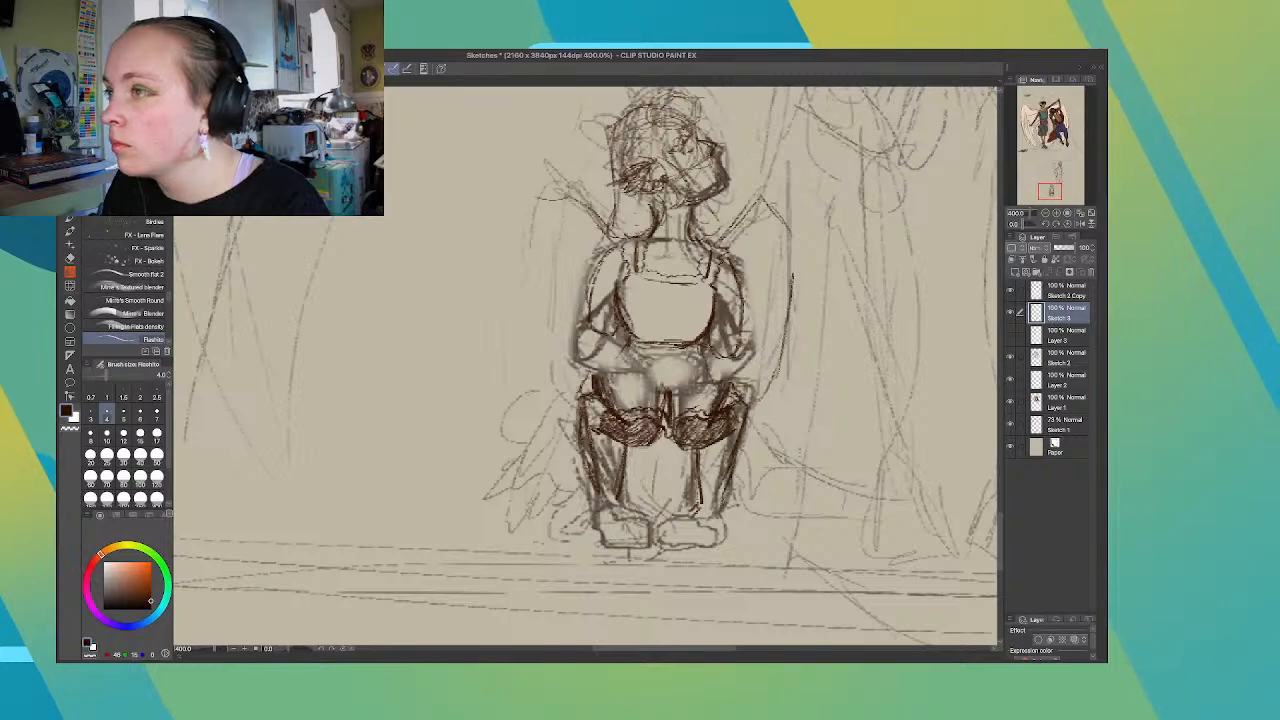
pyautogui.moveTo(533, 195)
pyautogui.mouseDown()
pyautogui.moveTo(527, 250)
pyautogui.moveTo(572, 358)
pyautogui.mouseUp()
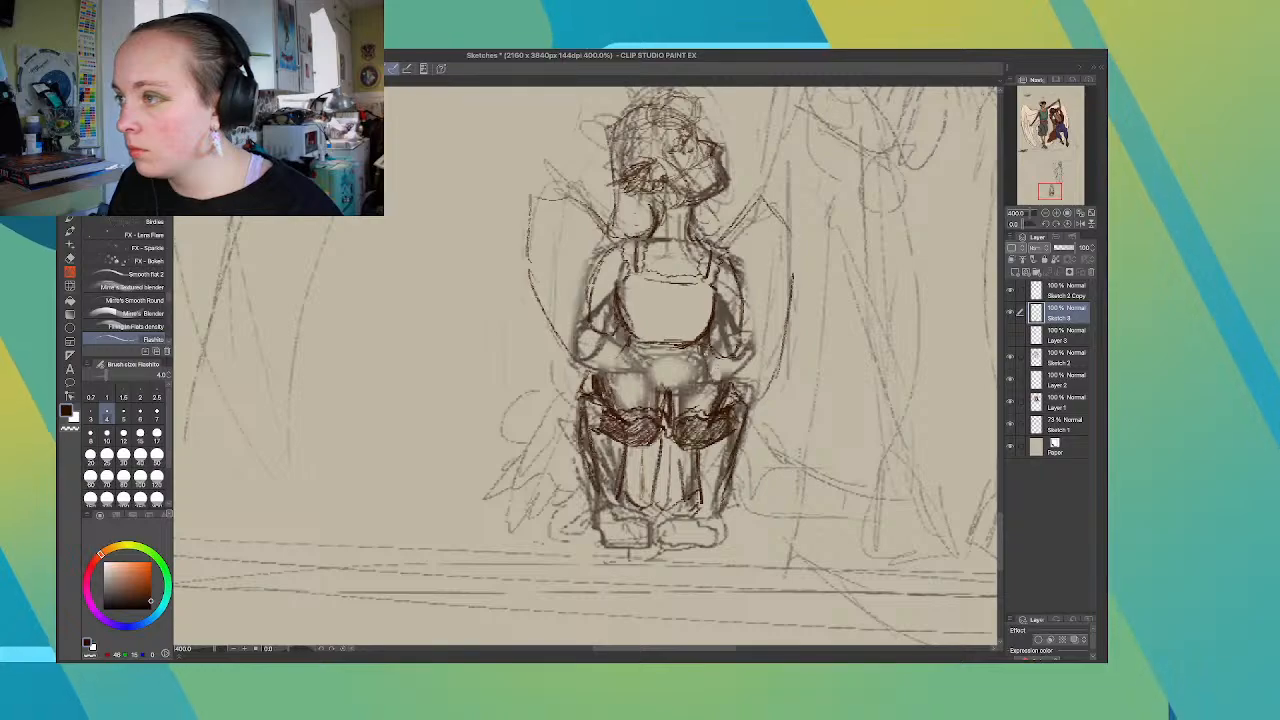
pyautogui.moveTo(704, 352); pyautogui.dragTo(684, 377)
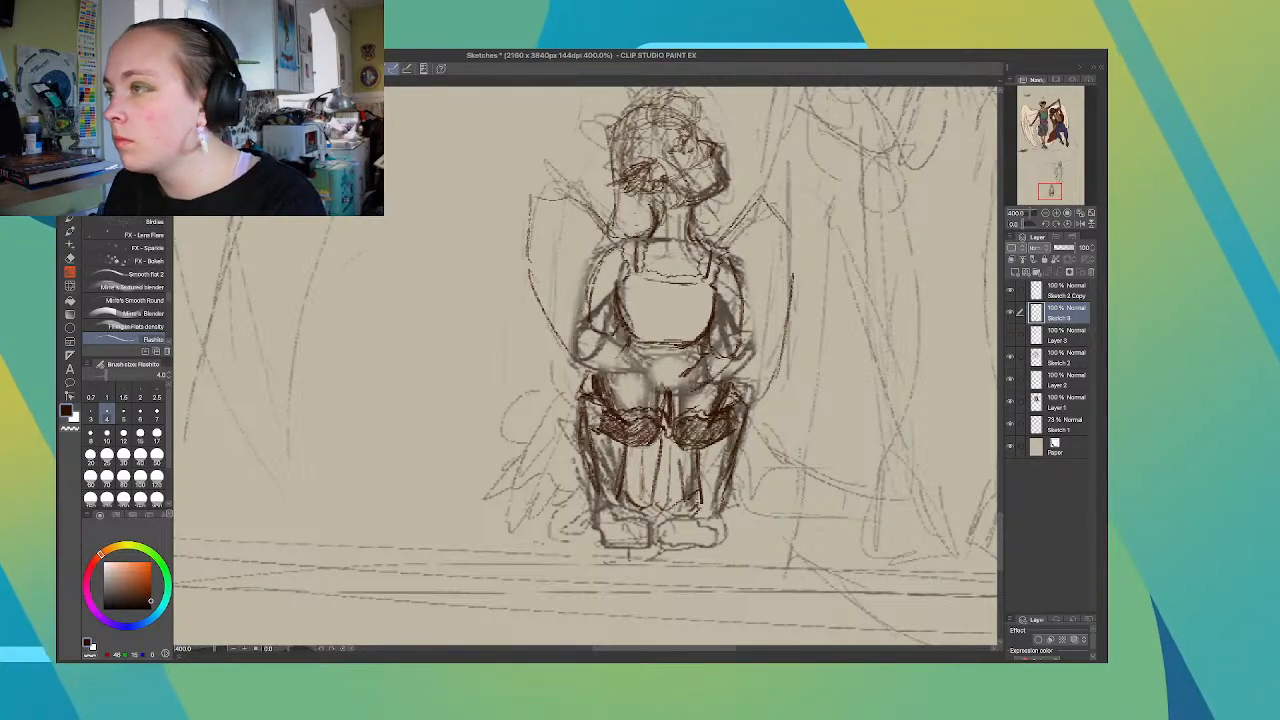
pyautogui.hotkey('ctrl', 'z')
pyautogui.hotkey('ctrl', 'z')
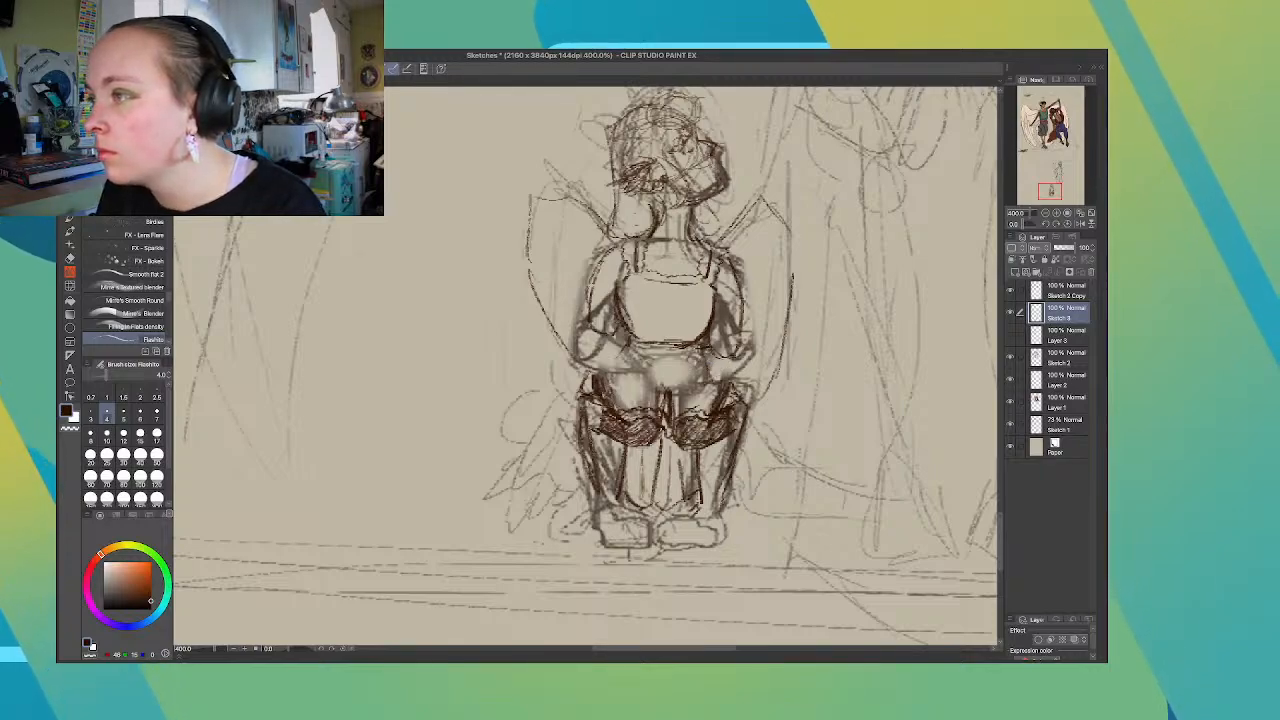
# Draw the crouching figure's hands meeting over the lap and darken the forearms and the outer arm contour
pyautogui.moveTo(684, 364); pyautogui.dragTo(726, 384)
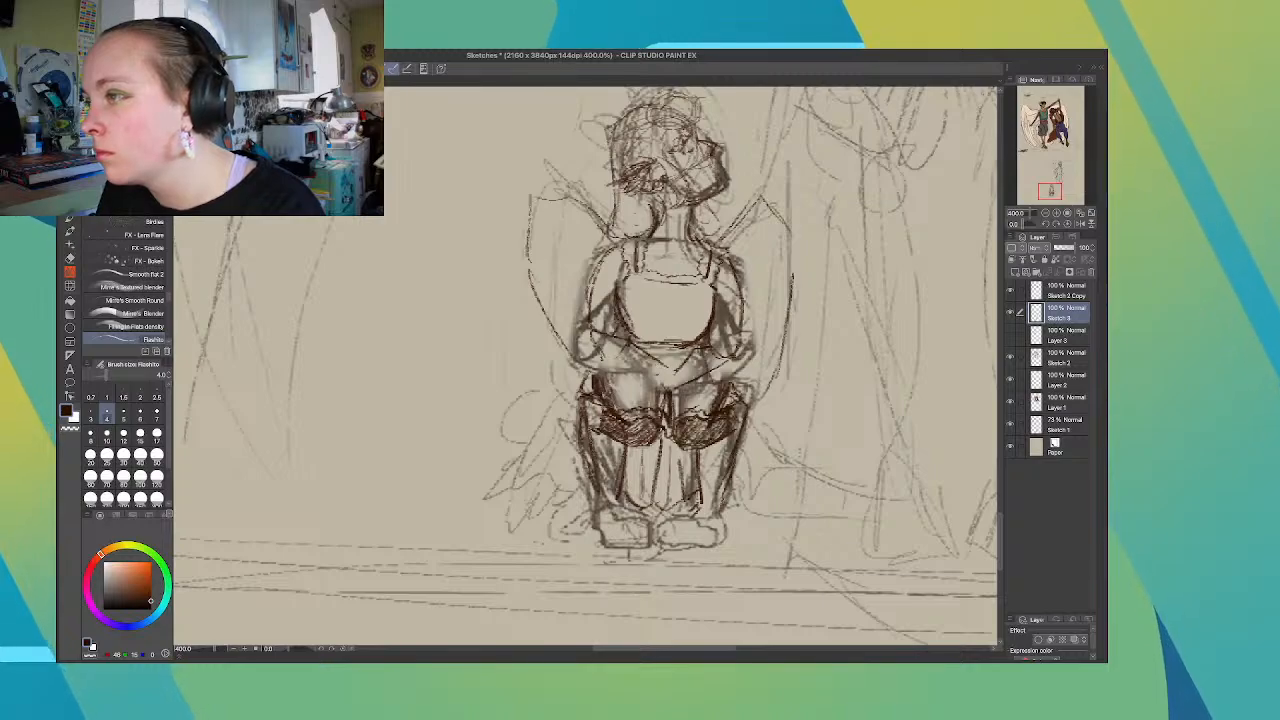
pyautogui.moveTo(659, 375); pyautogui.dragTo(587, 351)
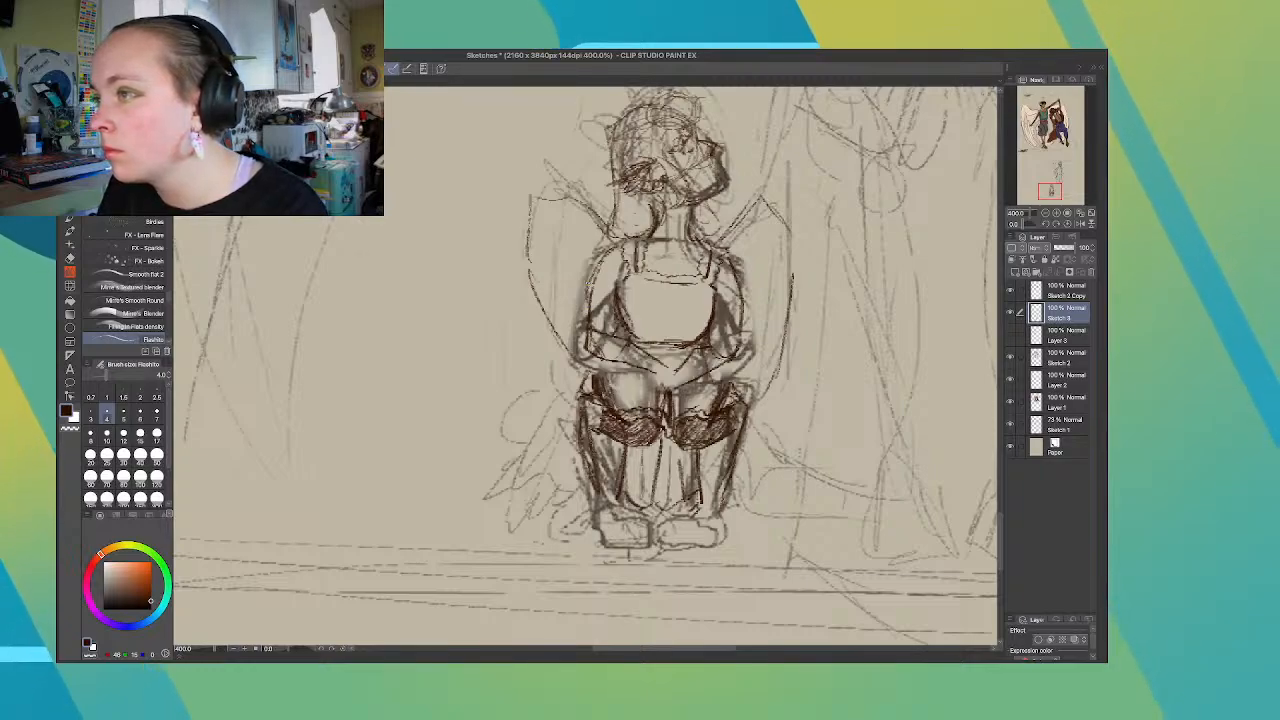
pyautogui.moveTo(590, 283); pyautogui.dragTo(582, 327)
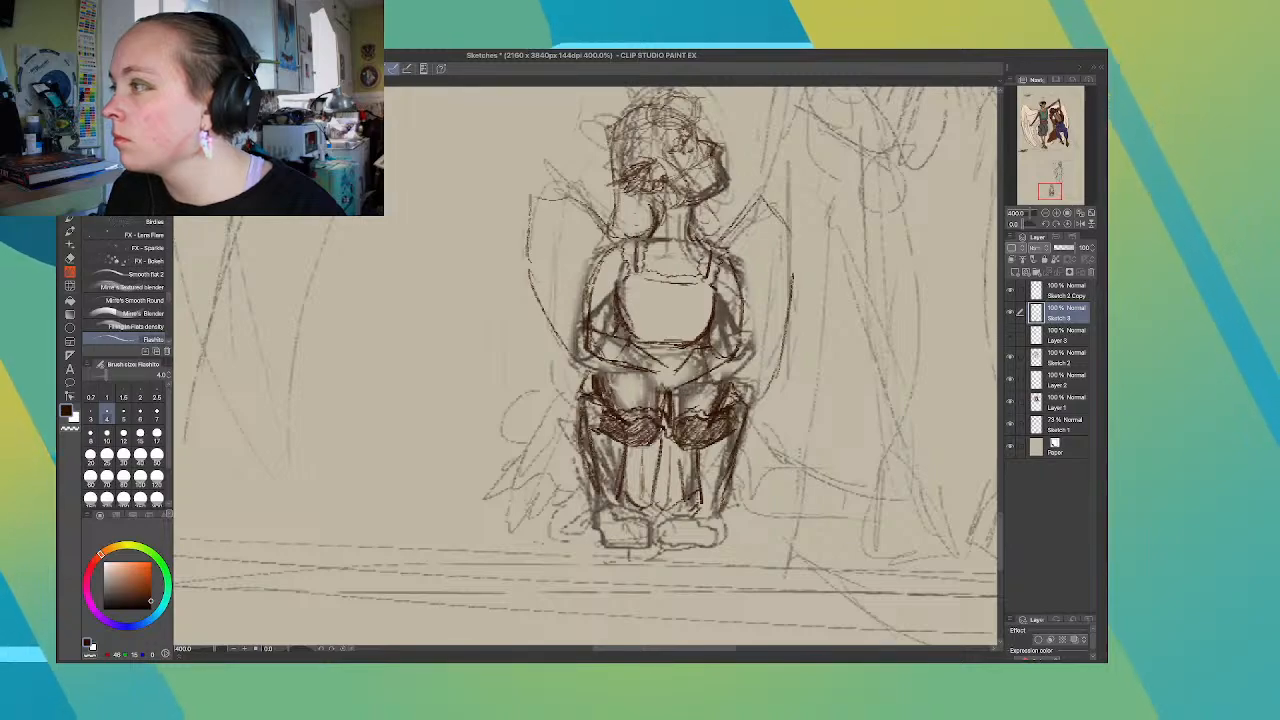
# Try clearing Layer 3 and undo the deletion
pyautogui.click(1065, 335)
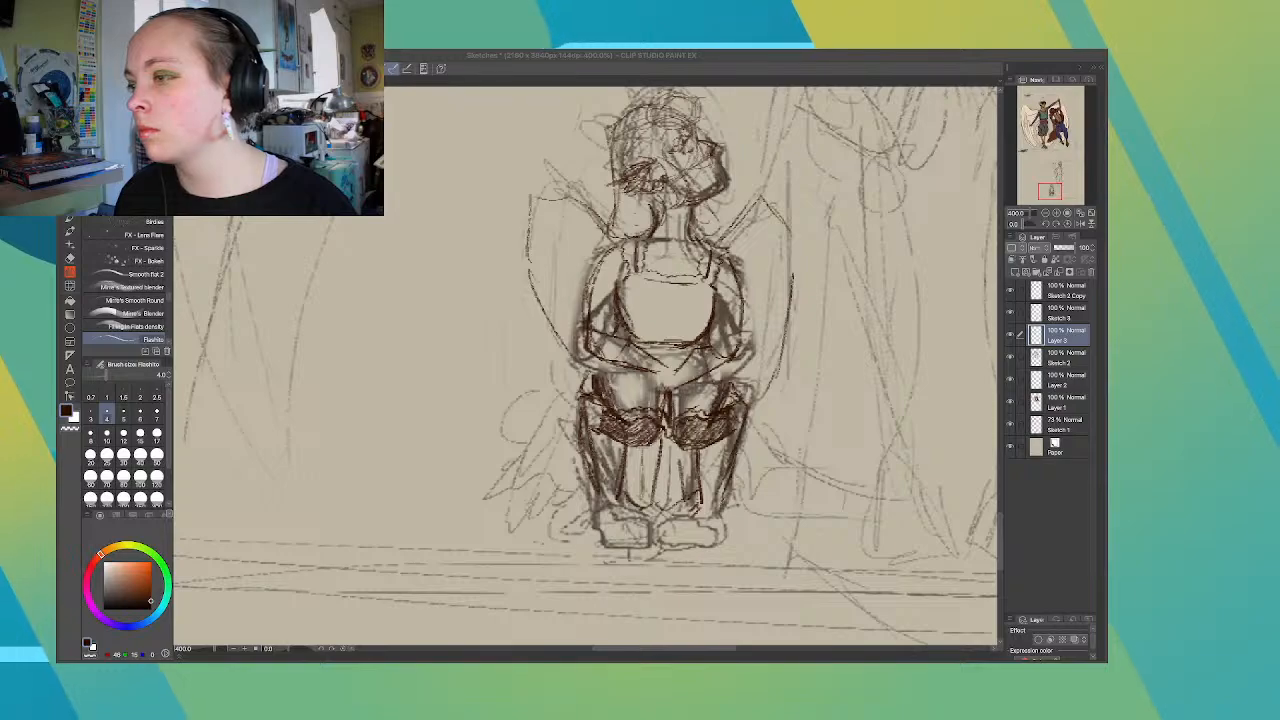
pyautogui.moveTo(664, 648)
pyautogui.mouseDown()
pyautogui.moveTo(746, 648)
pyautogui.moveTo(699, 648)
pyautogui.mouseUp()
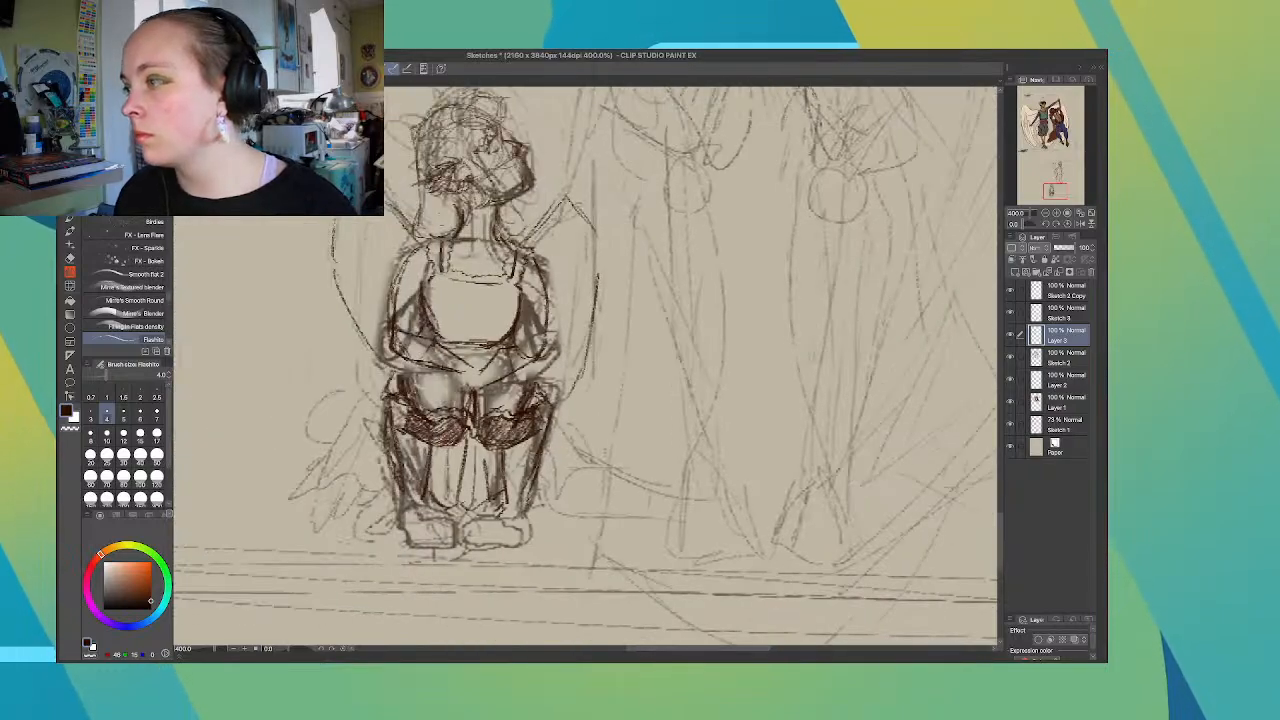
pyautogui.moveTo(1000, 540); pyautogui.dragTo(1000, 464)
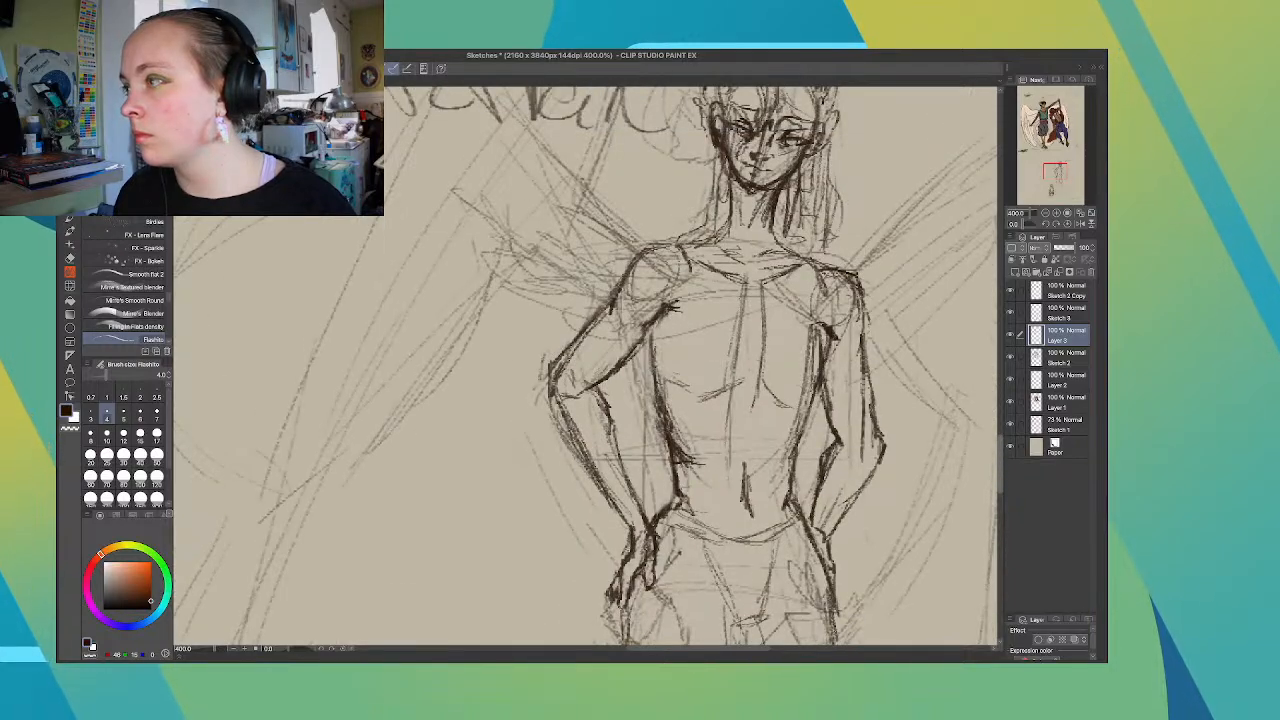
pyautogui.scroll(3, 930, 440)
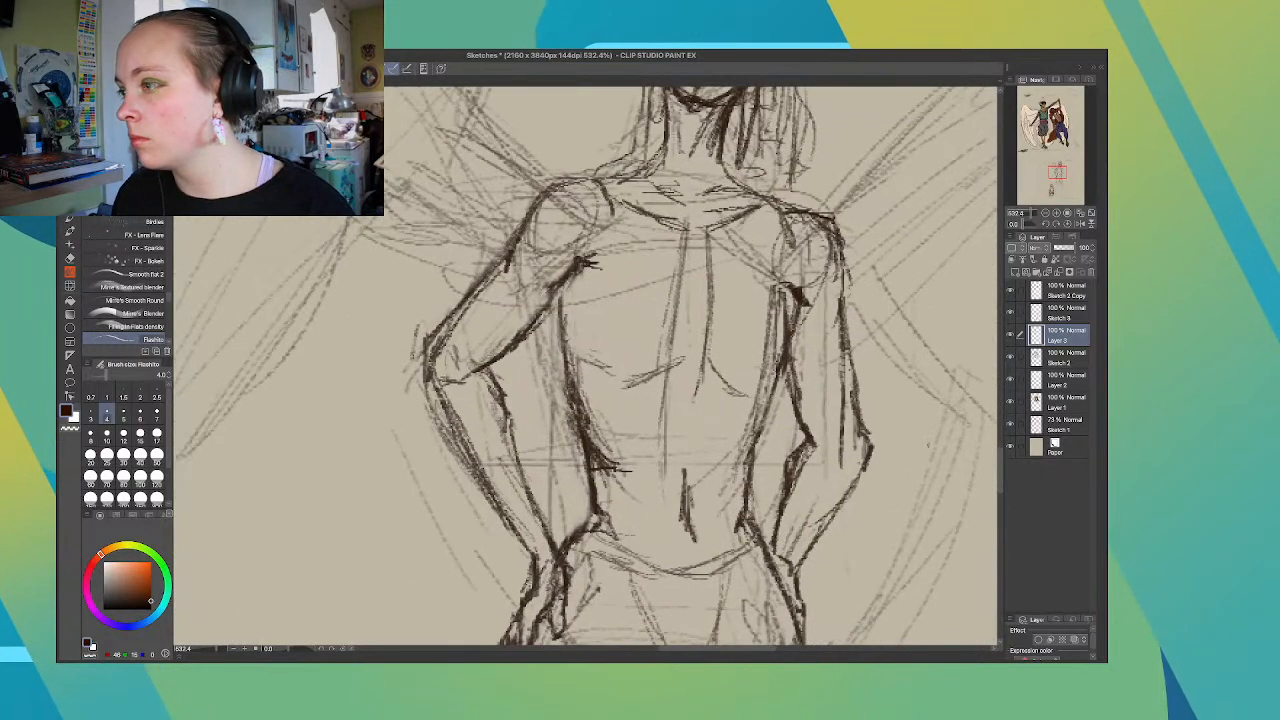
pyautogui.scroll(-5, 932, 442)
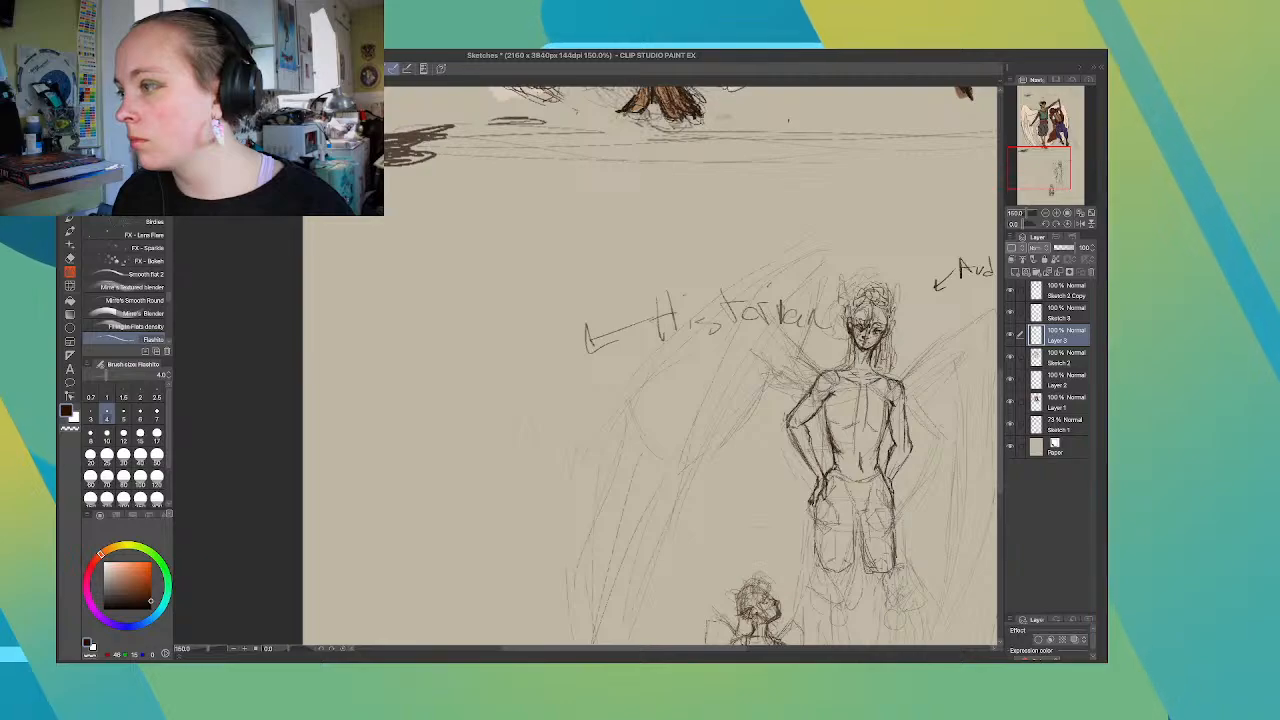
pyautogui.moveTo(1000, 440); pyautogui.dragTo(1000, 471)
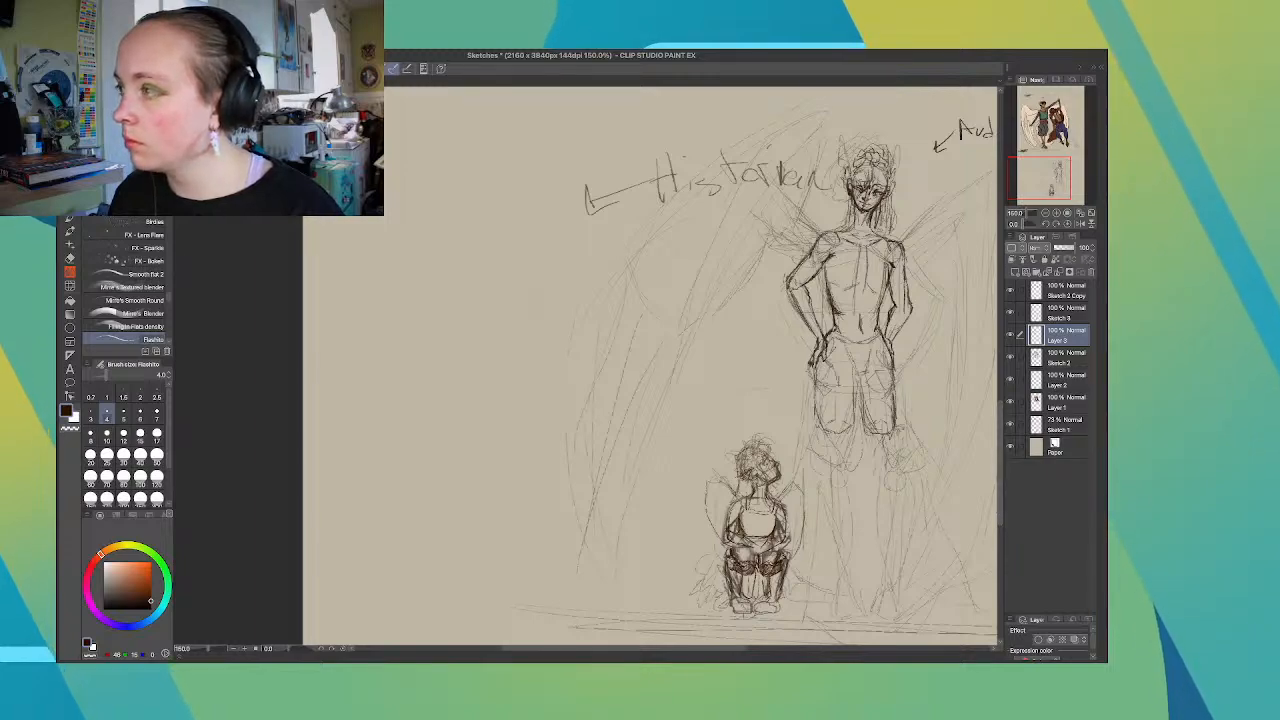
pyautogui.press('Delete')
pyautogui.hotkey('ctrl', 'z')
# Hatch the standing figure's cropped top on Sketch 3 with dense diagonal strokes from neckline to hem
pyautogui.click(1065, 313)
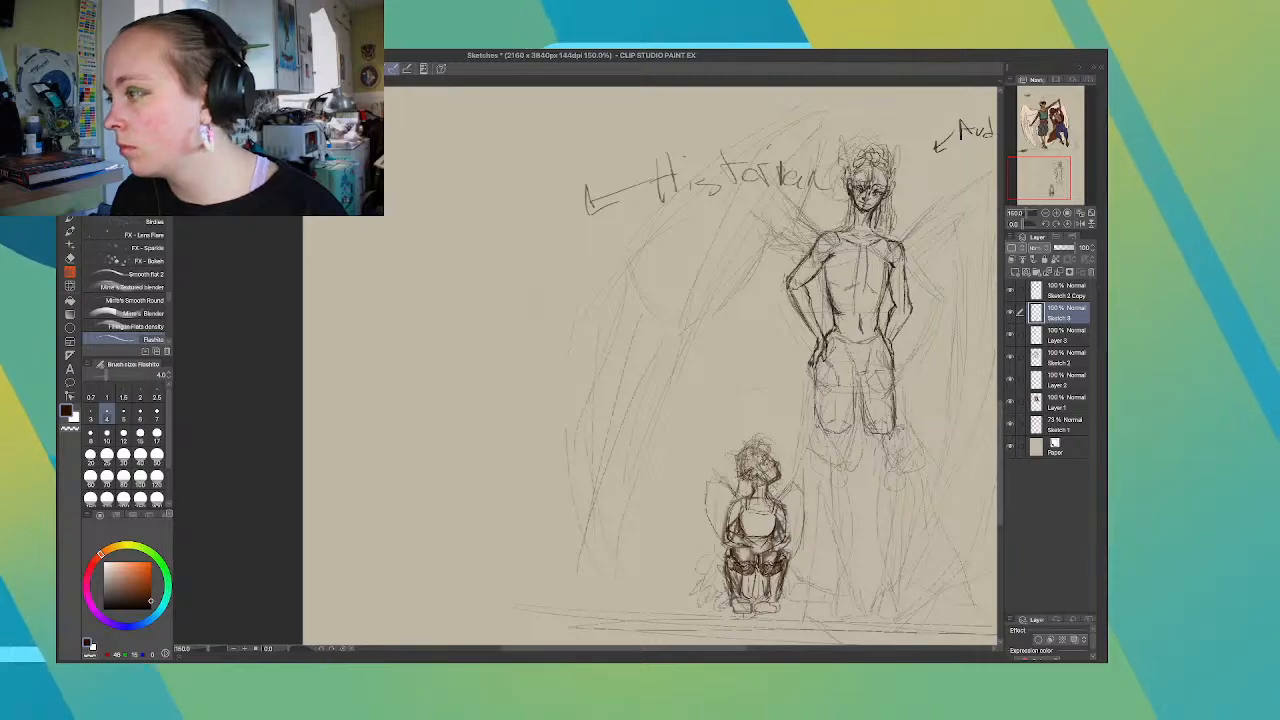
pyautogui.scroll(1, 928, 520)
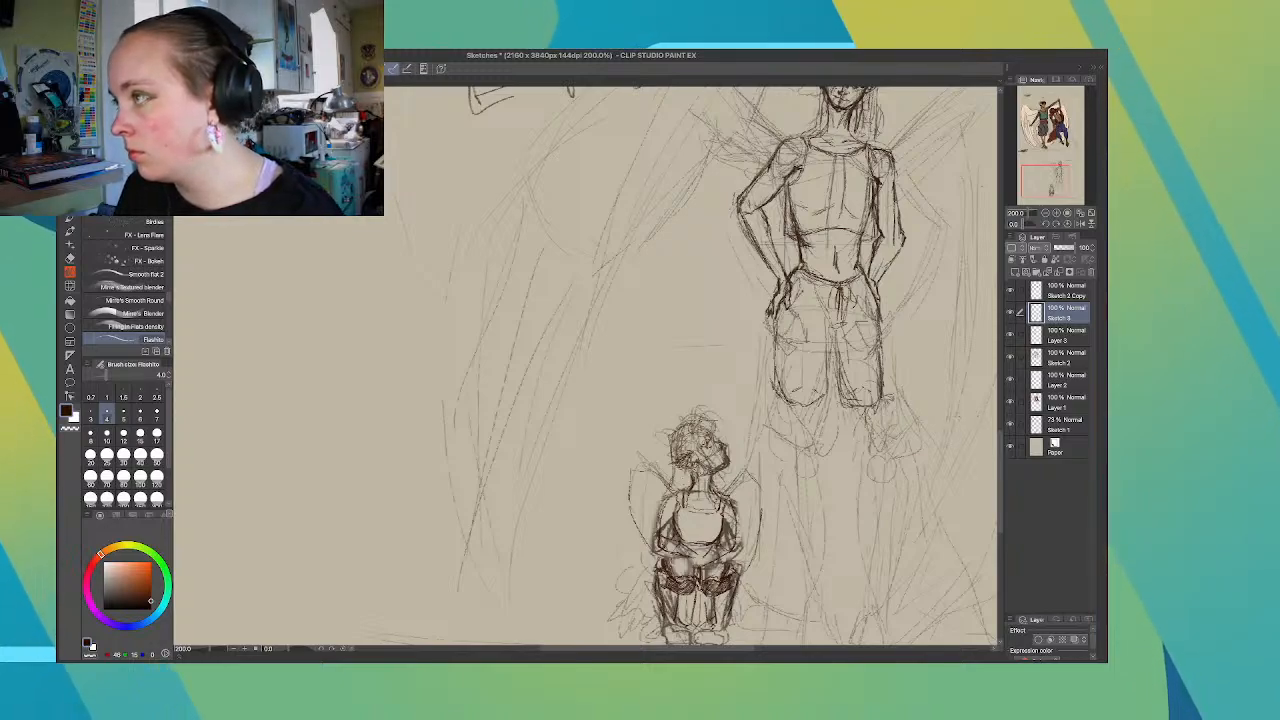
pyautogui.scroll(3, 690, 365)
pyautogui.scroll(5, 690, 365)
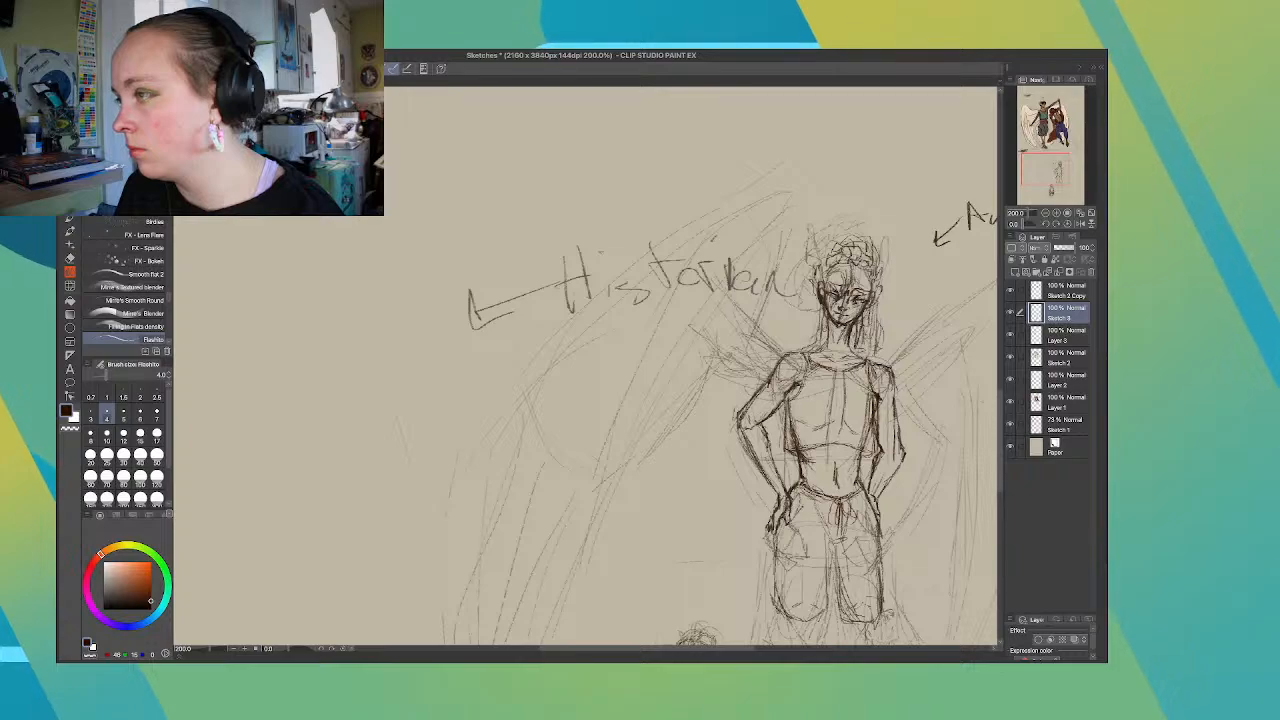
pyautogui.moveTo(790, 406)
pyautogui.mouseDown()
pyautogui.moveTo(841, 371)
pyautogui.moveTo(862, 370)
pyautogui.moveTo(856, 382)
pyautogui.mouseUp()
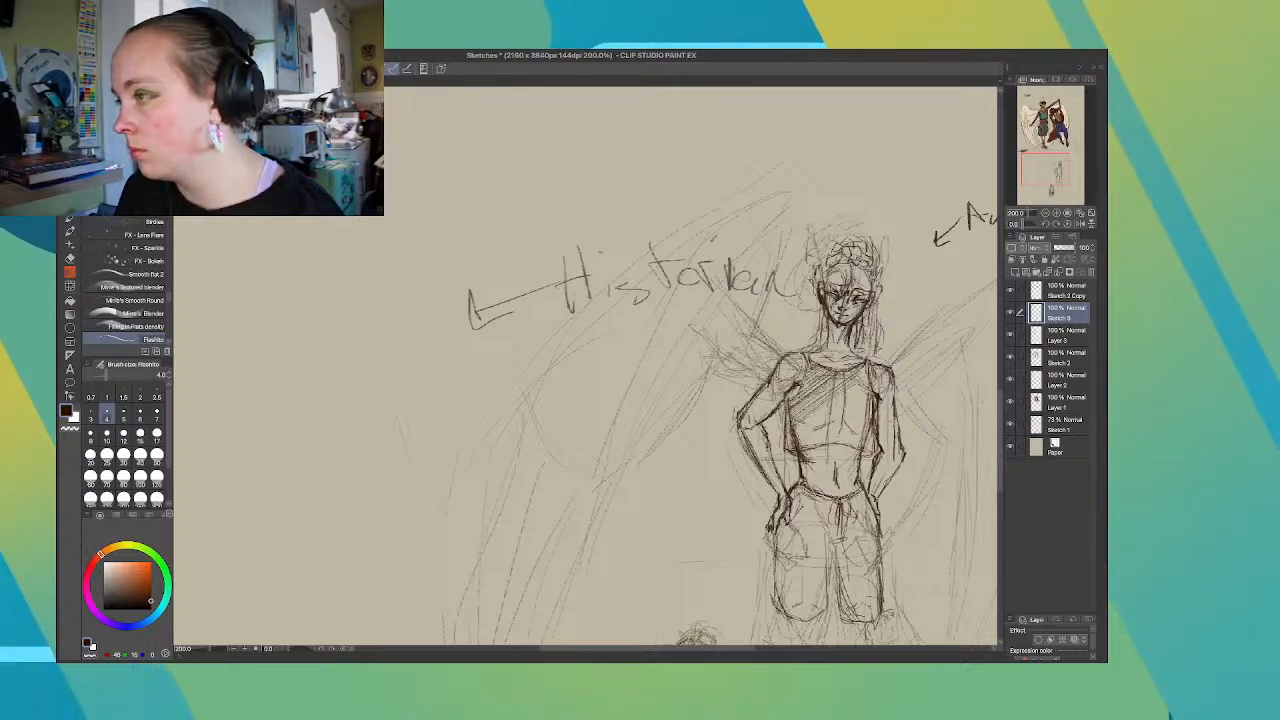
pyautogui.moveTo(794, 432)
pyautogui.mouseDown()
pyautogui.moveTo(866, 386)
pyautogui.moveTo(842, 412)
pyautogui.mouseUp()
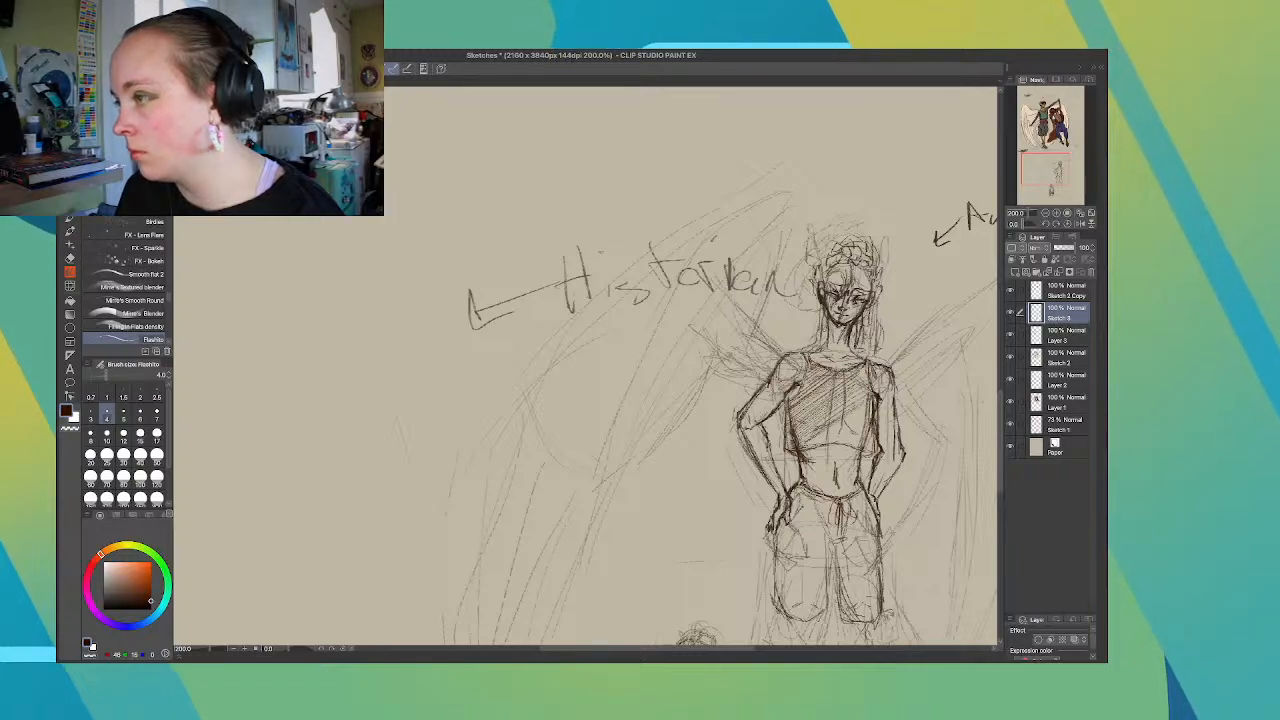
pyautogui.moveTo(795, 449); pyautogui.dragTo(853, 428)
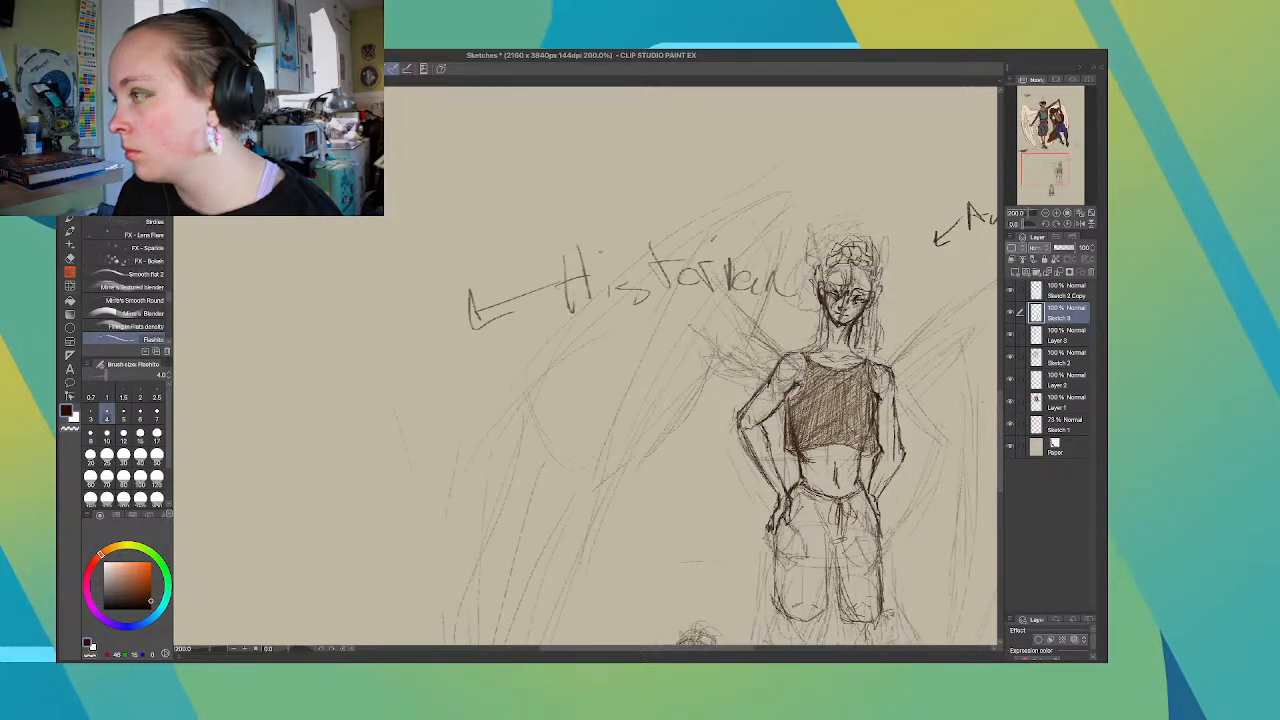
# Erase rough pose lines inside the standing figure's shoulders and thighs on Sketch 1, toggling Sketch 3 and Layer 3 to compare
pyautogui.click(1066, 425)
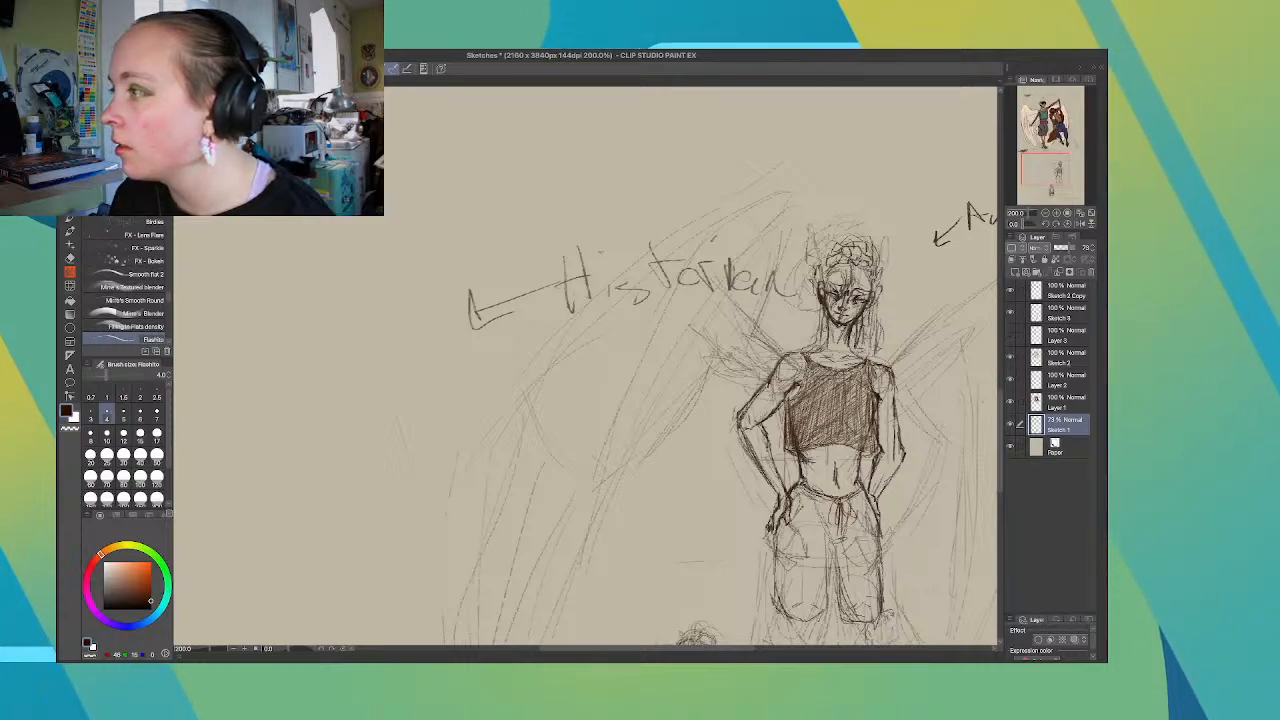
pyautogui.click(1010, 312)
pyautogui.click(1010, 335)
pyautogui.click(1010, 312)
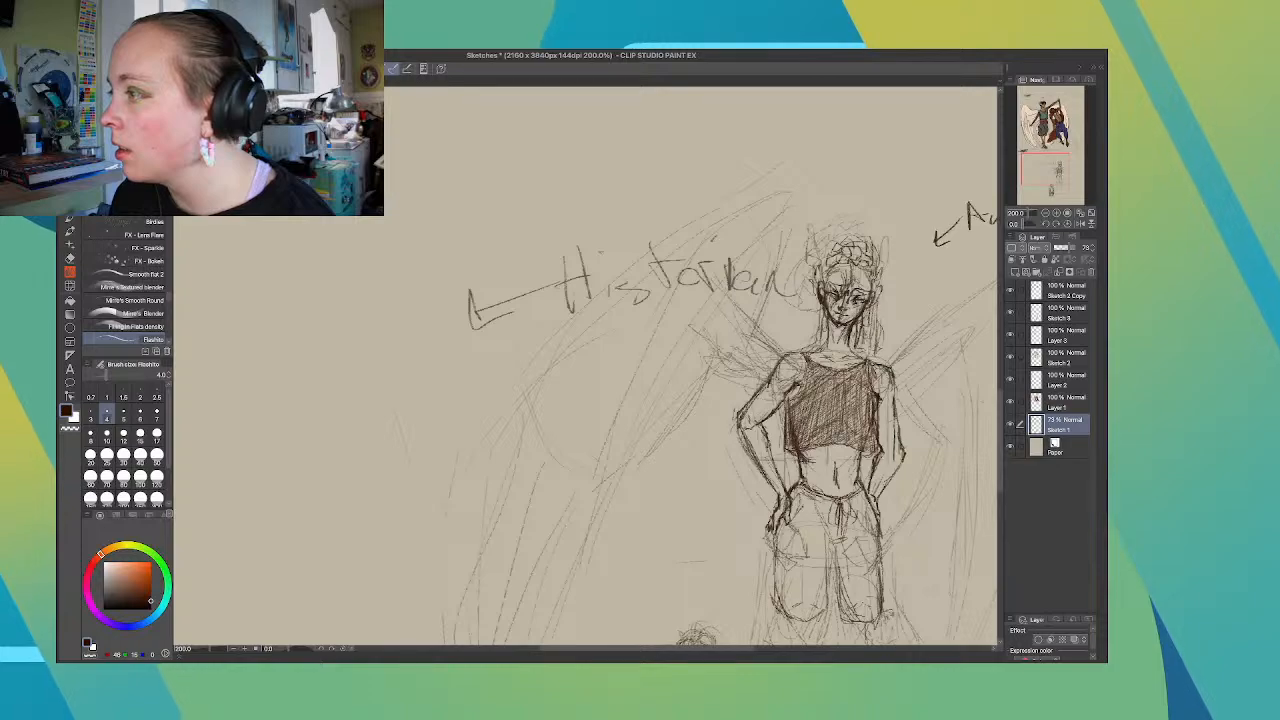
pyautogui.click(1010, 335)
pyautogui.click(1010, 335)
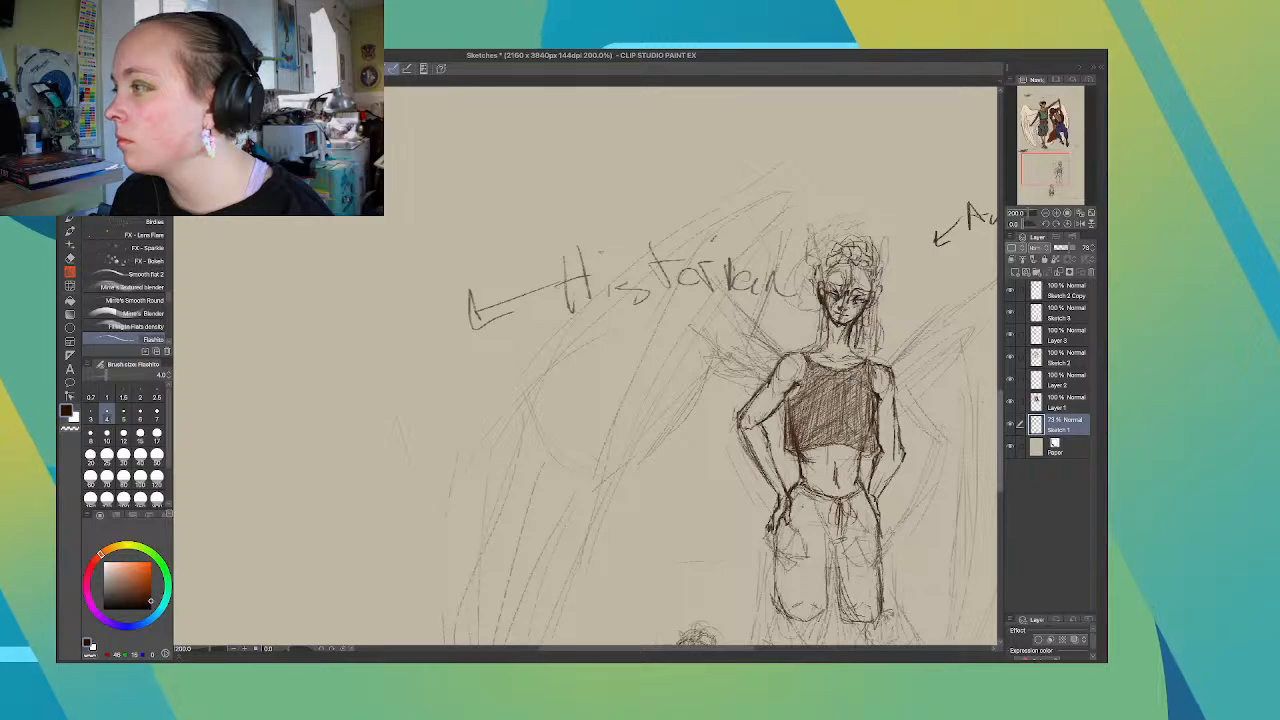
pyautogui.moveTo(1000, 441)
pyautogui.mouseDown()
pyautogui.moveTo(1000, 479)
pyautogui.moveTo(1000, 439)
pyautogui.mouseUp()
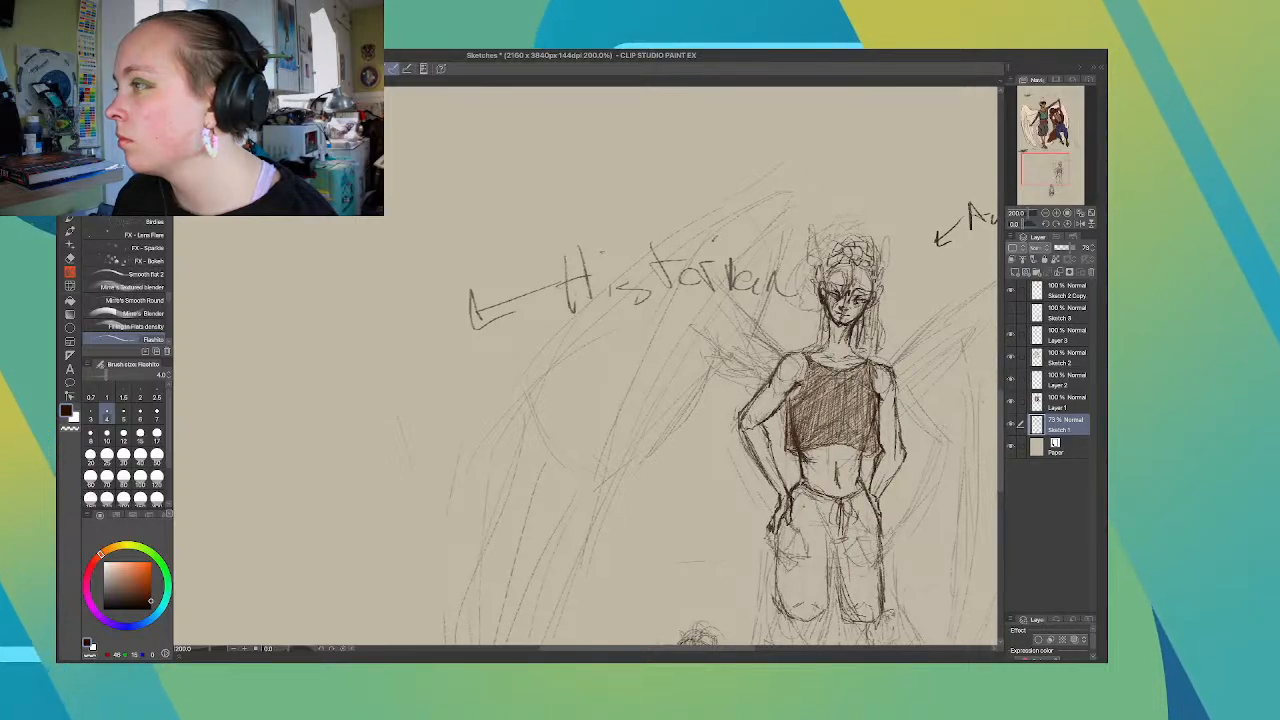
pyautogui.click(1066, 313)
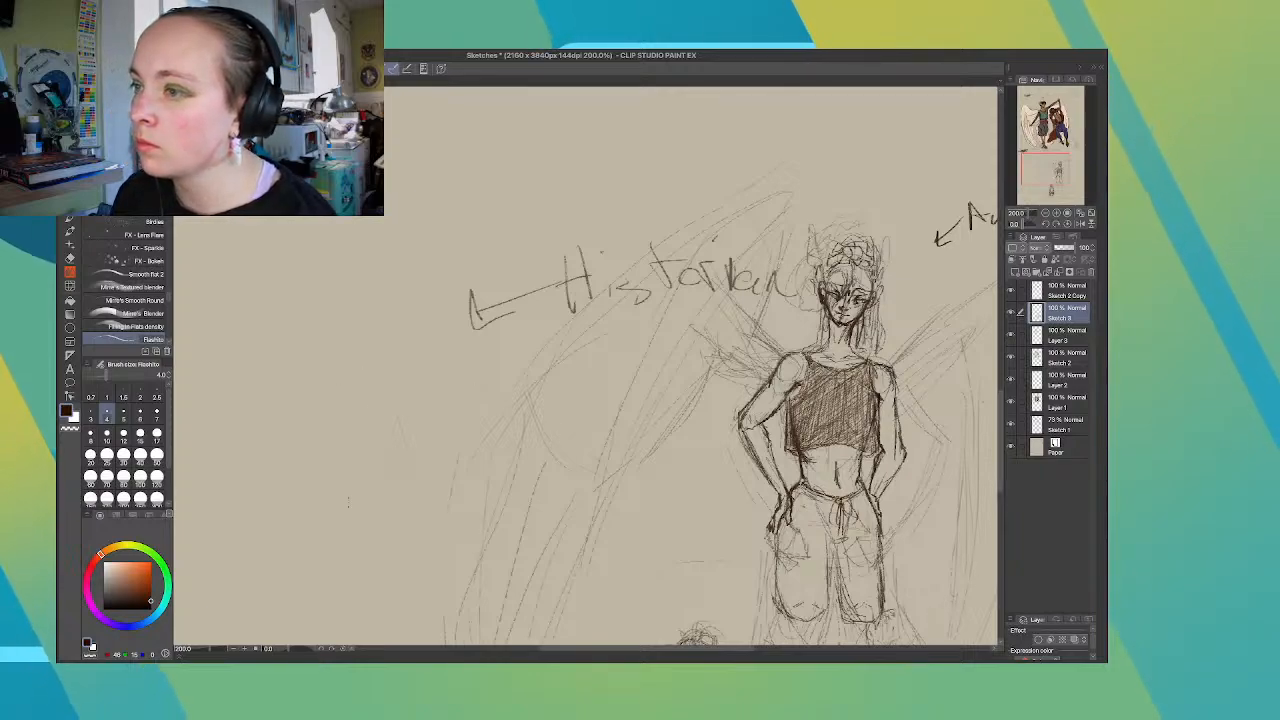
pyautogui.moveTo(346, 512); pyautogui.dragTo(396, 454)
pyautogui.moveTo(330, 558); pyautogui.dragTo(424, 442)
pyautogui.moveTo(340, 540); pyautogui.dragTo(426, 448)
pyautogui.hotkey('ctrl', 'z')
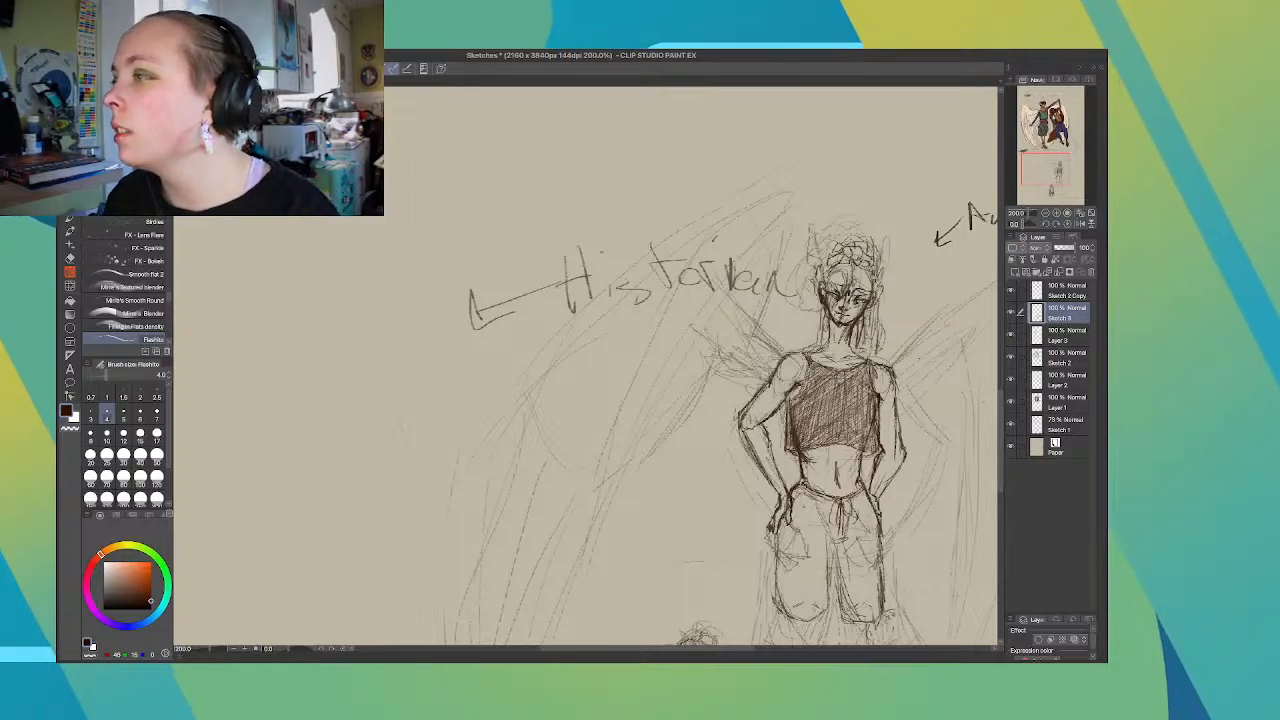
# Try filling the standing figure's cropped top solid dark on Sketch 3 with the brush enlarged to 12
pyautogui.press(']')
pyautogui.press(']')
pyautogui.press(']')
pyautogui.press(']')
pyautogui.press(']')
pyautogui.press(']')
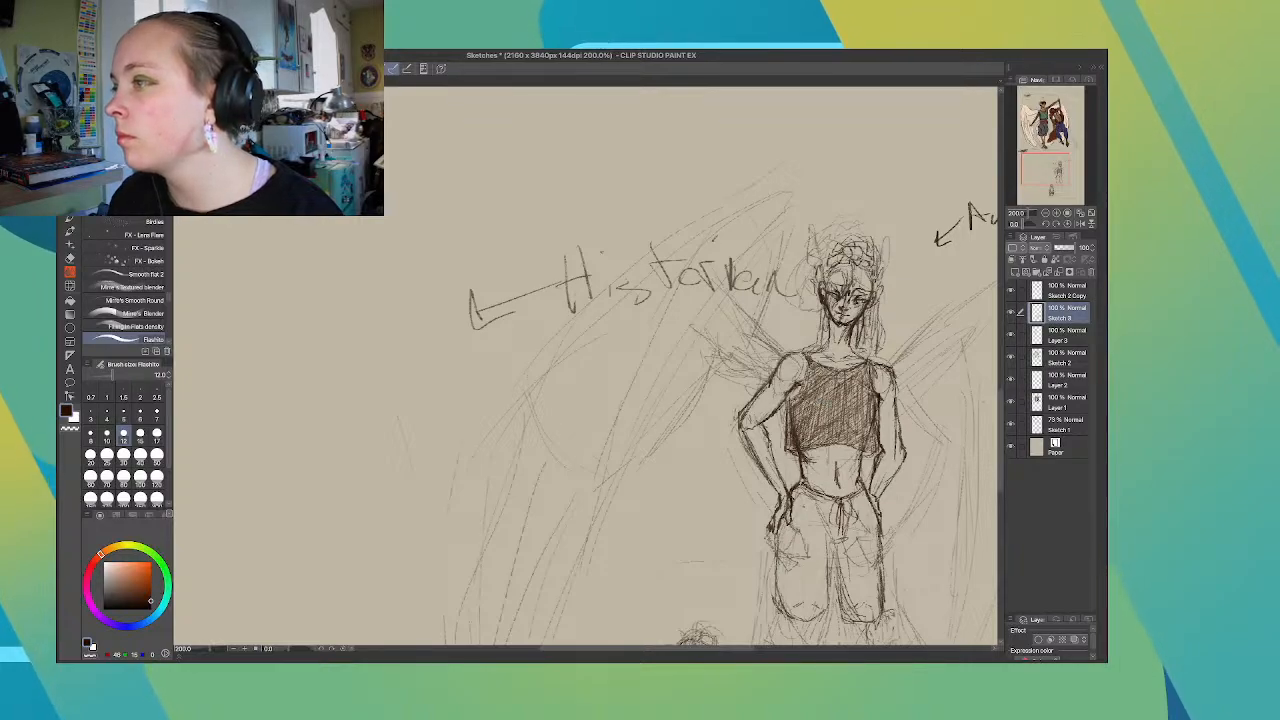
pyautogui.moveTo(825, 393); pyautogui.dragTo(796, 417)
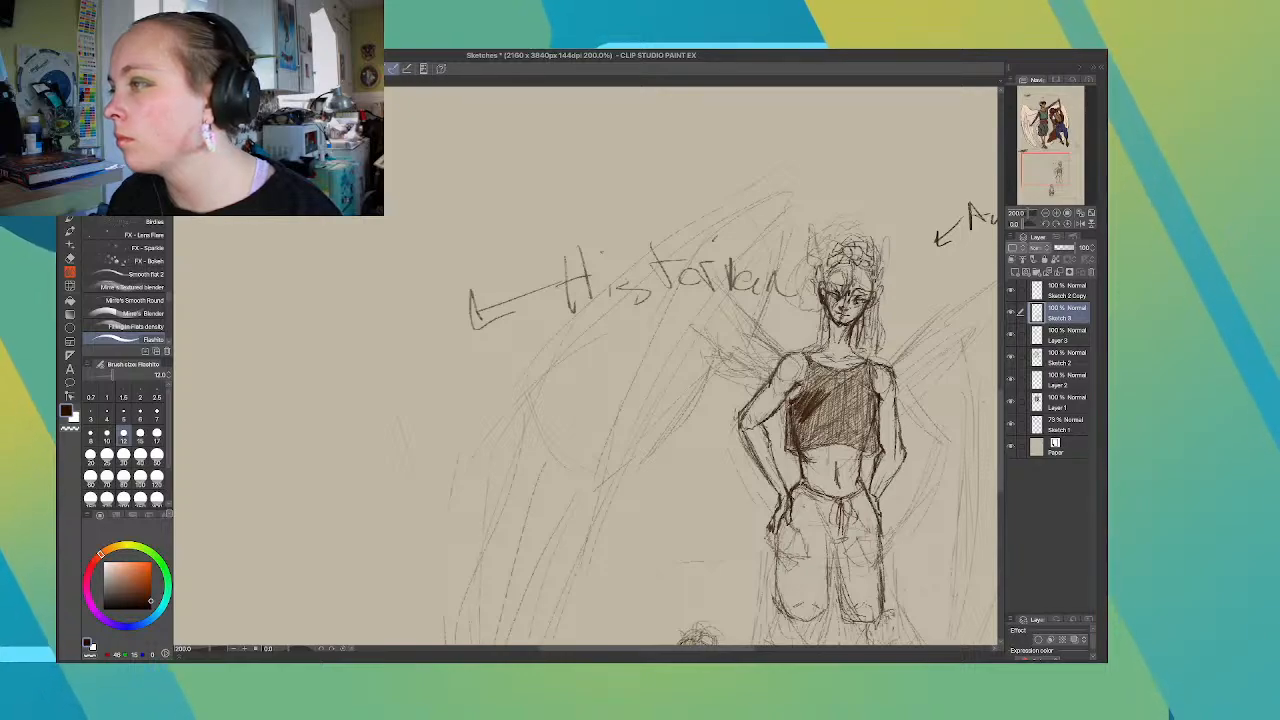
pyautogui.moveTo(804, 410); pyautogui.dragTo(791, 441)
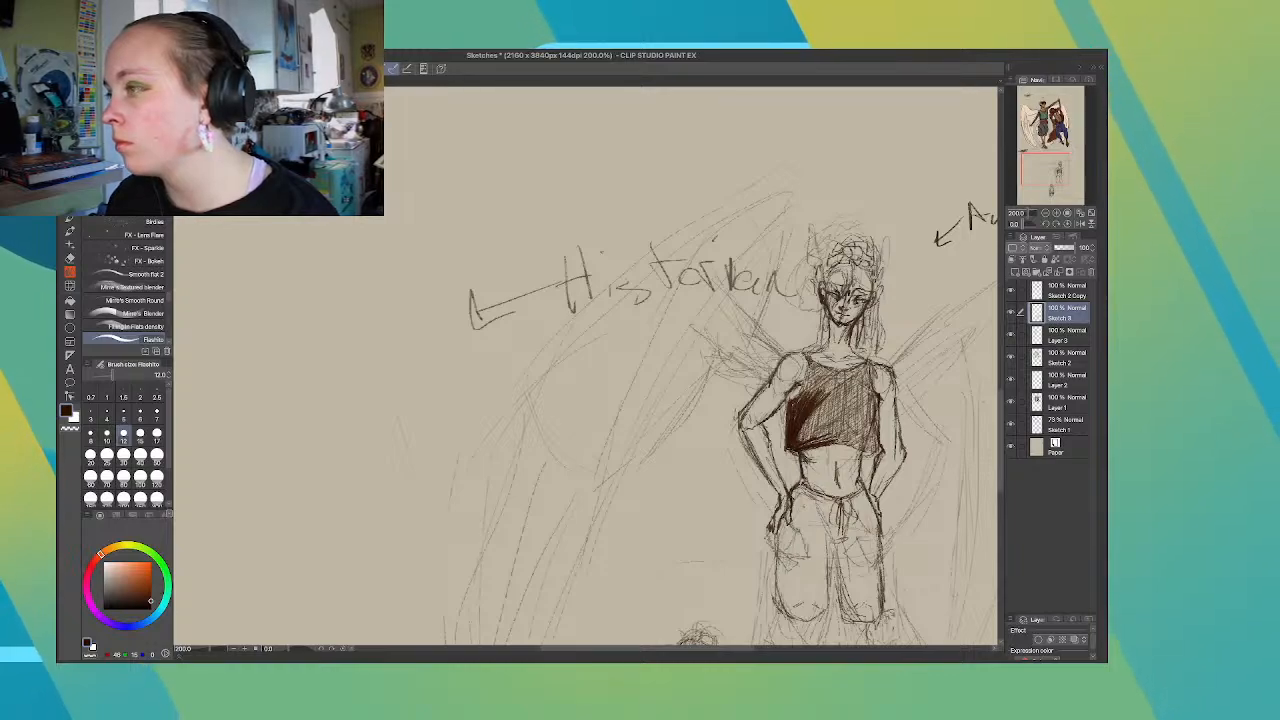
pyautogui.moveTo(818, 443)
pyautogui.mouseDown()
pyautogui.moveTo(855, 428)
pyautogui.moveTo(845, 405)
pyautogui.moveTo(858, 398)
pyautogui.moveTo(840, 404)
pyautogui.moveTo(848, 392)
pyautogui.moveTo(830, 382)
pyautogui.mouseUp()
pyautogui.moveTo(802, 414); pyautogui.dragTo(826, 382)
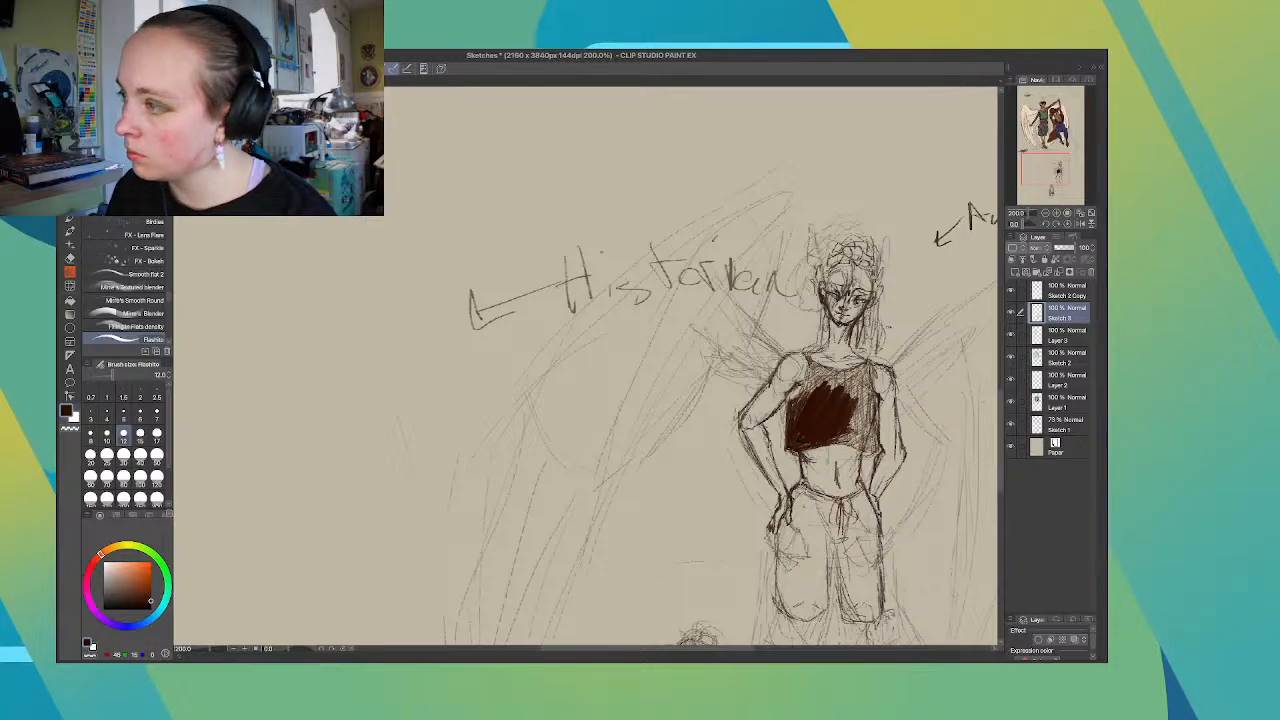
pyautogui.moveTo(878, 396); pyautogui.dragTo(874, 430)
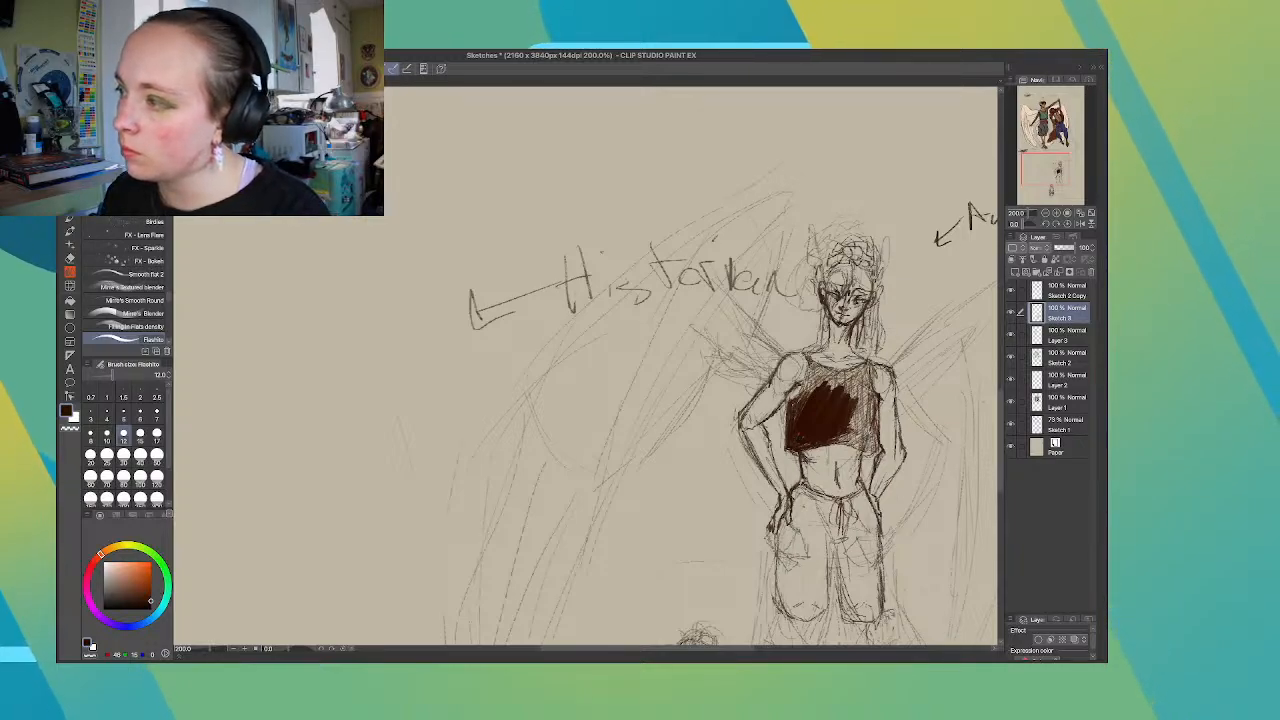
# Undo the solid dark strokes on the standing figure's top
pyautogui.hotkey('ctrl', 'z')
pyautogui.hotkey('ctrl', 'z')
pyautogui.hotkey('ctrl', 'z')
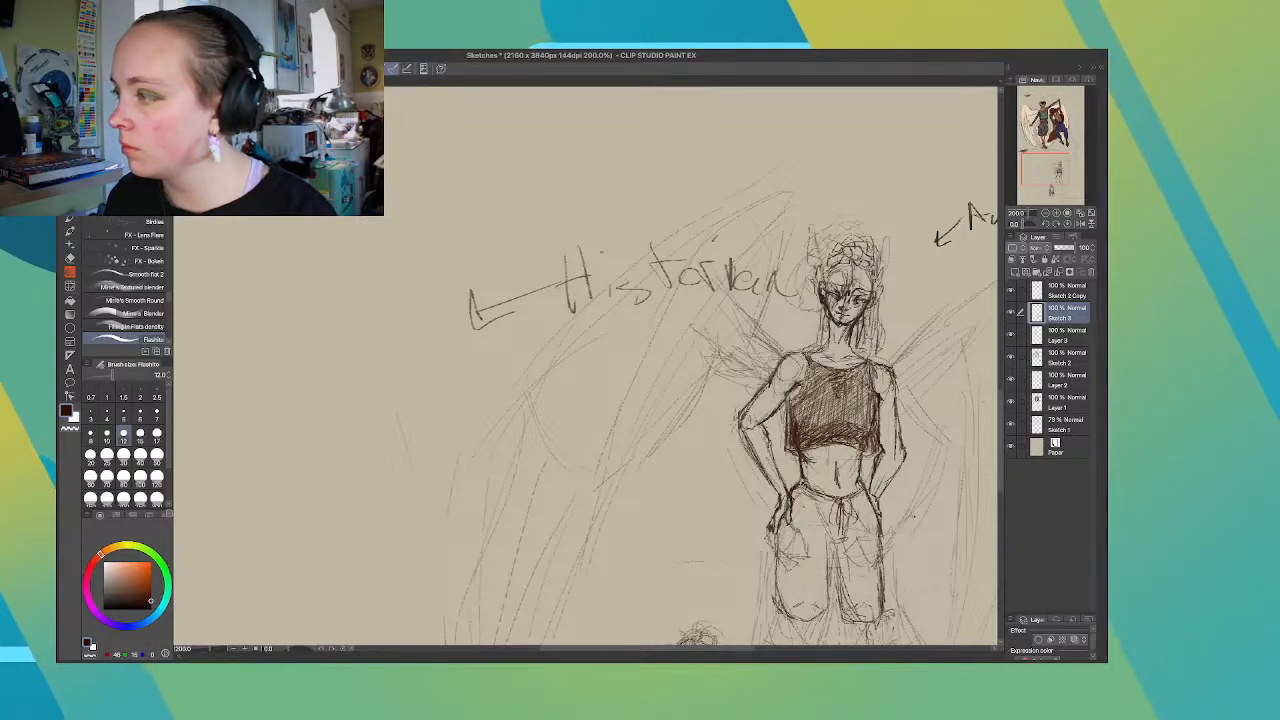
# Erase the rough pose lines around the crouching figure's head, lower legs and feet on Sketch 1
pyautogui.moveTo(1000, 446); pyautogui.dragTo(1000, 503)
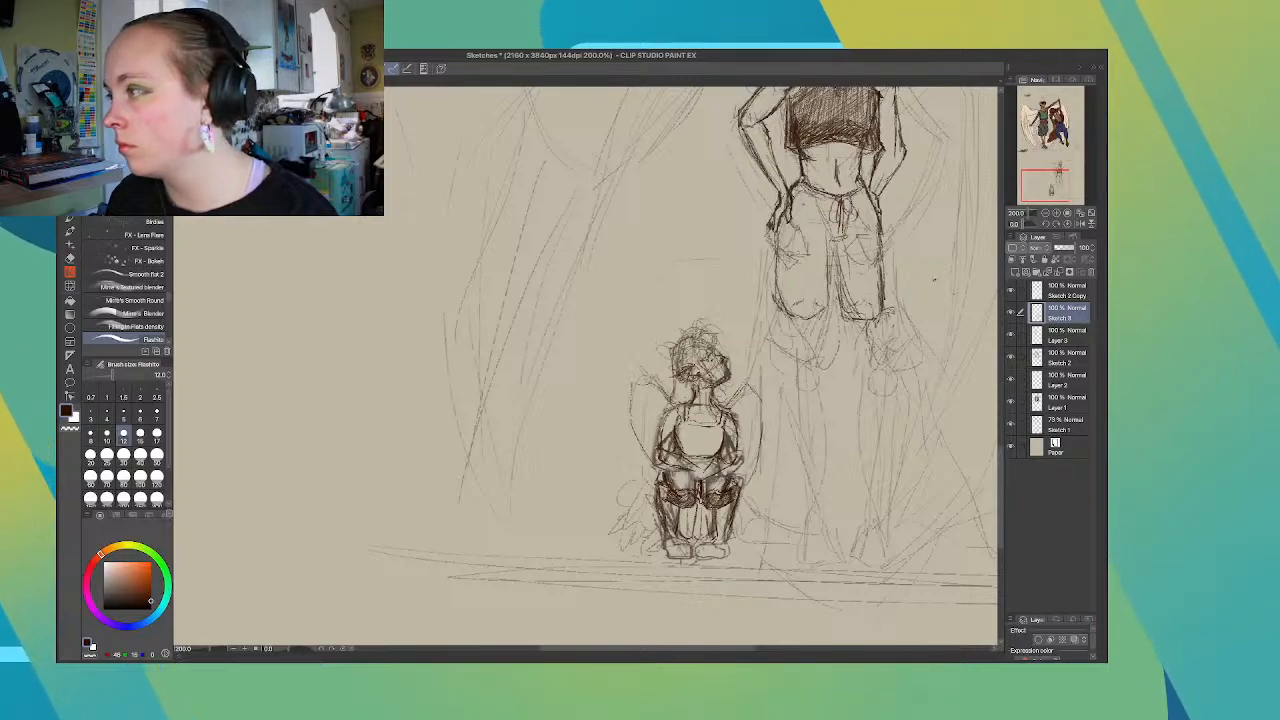
pyautogui.click(1062, 425)
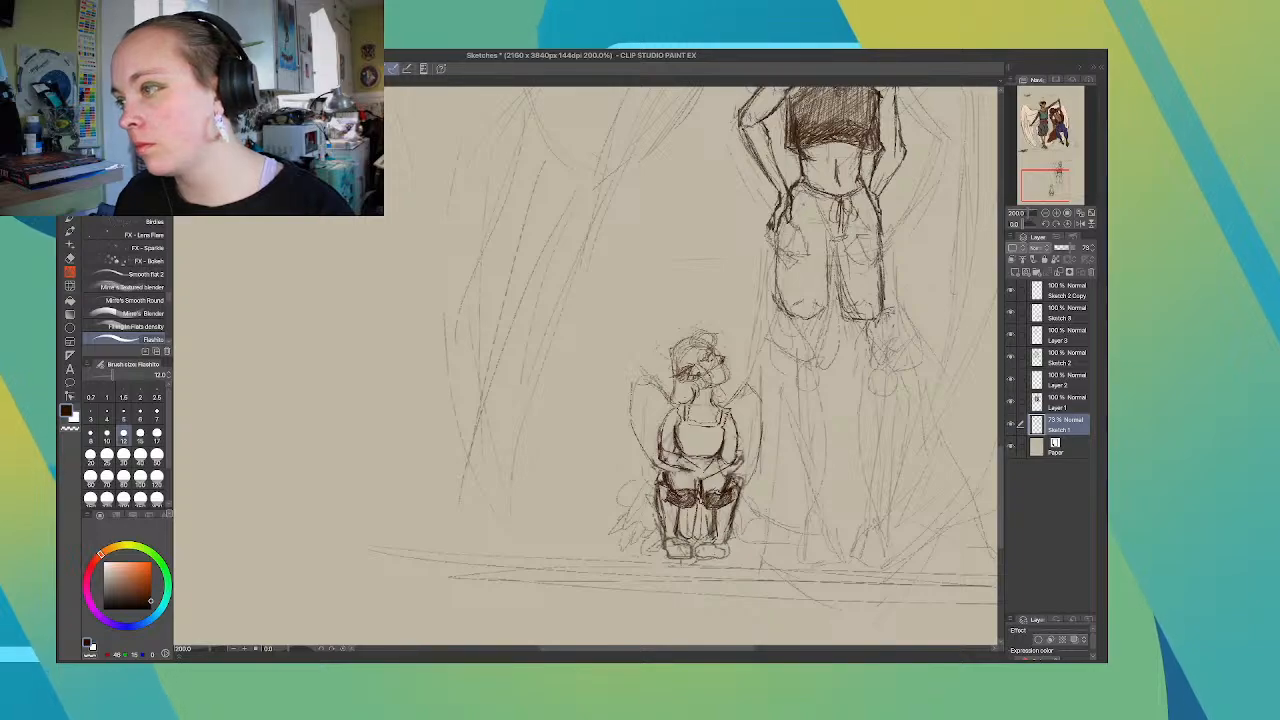
pyautogui.hotkey('ctrl', 'z')
pyautogui.hotkey('ctrl', 'z')
pyautogui.hotkey('ctrl', 'z')
pyautogui.hotkey('ctrl', 'z')
pyautogui.hotkey('ctrl', 'z')
pyautogui.hotkey('ctrl', 'z')
pyautogui.hotkey('ctrl', 'z')
pyautogui.hotkey('ctrl', 'z')
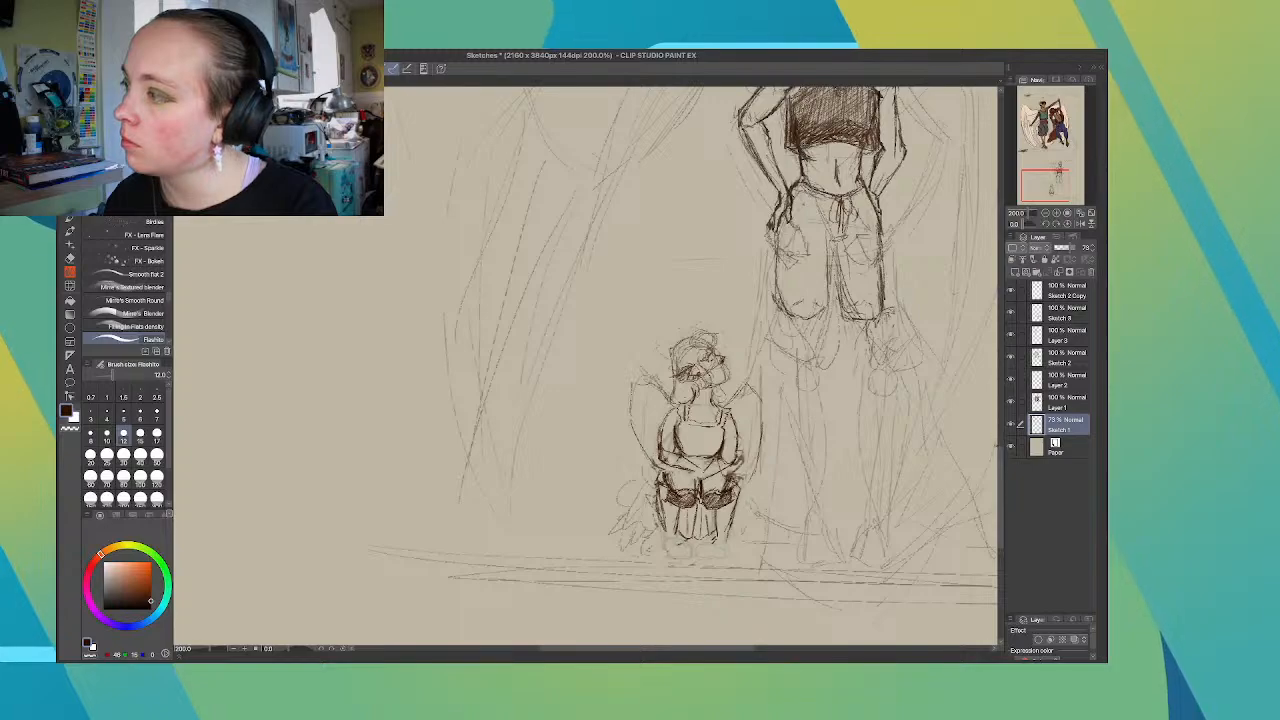
pyautogui.moveTo(998, 446); pyautogui.dragTo(996, 388)
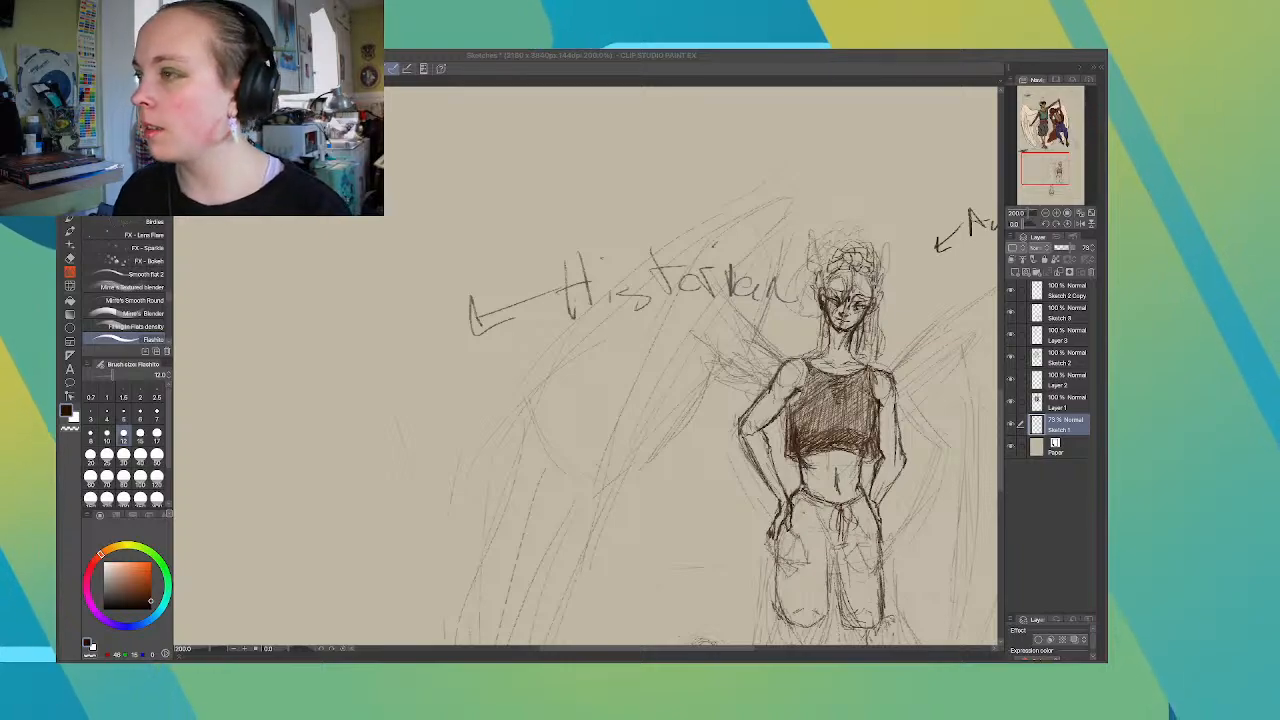
pyautogui.scroll(-2, 690, 365)
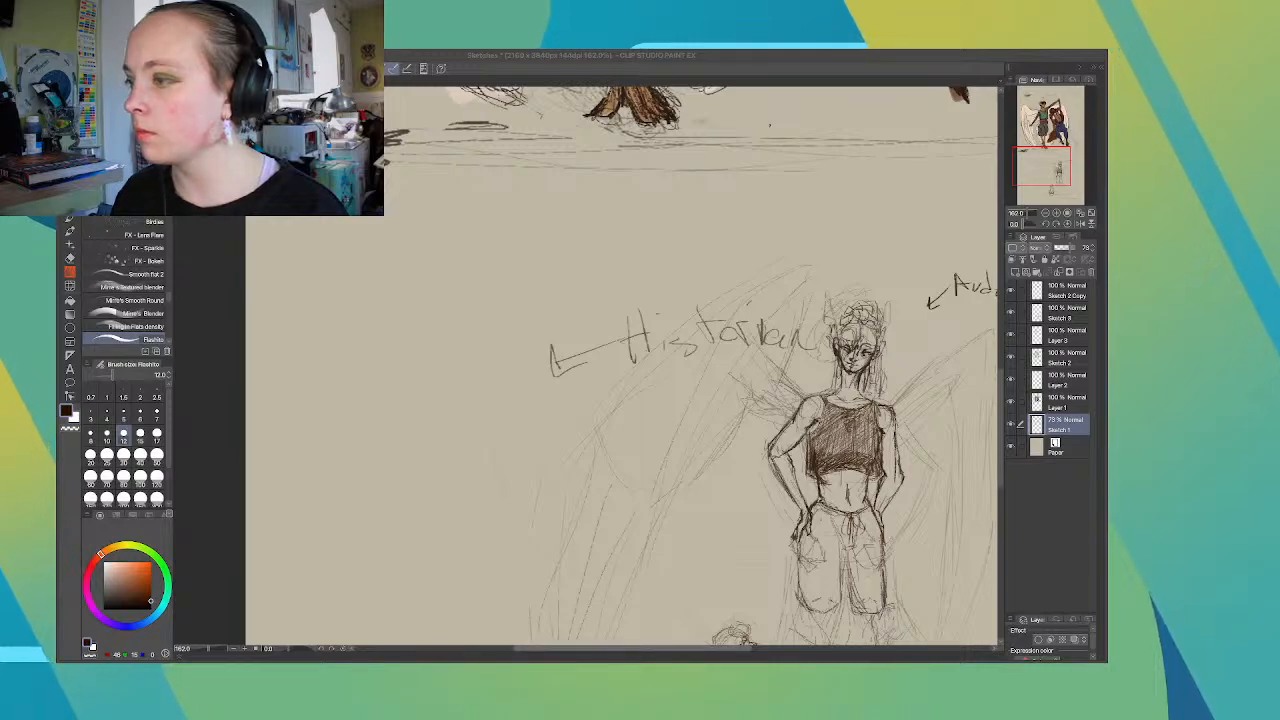
pyautogui.hscroll(5, 620, 400)
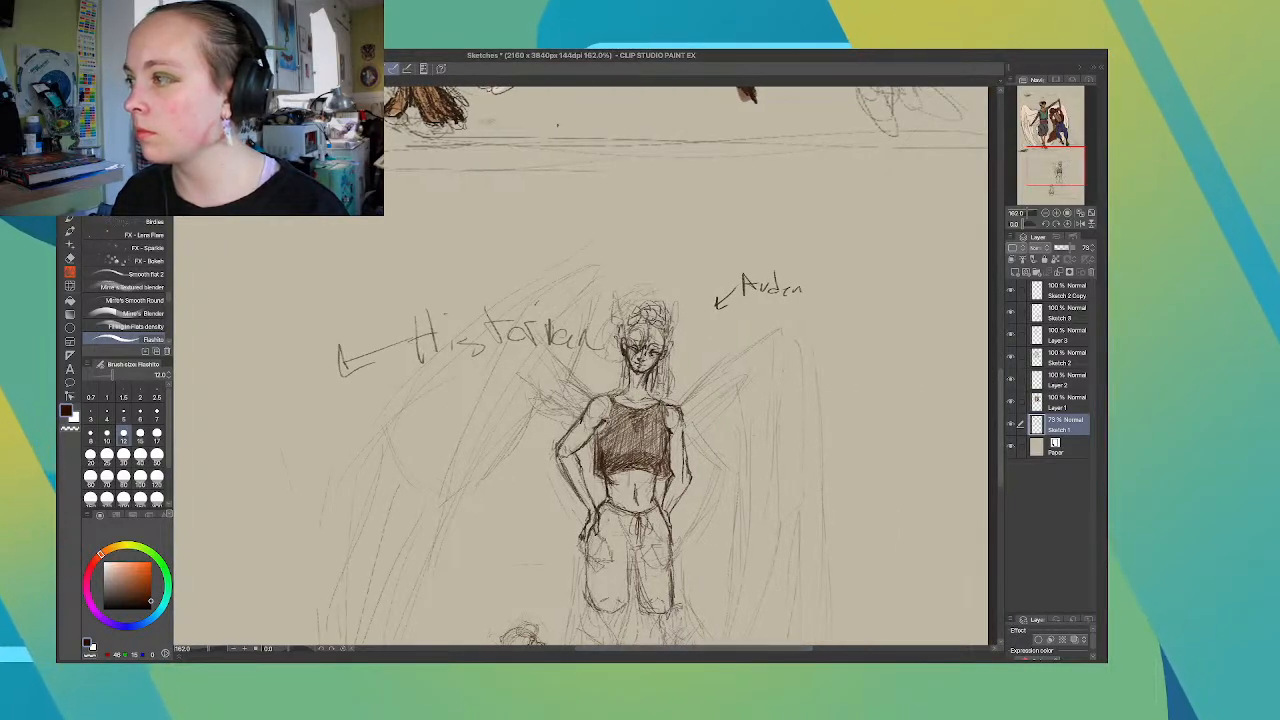
pyautogui.scroll(-4, 620, 400)
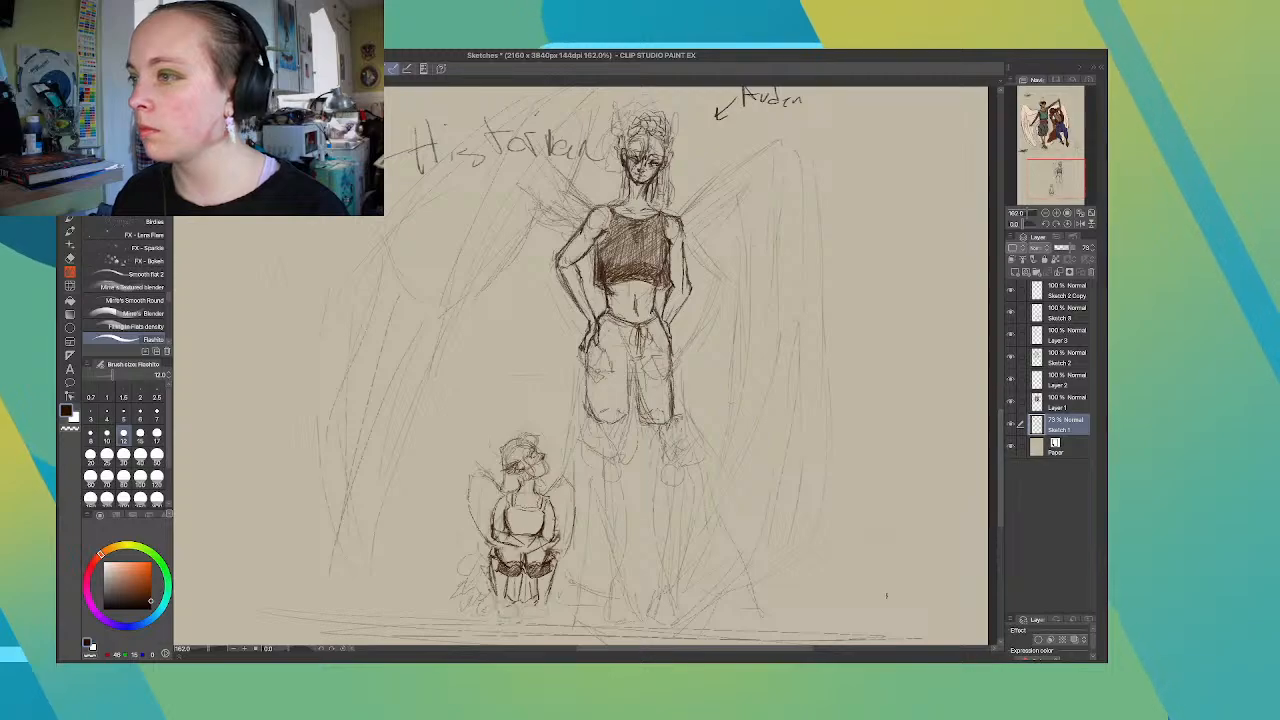
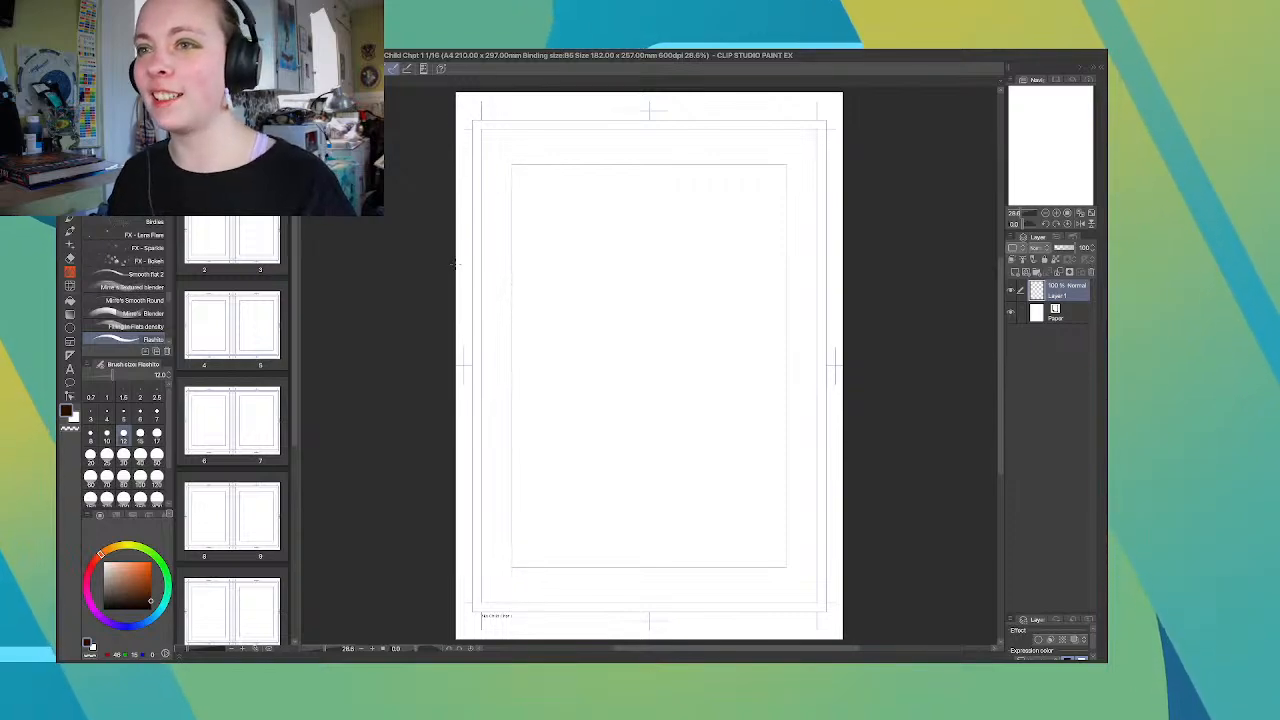
# Narrow the comic page window and hide its navigator and layer palettes and the page thumbnails to free up desktop space
pyautogui.press('super+Tab')
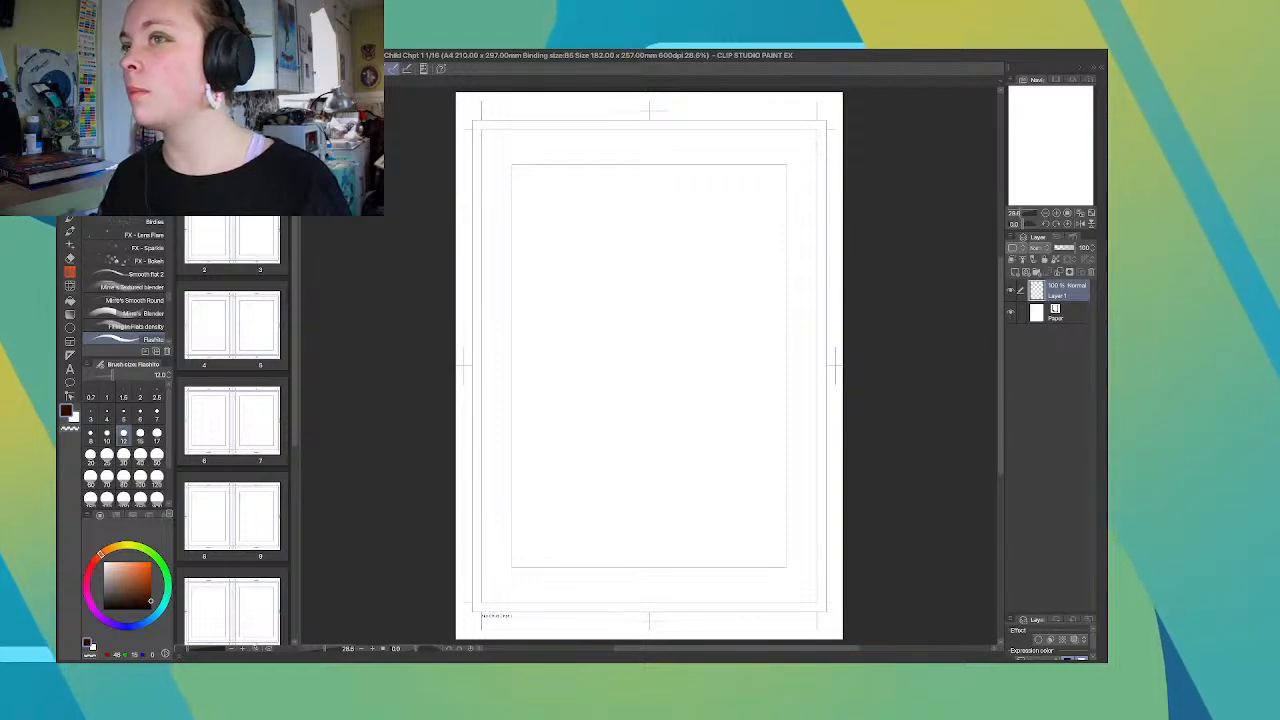
pyautogui.moveTo(1107, 360); pyautogui.dragTo(834, 360)
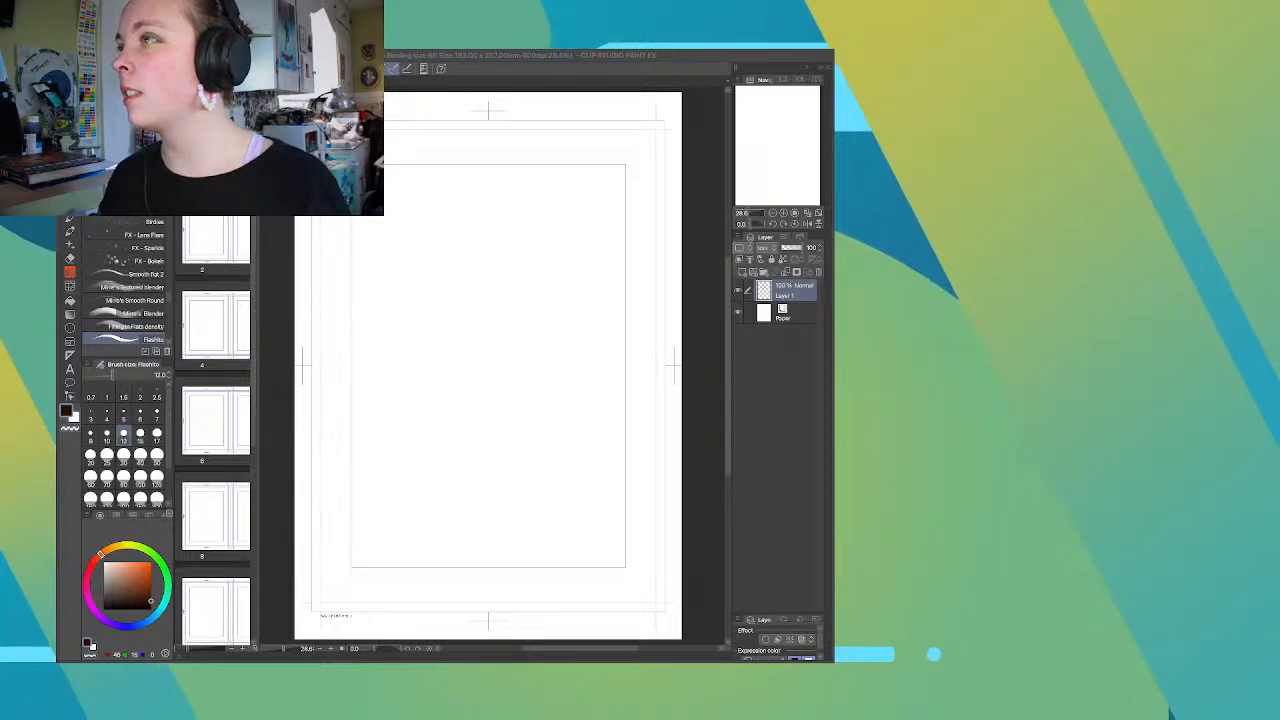
pyautogui.press('super+Tab')
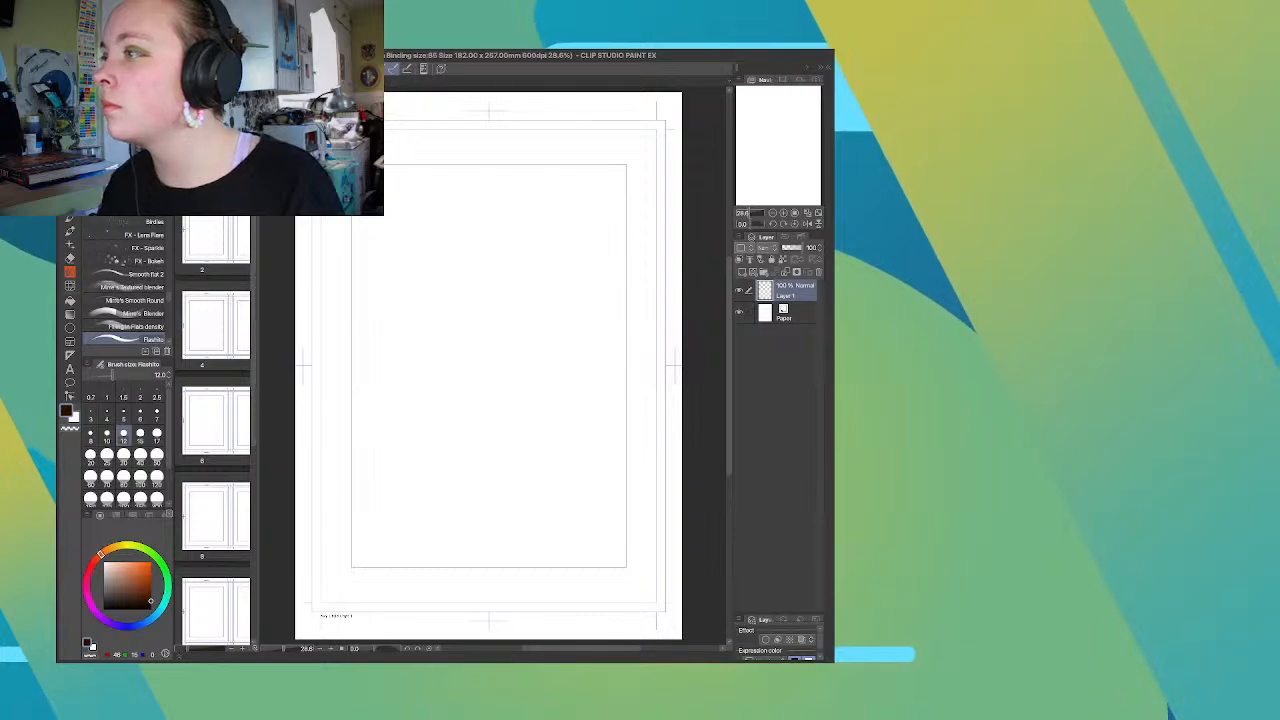
pyautogui.click(822, 67)
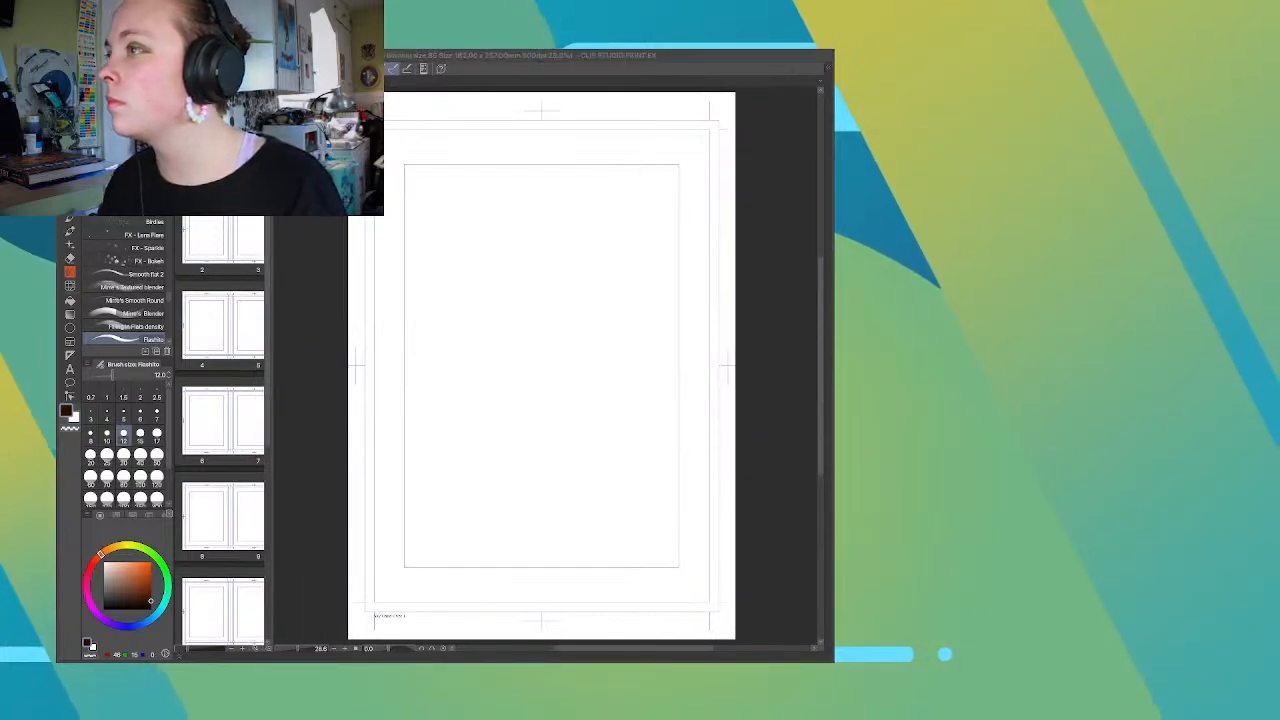
pyautogui.click(695, 201)
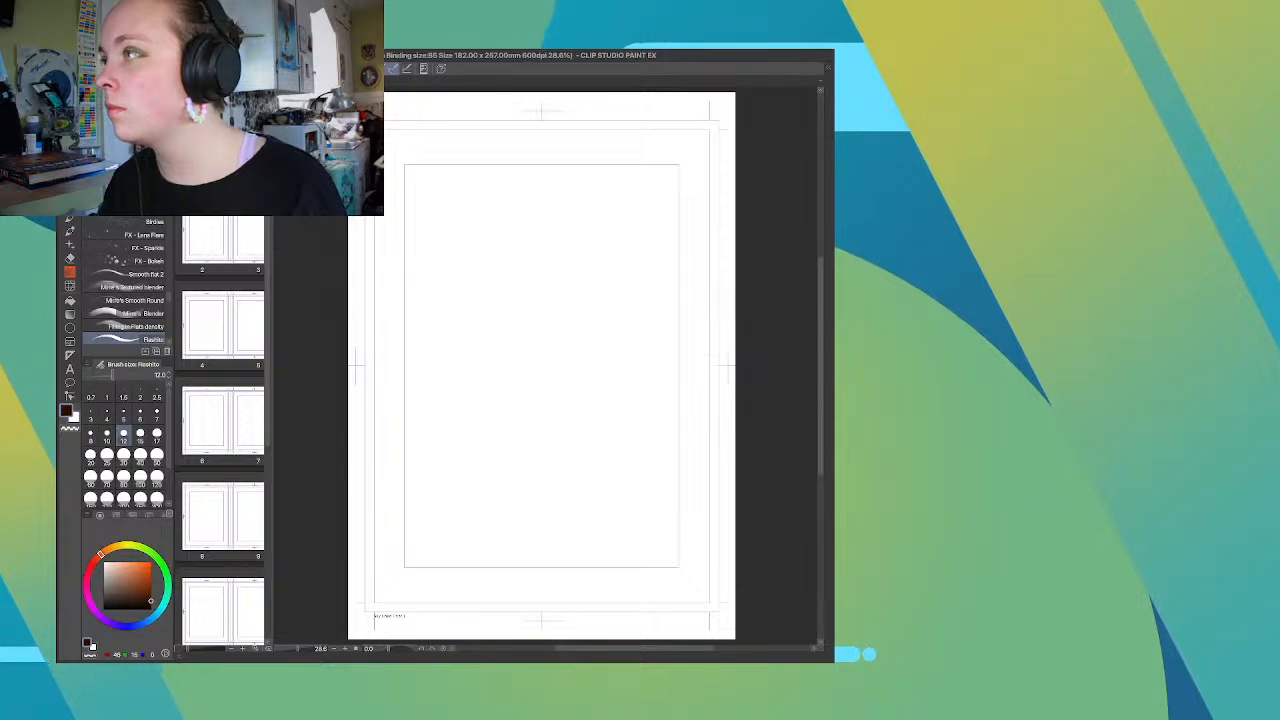
pyautogui.moveTo(834, 360); pyautogui.dragTo(742, 360)
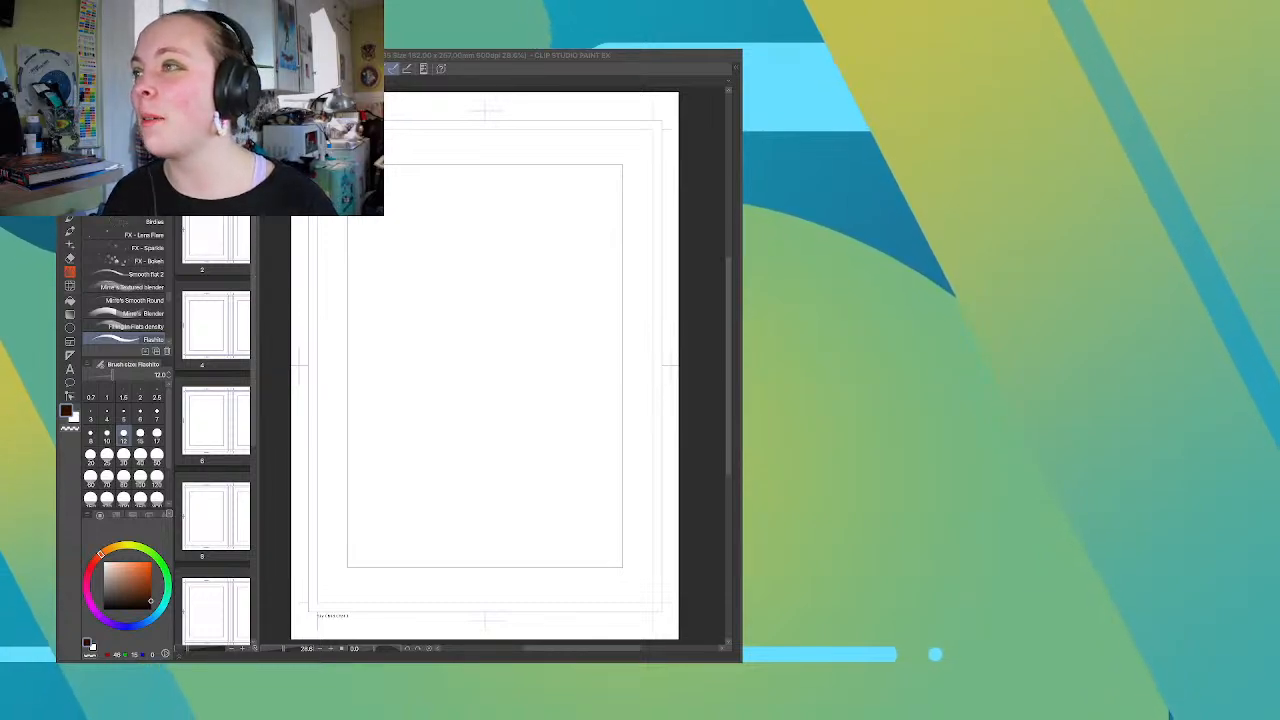
pyautogui.click(633, 269)
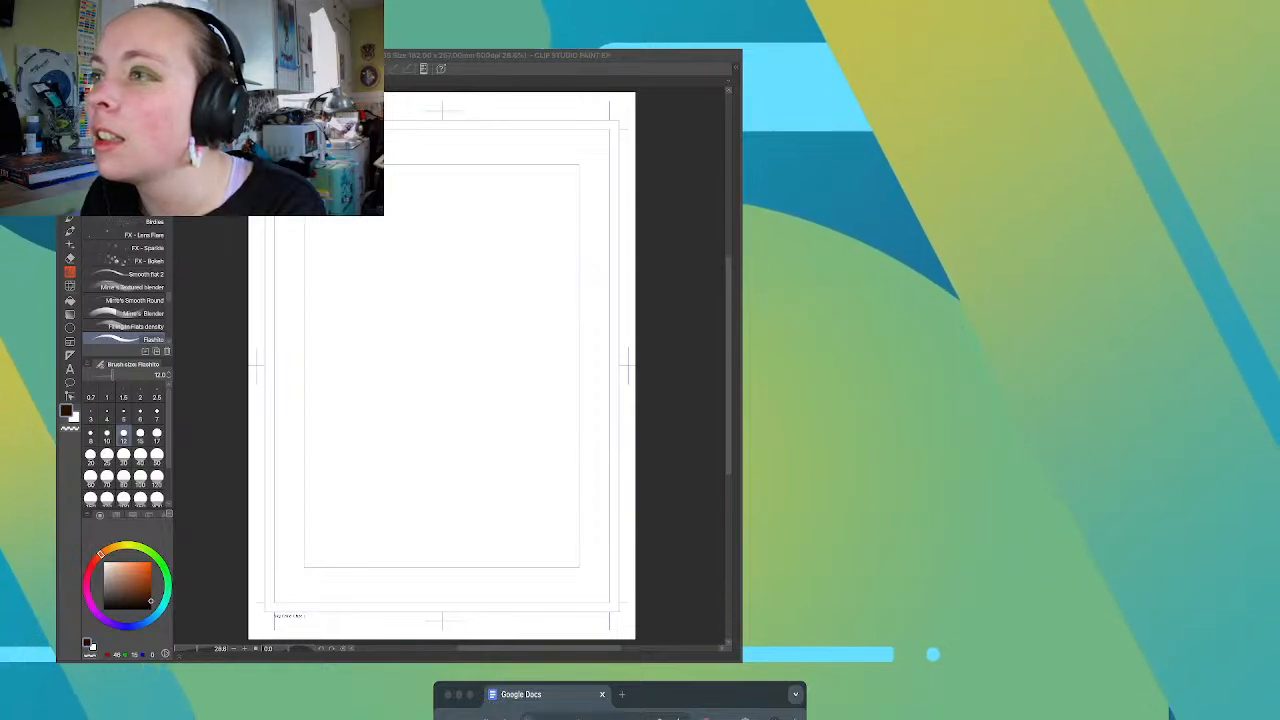
# Place the Google Docs window beside the comic page and open the document "Book One: Sky Child"
pyautogui.moveTo(700, 694); pyautogui.dragTo(1173, 13)
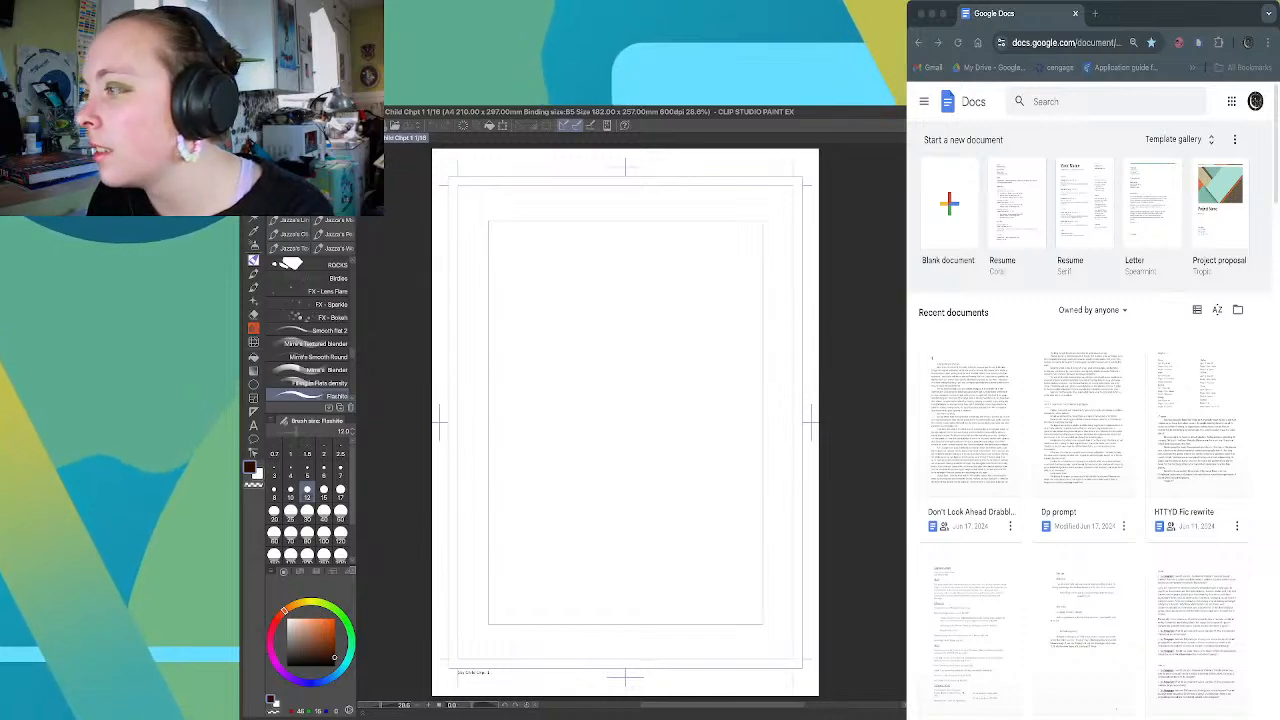
pyautogui.press('super+Tab')
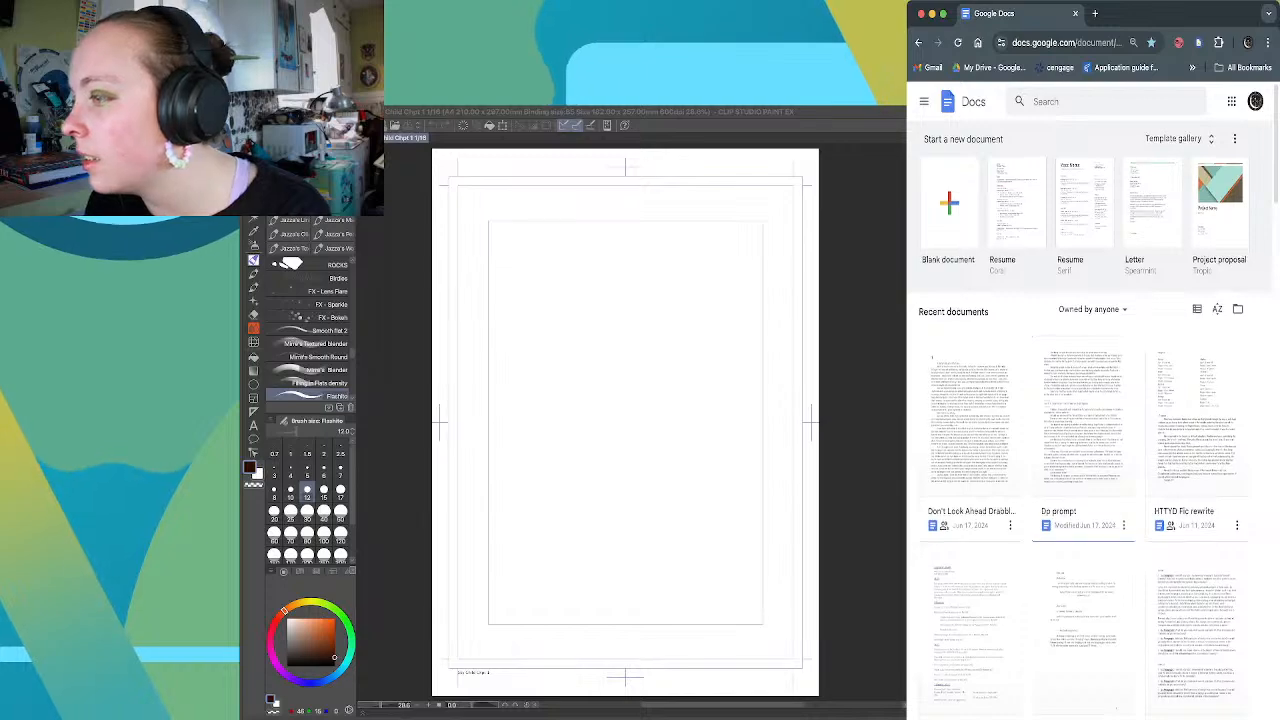
pyautogui.scroll(-3, 1090, 420)
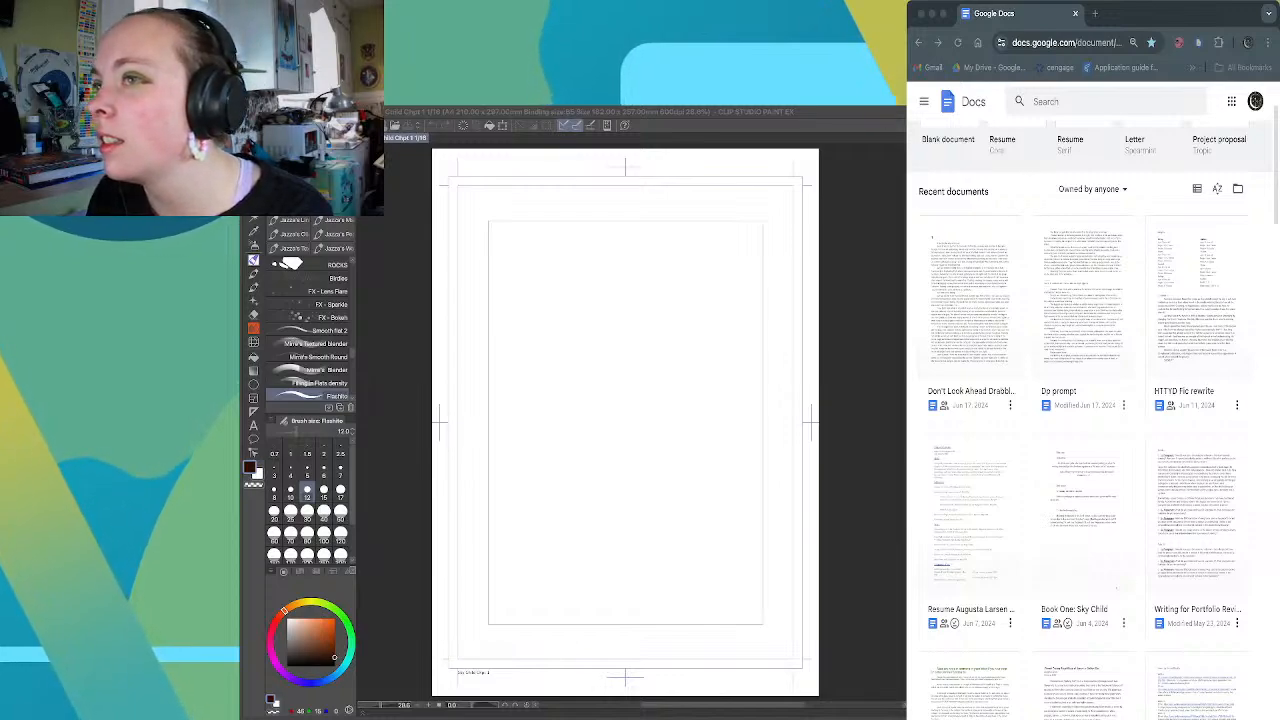
pyautogui.click(1084, 520)
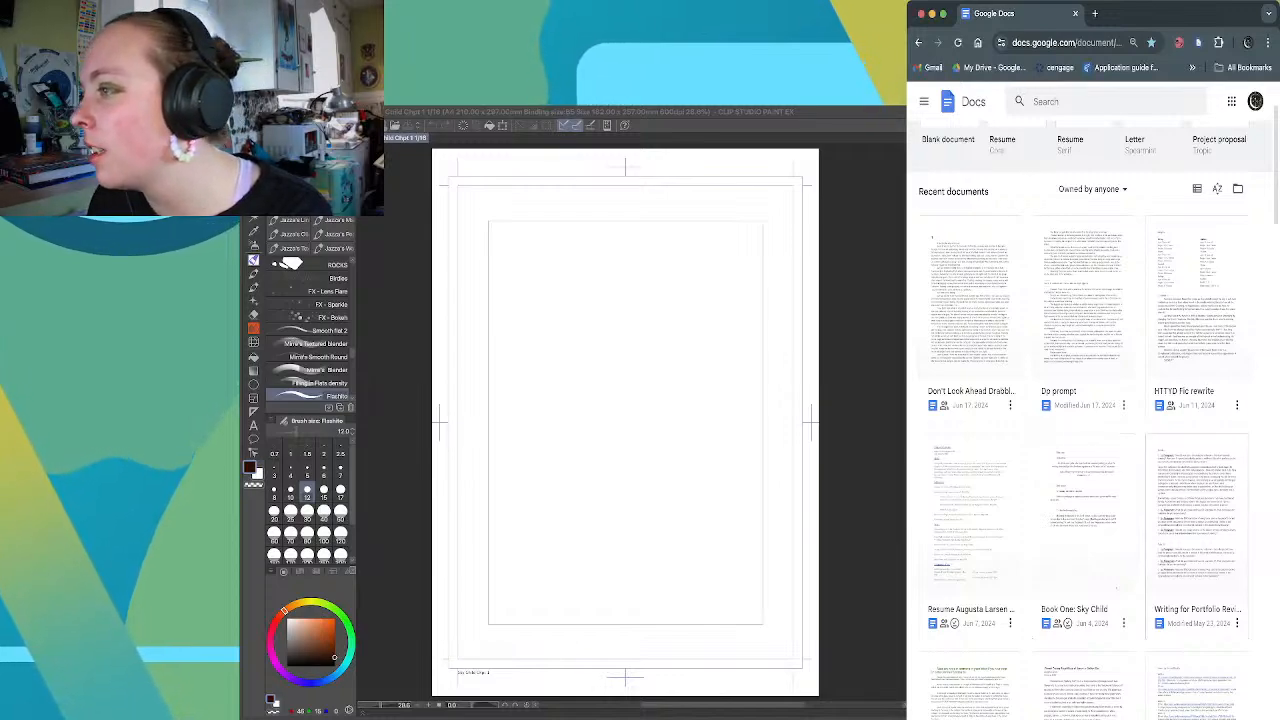
pyautogui.click(1097, 440)
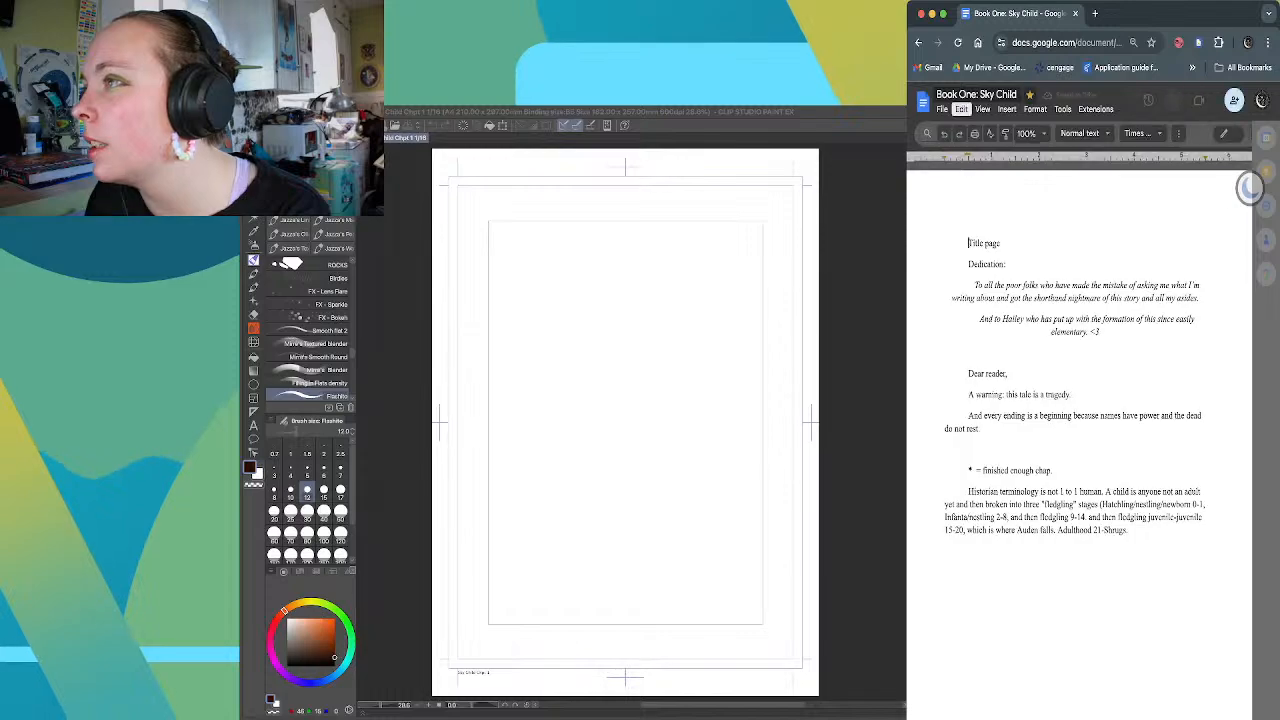
# Set the manuscript's zoom to 90% so the page width suits the narrow window
pyautogui.click(983, 109)
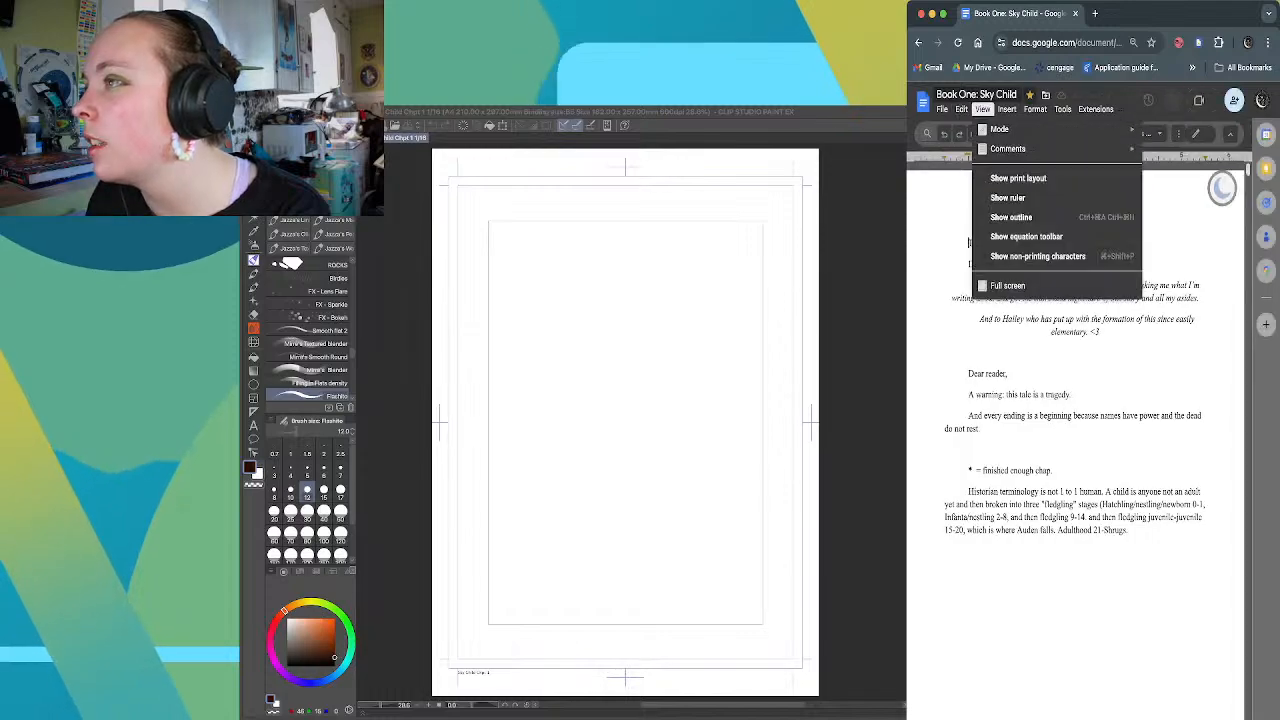
pyautogui.click(983, 109)
pyautogui.click(1044, 133)
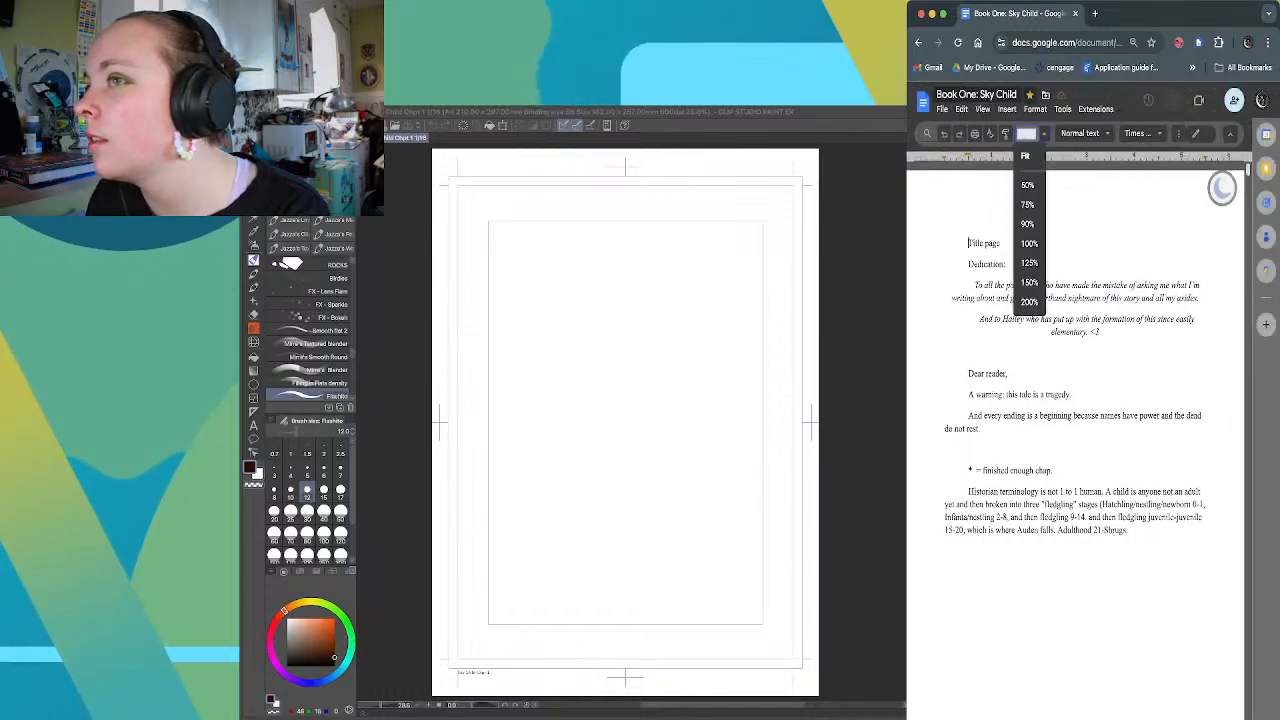
pyautogui.click(1025, 156)
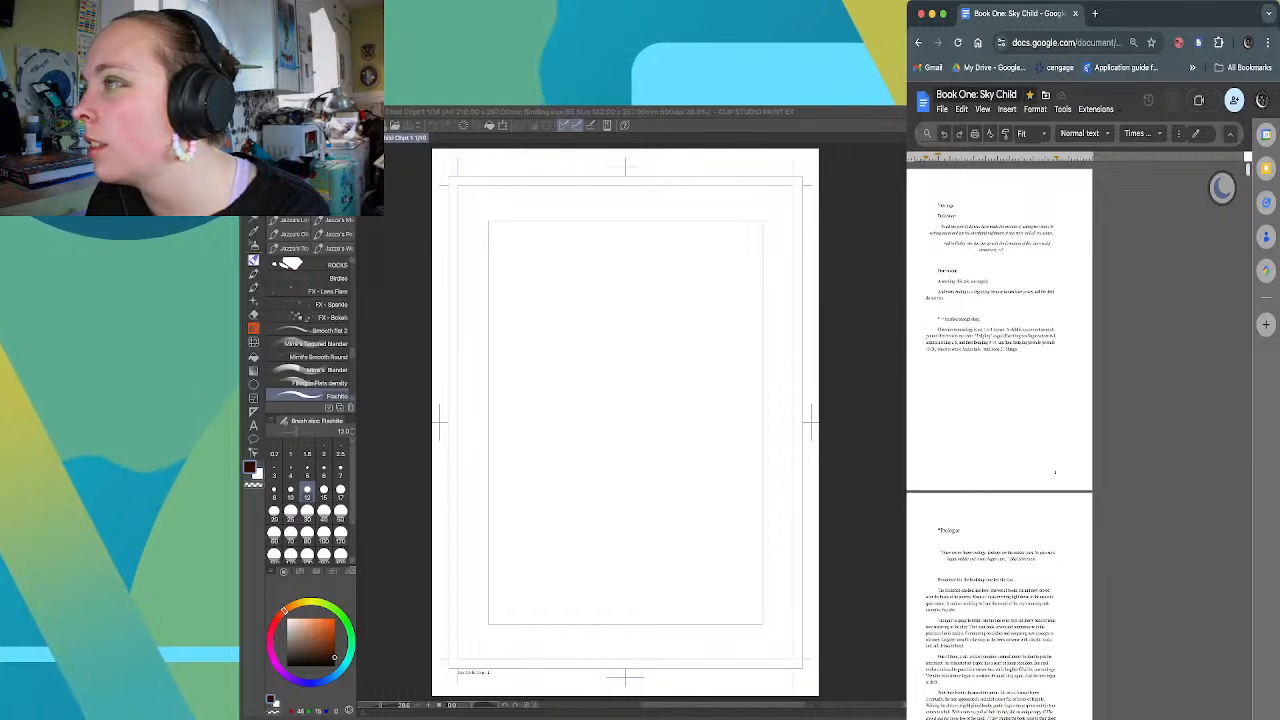
pyautogui.click(1030, 133)
pyautogui.click(1027, 224)
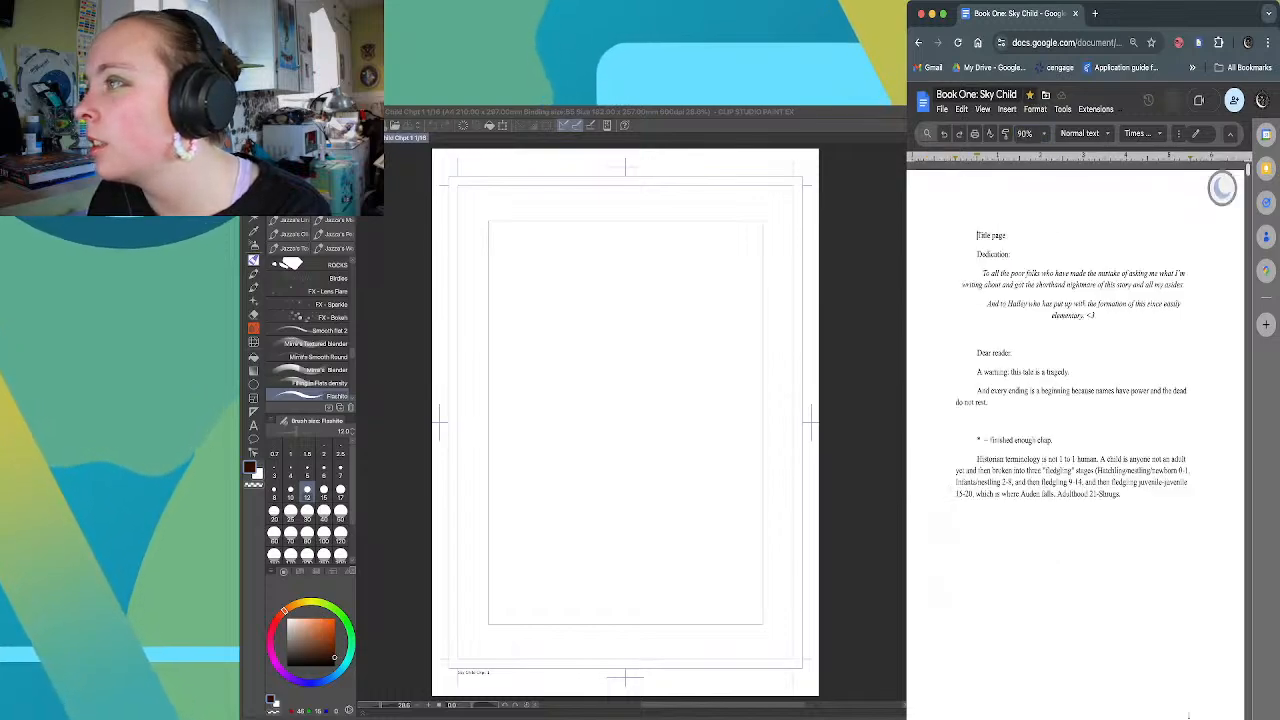
# Read through the Prologue of the manuscript up to the start of Act 1, returning to its opening paragraphs
pyautogui.scroll(-2, 1075, 400)
pyautogui.scroll(-10, 1075, 440)
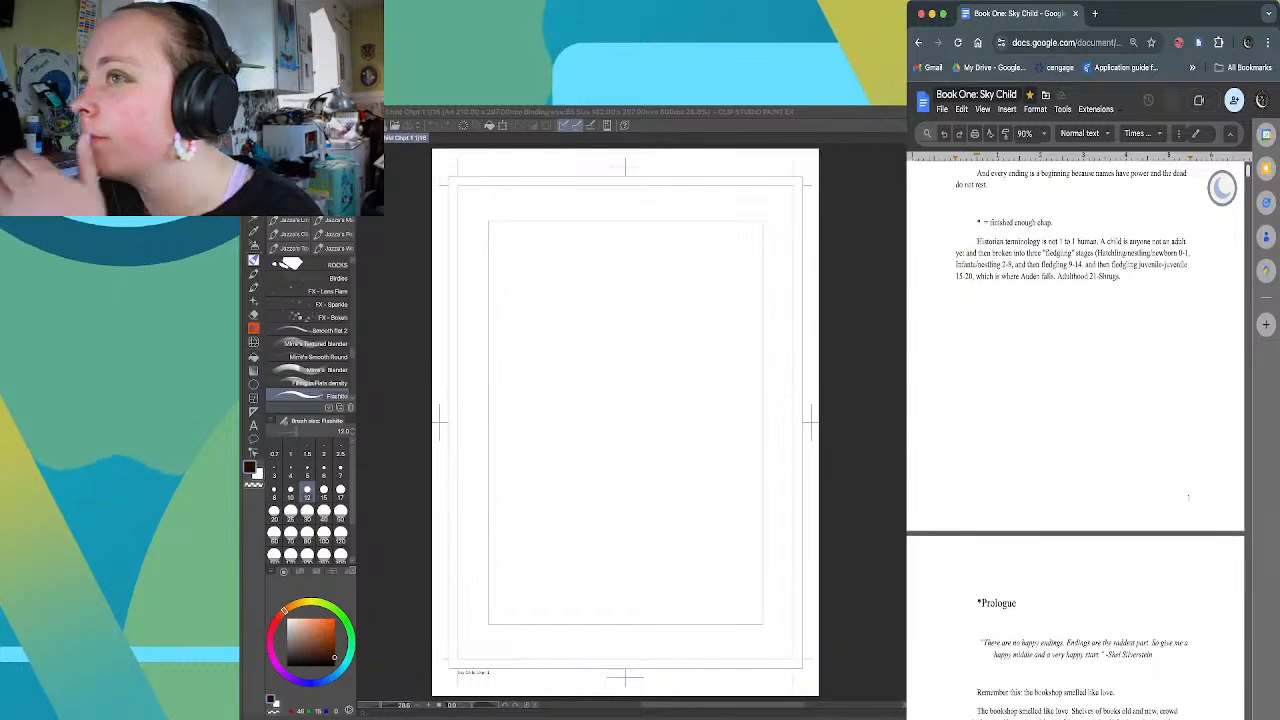
pyautogui.scroll(-6, 1222, 190)
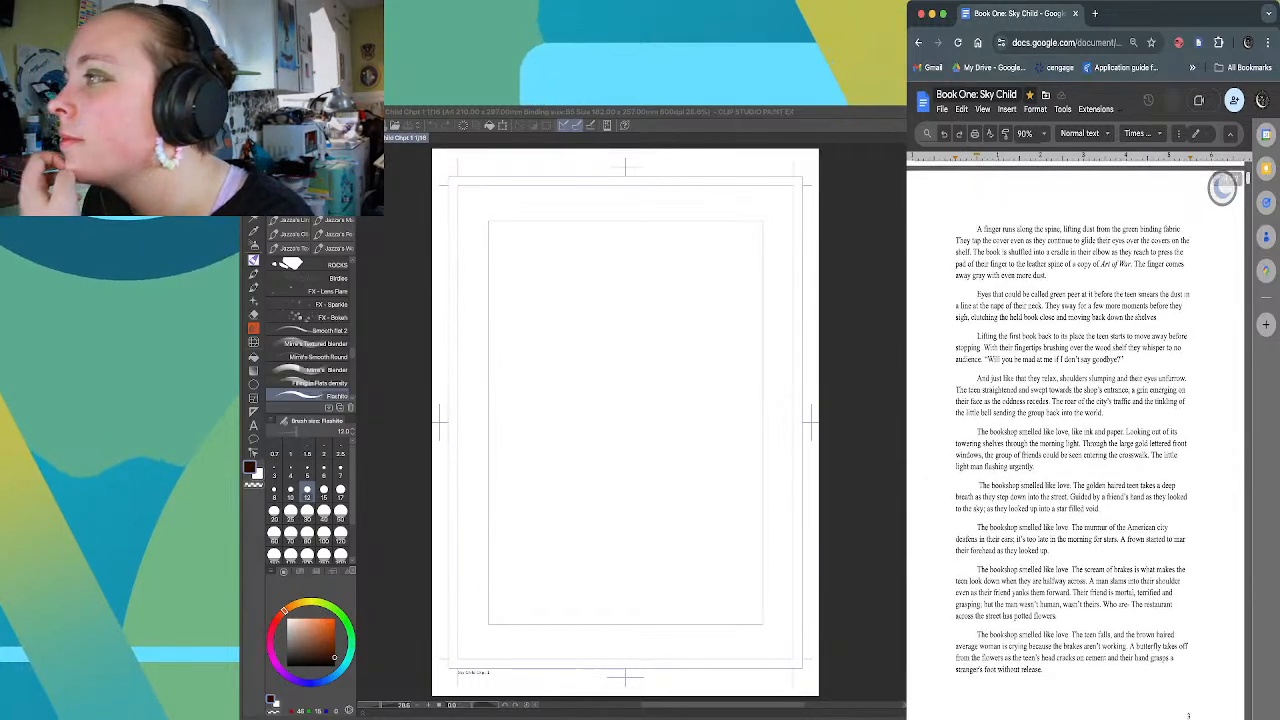
pyautogui.scroll(3, 1222, 190)
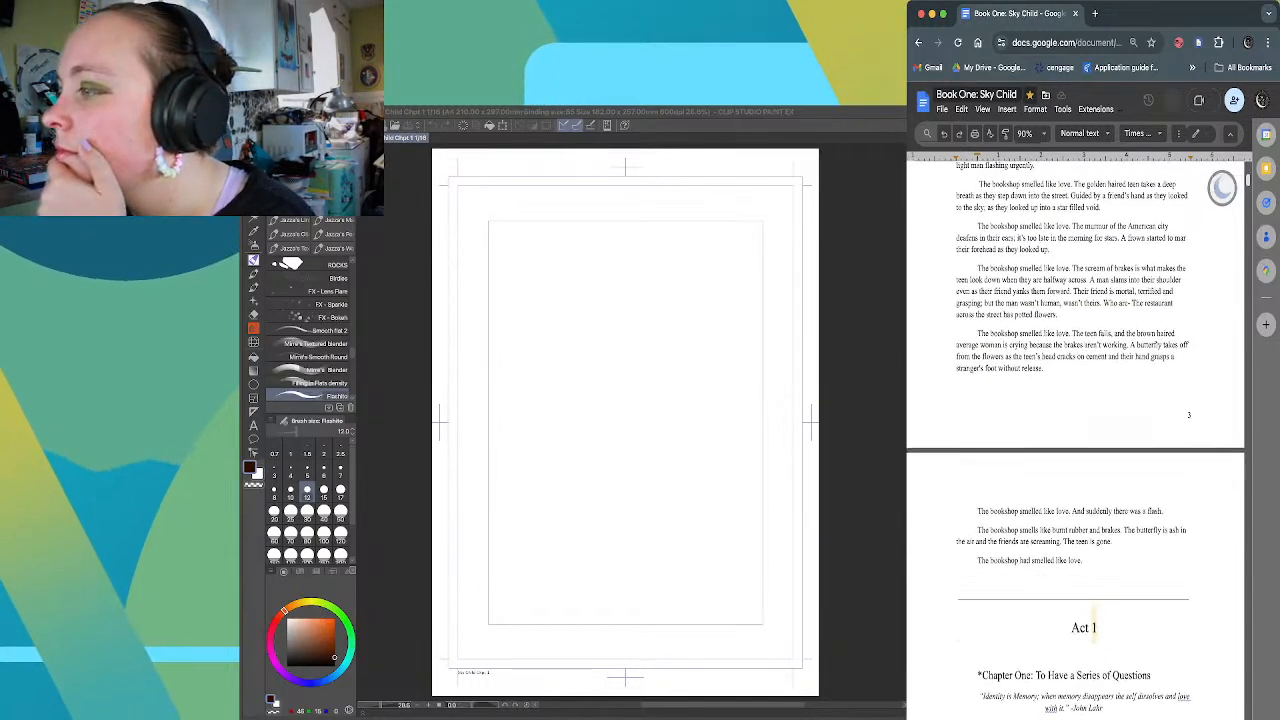
pyautogui.scroll(6, 1222, 188)
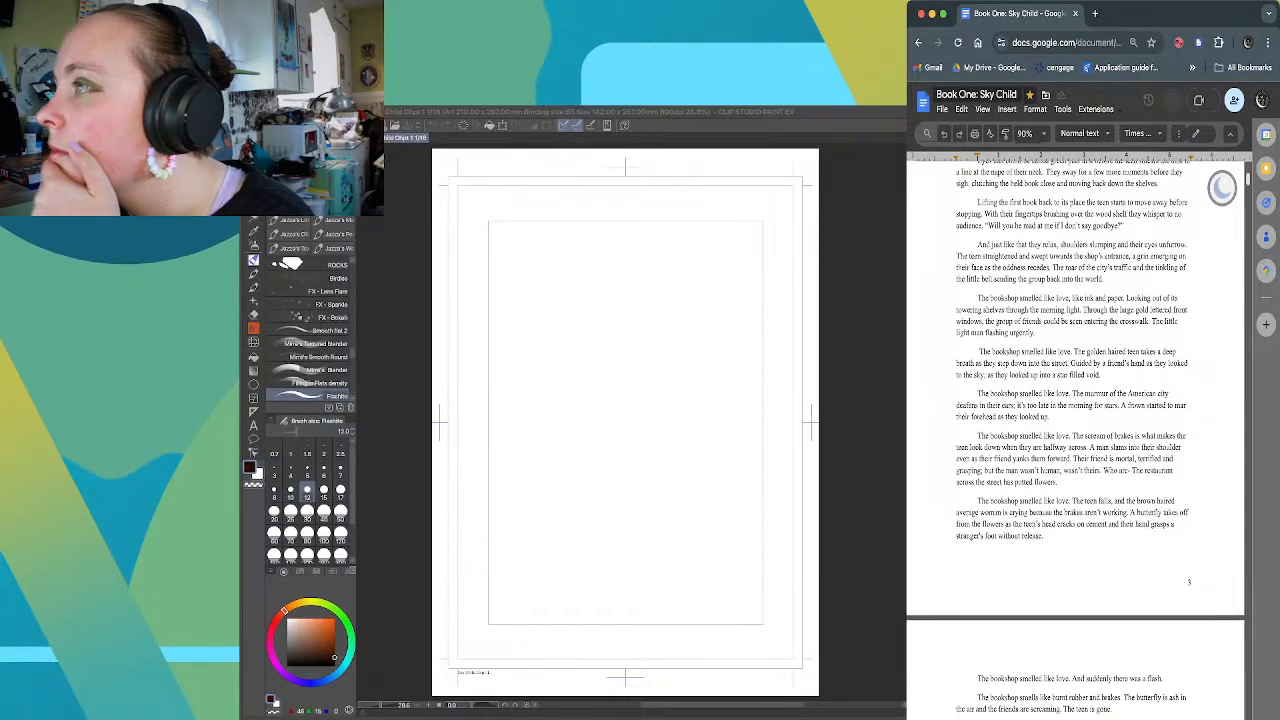
pyautogui.scroll(8, 1222, 188)
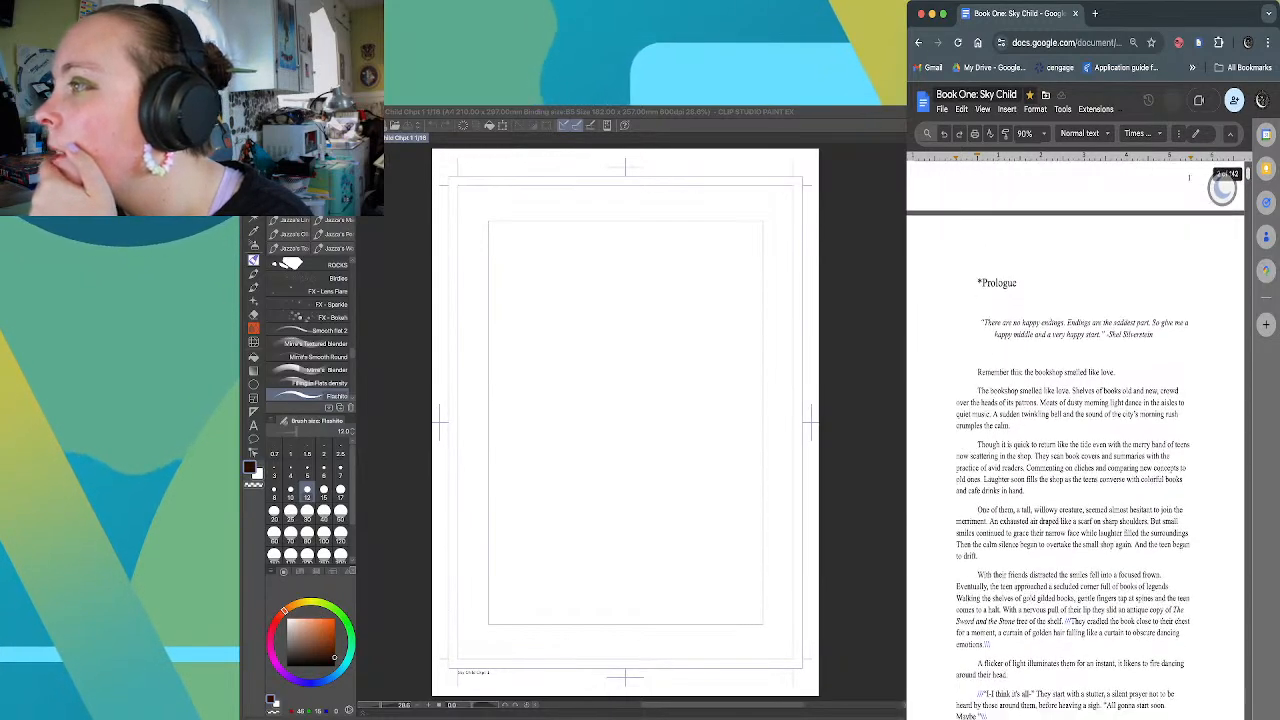
pyautogui.scroll(-4, 1222, 188)
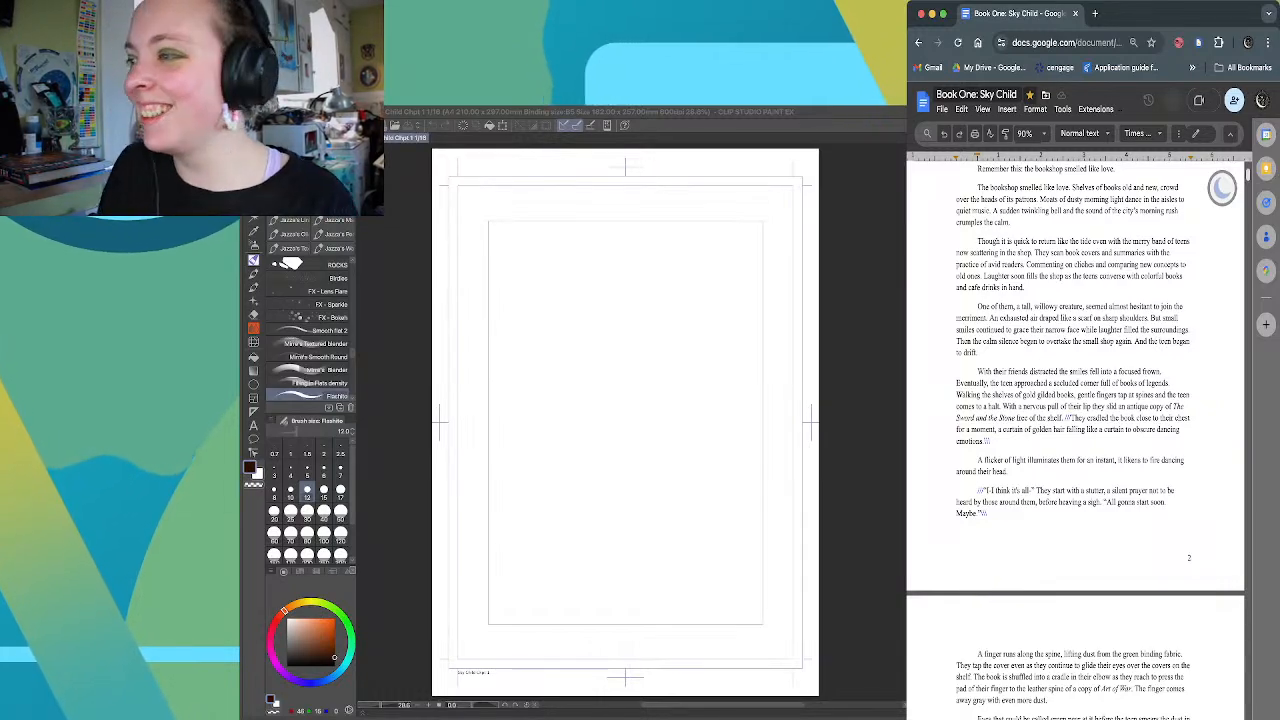
pyautogui.scroll(3, 1222, 188)
pyautogui.scroll(-3, 1222, 188)
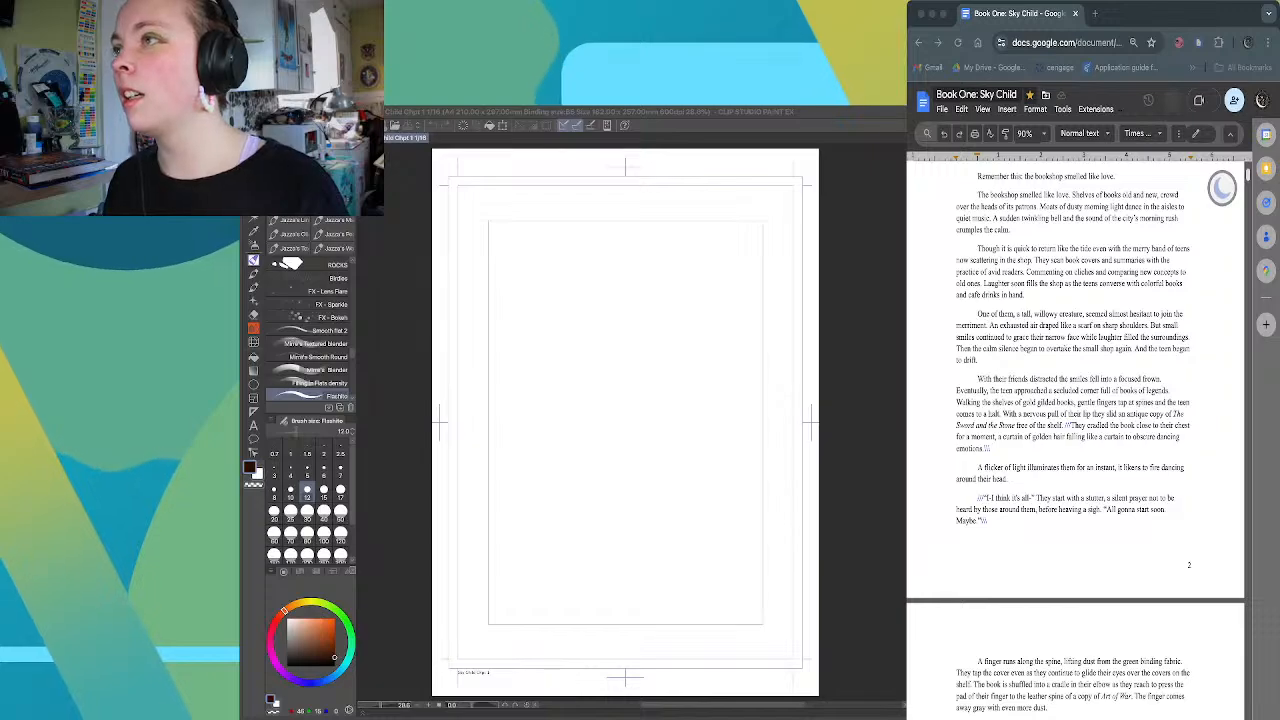
pyautogui.scroll(1, 1075, 440)
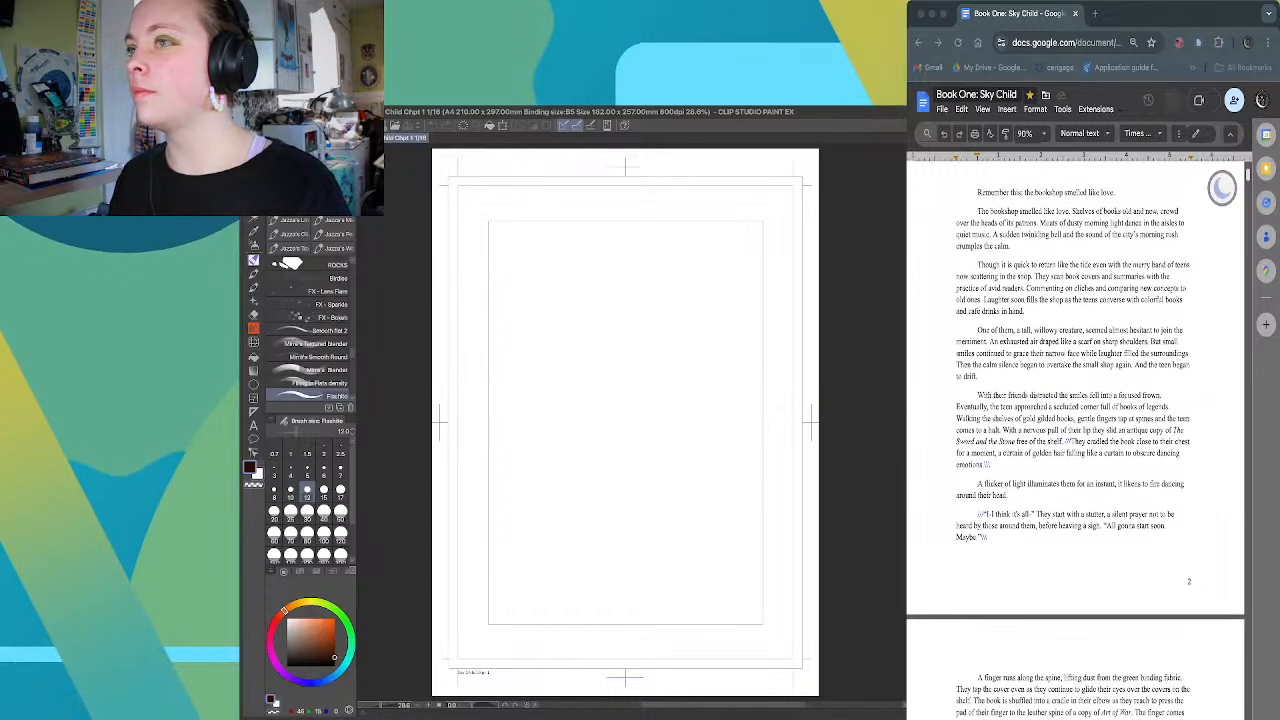
pyautogui.scroll(3, 521, 450)
pyautogui.scroll(-3, 521, 450)
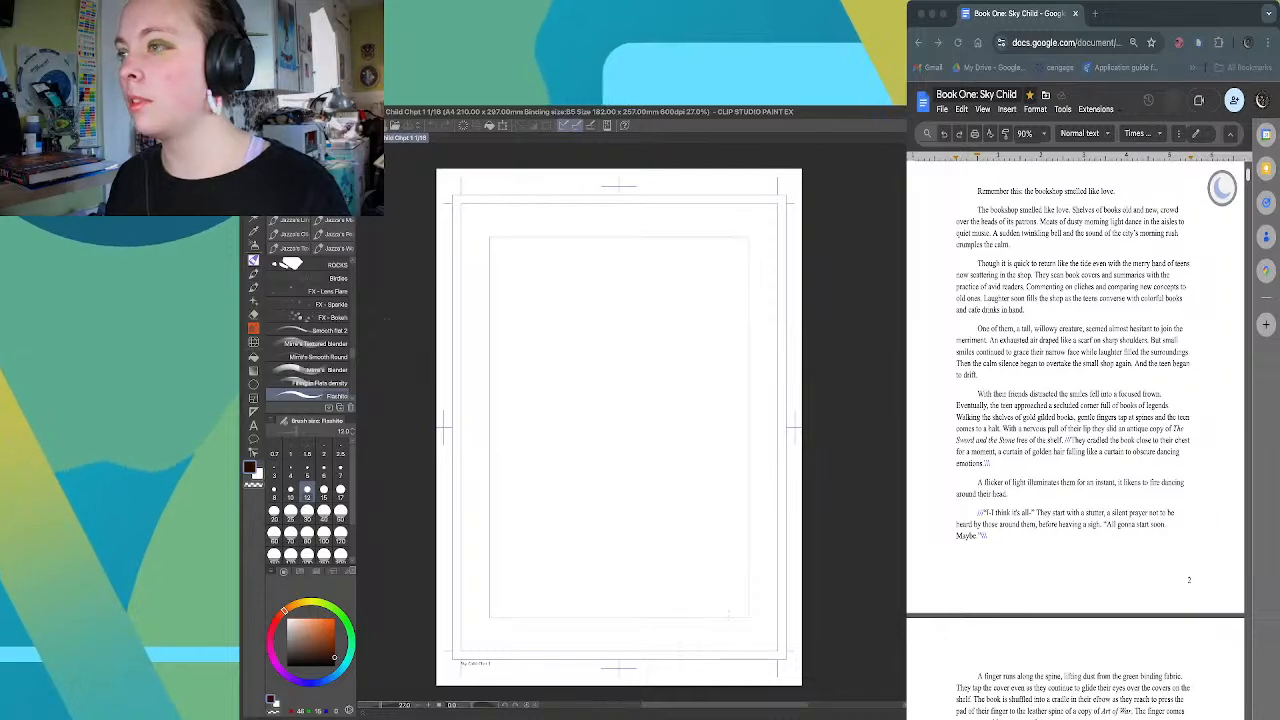
# Handwrite "This tale is a Tragedy" on two lines in the middle of the first comic page
pyautogui.scroll(8, 729, 614)
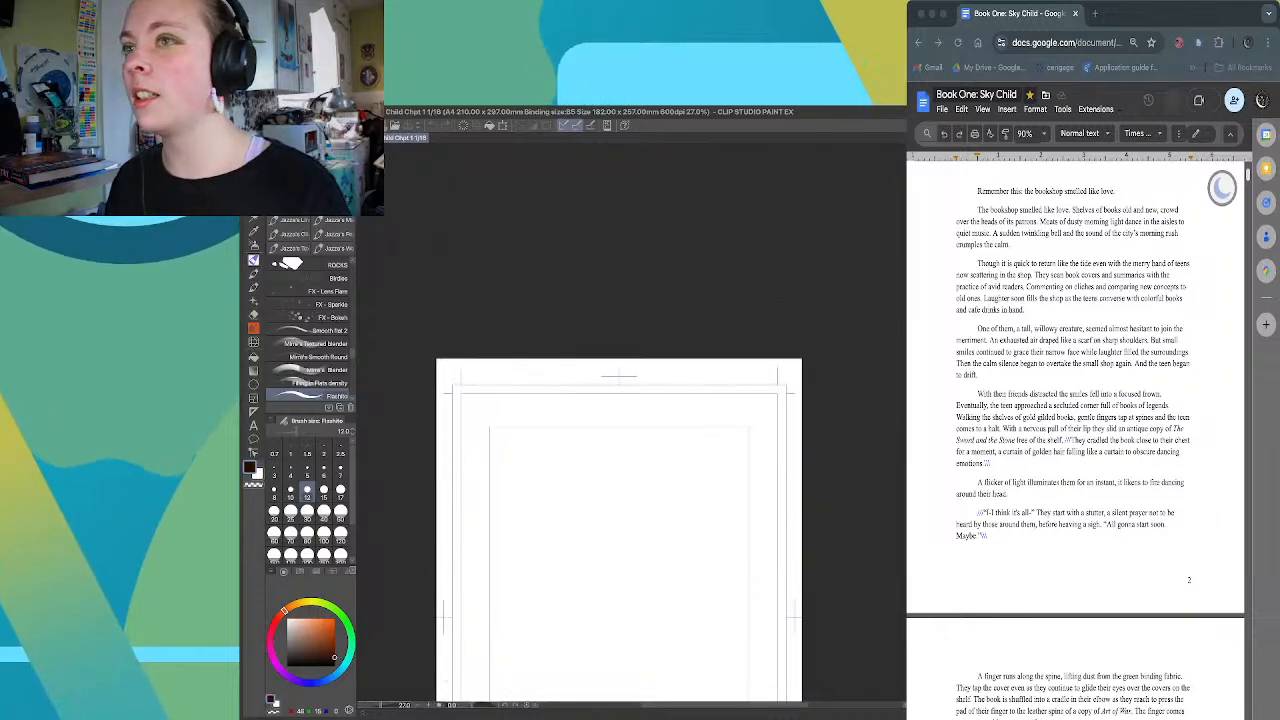
pyautogui.scroll(-10, 729, 614)
pyautogui.scroll(2, 729, 614)
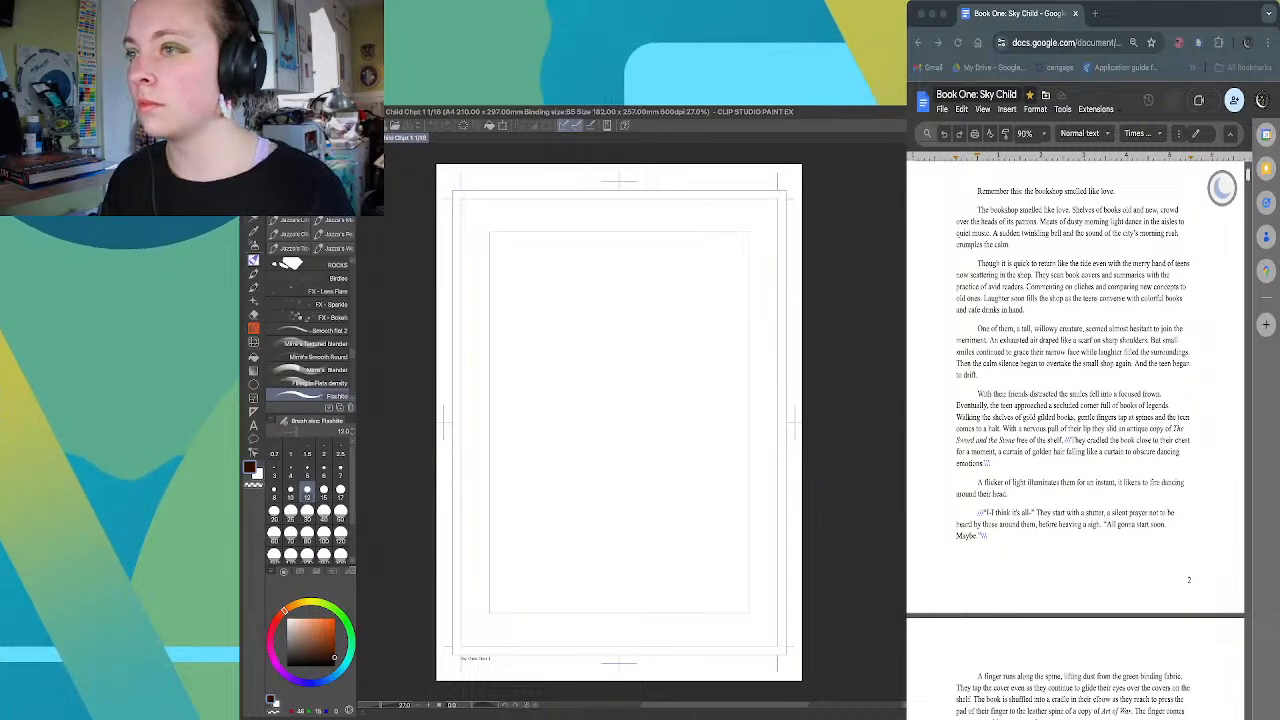
pyautogui.moveTo(555, 382); pyautogui.dragTo(600, 384)
pyautogui.moveTo(604, 386); pyautogui.dragTo(678, 392)
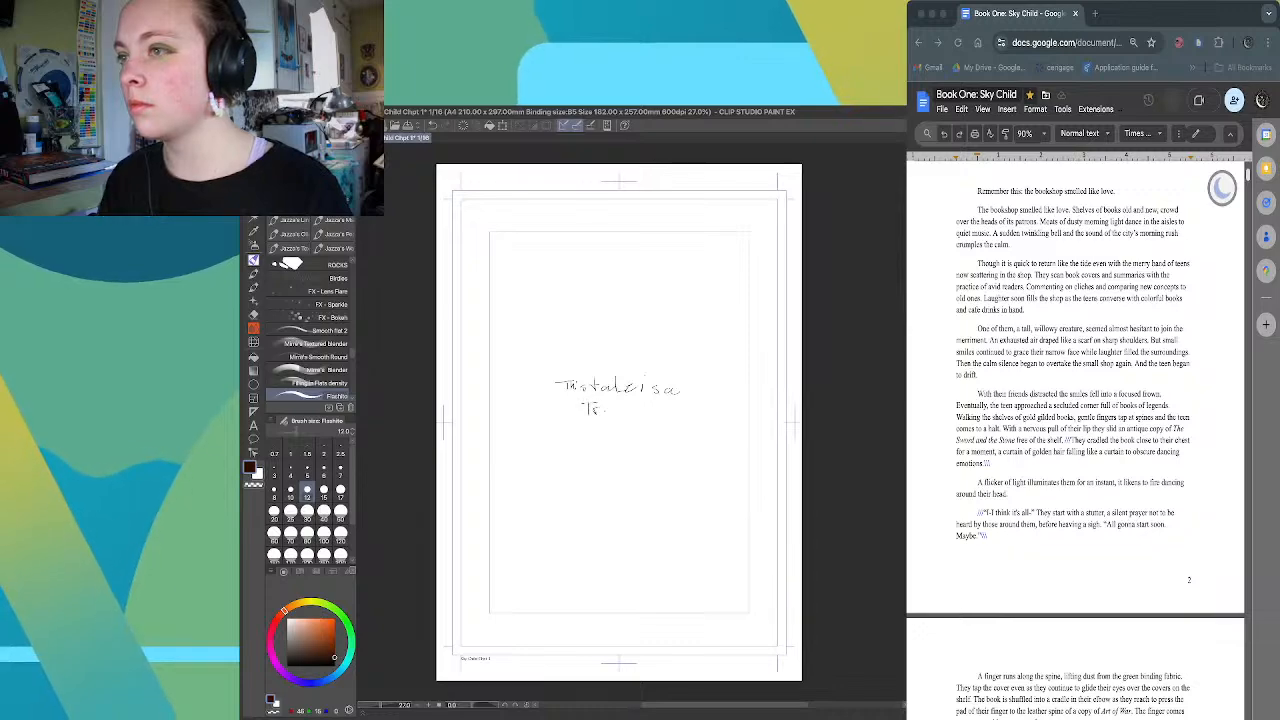
pyautogui.moveTo(628, 408); pyautogui.dragTo(626, 426)
pyautogui.moveTo(640, 410); pyautogui.dragTo(648, 412)
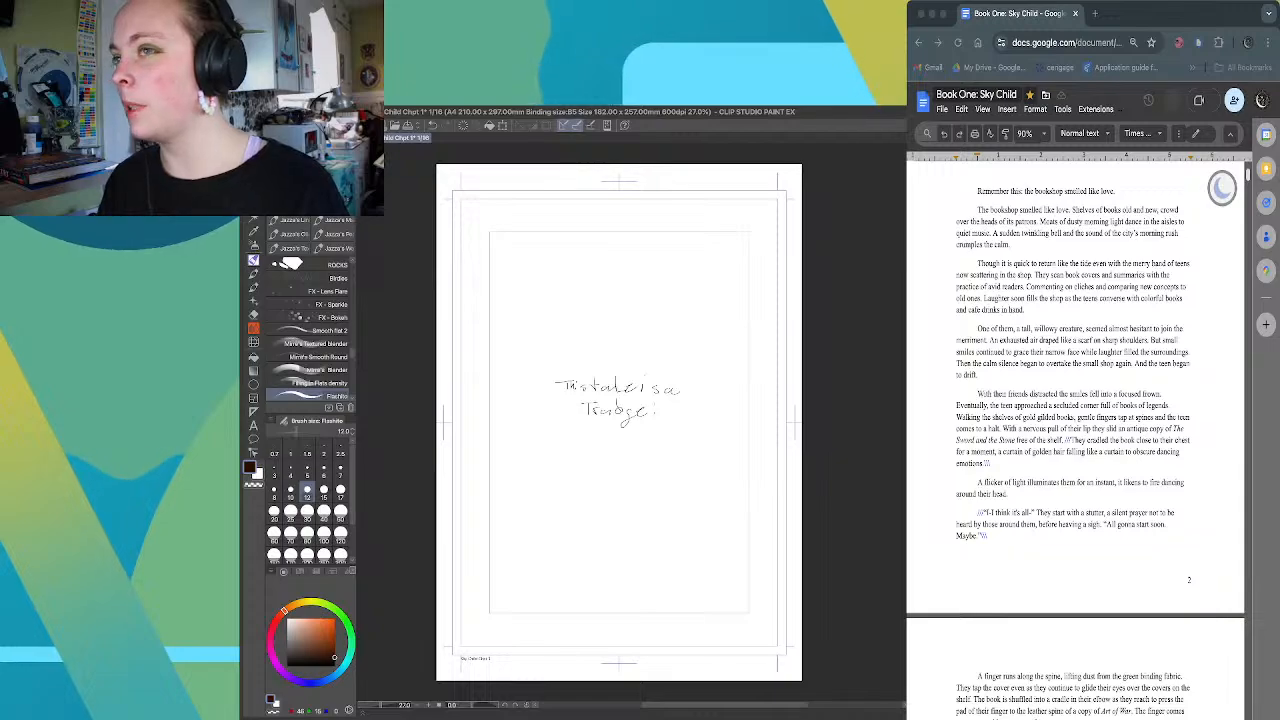
pyautogui.moveTo(654, 408)
pyautogui.mouseDown()
pyautogui.moveTo(669, 410)
pyautogui.moveTo(660, 425)
pyautogui.mouseUp()
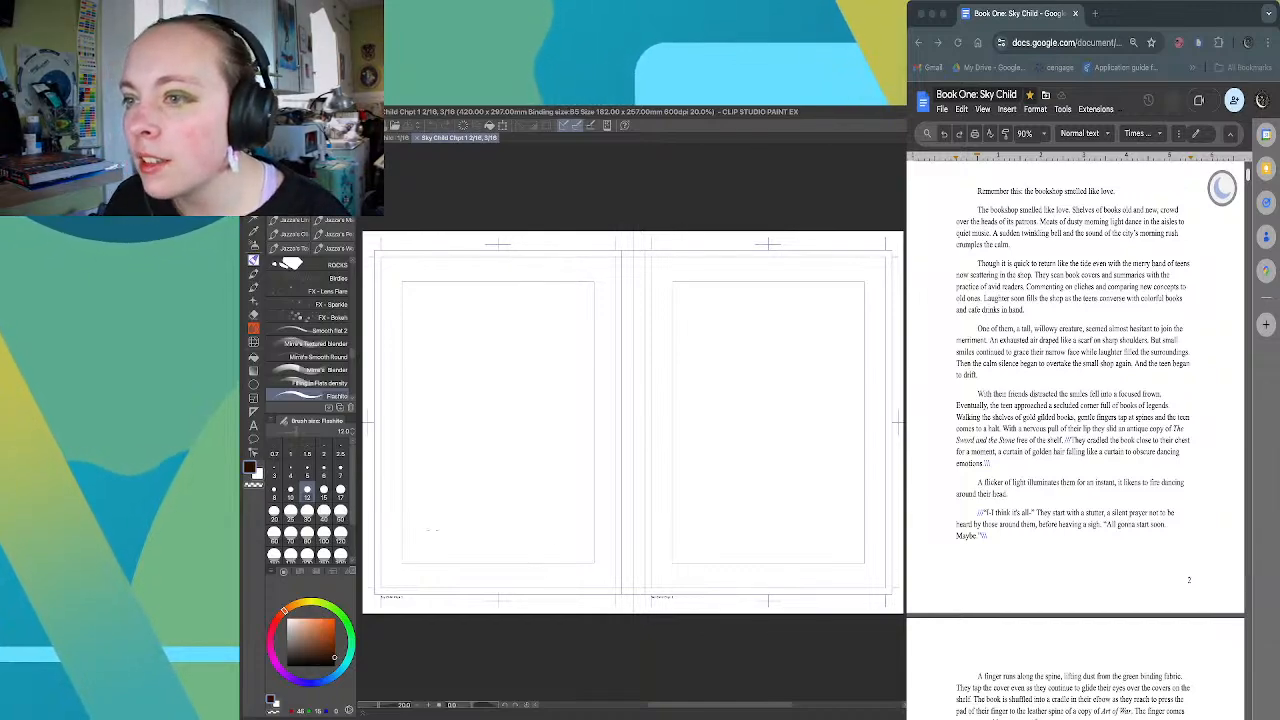
pyautogui.moveTo(430, 546); pyautogui.dragTo(374, 580)
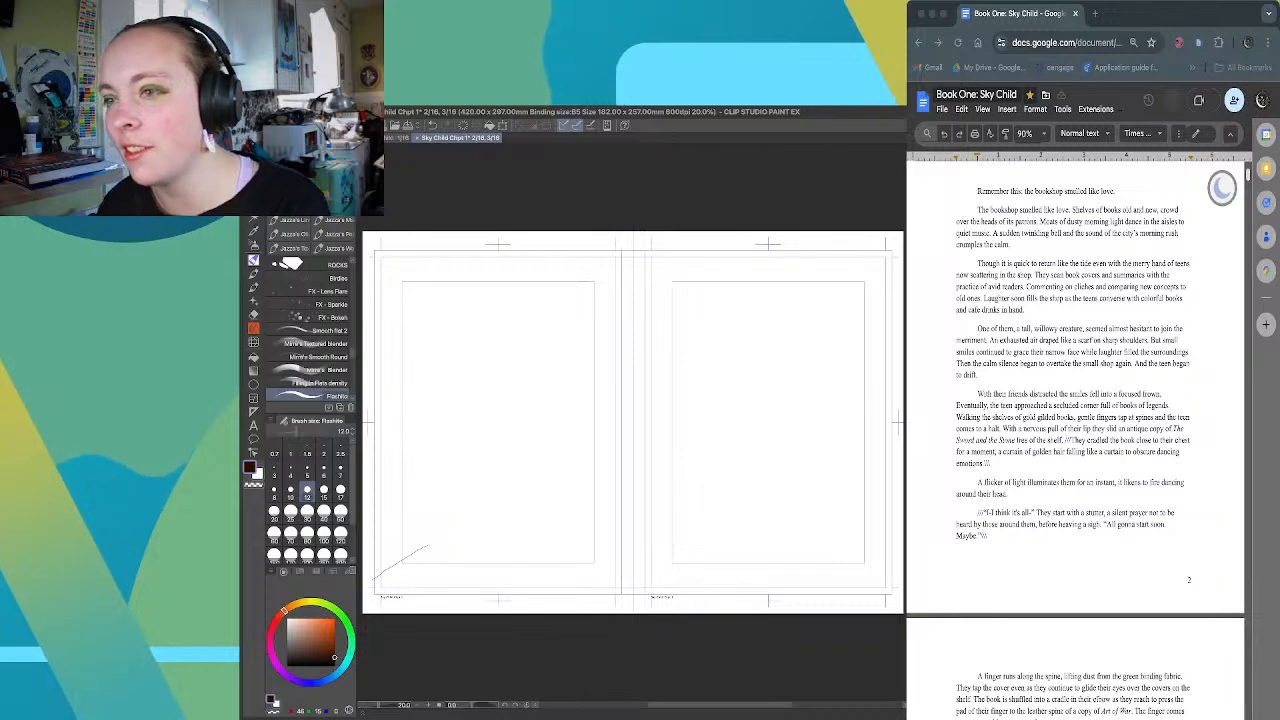
pyautogui.press('super+z')
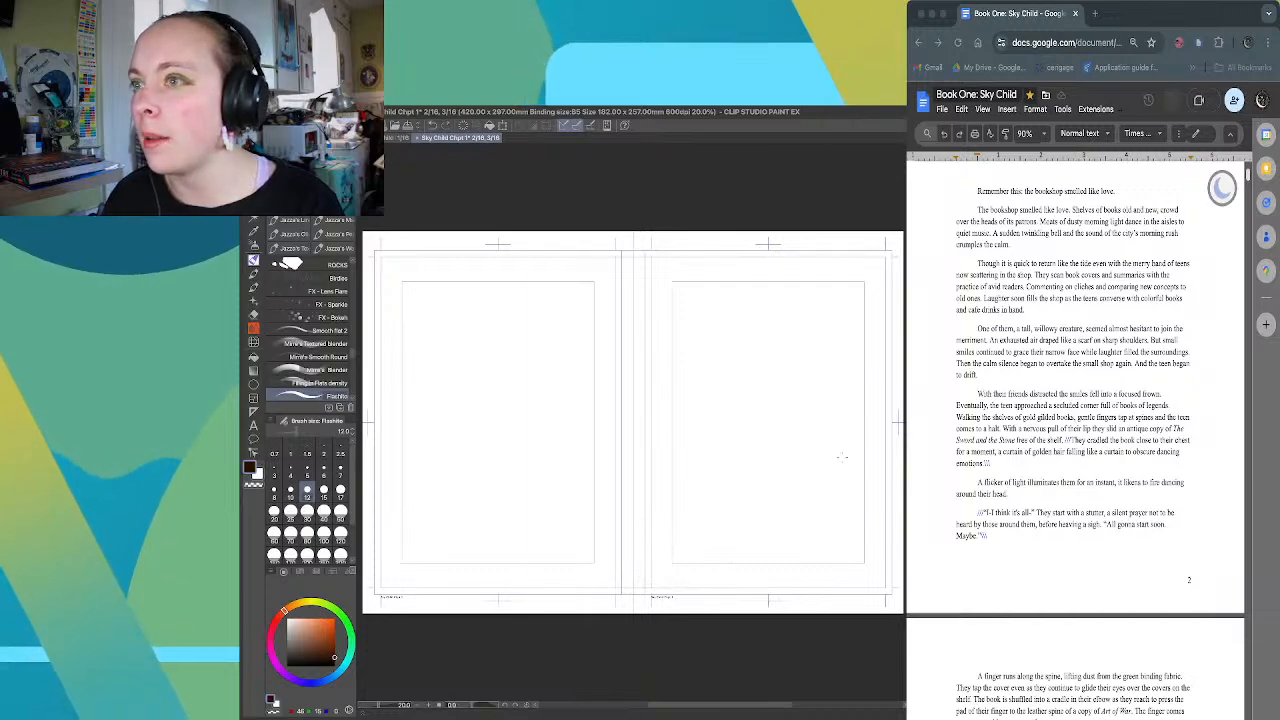
pyautogui.moveTo(615, 490)
pyautogui.mouseDown()
pyautogui.moveTo(766, 522)
pyautogui.moveTo(697, 542)
pyautogui.mouseUp()
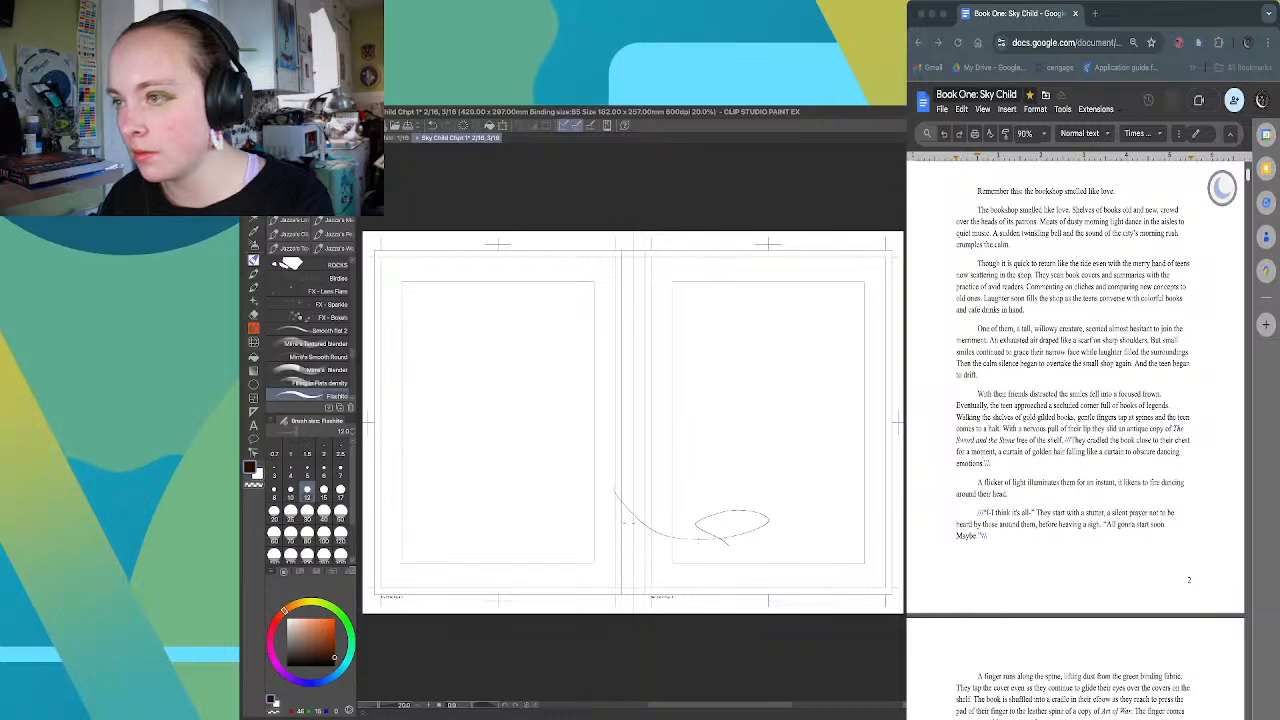
pyautogui.press('super+z')
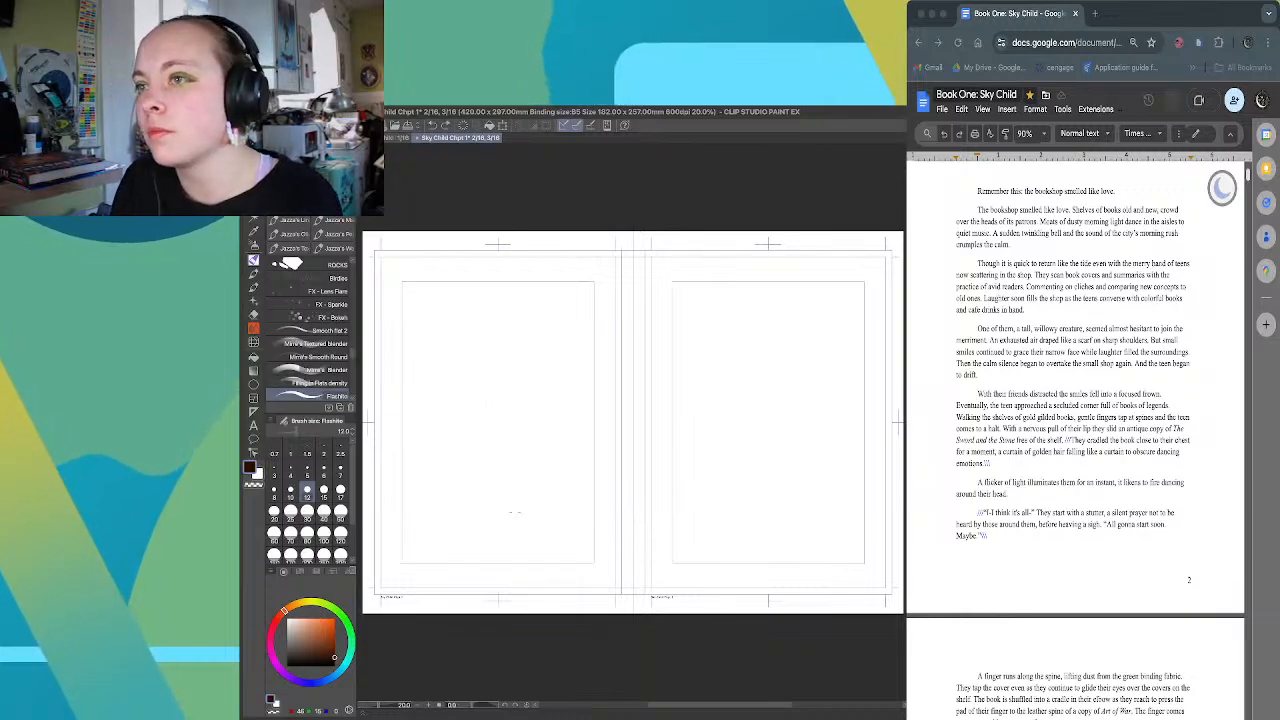
pyautogui.moveTo(541, 488); pyautogui.dragTo(534, 543)
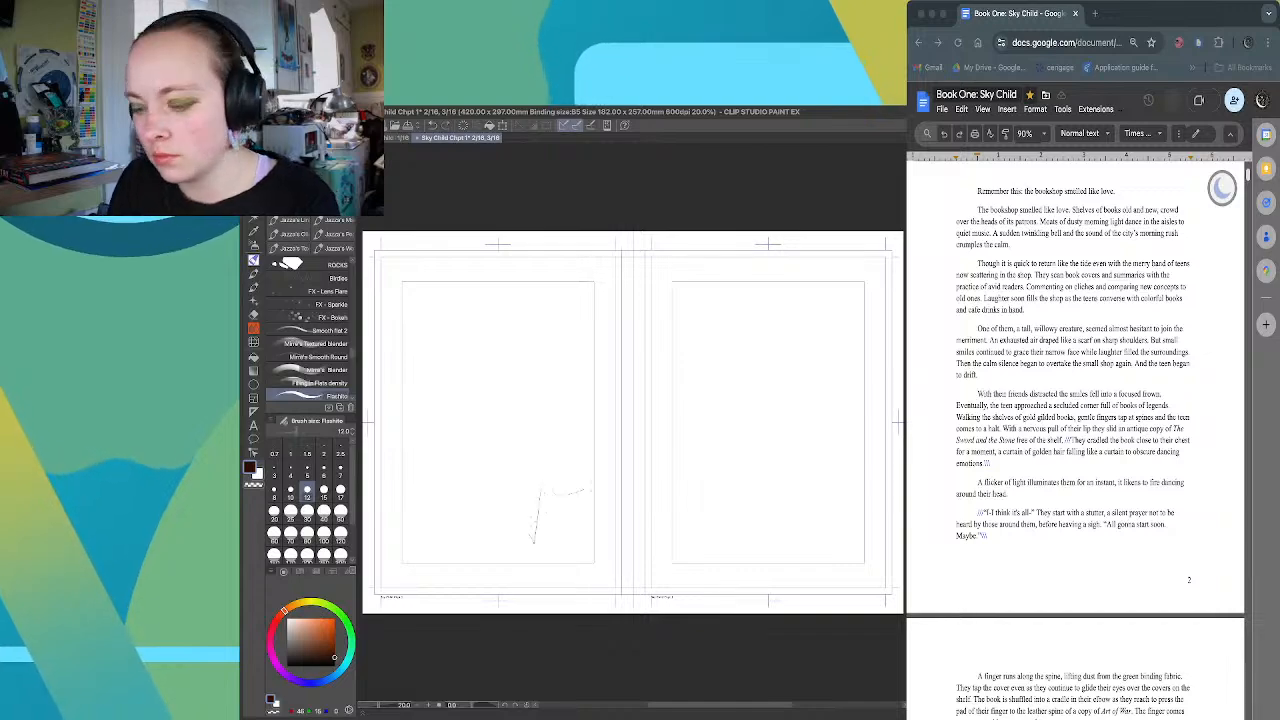
pyautogui.moveTo(538, 497); pyautogui.dragTo(593, 487)
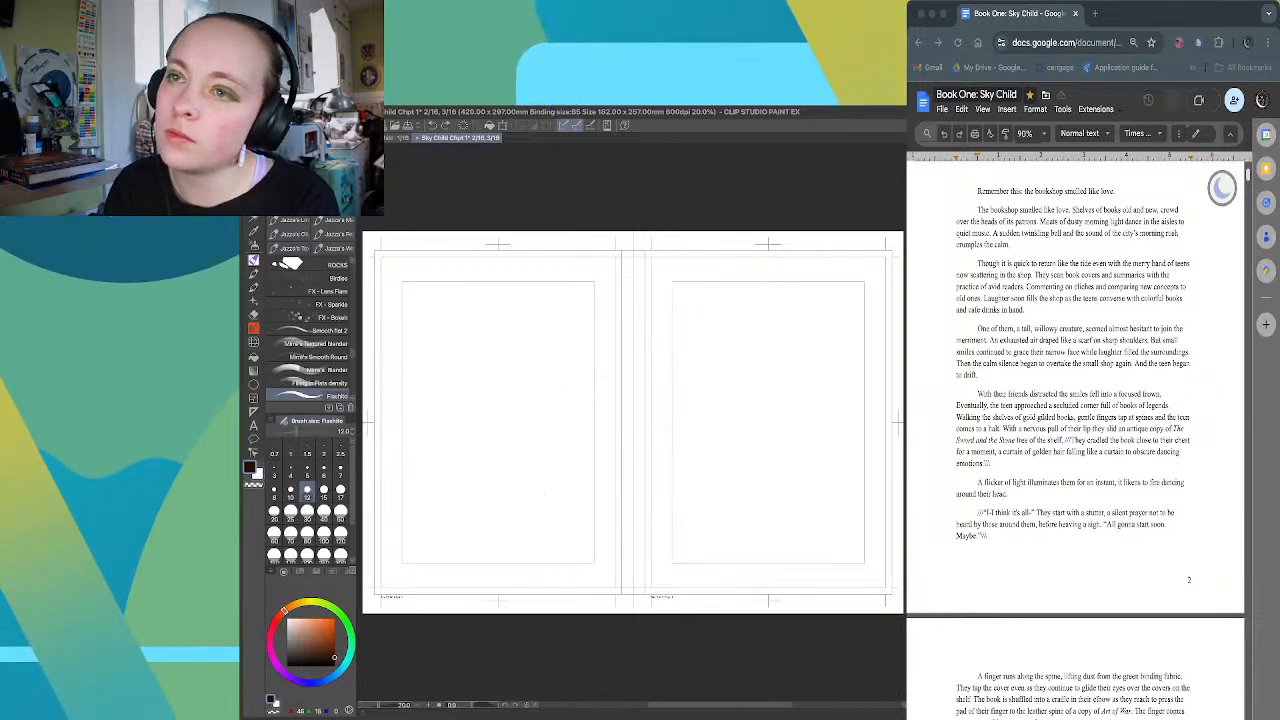
# Try a diagonal gradient across the whole two-page spread and undo it
pyautogui.click(253, 371)
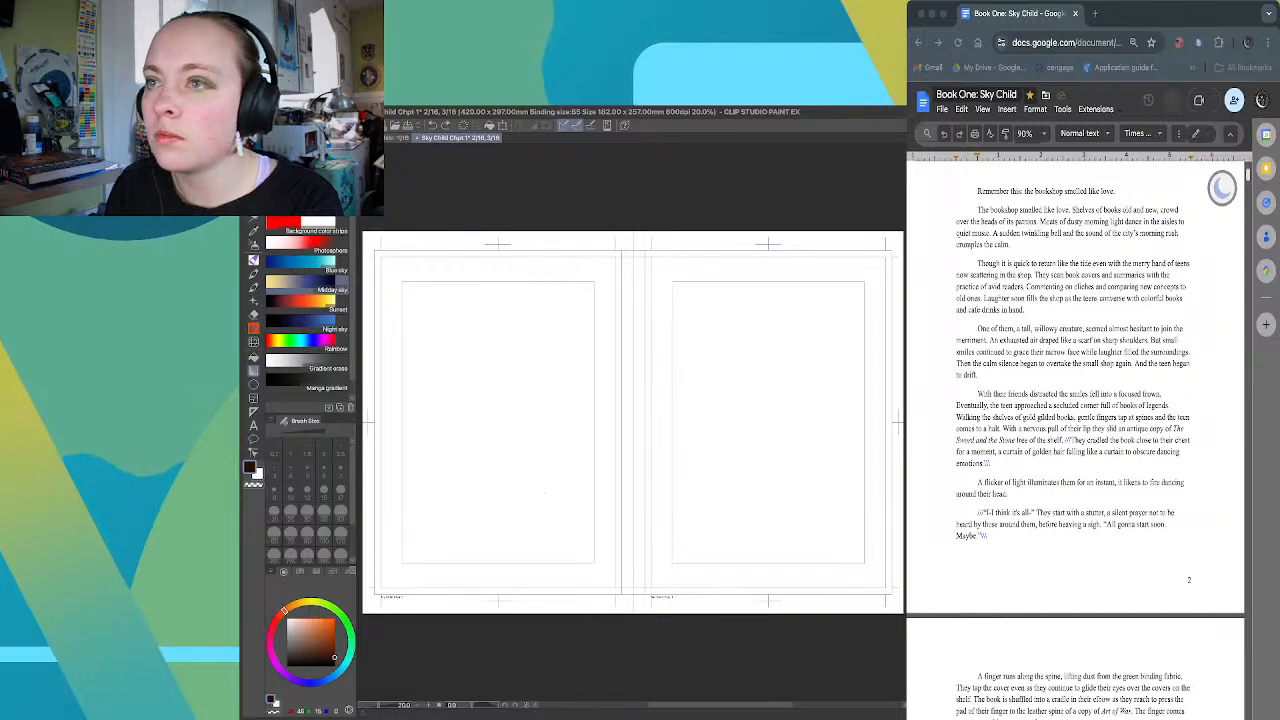
pyautogui.moveTo(392, 275); pyautogui.dragTo(570, 585)
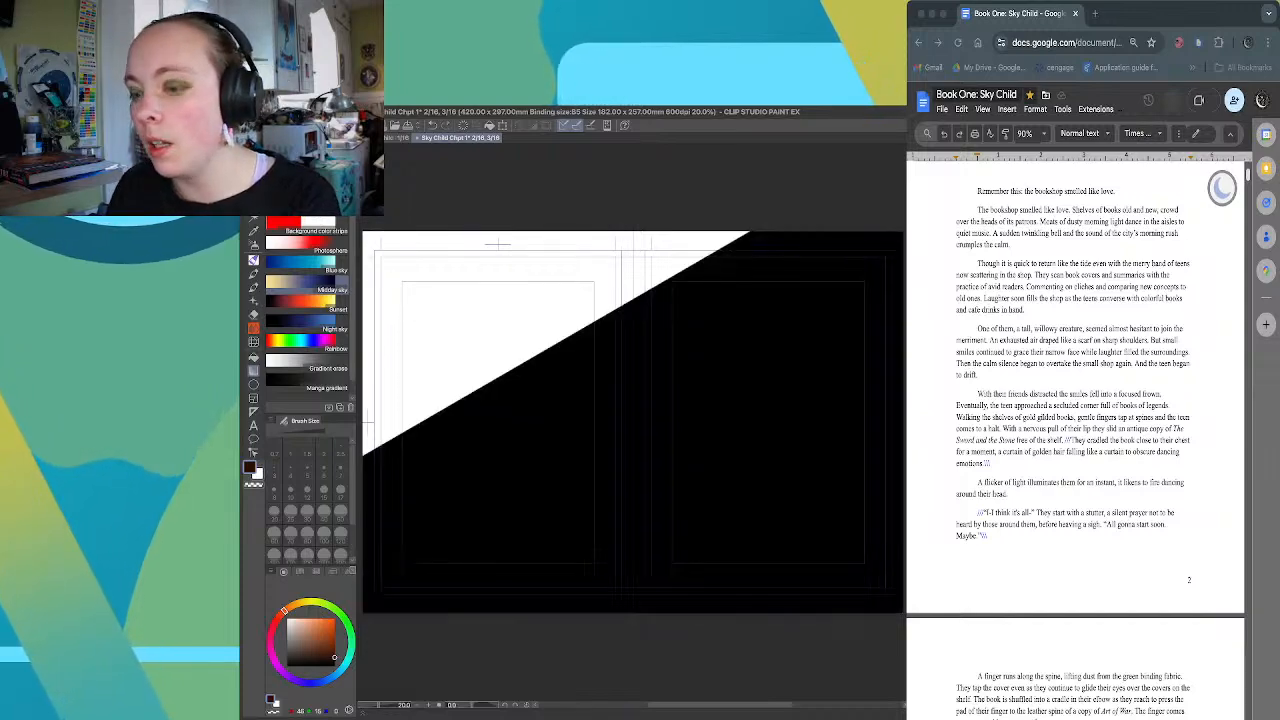
pyautogui.hotkey('ctrl', 'z')
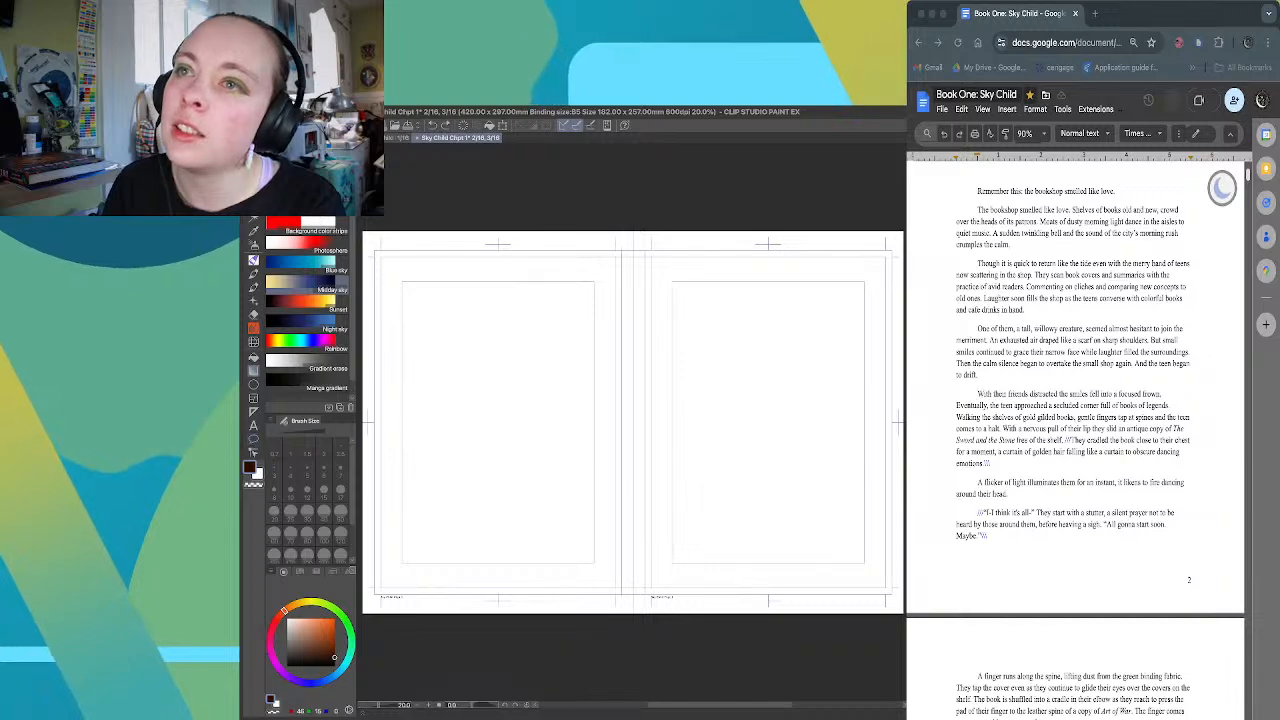
# Select the left page's rectangle and try vertical and slanted gradients inside it, undoing each attempt
pyautogui.press('m')
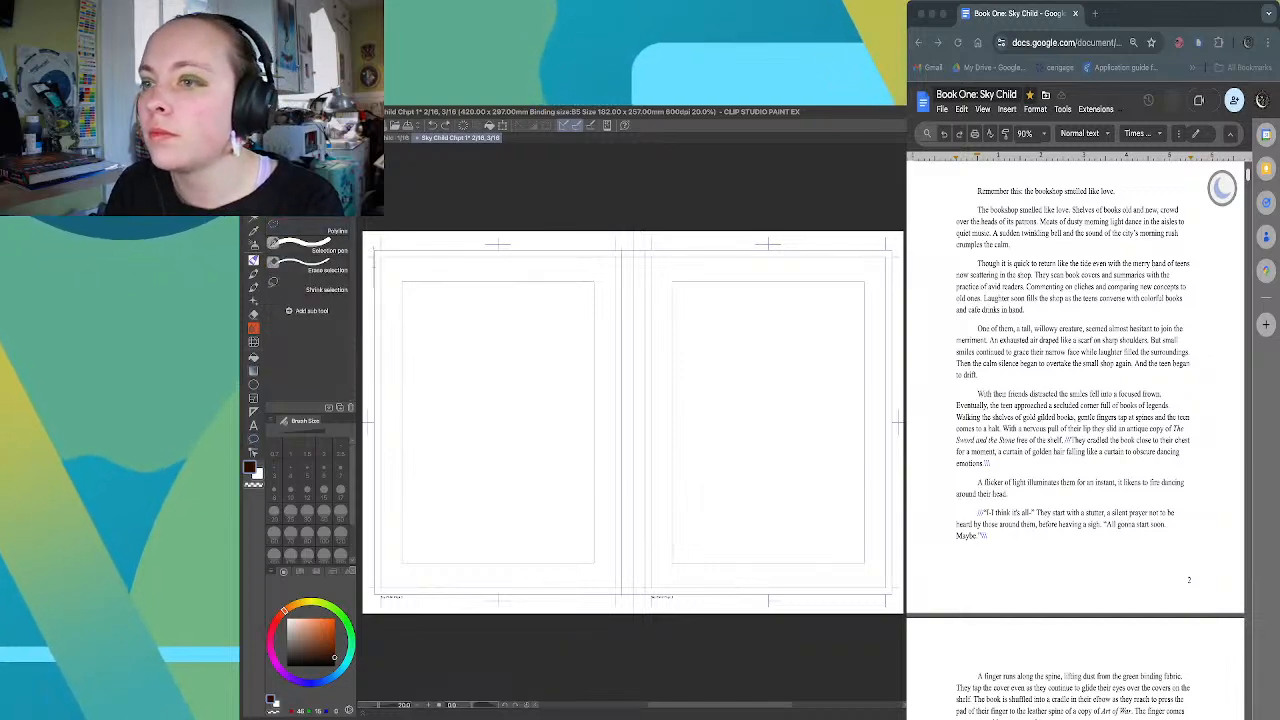
pyautogui.moveTo(374, 248); pyautogui.dragTo(628, 596)
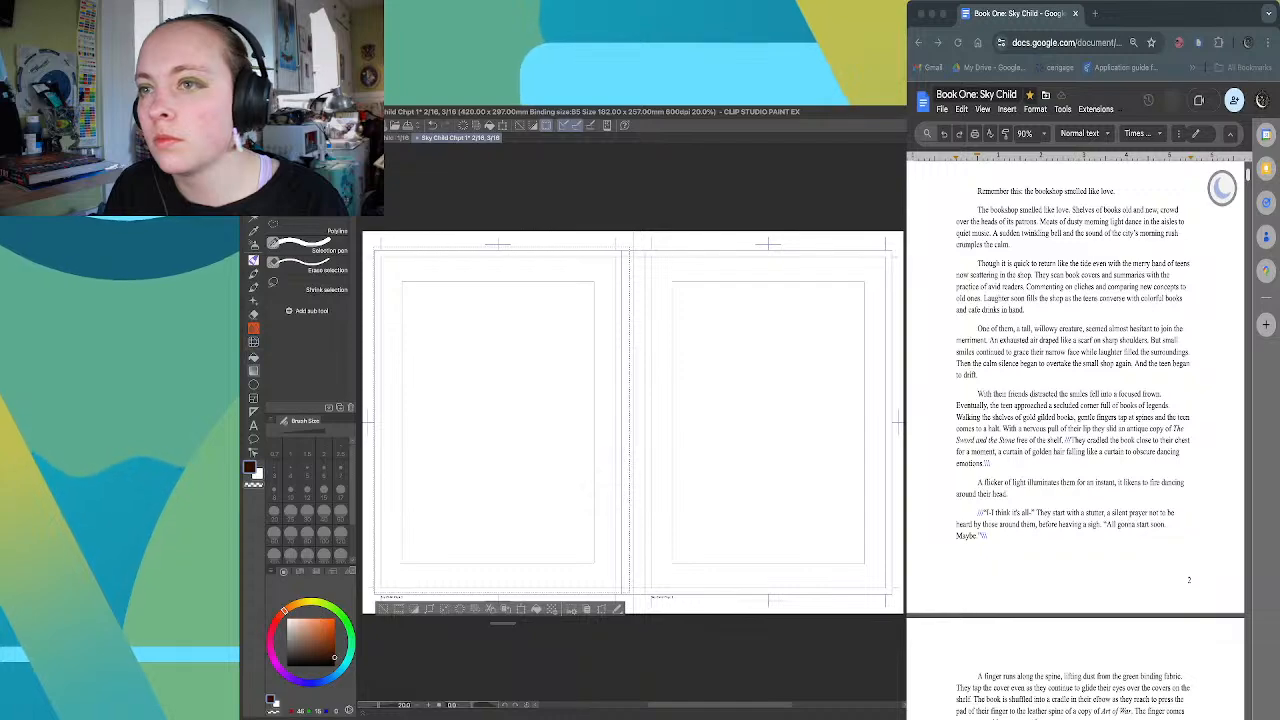
pyautogui.click(253, 369)
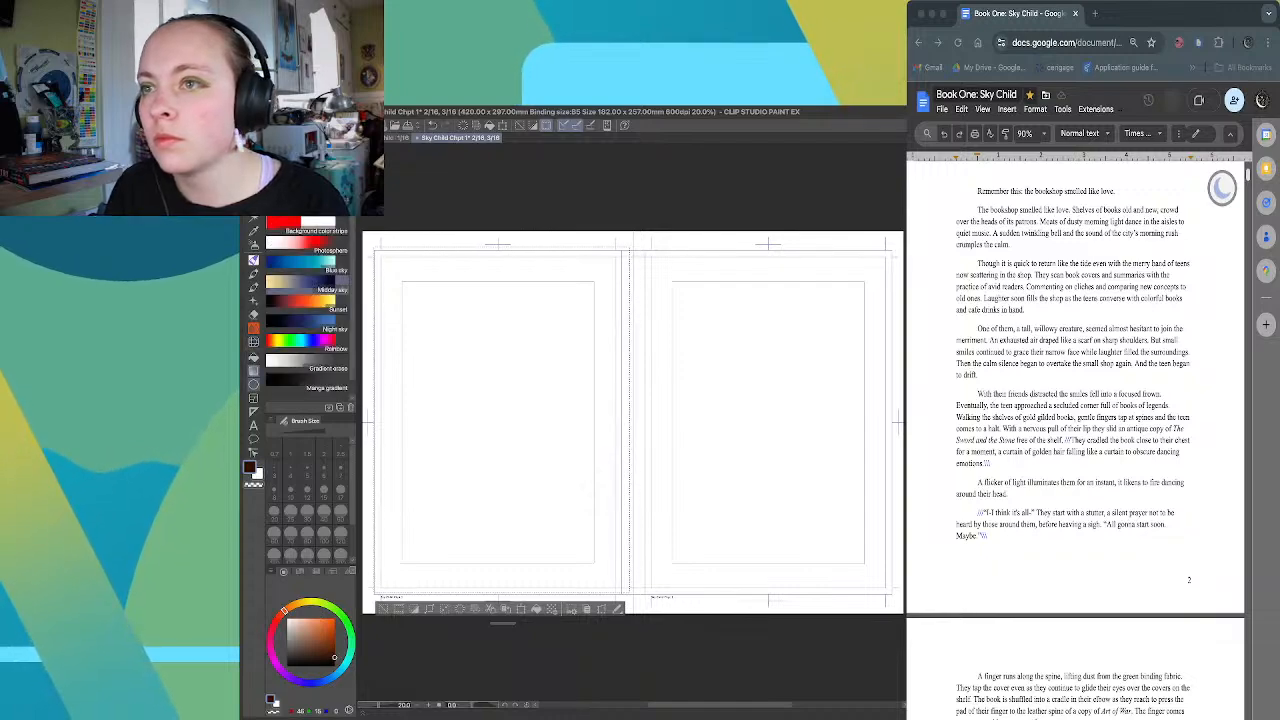
pyautogui.scroll(-1, 307, 300)
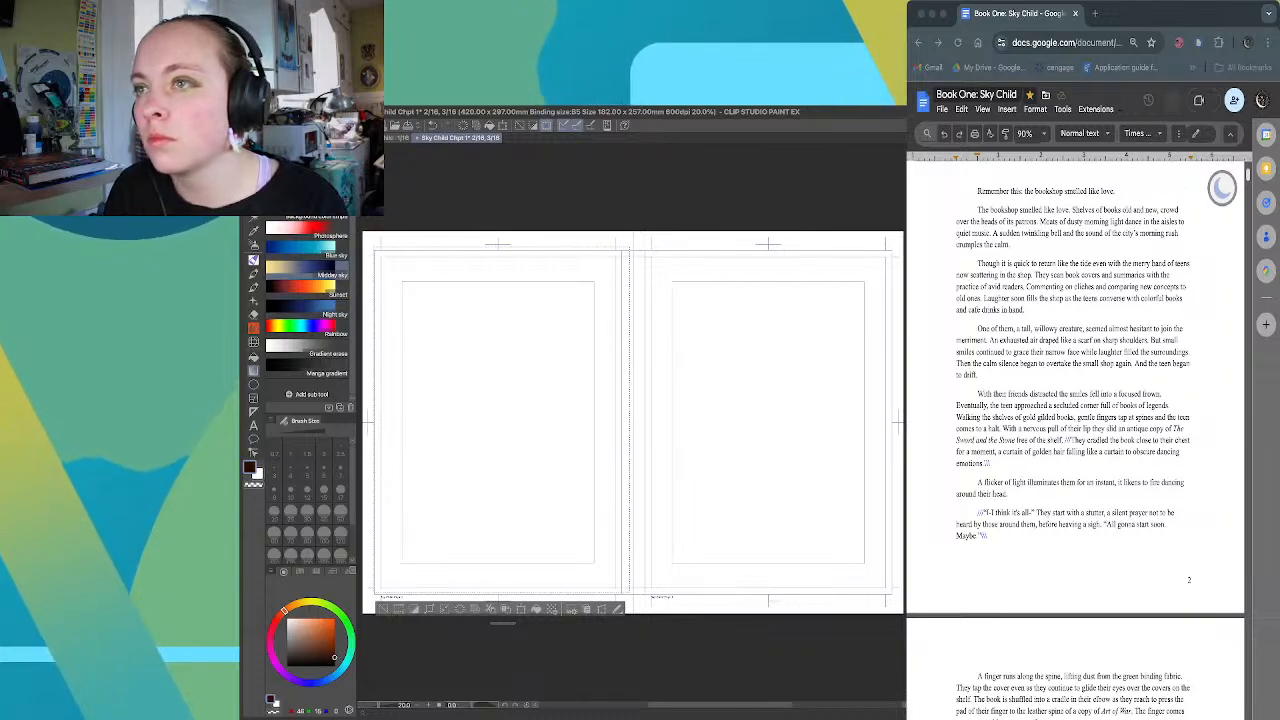
pyautogui.moveTo(485, 275); pyautogui.dragTo(485, 554)
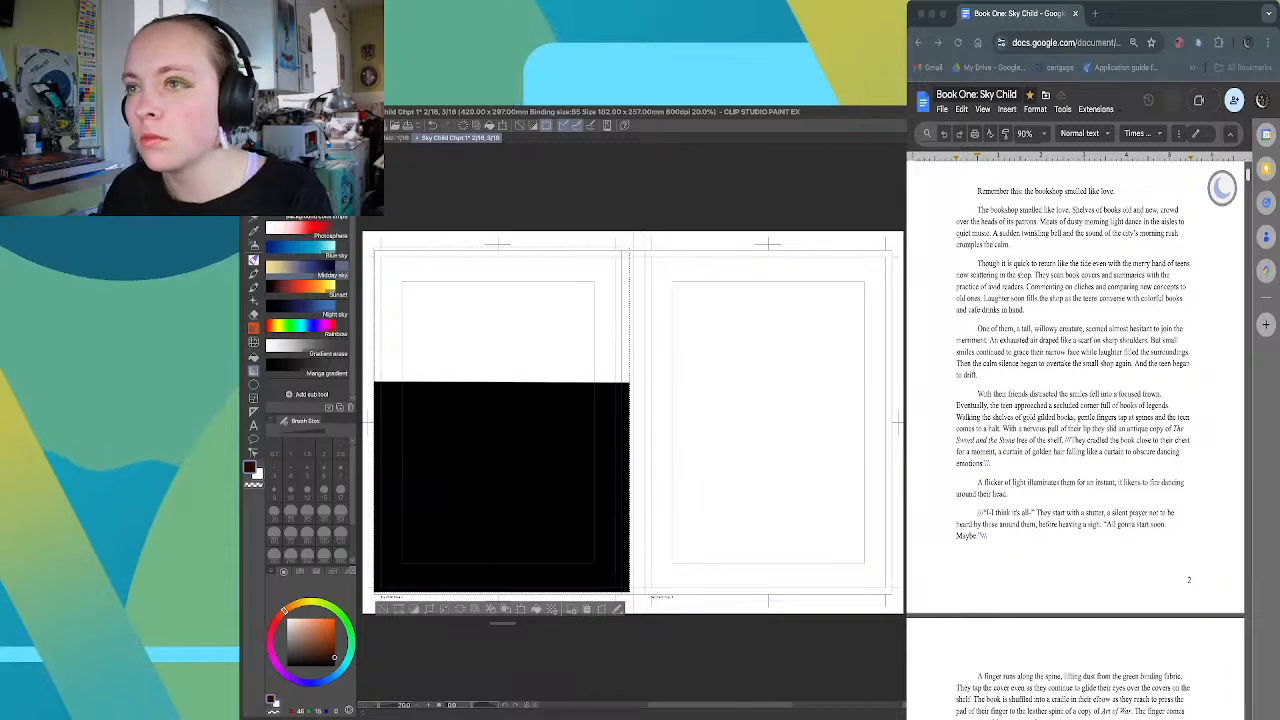
pyautogui.hotkey('ctrl', 'z')
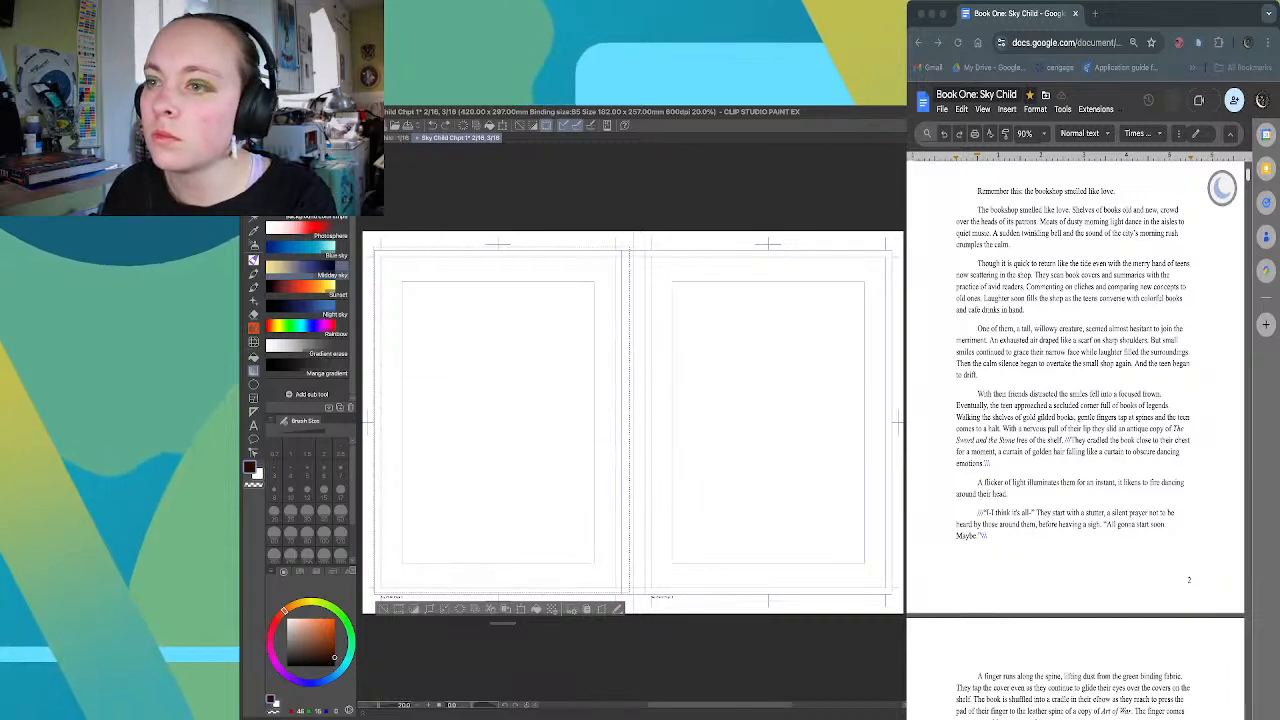
pyautogui.moveTo(535, 286); pyautogui.dragTo(417, 560)
pyautogui.hotkey('ctrl', 'z')
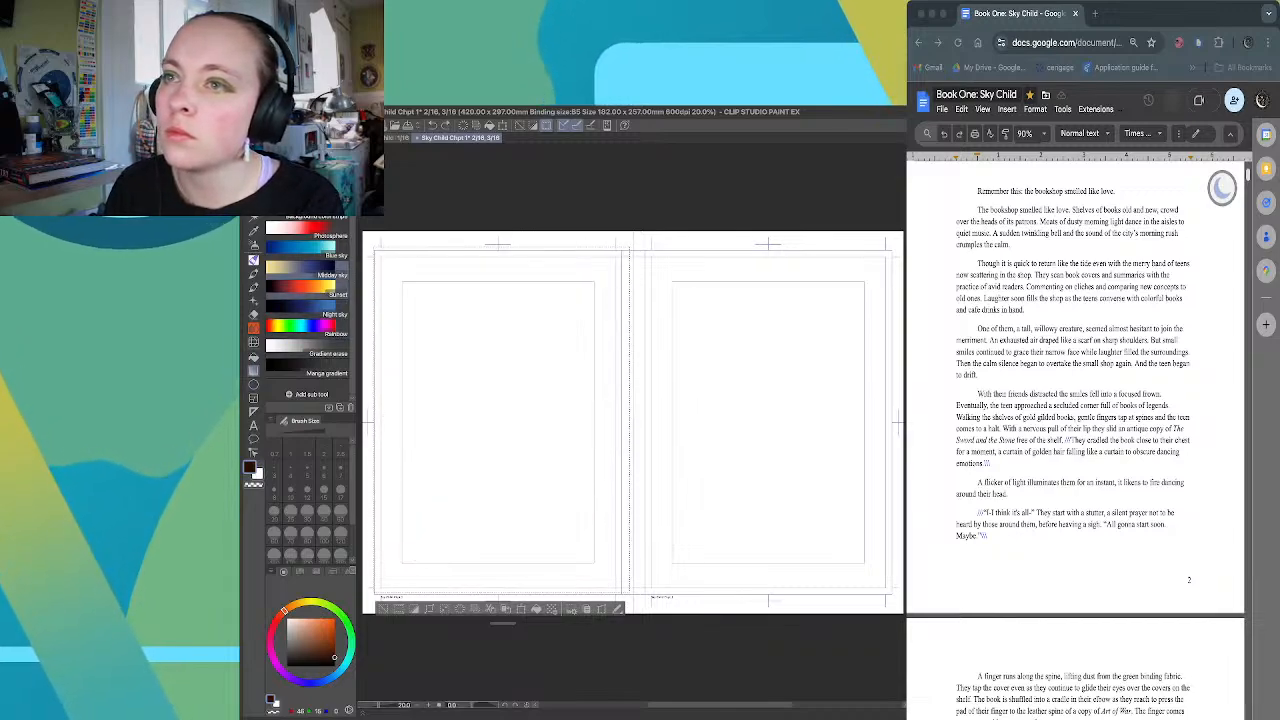
pyautogui.moveTo(438, 268); pyautogui.dragTo(520, 545)
pyautogui.hotkey('ctrl', 'z')
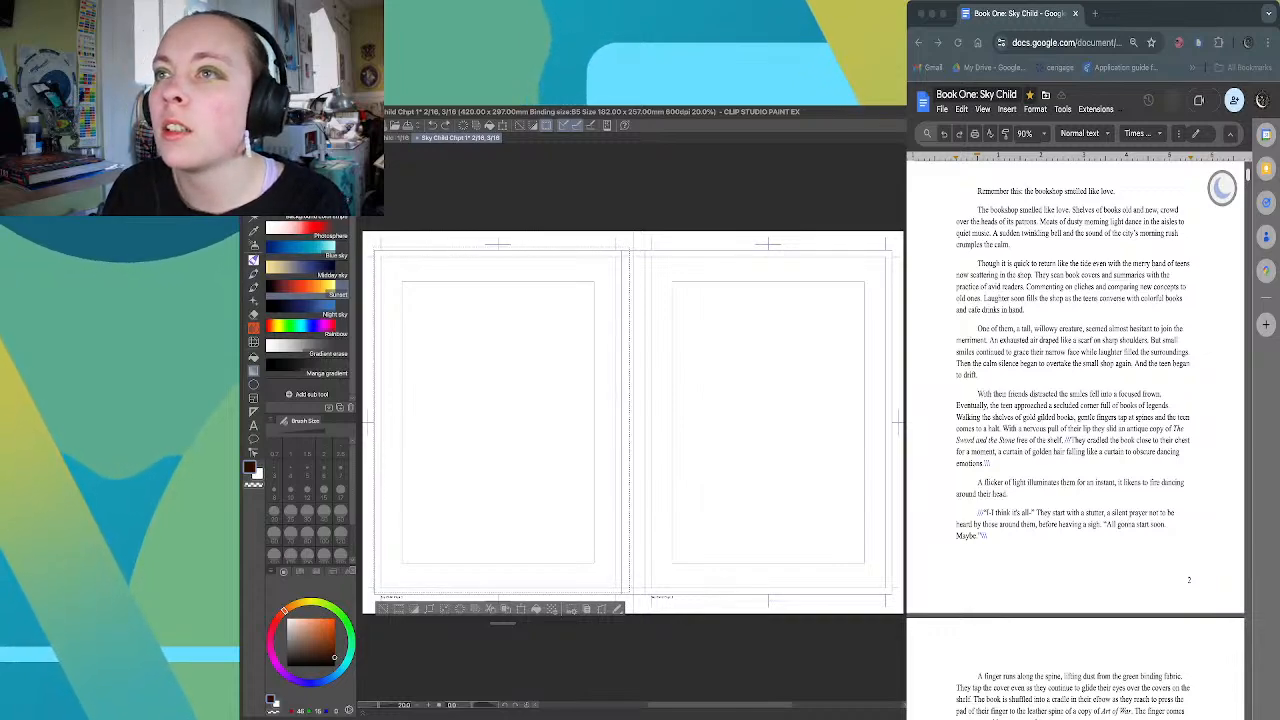
# Set the drawing colour to a light peach orange
pyautogui.click(325, 153)
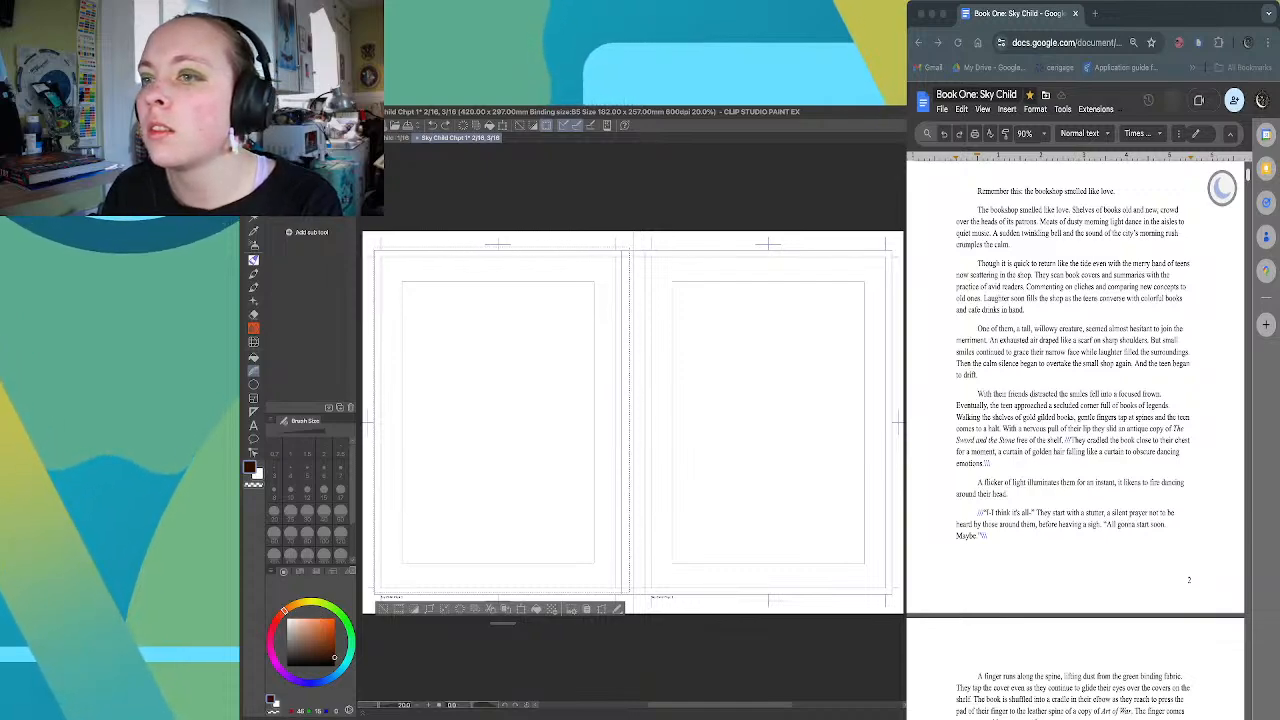
pyautogui.click(328, 618)
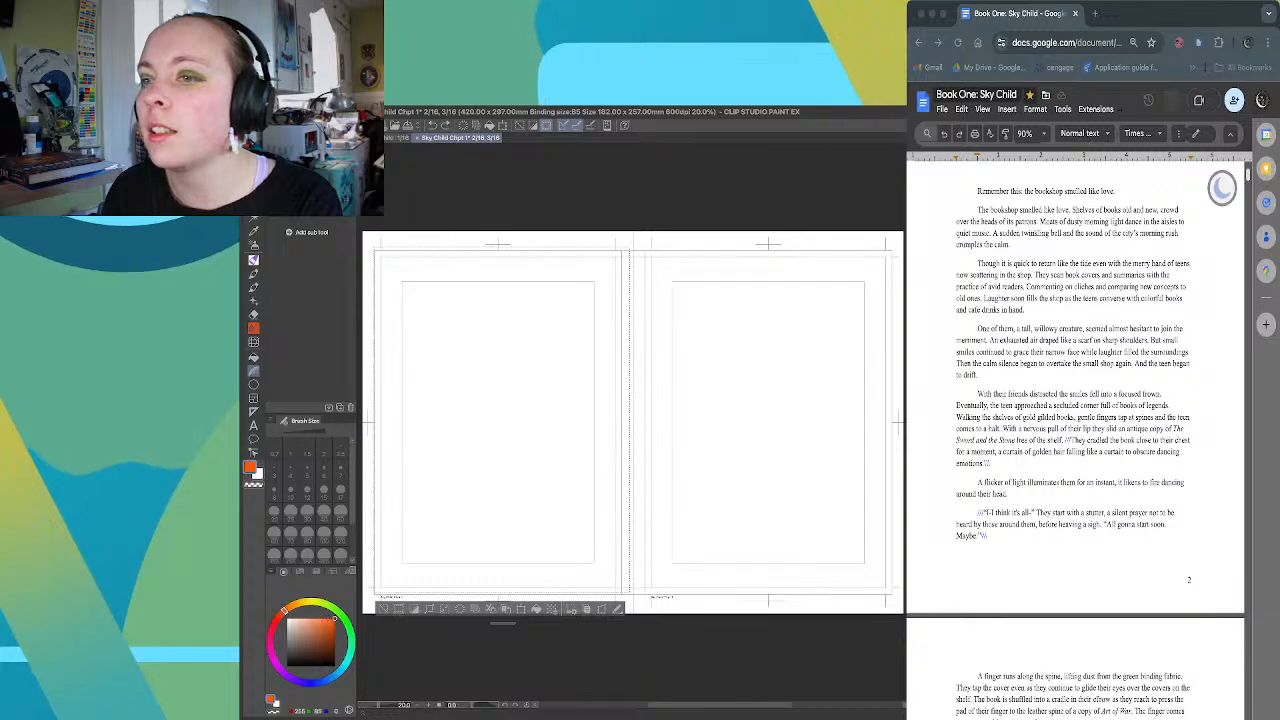
pyautogui.click(306, 602)
pyautogui.moveTo(314, 618)
pyautogui.mouseDown()
pyautogui.moveTo(301, 603)
pyautogui.moveTo(270, 637)
pyautogui.moveTo(286, 608)
pyautogui.mouseUp()
pyautogui.click(307, 618)
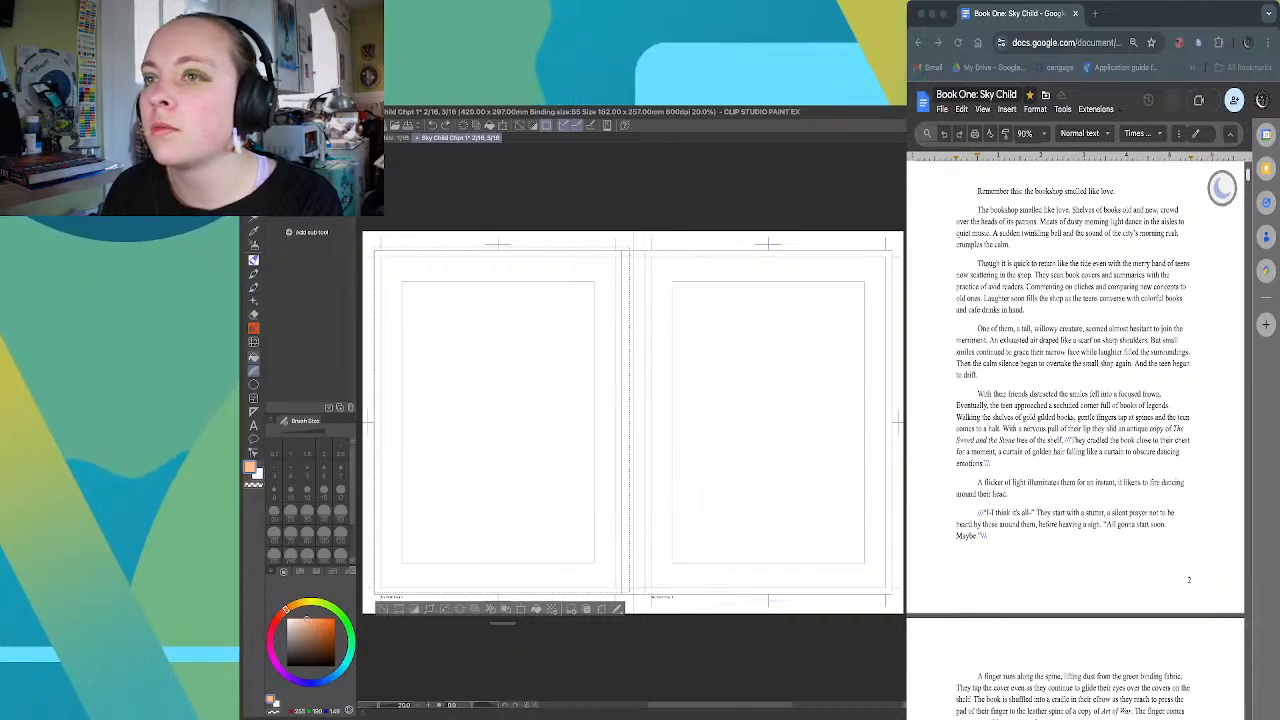
# Try more gradients at different slants on the selected left page, undo them and clear the selection
pyautogui.click(253, 370)
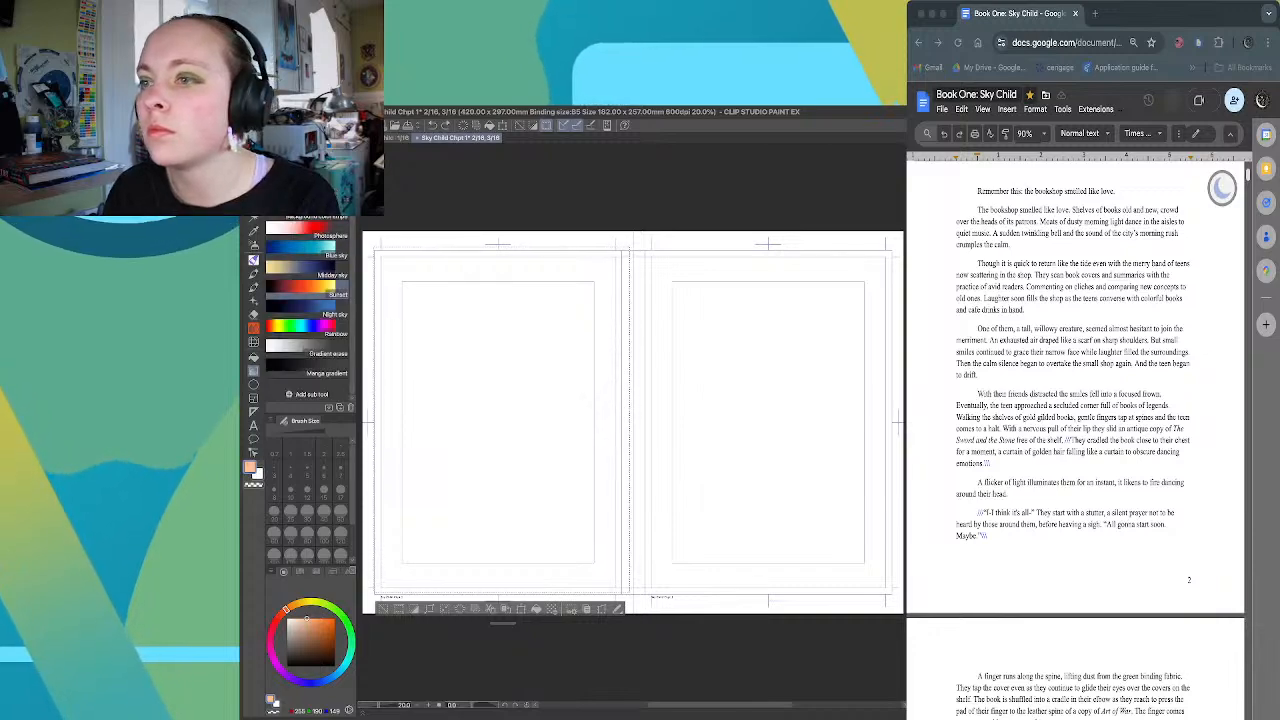
pyautogui.moveTo(457, 262); pyautogui.dragTo(473, 516)
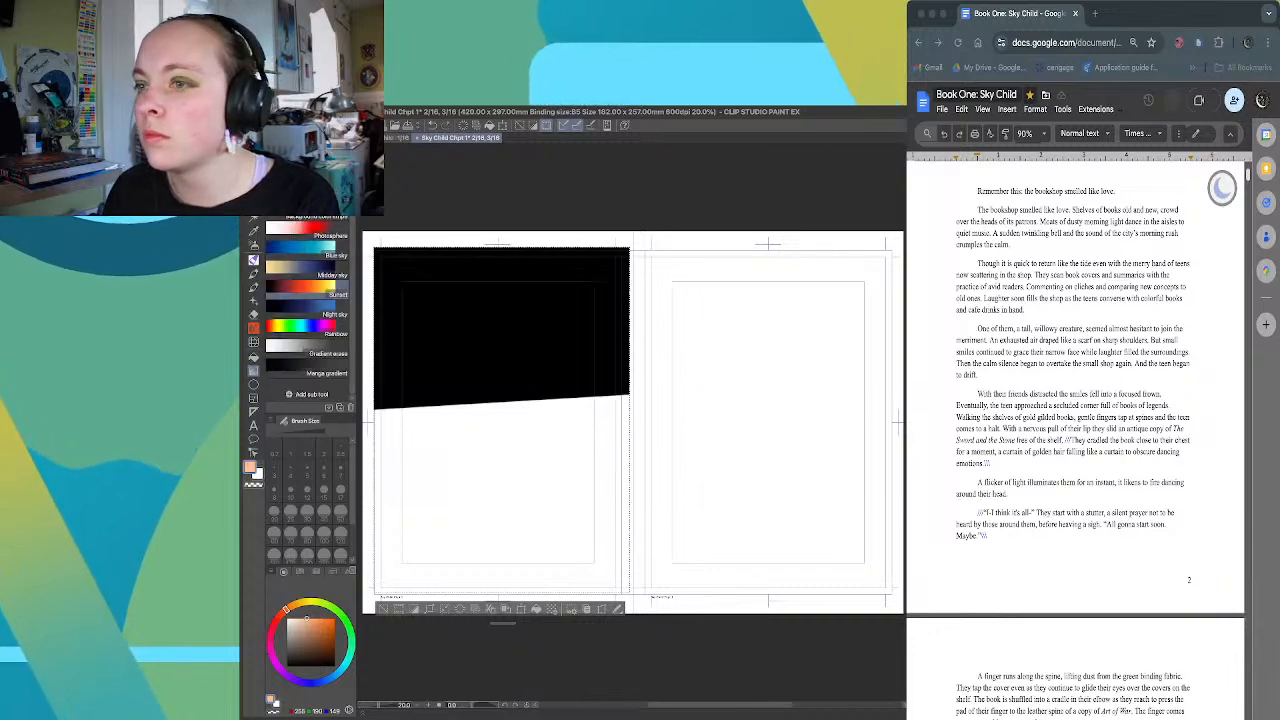
pyautogui.moveTo(469, 381); pyautogui.dragTo(469, 381)
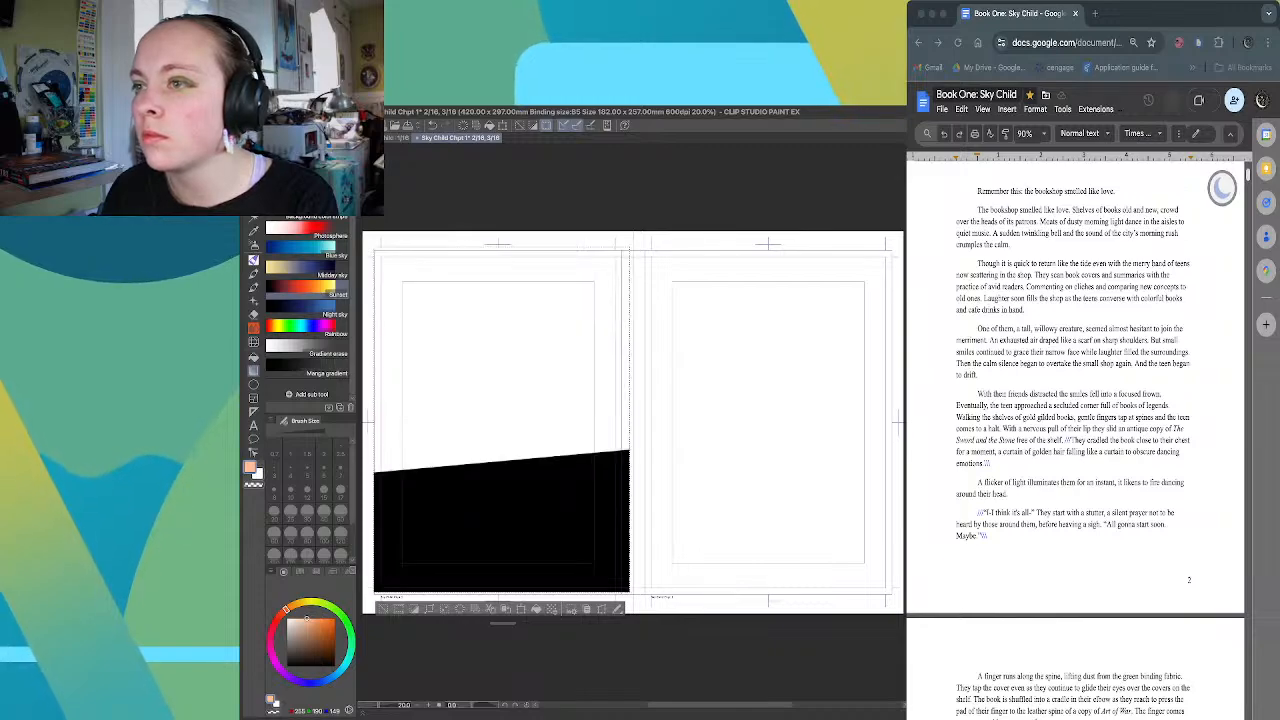
pyautogui.hotkey('ctrl', 'z')
pyautogui.hotkey('ctrl', 'z')
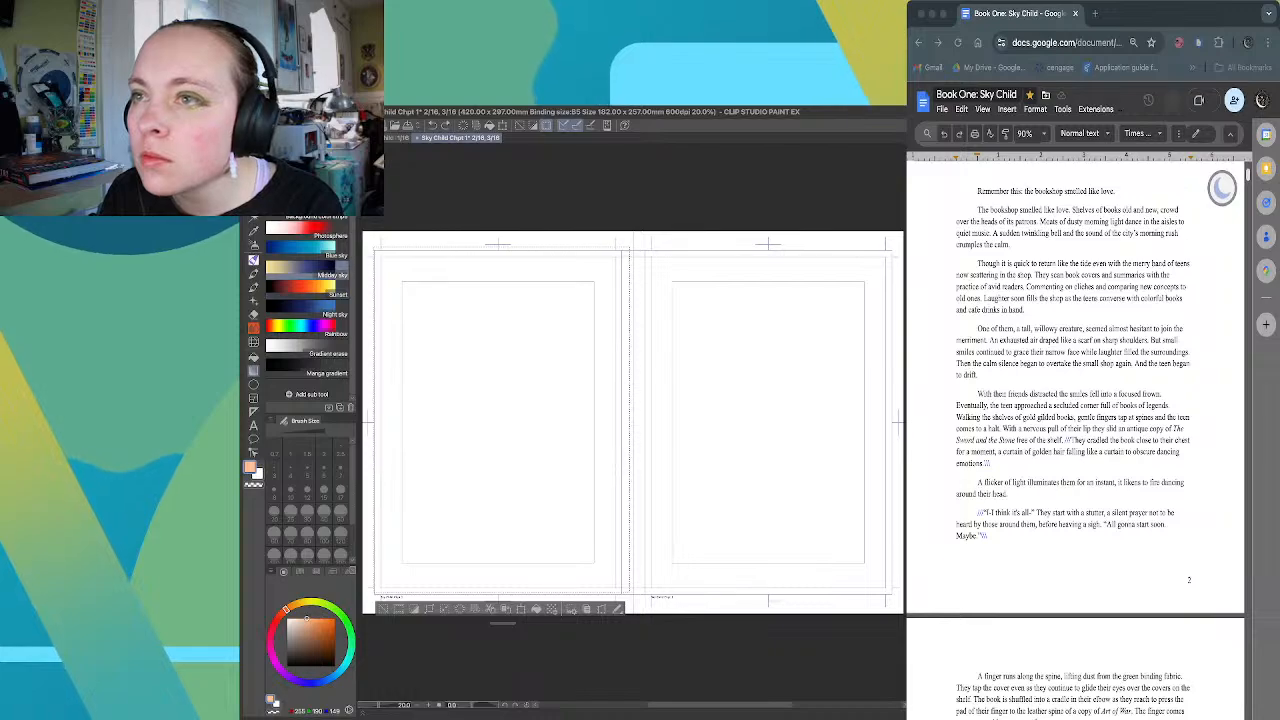
pyautogui.moveTo(437, 258); pyautogui.dragTo(531, 578)
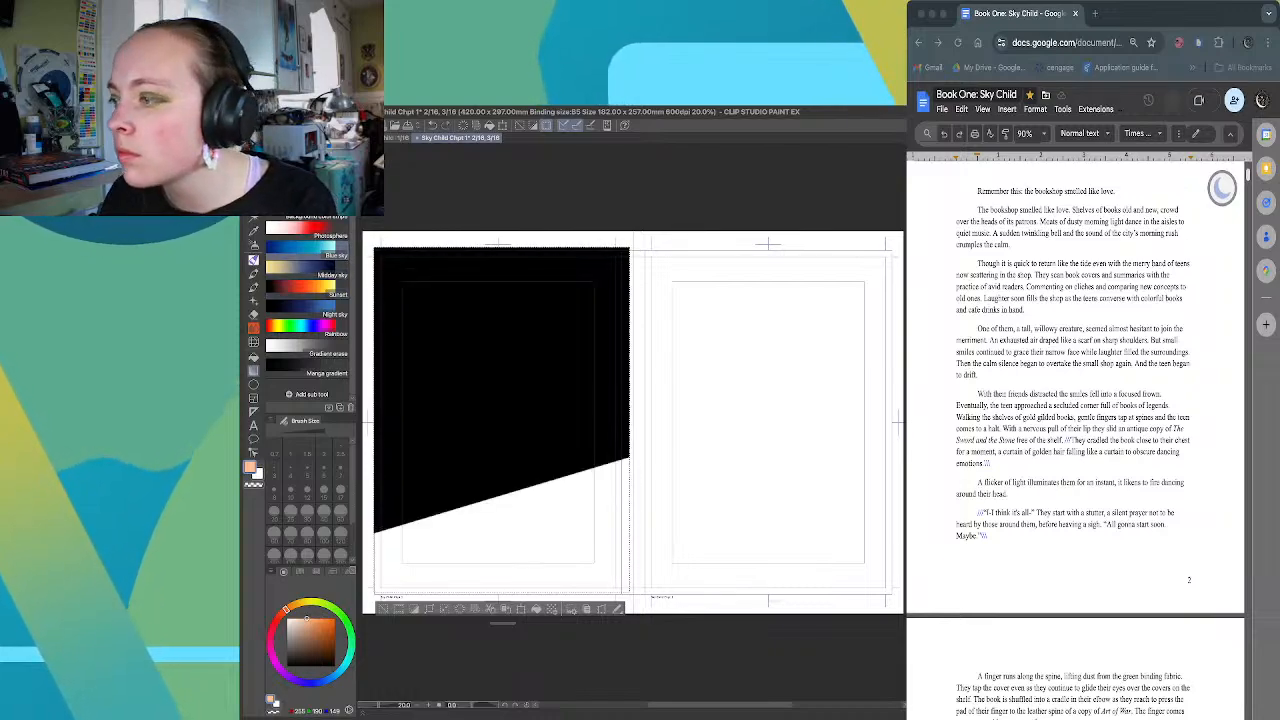
pyautogui.hotkey('ctrl', 'z')
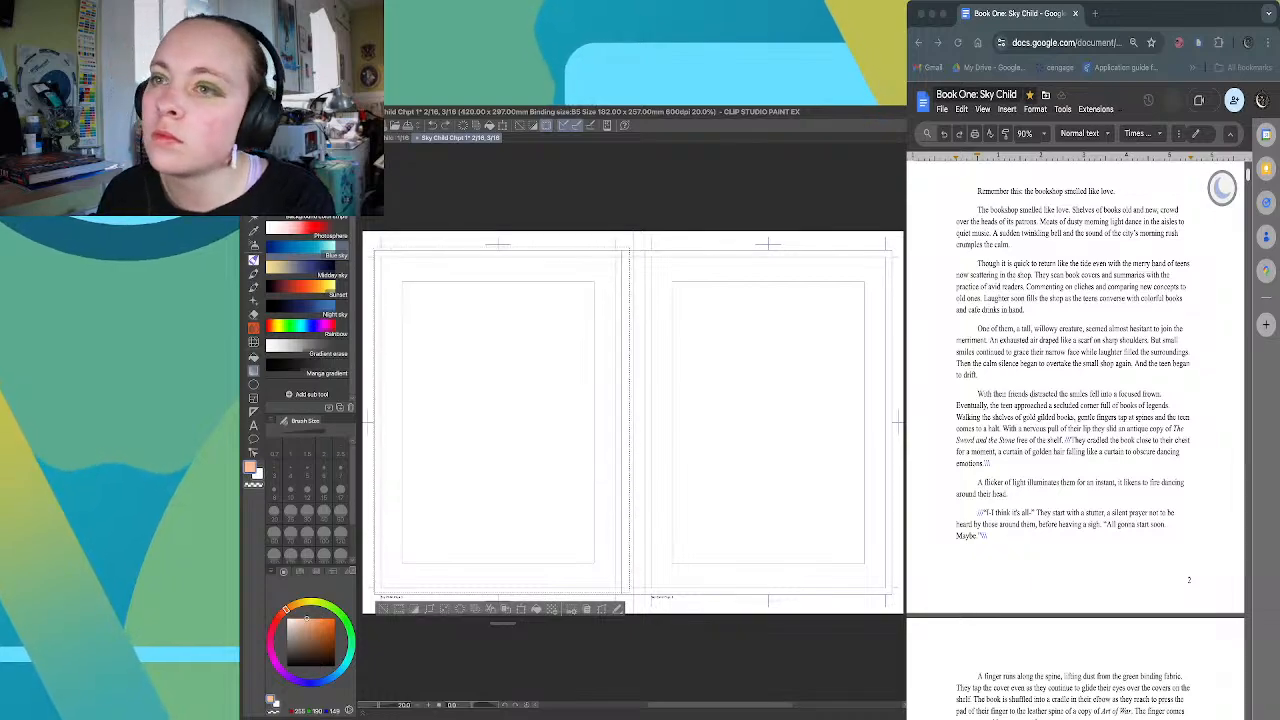
pyautogui.click(253, 356)
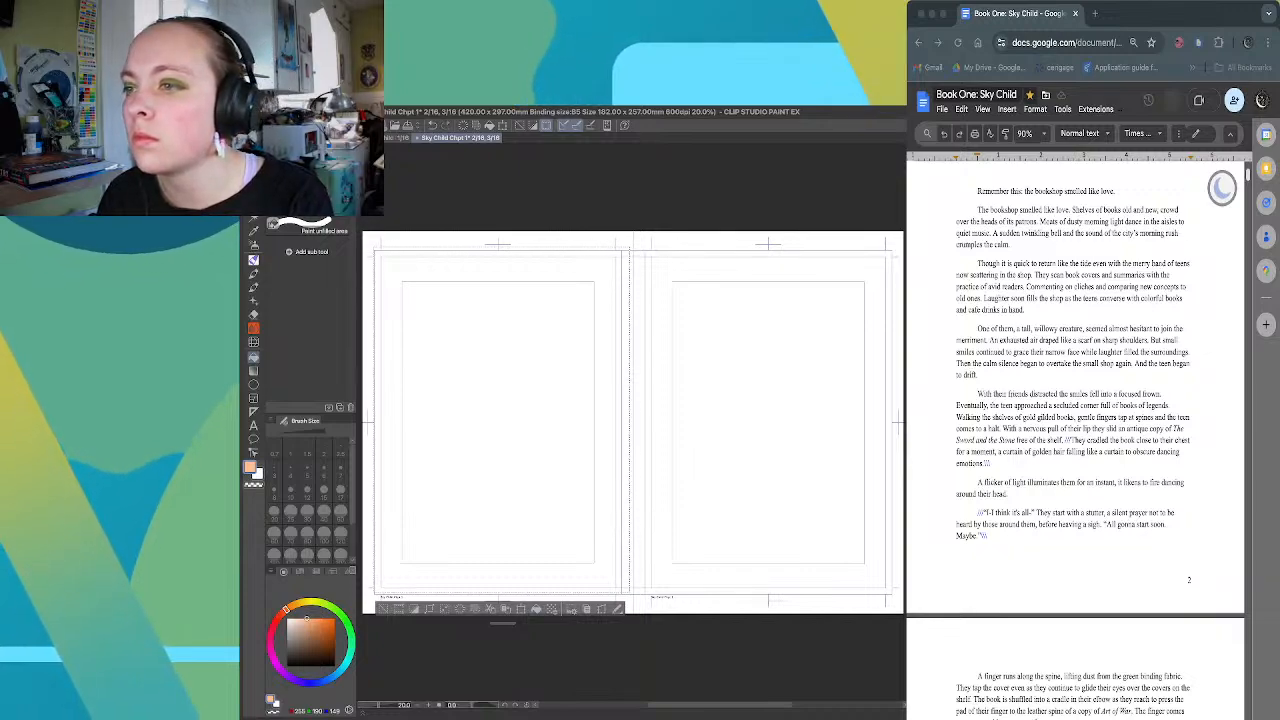
pyautogui.press('super+d')
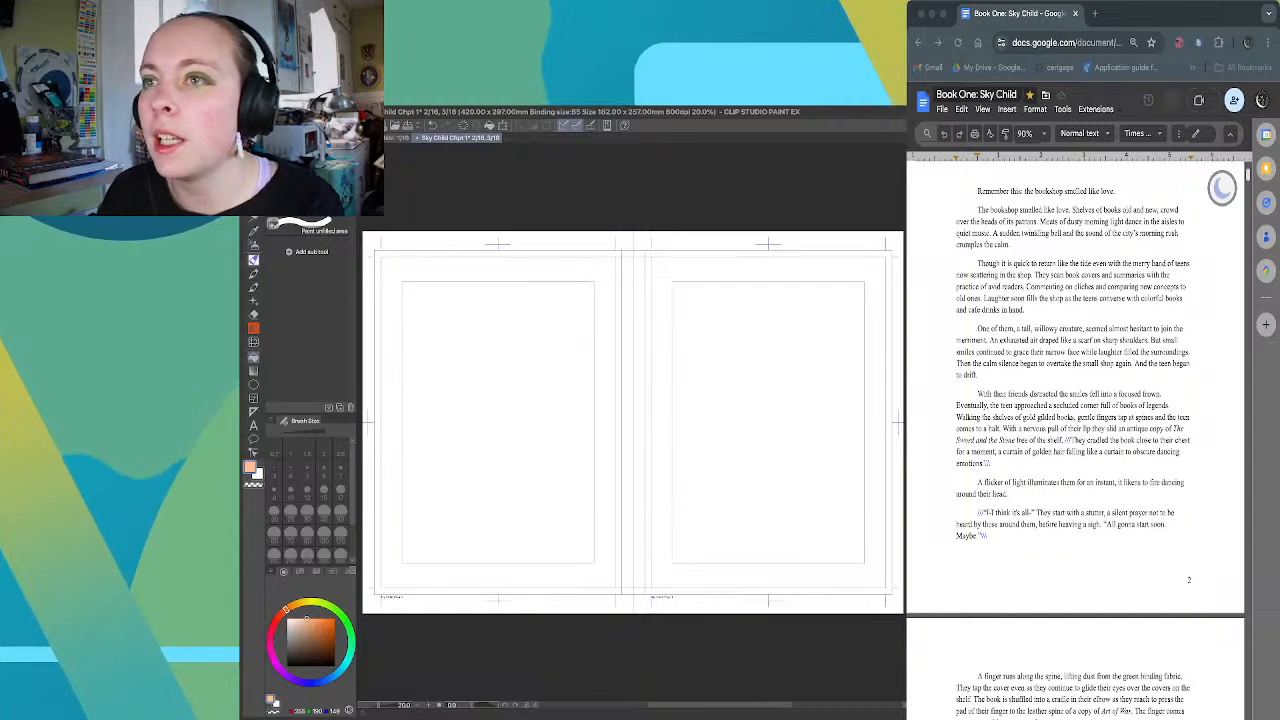
# Choose the gradient sub tool 太陽 listed among the custom brushes
pyautogui.click(253, 260)
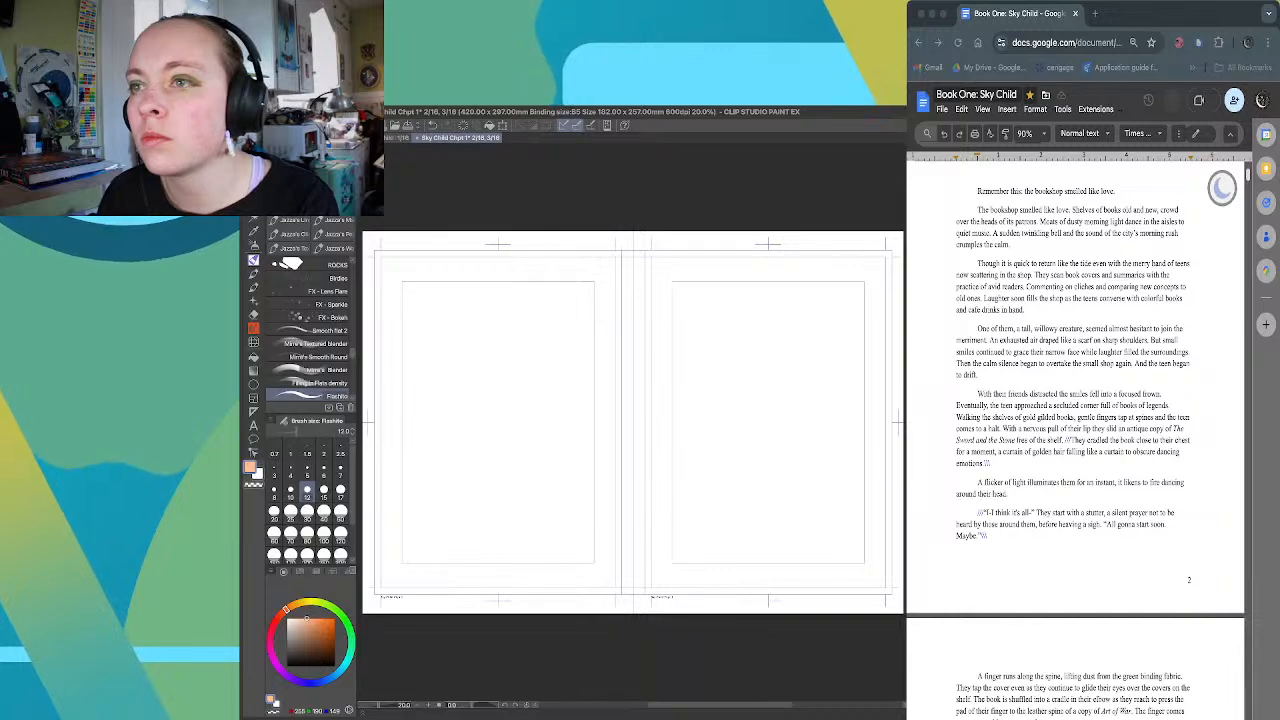
pyautogui.scroll(-10, 309, 330)
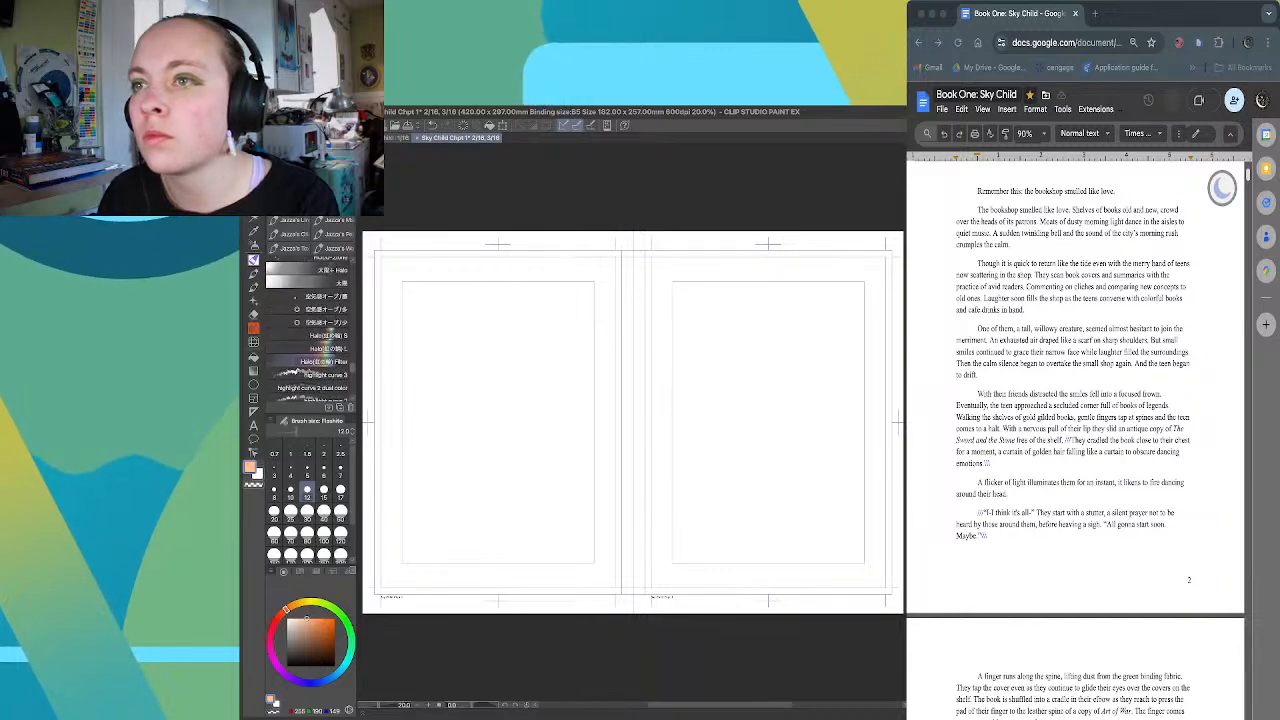
pyautogui.scroll(1, 308, 302)
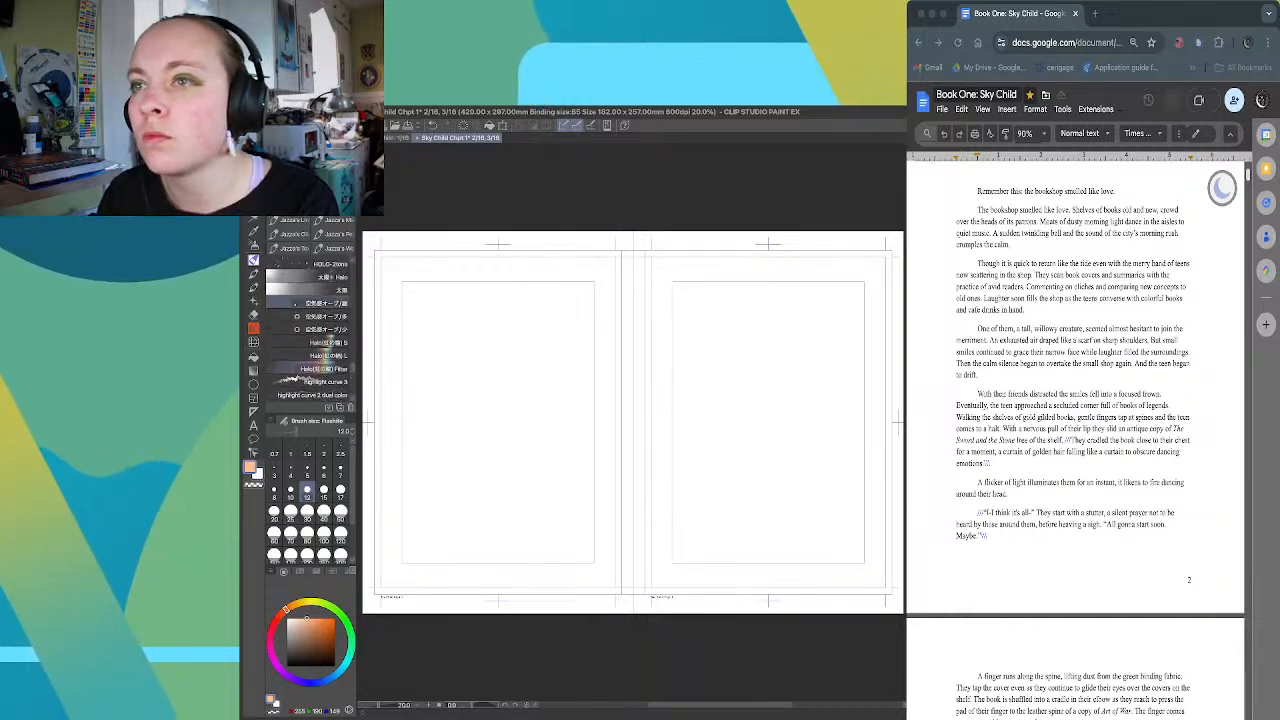
pyautogui.click(310, 289)
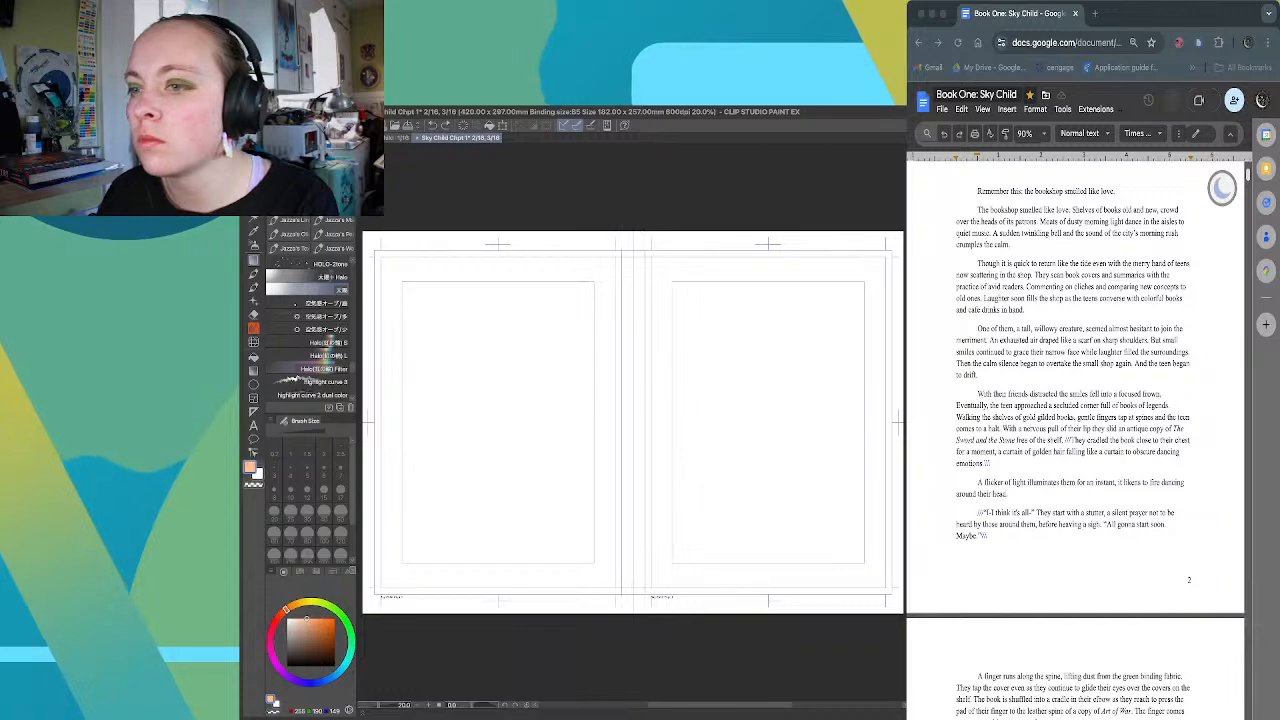
# Set the drawing colour to a muted light blue and enlarge the Mimi's Smooth Round brush to a size of about 1500
pyautogui.moveTo(317, 683)
pyautogui.mouseDown()
pyautogui.moveTo(305, 682)
pyautogui.moveTo(342, 669)
pyautogui.moveTo(334, 677)
pyautogui.mouseUp()
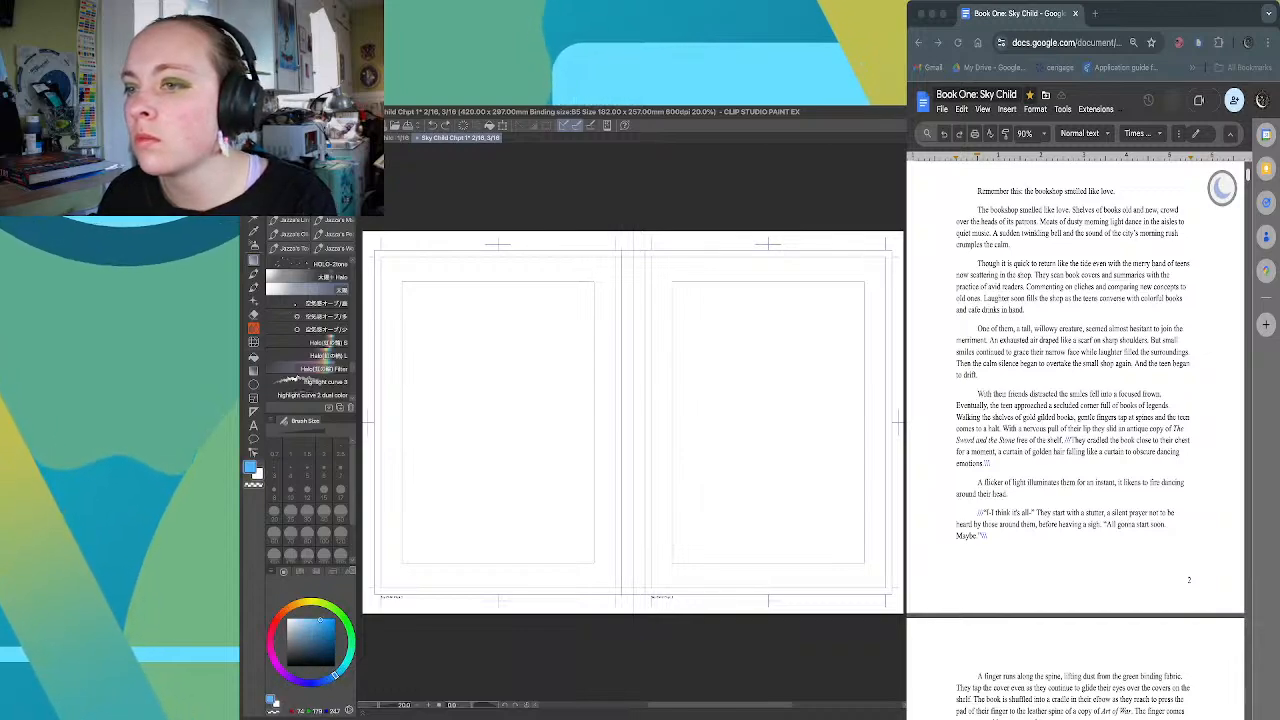
pyautogui.moveTo(334, 618); pyautogui.dragTo(329, 624)
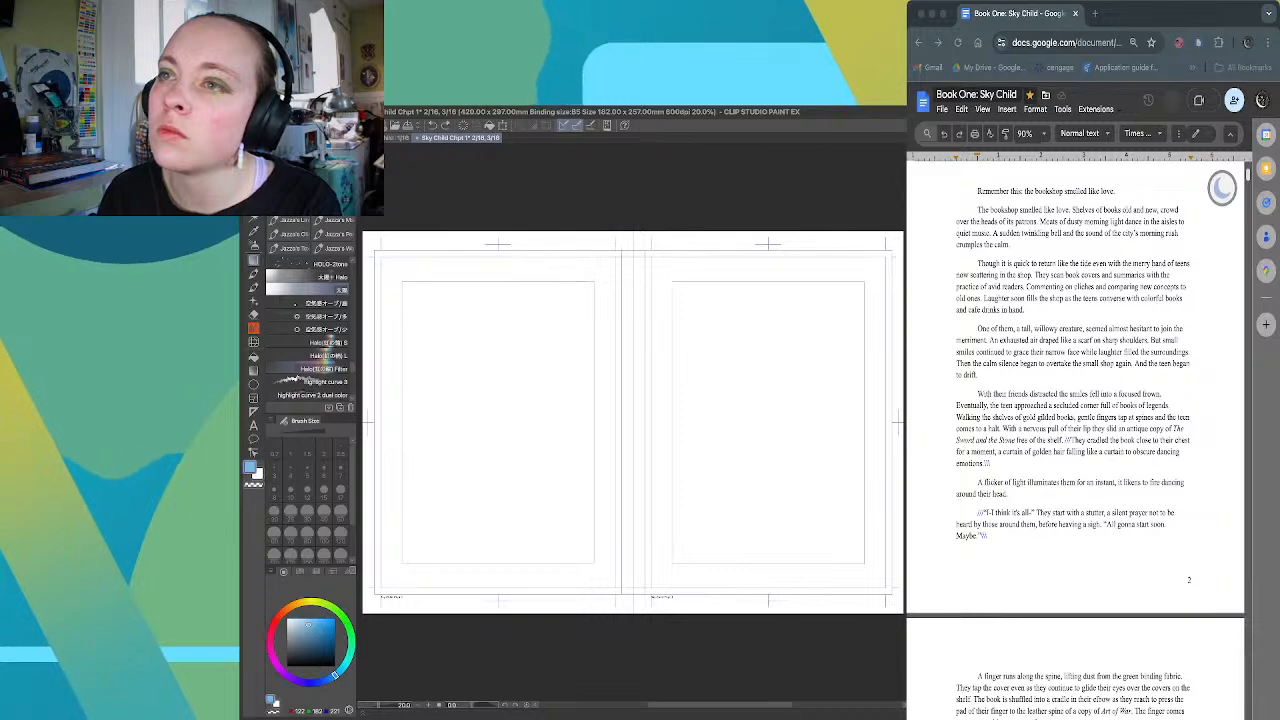
pyautogui.scroll(2, 330, 382)
pyautogui.scroll(3, 332, 381)
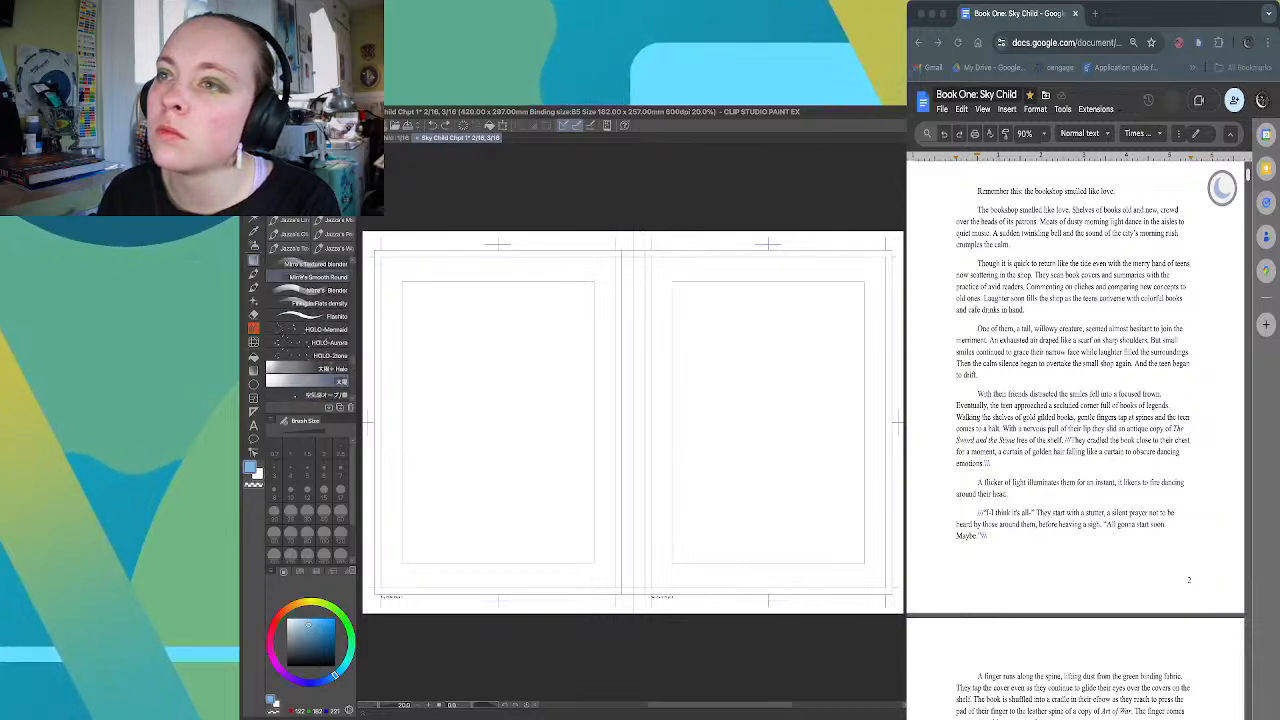
pyautogui.click(318, 277)
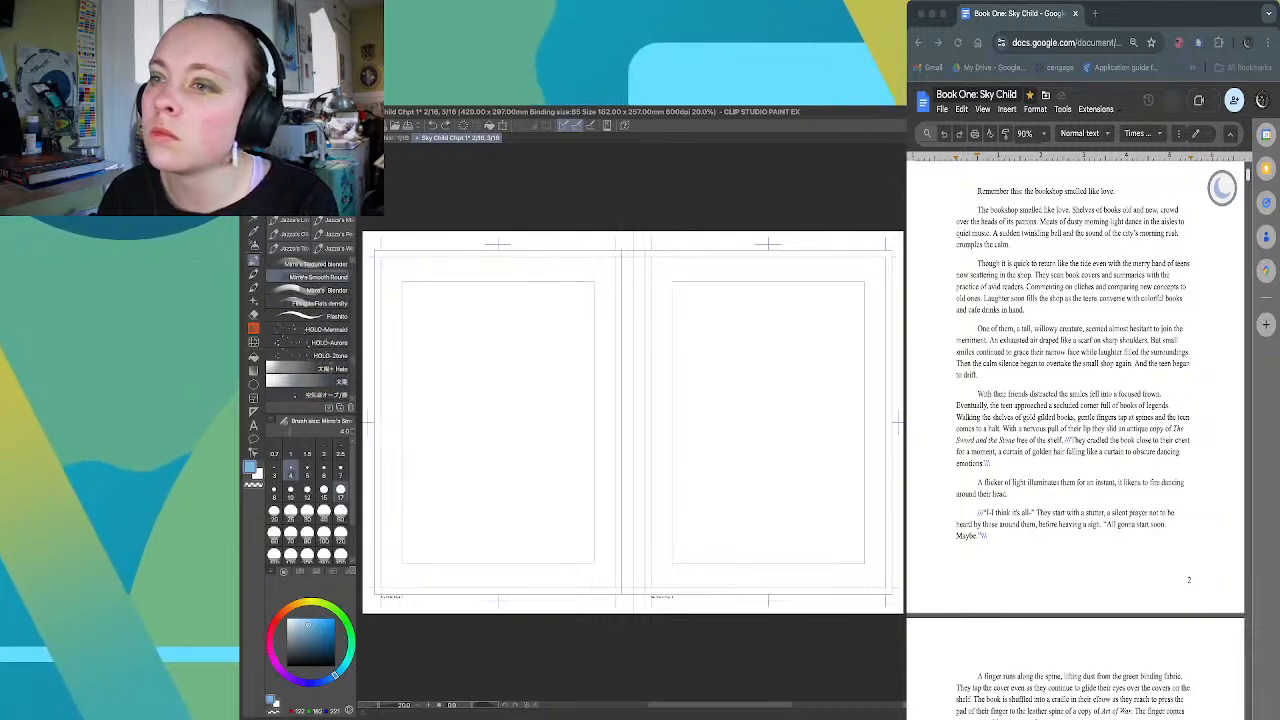
pyautogui.click(324, 536)
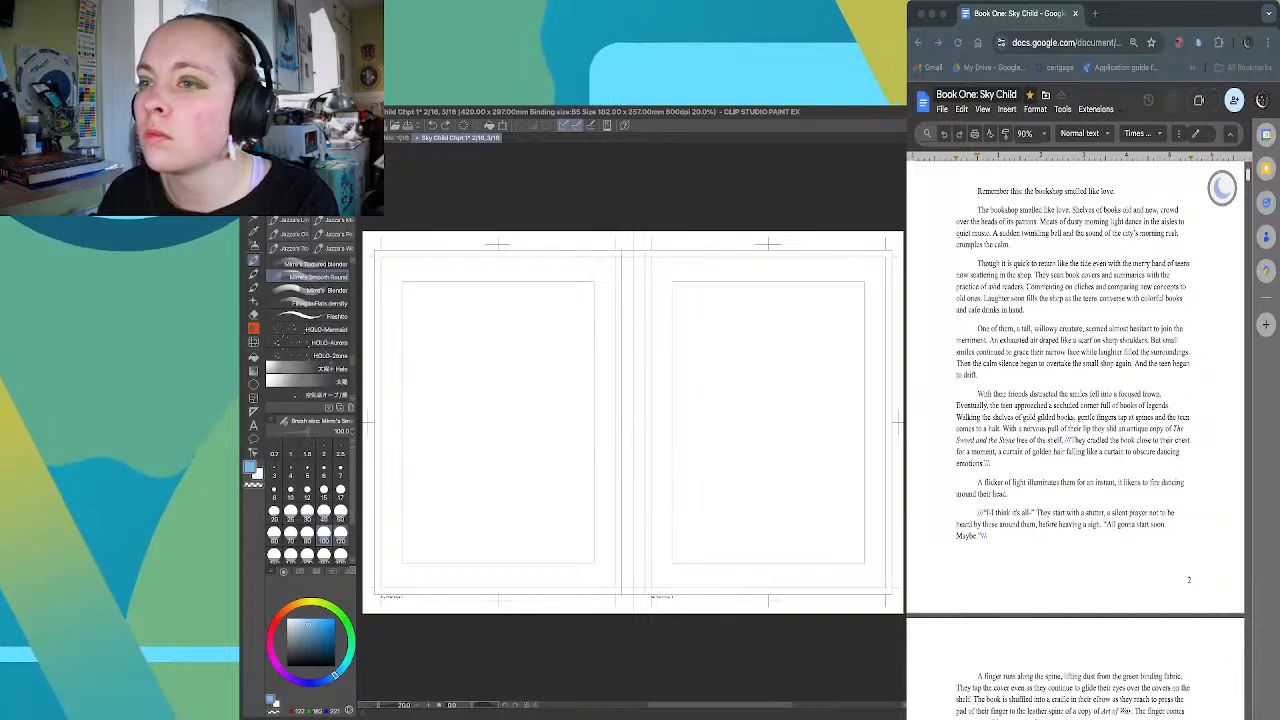
pyautogui.click(324, 554)
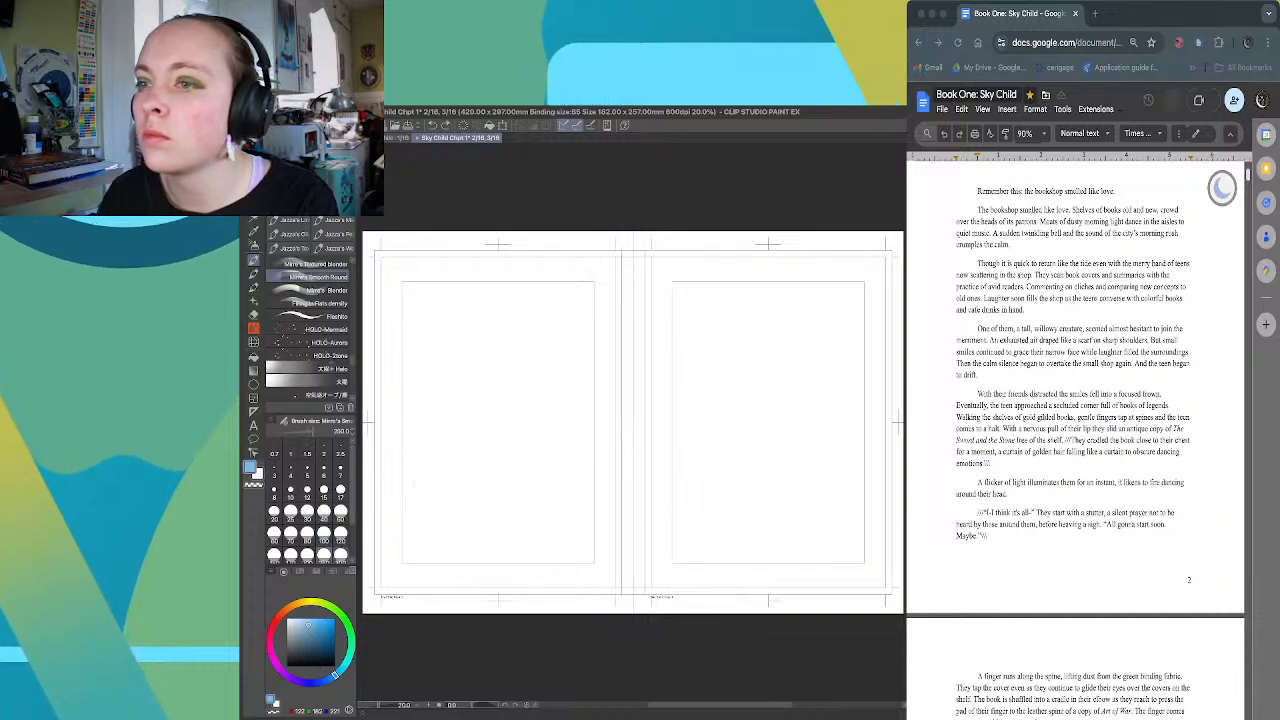
pyautogui.click(341, 555)
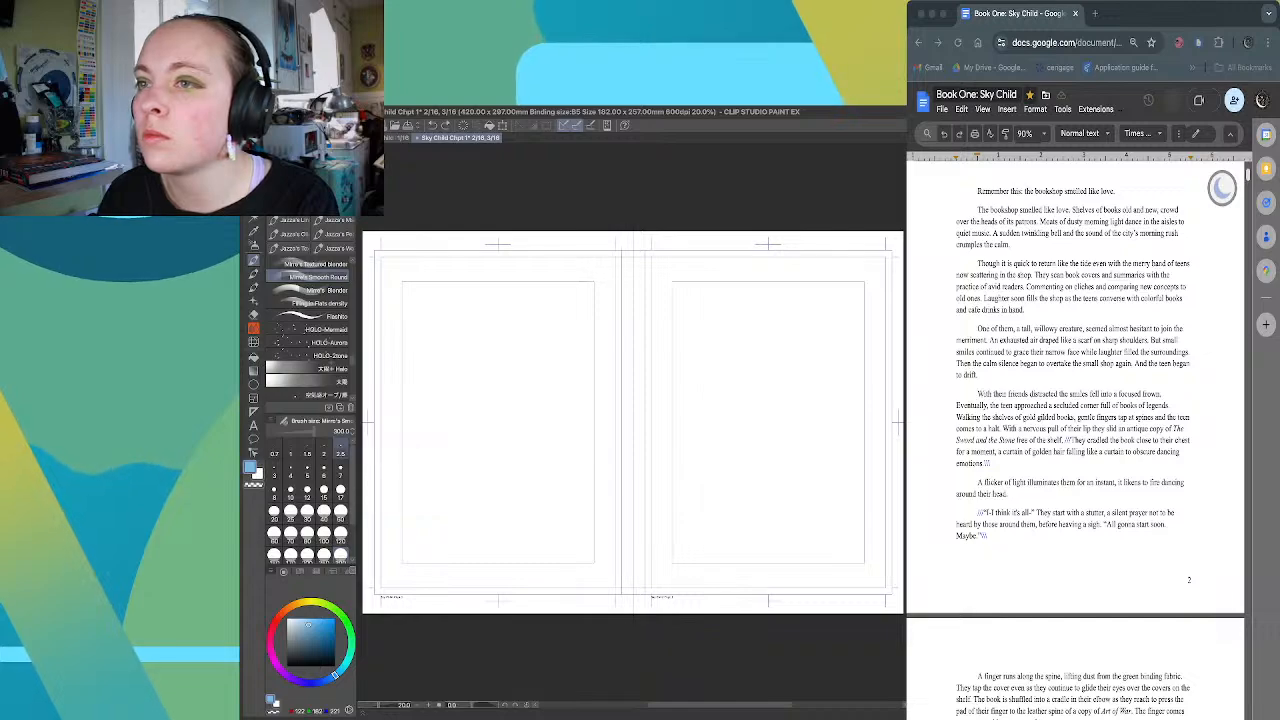
pyautogui.moveTo(316, 432); pyautogui.dragTo(325, 432)
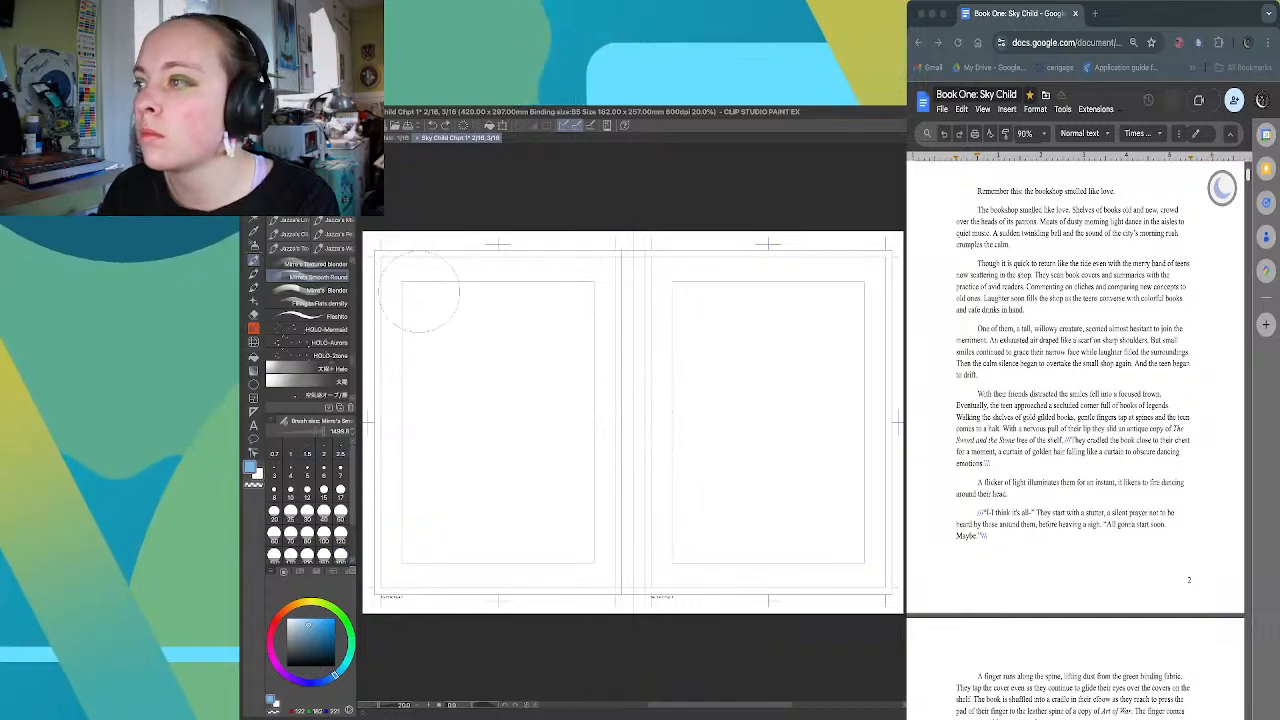
pyautogui.click(1248, 176)
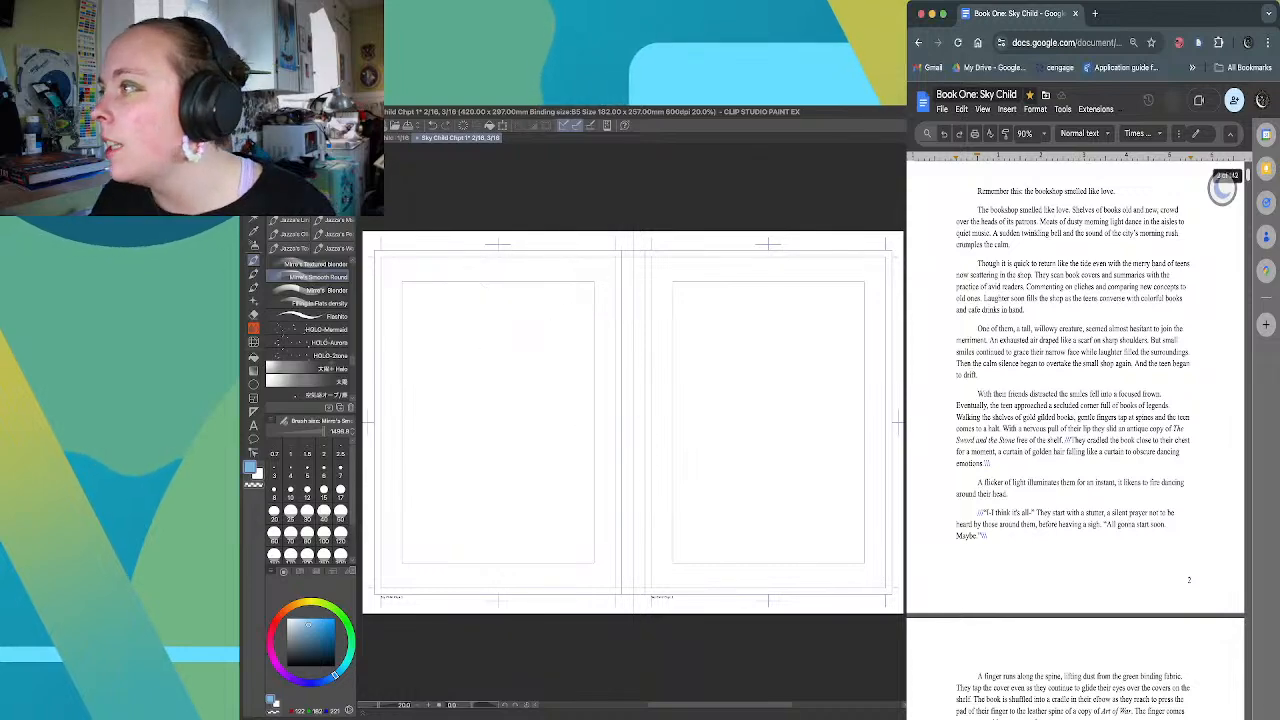
pyautogui.click(790, 650)
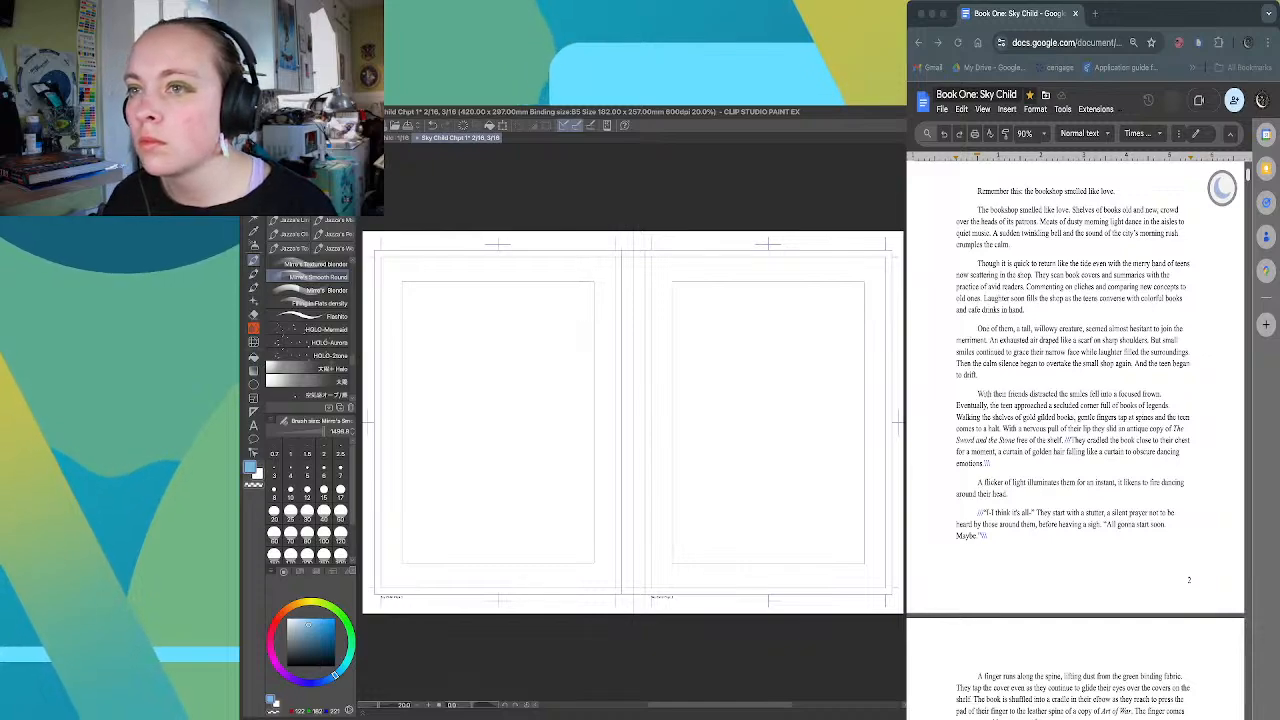
pyautogui.click(253, 357)
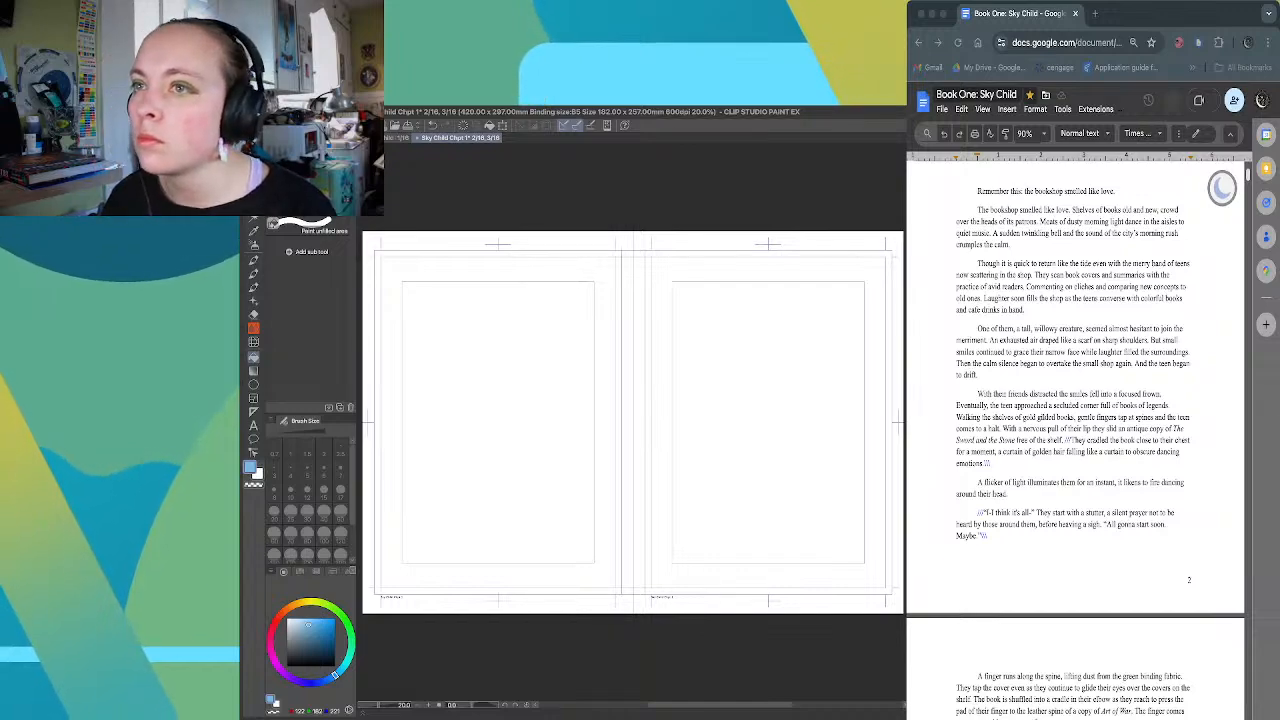
pyautogui.press('b')
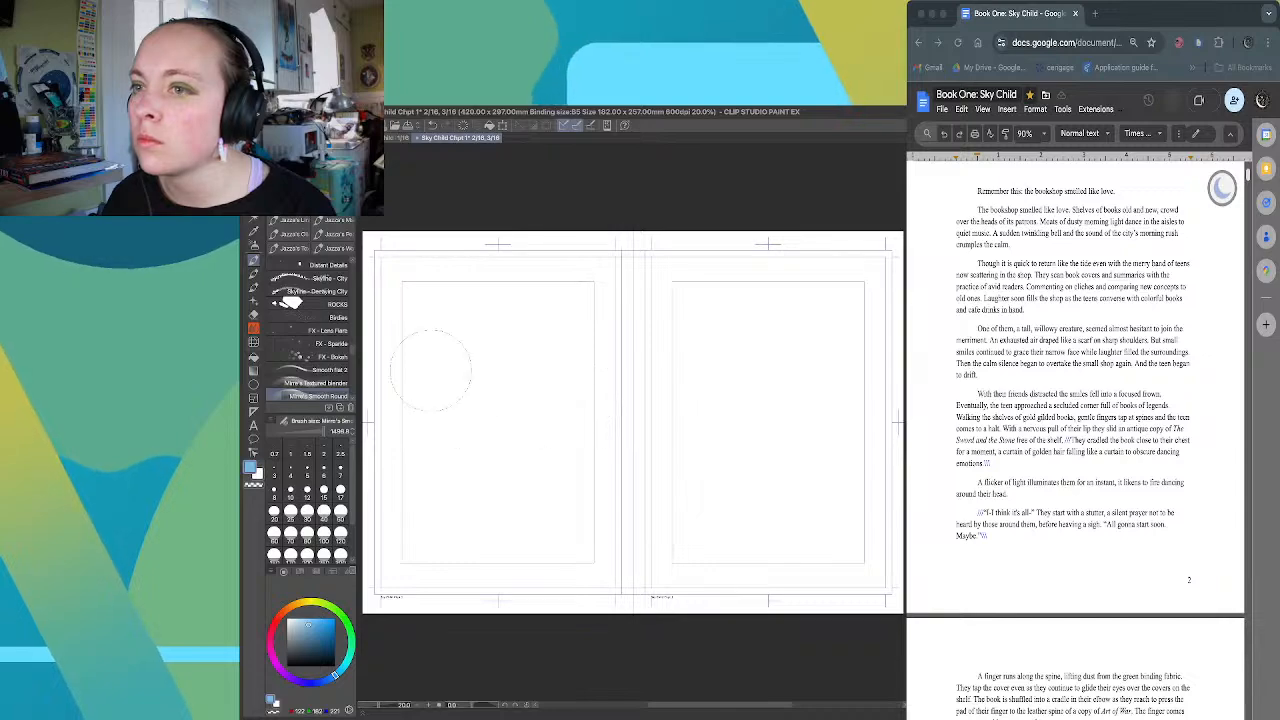
# Set the secondary drawing colour to a dark red
pyautogui.press('x')
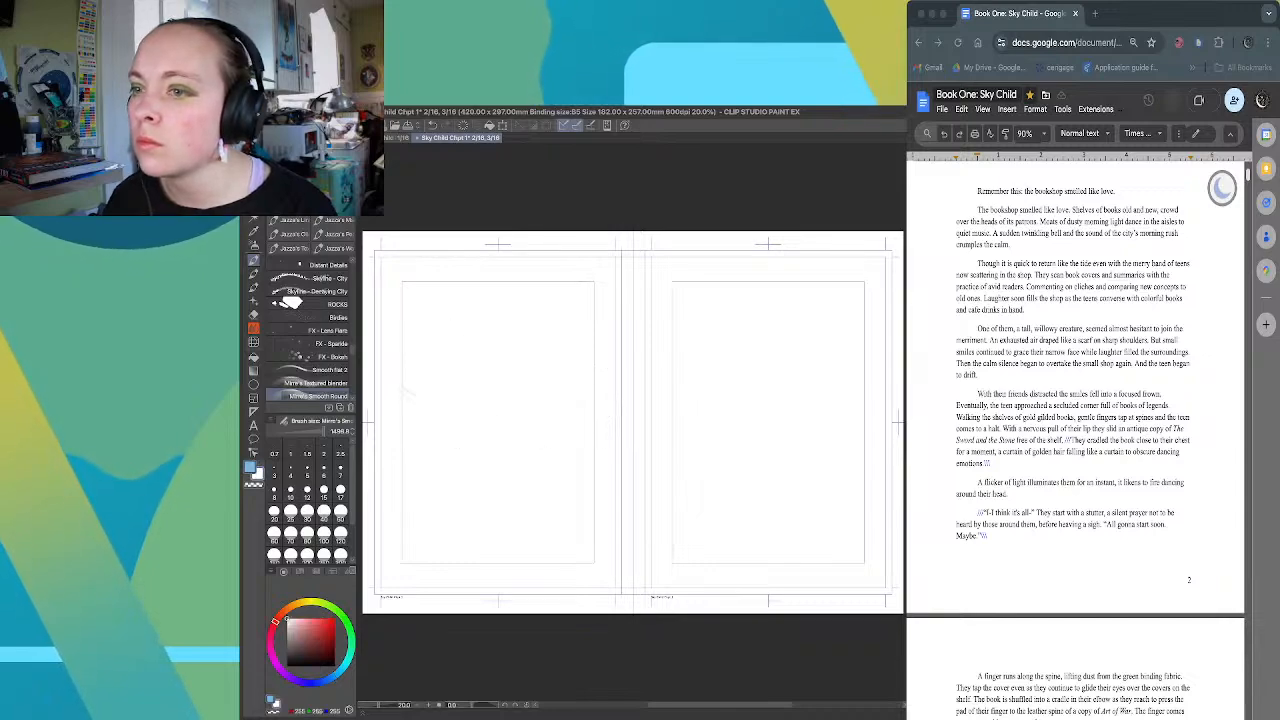
pyautogui.click(334, 645)
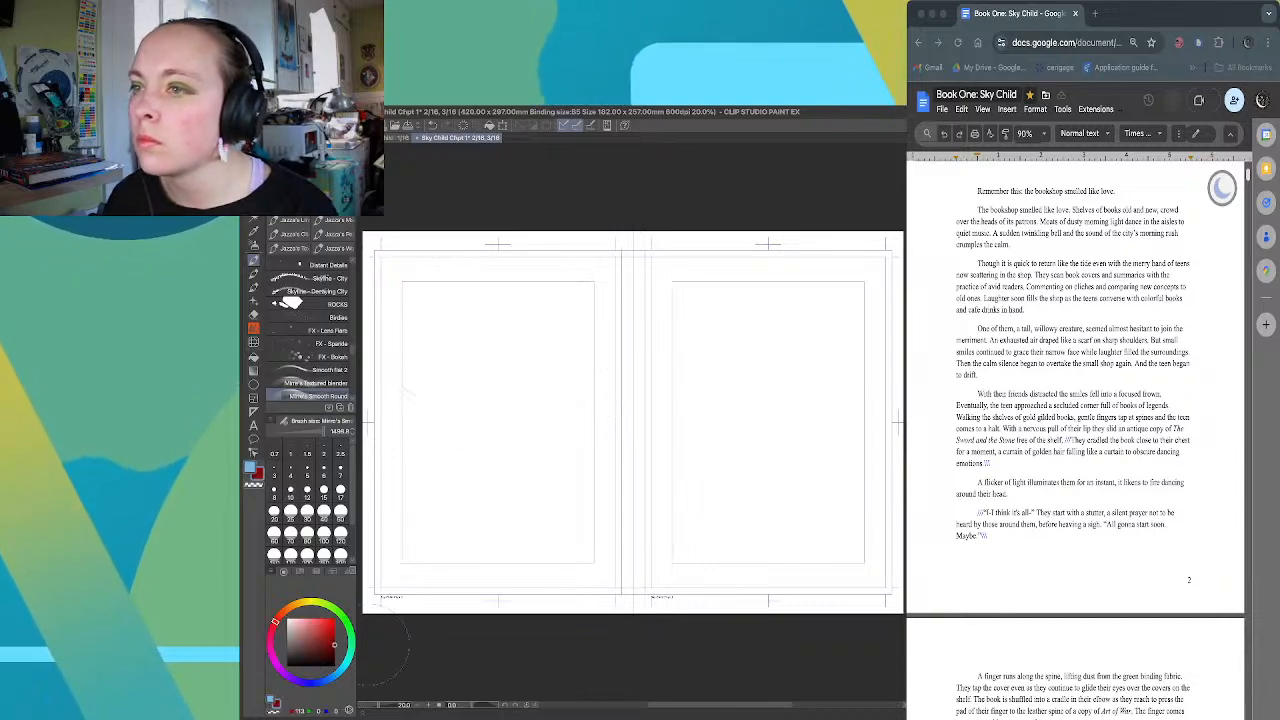
# Try a broad brush stroke across the lower part of the left page, undo it and return to the main colour
pyautogui.moveTo(457, 463)
pyautogui.mouseDown()
pyautogui.moveTo(503, 531)
pyautogui.moveTo(545, 480)
pyautogui.mouseUp()
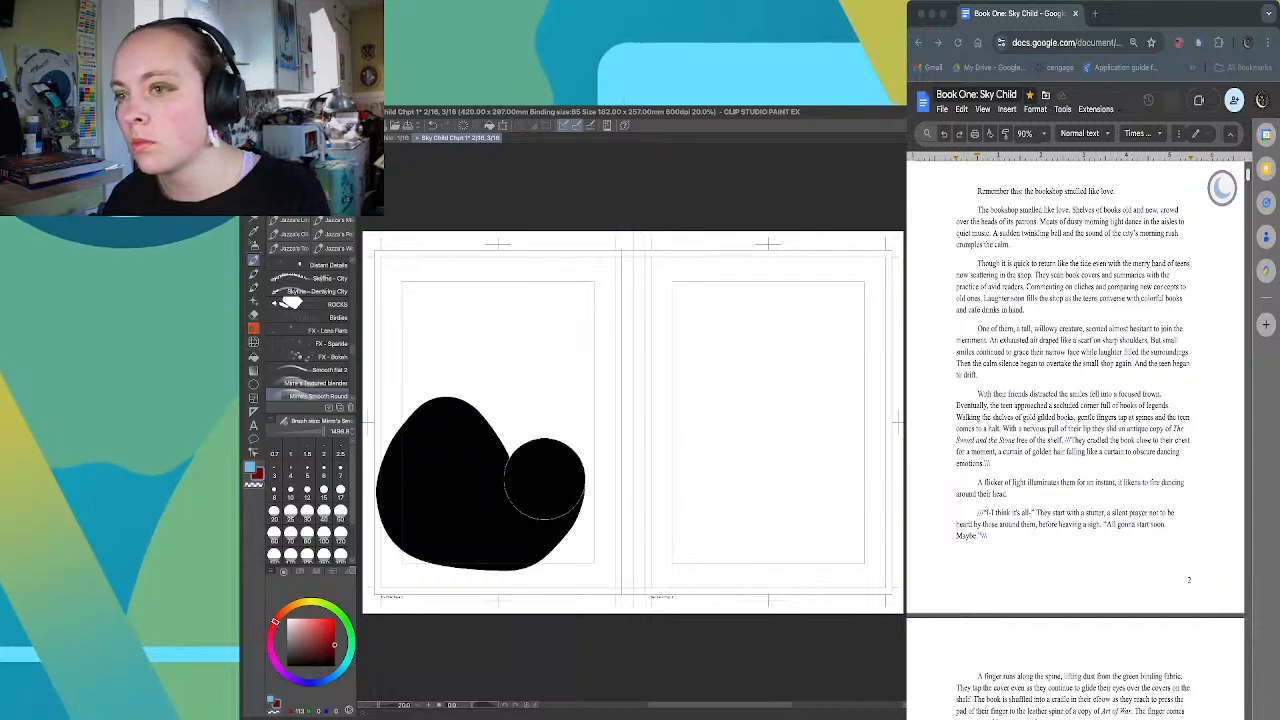
pyautogui.press('super+z')
pyautogui.click(250, 467)
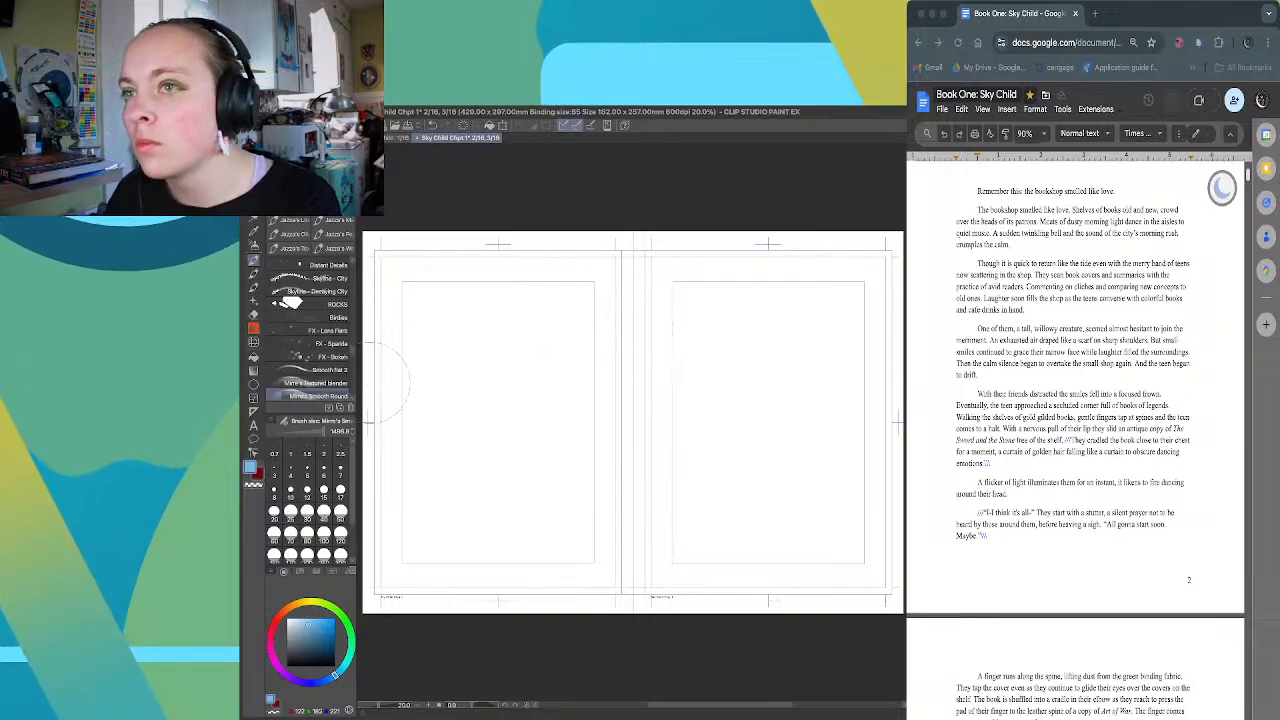
# Choose the Flashito brush and check the handwritten quote on page 1 before returning to the page 2–3 spread
pyautogui.press('b')
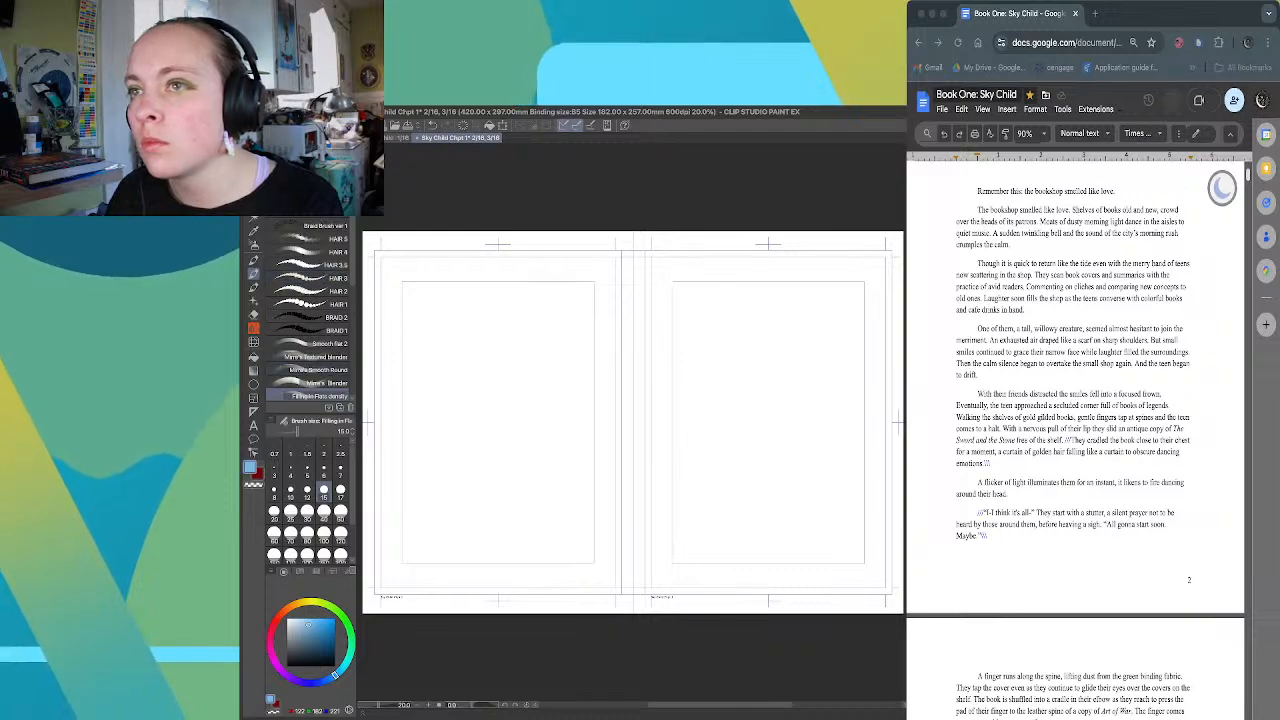
pyautogui.scroll(-3, 310, 310)
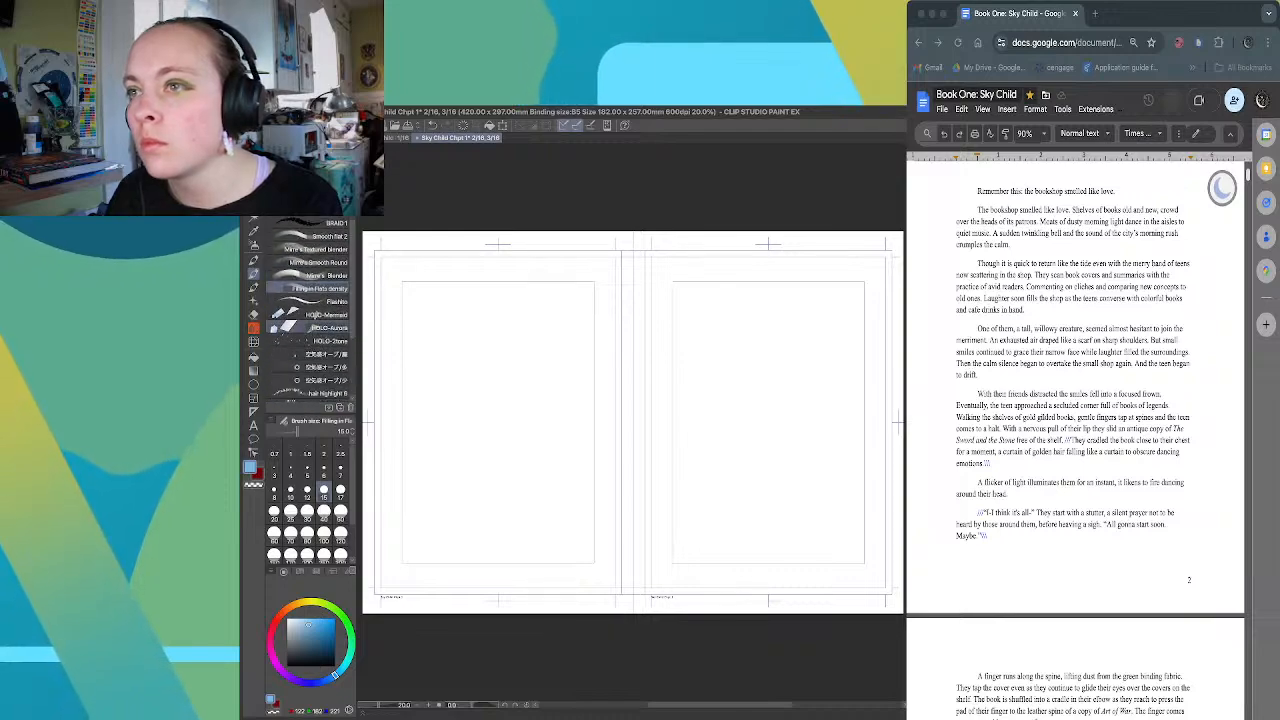
pyautogui.click(312, 301)
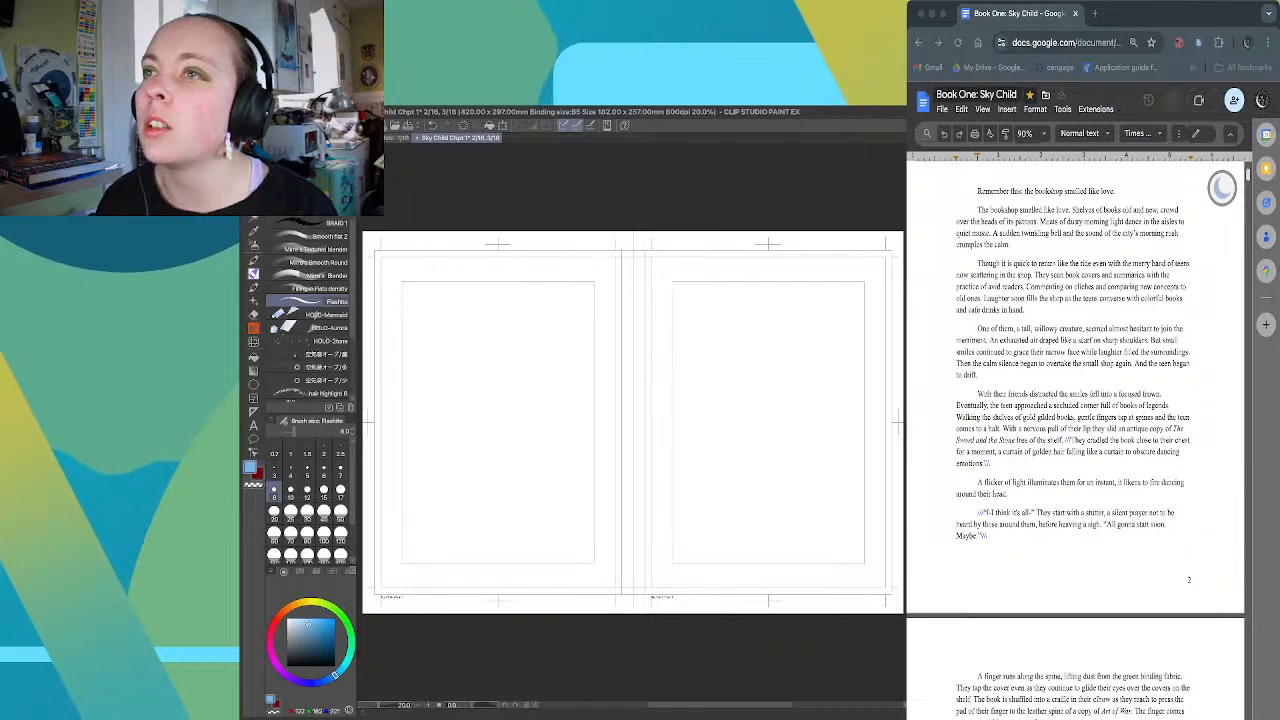
pyautogui.click(399, 138)
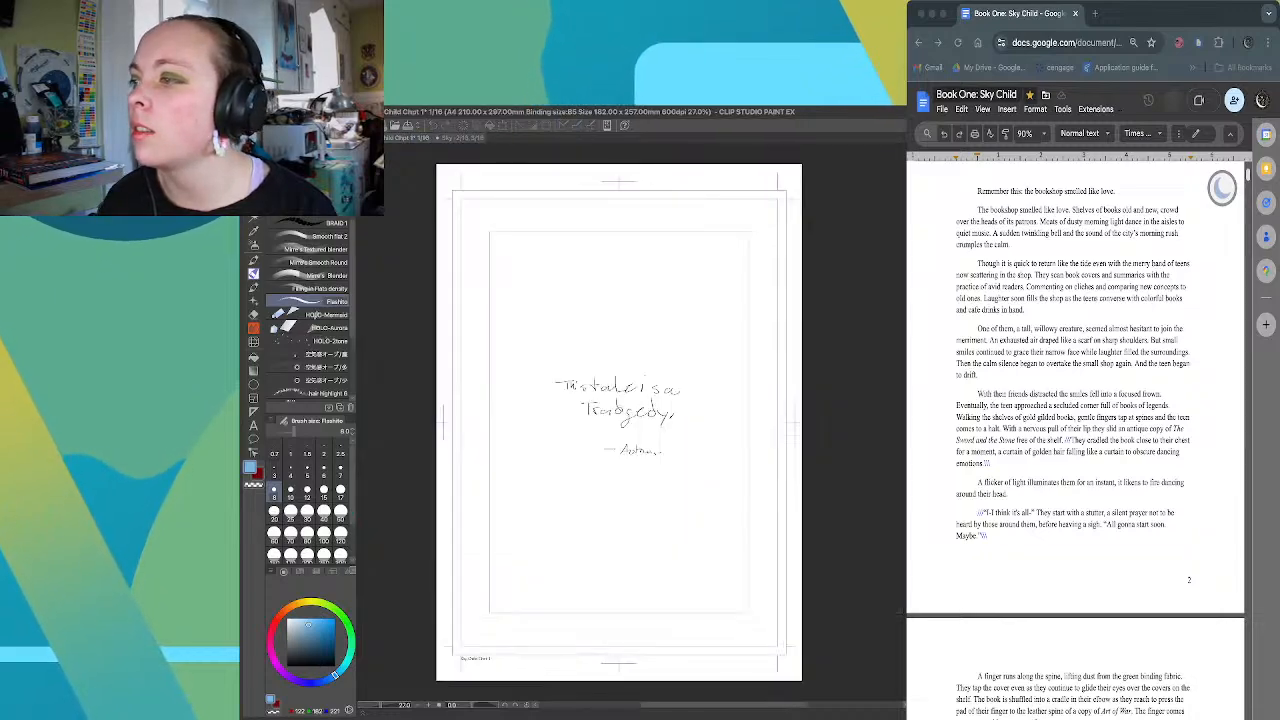
pyautogui.click(460, 138)
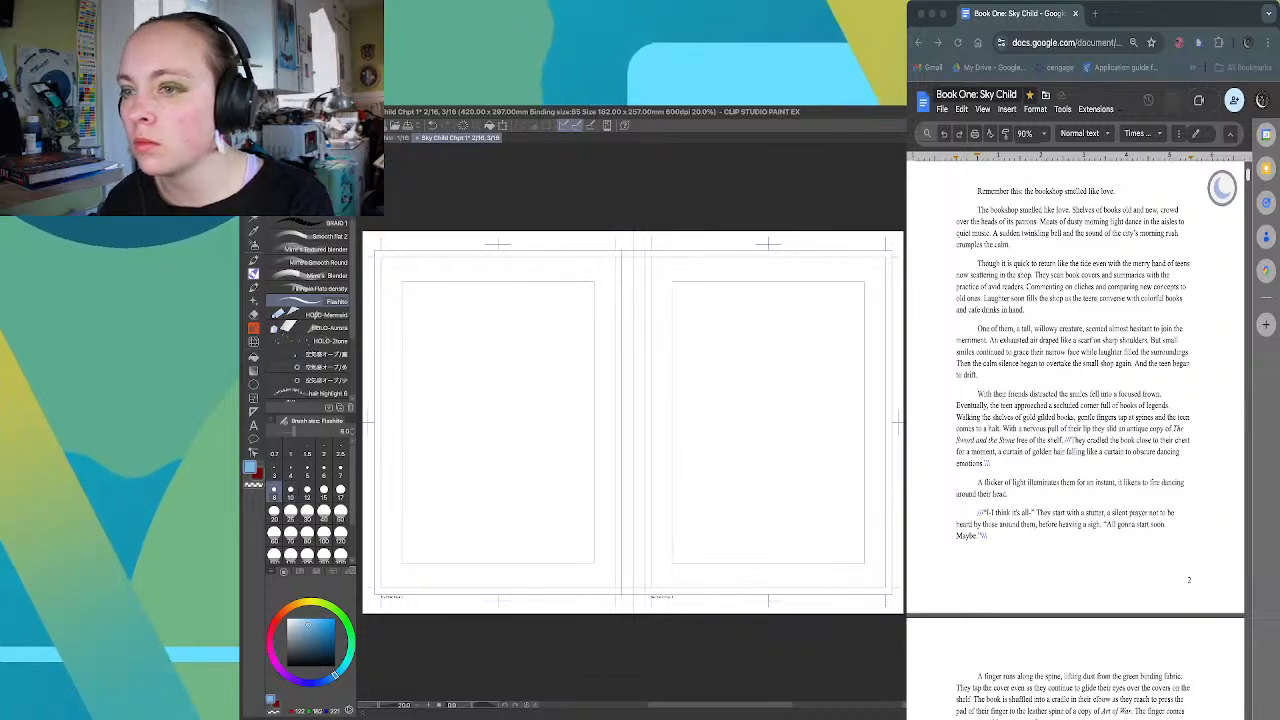
# Try a thin scribble in dark navy on the left page and undo it
pyautogui.moveTo(328, 641); pyautogui.dragTo(334, 654)
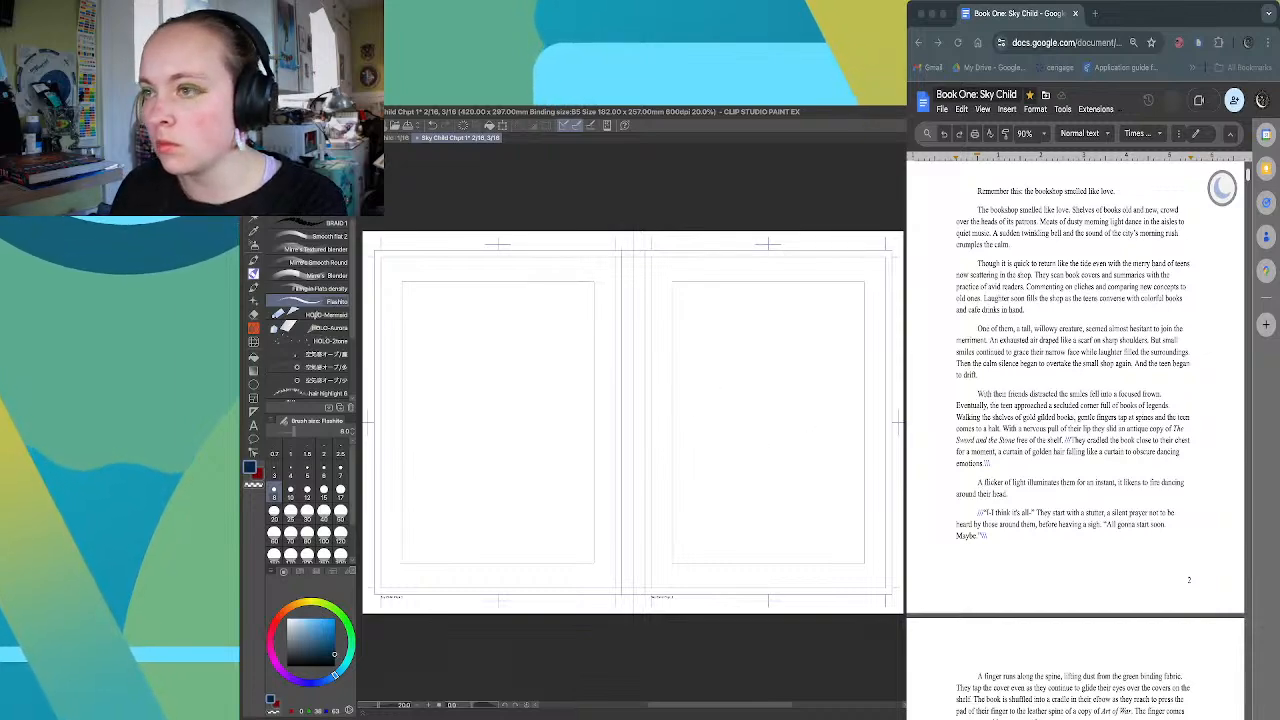
pyautogui.moveTo(530, 392); pyautogui.dragTo(615, 460)
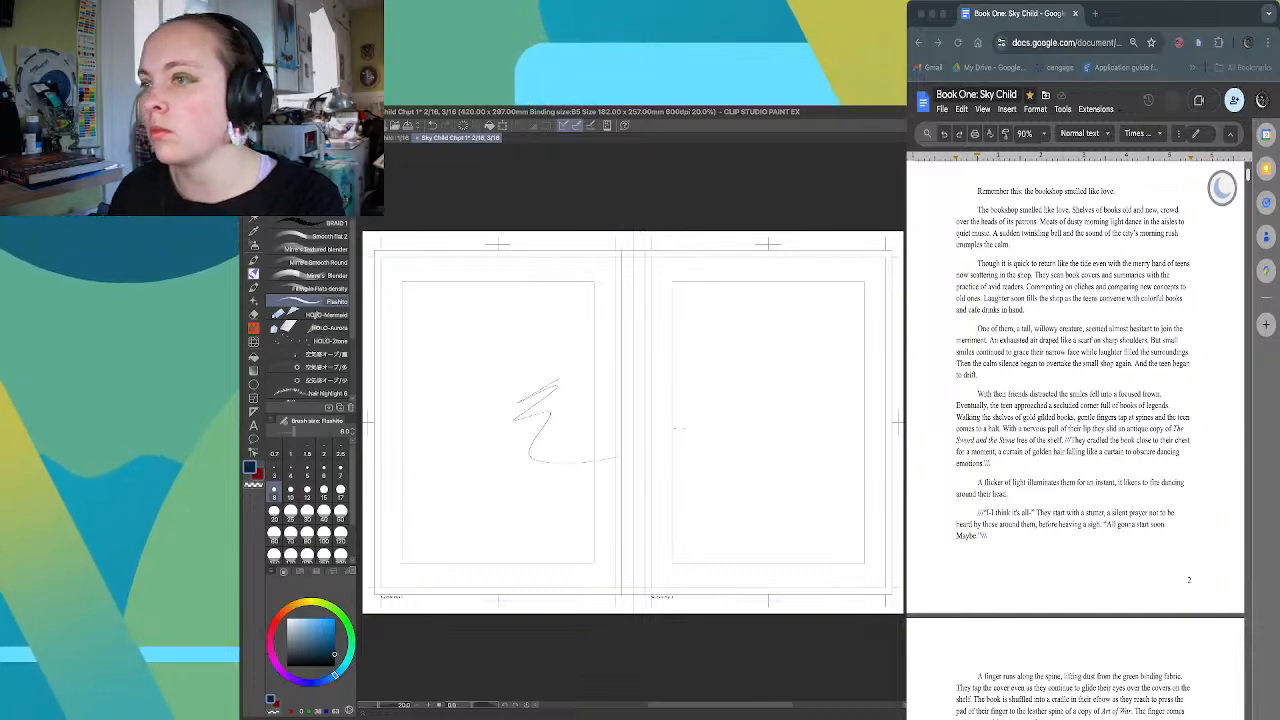
pyautogui.hotkey('ctrl', 'z')
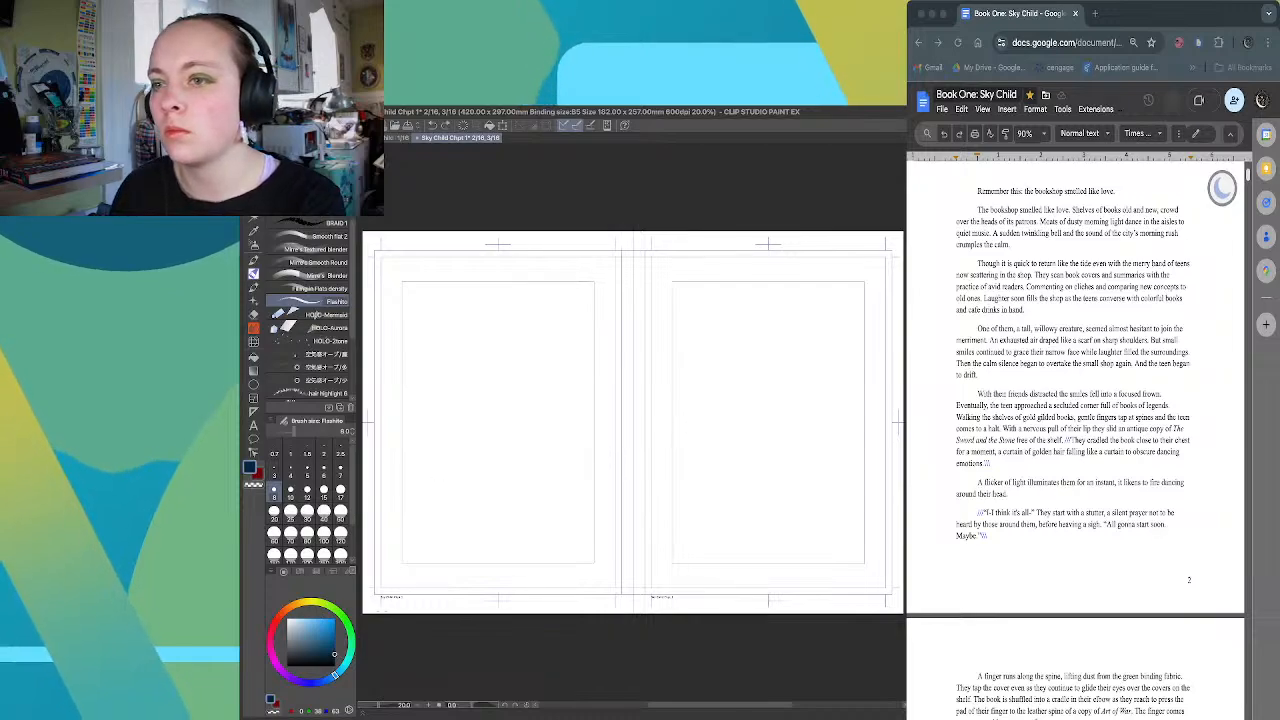
# Set the drawing colour to a medium blue and the brush size to 40, undoing the test scribbles on the left page
pyautogui.click(328, 630)
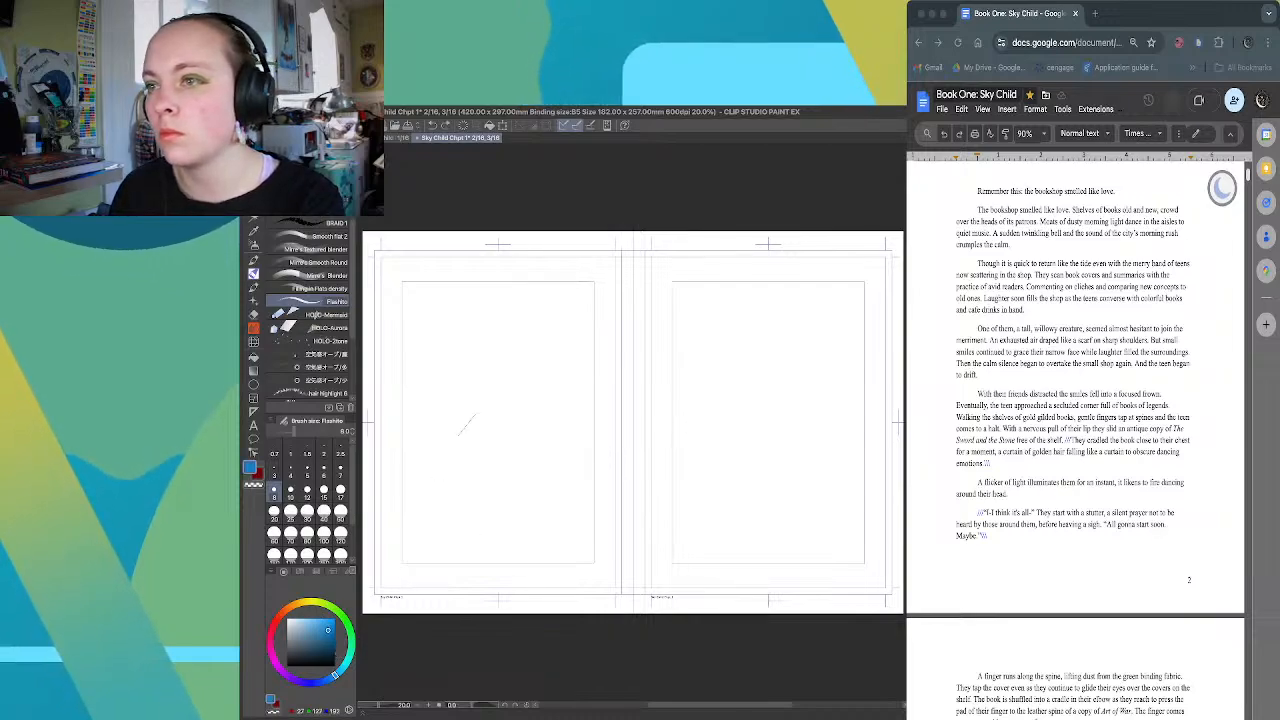
pyautogui.moveTo(450, 430)
pyautogui.mouseDown()
pyautogui.moveTo(476, 477)
pyautogui.moveTo(558, 508)
pyautogui.mouseUp()
pyautogui.hotkey('ctrl', 'z')
pyautogui.click(323, 510)
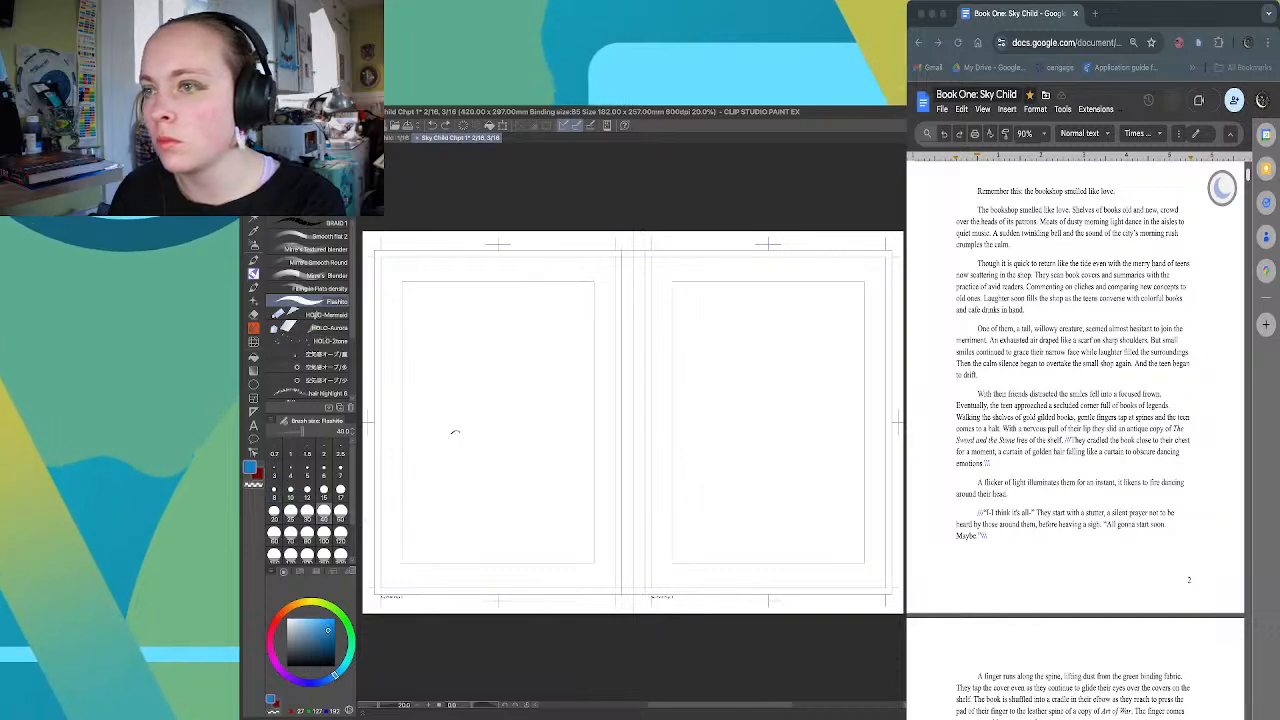
pyautogui.moveTo(455, 432)
pyautogui.mouseDown()
pyautogui.moveTo(501, 433)
pyautogui.moveTo(452, 475)
pyautogui.moveTo(512, 489)
pyautogui.moveTo(560, 470)
pyautogui.mouseUp()
pyautogui.hotkey('ctrl', 'z')
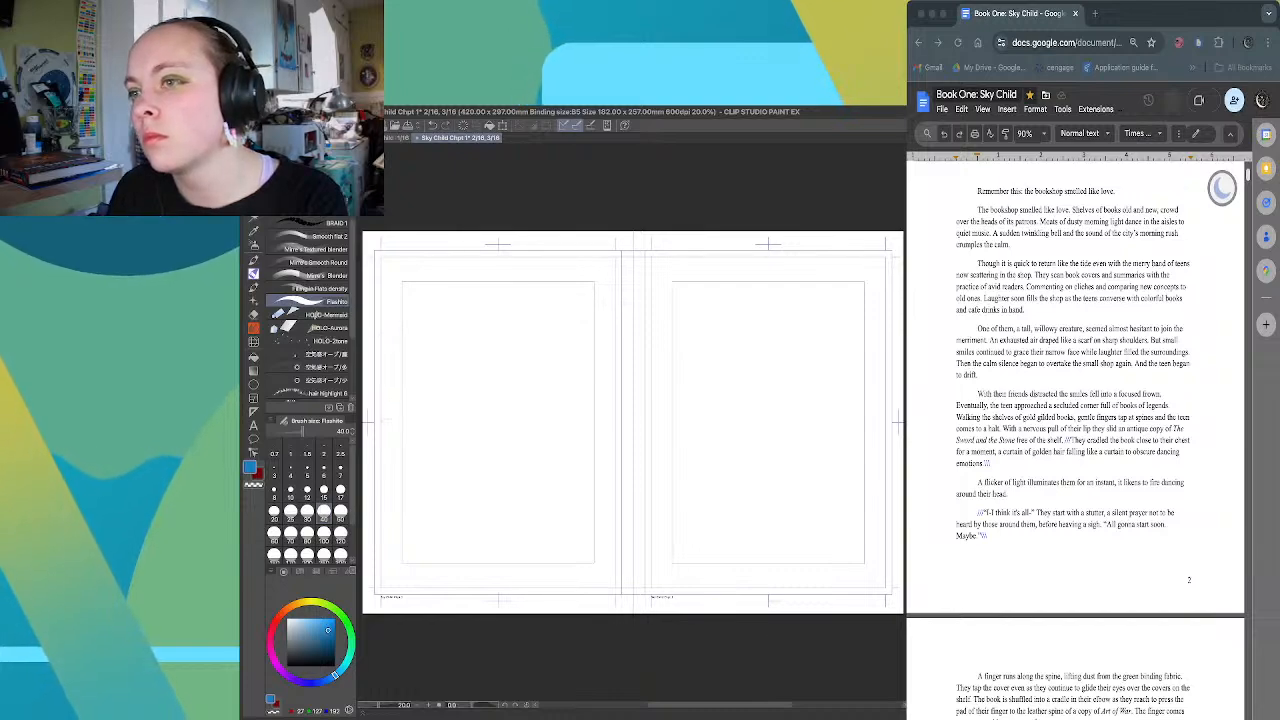
# Handwrite the scene note "Sunrise San Francisco" at the left side of the left page, about halfway down
pyautogui.moveTo(415, 405)
pyautogui.mouseDown()
pyautogui.moveTo(452, 407)
pyautogui.moveTo(437, 424)
pyautogui.moveTo(465, 421)
pyautogui.mouseUp()
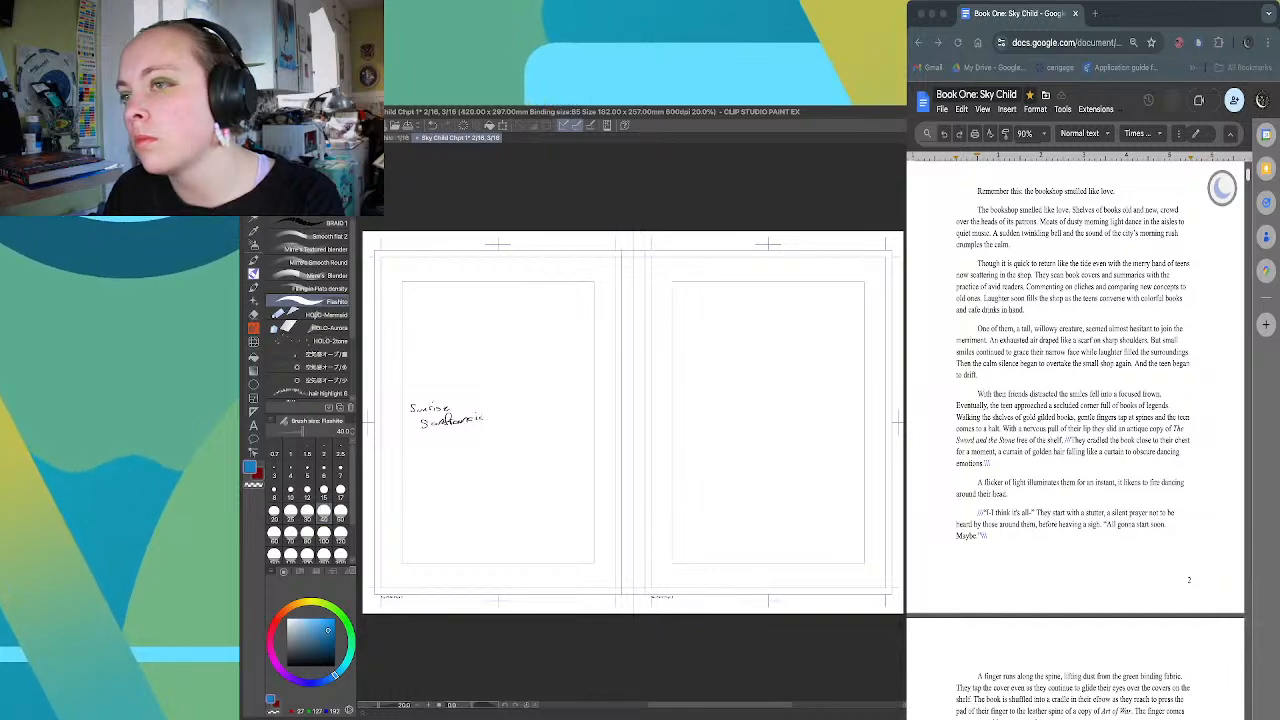
pyautogui.moveTo(491, 417); pyautogui.dragTo(495, 417)
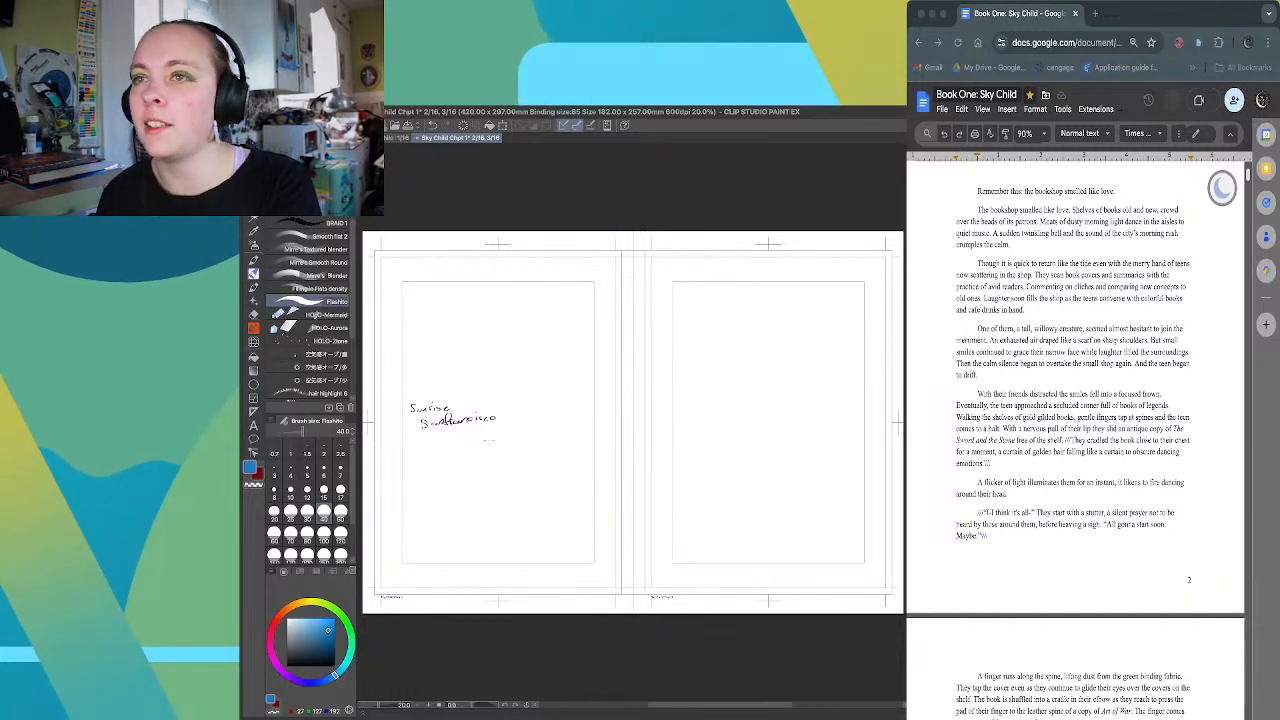
# Set the brush size to 12 and sketch a caption box reading "Remember This" in the upper right of the left page
pyautogui.click(307, 492)
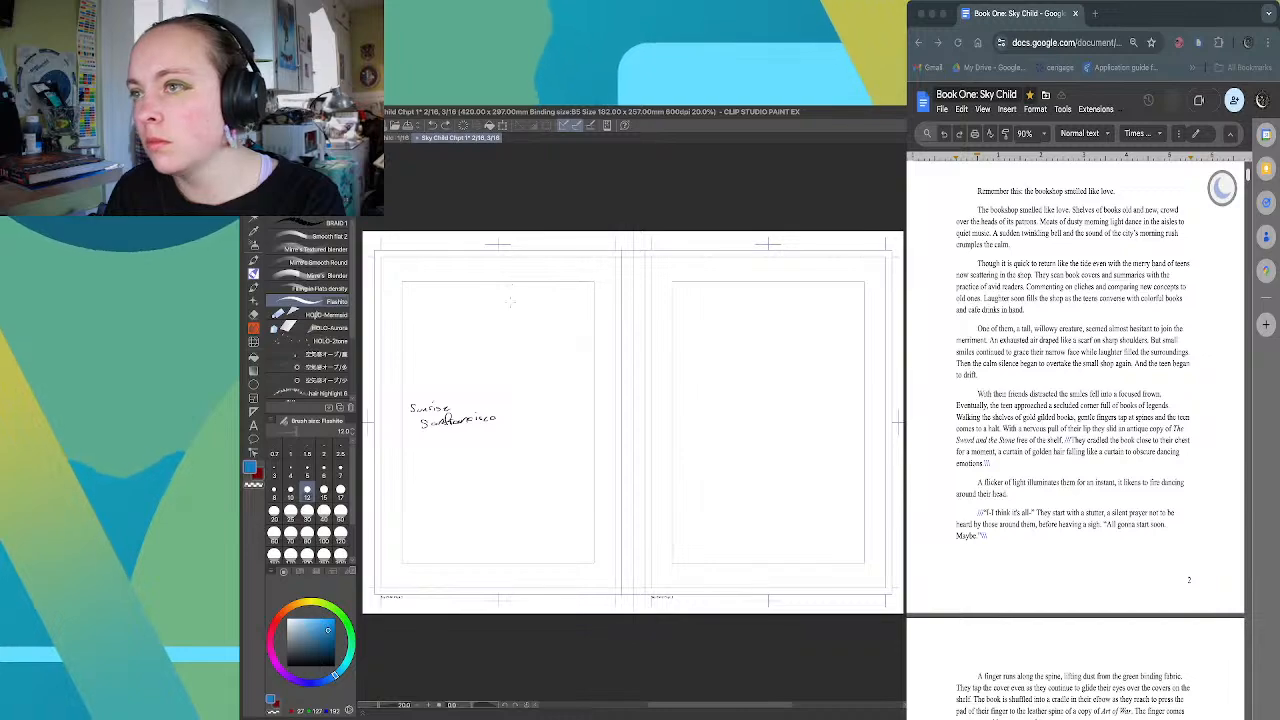
pyautogui.moveTo(507, 296)
pyautogui.mouseDown()
pyautogui.moveTo(507, 325)
pyautogui.moveTo(580, 304)
pyautogui.mouseUp()
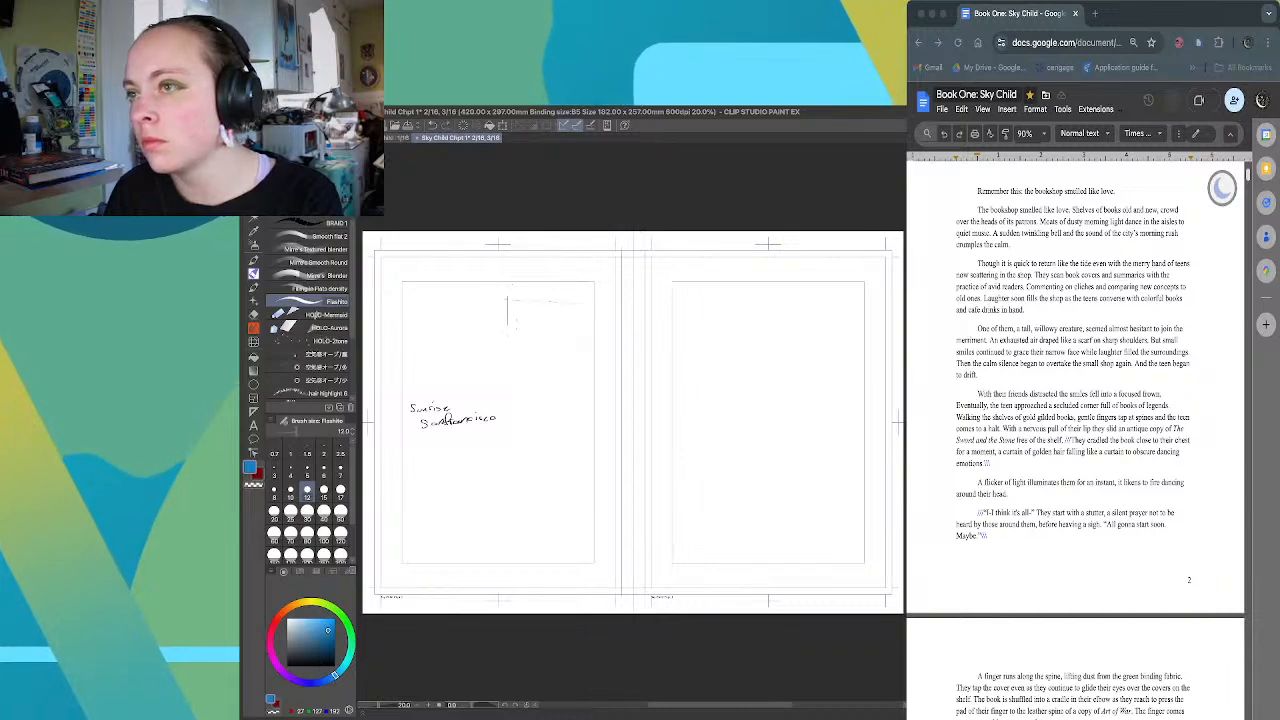
pyautogui.moveTo(510, 324); pyautogui.dragTo(589, 323)
pyautogui.moveTo(511, 305)
pyautogui.mouseDown()
pyautogui.moveTo(511, 318)
pyautogui.moveTo(529, 311)
pyautogui.mouseUp()
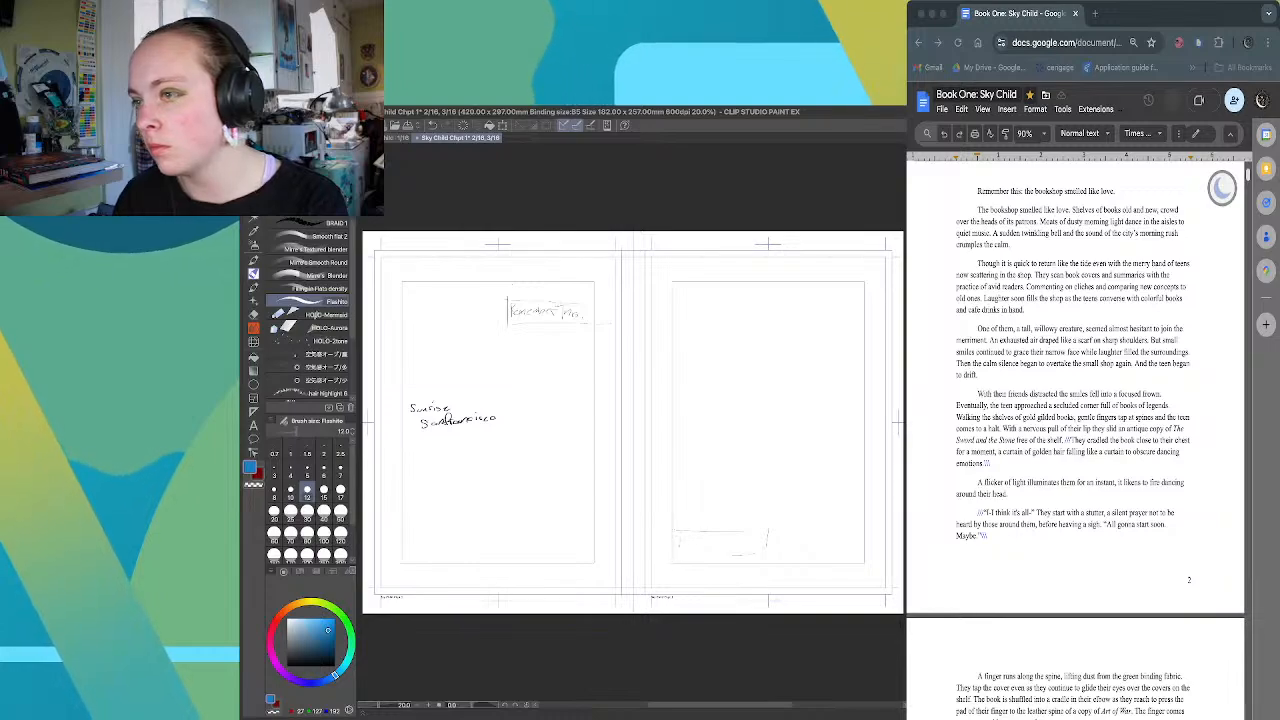
# Handwrite the caption "the bookshop smelled like love" in the lower left corner of the right page, redoing the first attempt
pyautogui.moveTo(676, 542); pyautogui.dragTo(717, 545)
pyautogui.moveTo(720, 536); pyautogui.dragTo(745, 542)
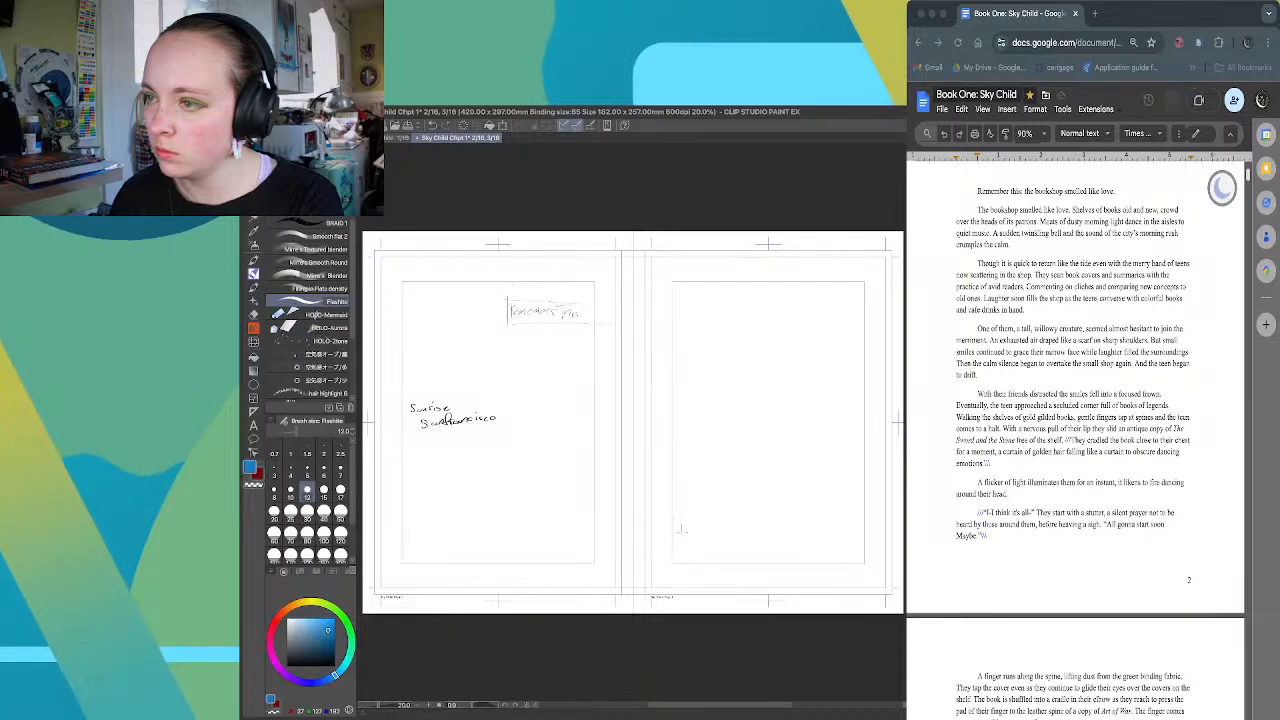
pyautogui.moveTo(679, 527); pyautogui.dragTo(722, 526)
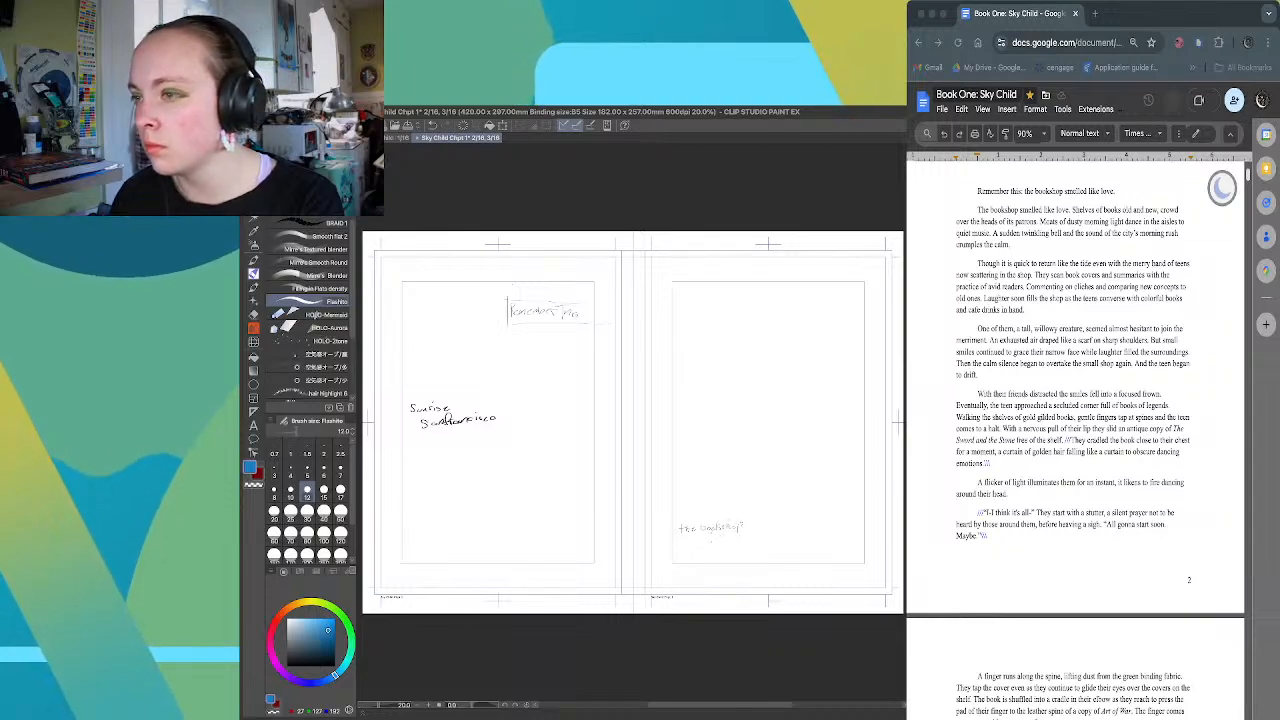
pyautogui.moveTo(710, 540); pyautogui.dragTo(773, 541)
pyautogui.moveTo(778, 538); pyautogui.dragTo(795, 541)
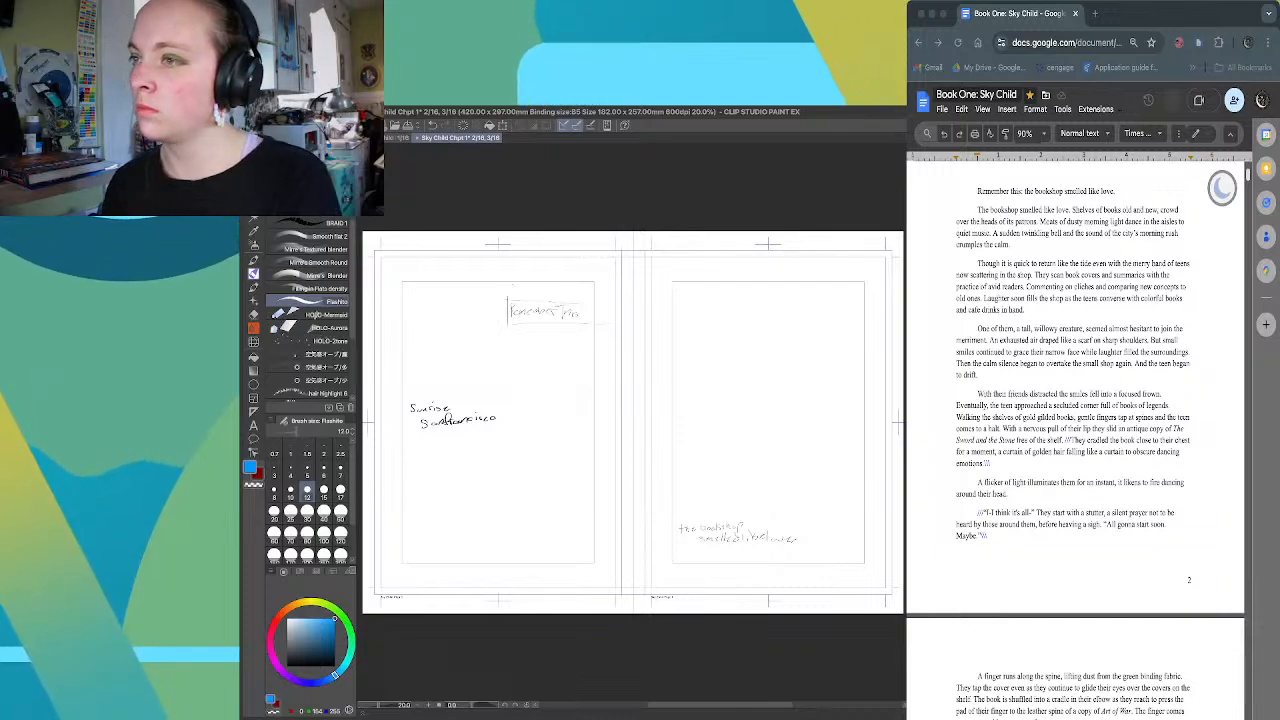
# Try strokes across the middle of the right page with the Smooth Round brush at size 100, undoing each one
pyautogui.moveTo(642, 455)
pyautogui.mouseDown()
pyautogui.moveTo(809, 429)
pyautogui.moveTo(782, 452)
pyautogui.moveTo(871, 399)
pyautogui.mouseUp()
pyautogui.hotkey('ctrl', 'z')
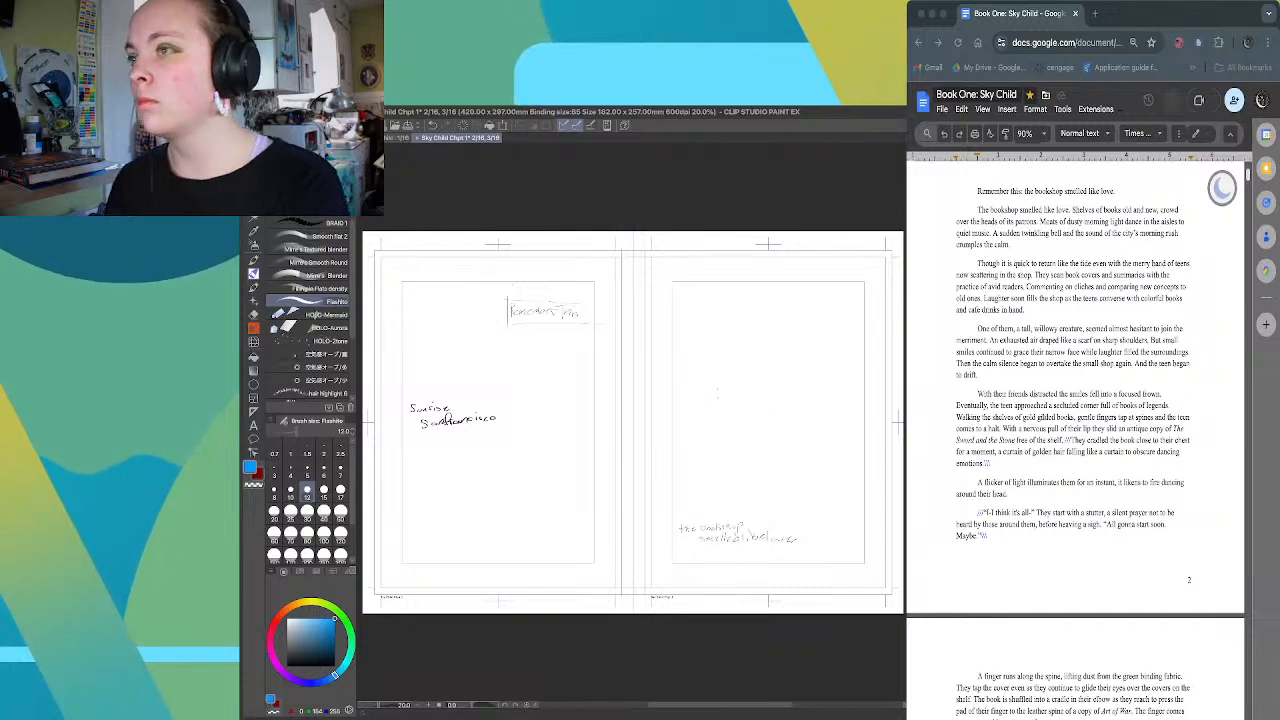
pyautogui.hotkey('ctrl', 'z')
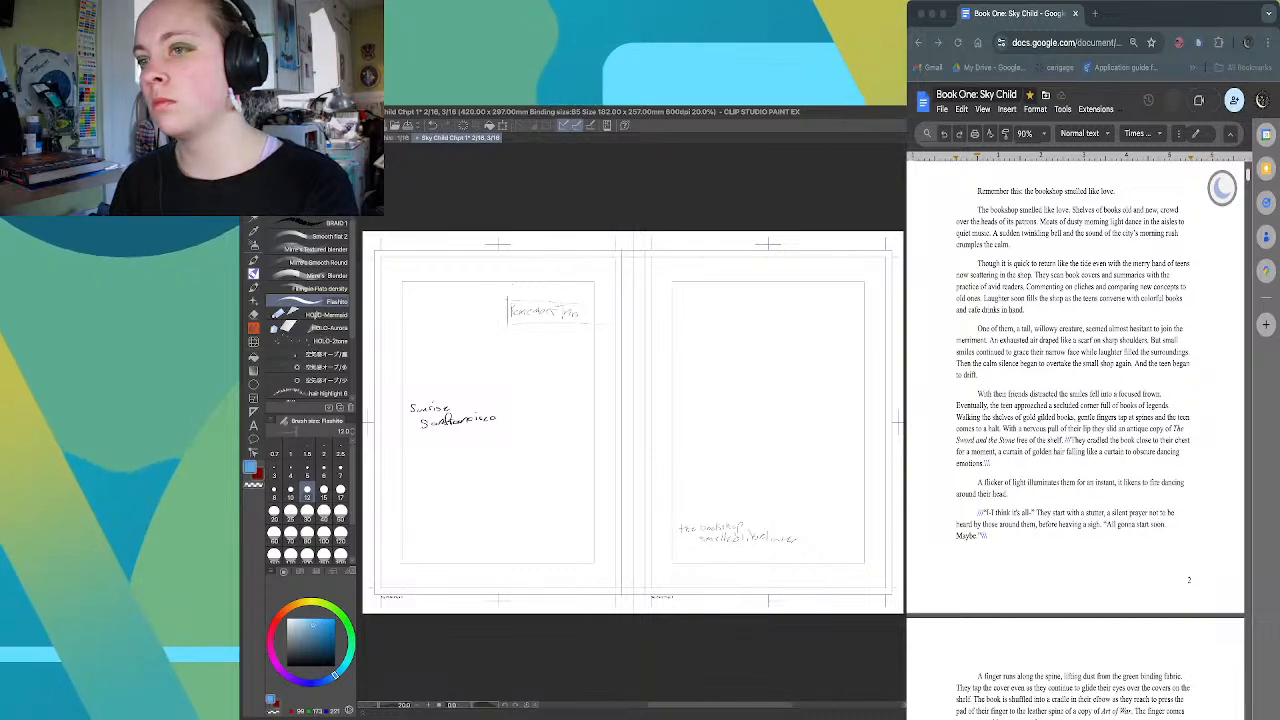
pyautogui.click(324, 535)
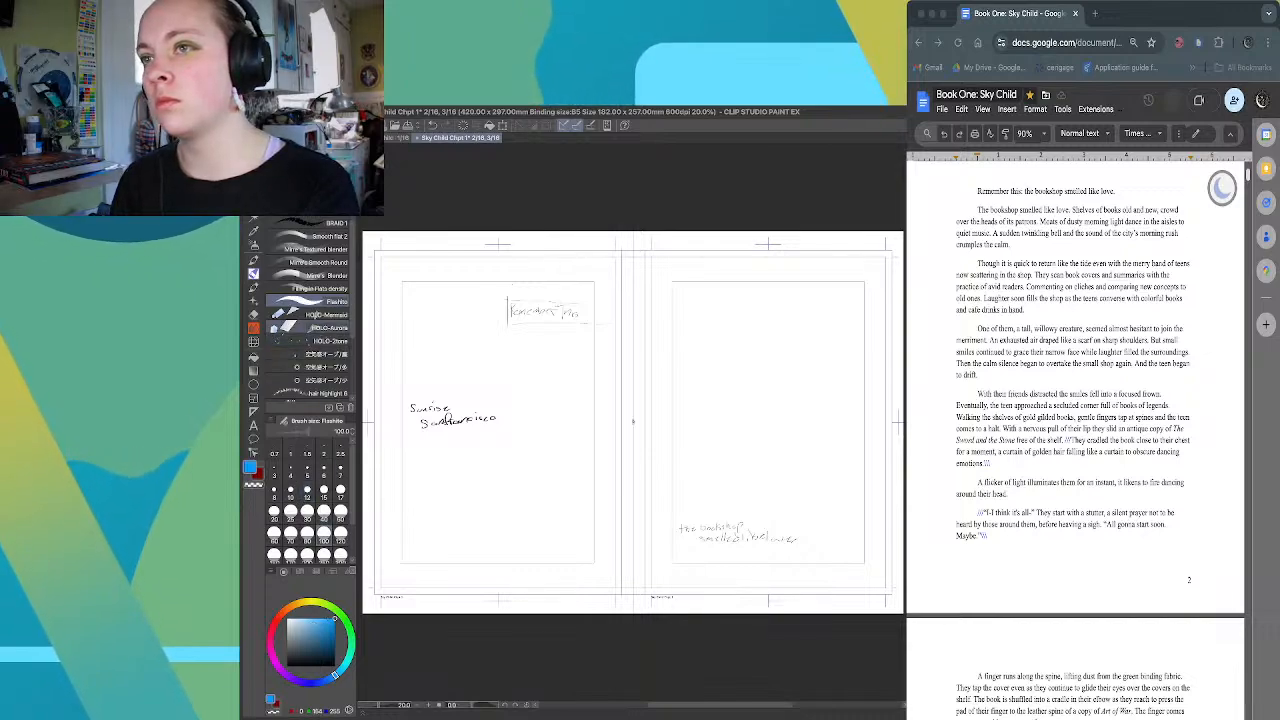
pyautogui.click(318, 262)
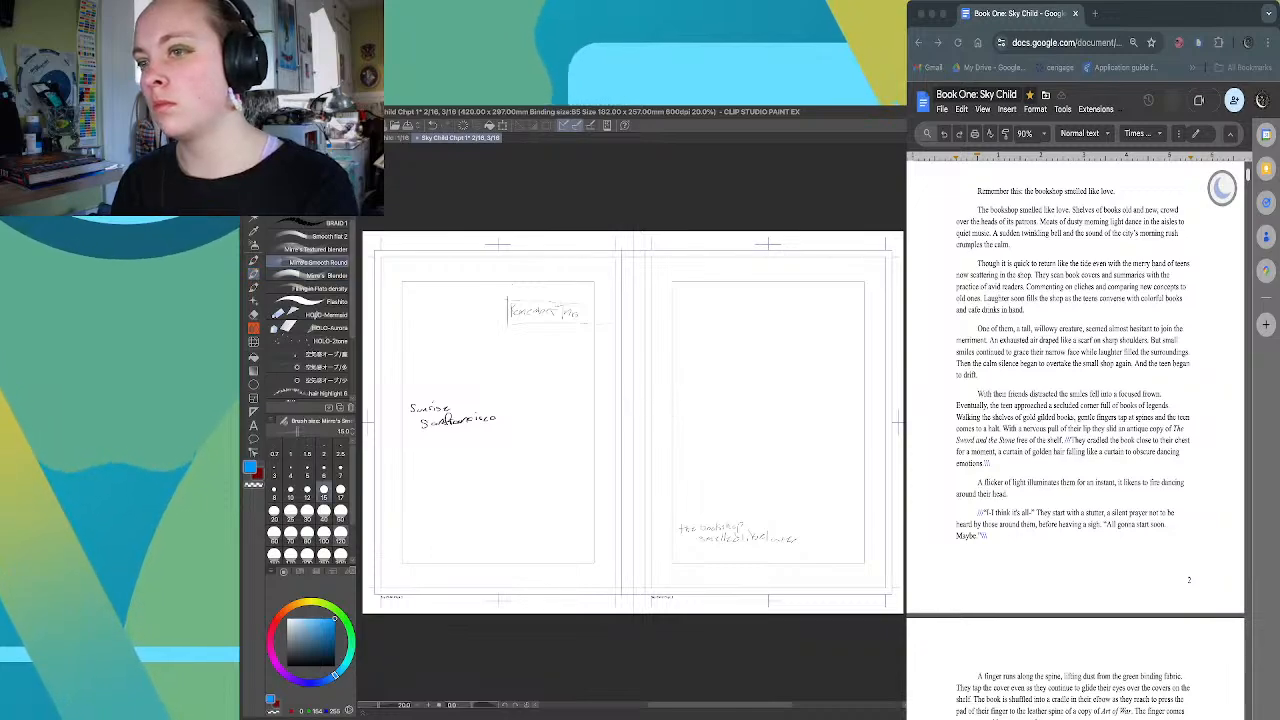
pyautogui.click(323, 541)
pyautogui.moveTo(723, 425)
pyautogui.mouseDown()
pyautogui.moveTo(697, 444)
pyautogui.moveTo(782, 430)
pyautogui.moveTo(815, 445)
pyautogui.moveTo(700, 480)
pyautogui.mouseUp()
pyautogui.hotkey('ctrl', 'z')
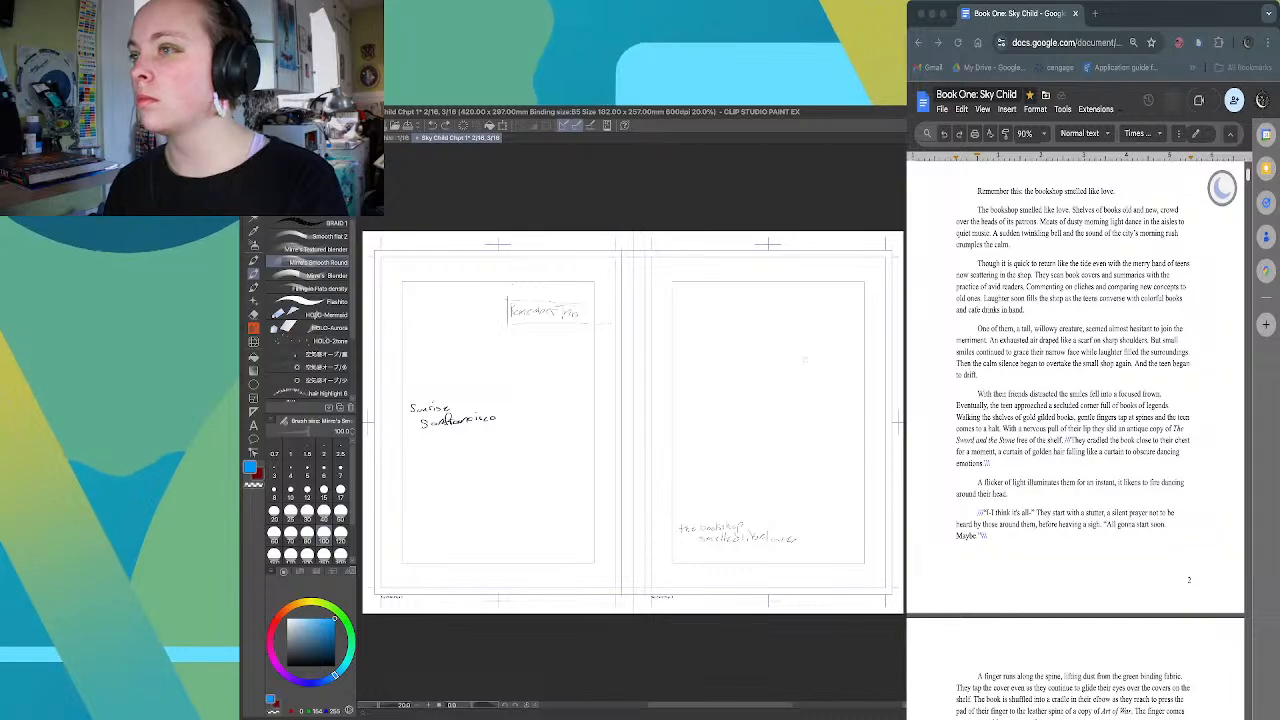
pyautogui.moveTo(729, 369)
pyautogui.mouseDown()
pyautogui.moveTo(757, 393)
pyautogui.moveTo(814, 384)
pyautogui.mouseUp()
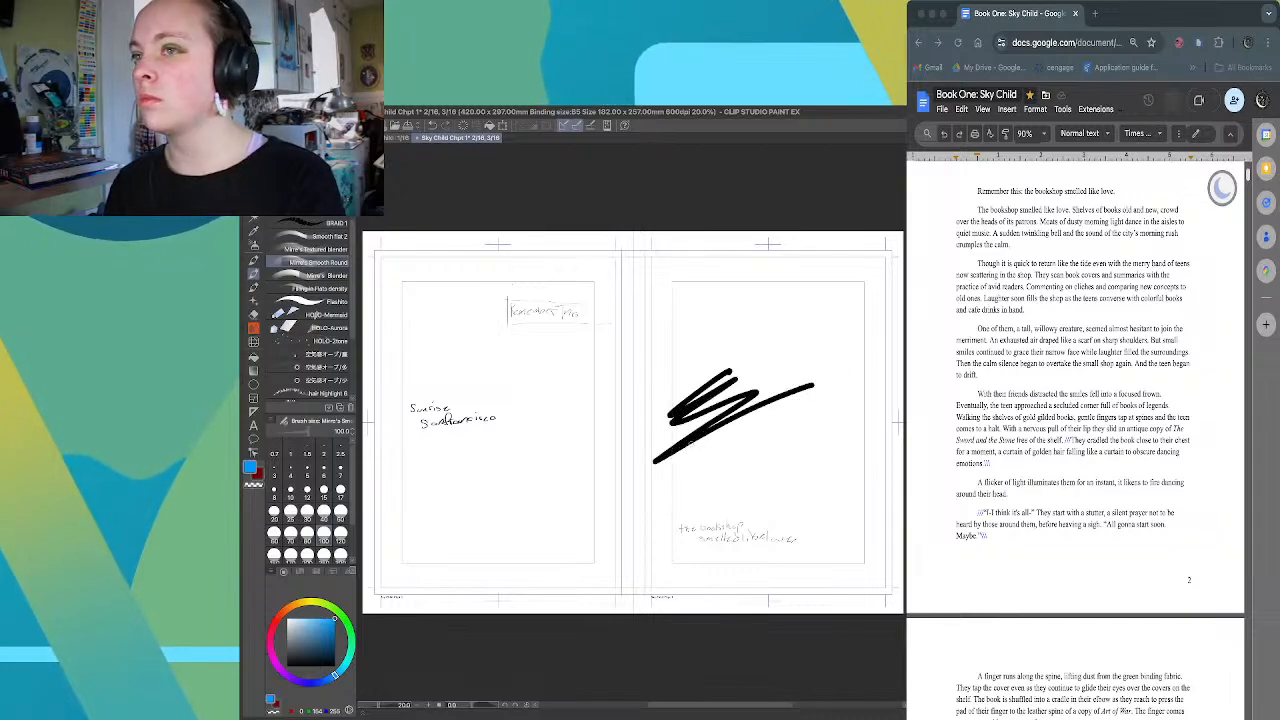
pyautogui.hotkey('ctrl', 'z')
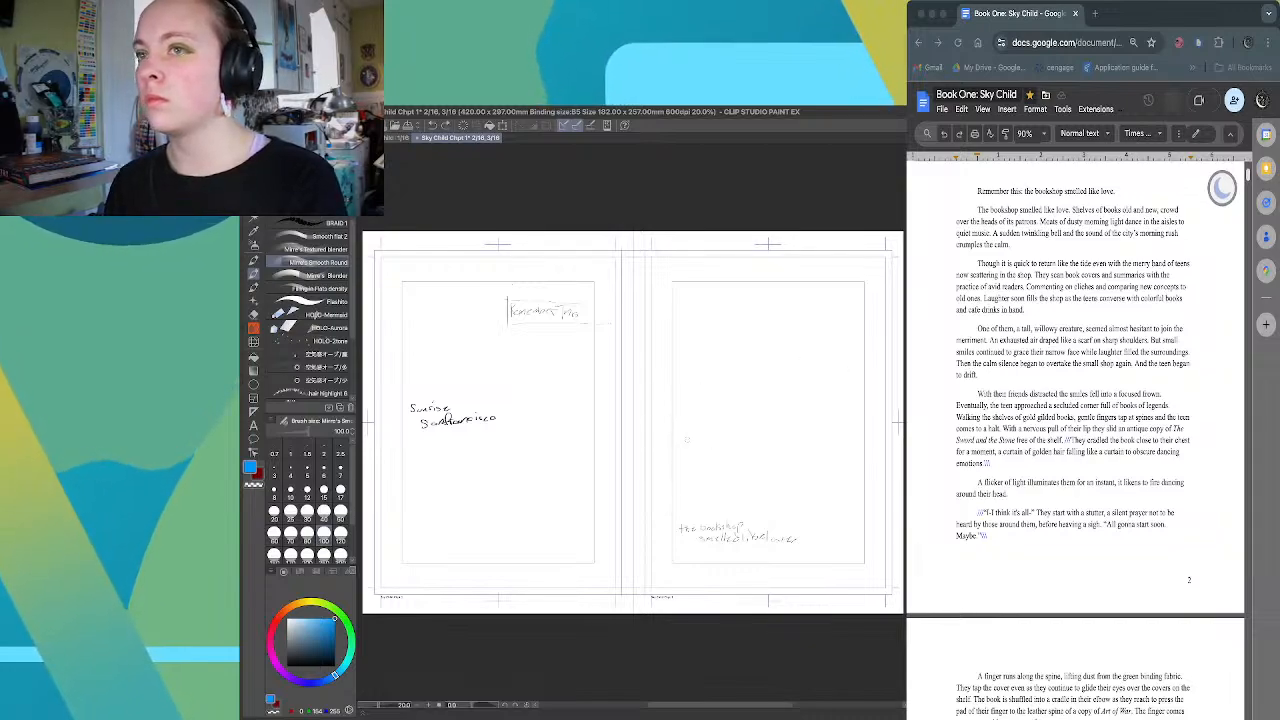
# Try a watercolour brush stroke across the right page, undo it, and return to the Smooth Round brush
pyautogui.click(253, 287)
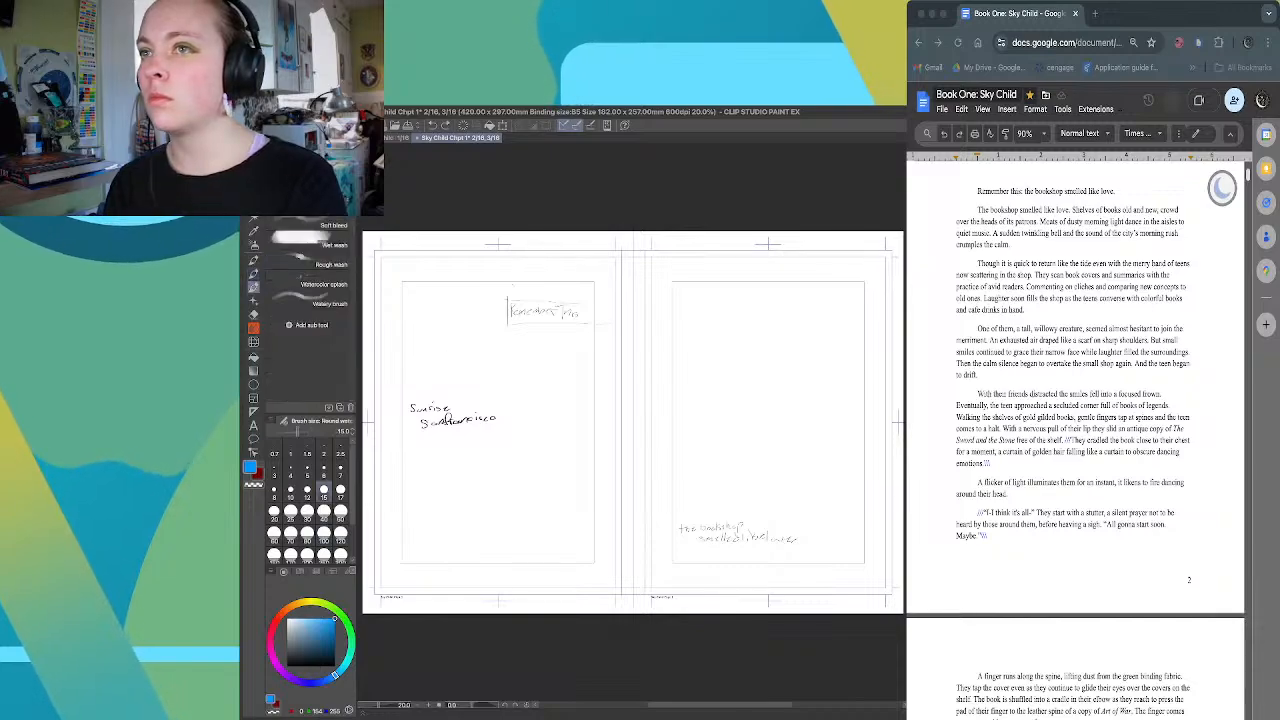
pyautogui.moveTo(658, 360)
pyautogui.mouseDown()
pyautogui.moveTo(786, 400)
pyautogui.moveTo(858, 395)
pyautogui.mouseUp()
pyautogui.hotkey('ctrl', 'z')
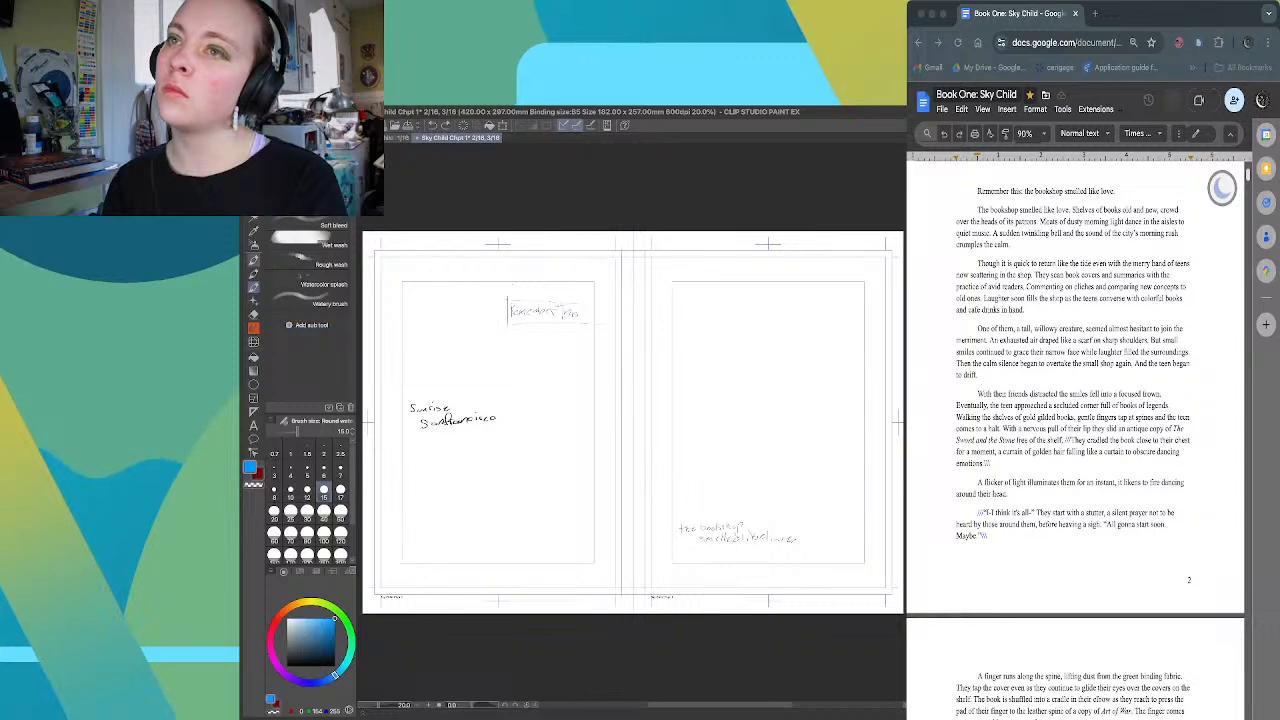
pyautogui.click(253, 273)
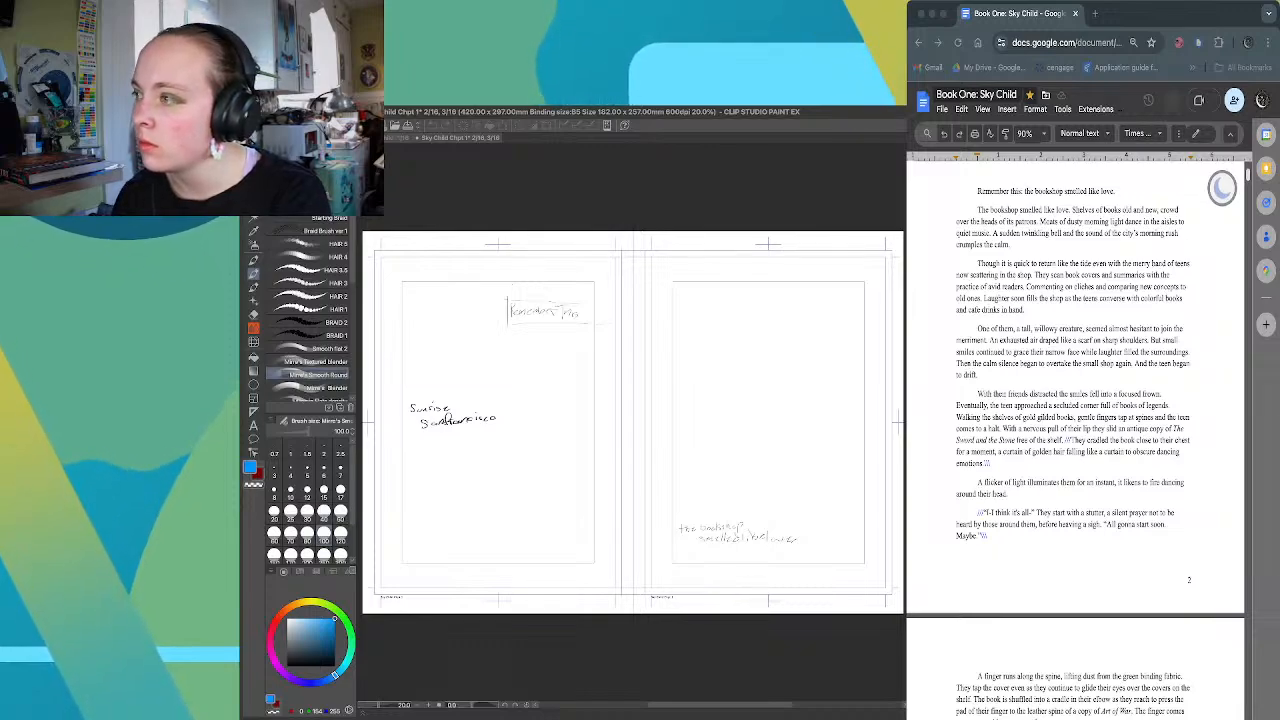
pyautogui.press('super+Tab')
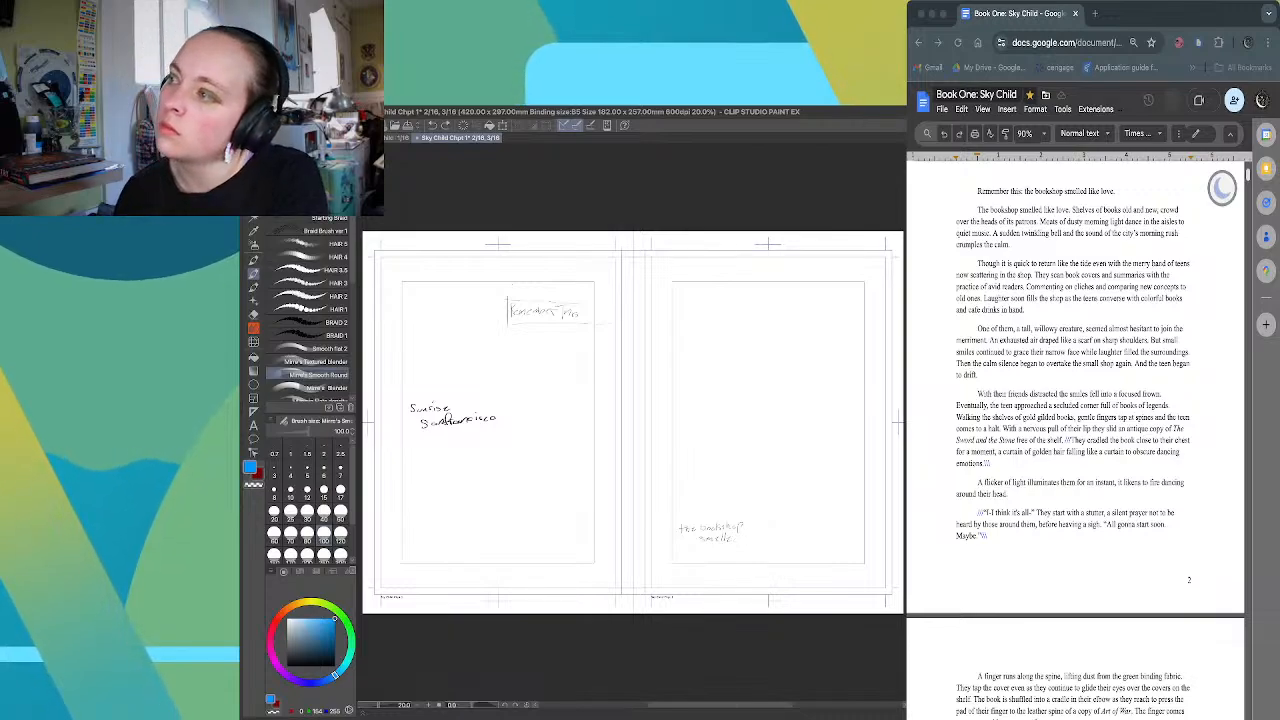
# Undo the whole handwritten bookshop caption in the lower left corner of the right page
pyautogui.hotkey('ctrl', 'z')
pyautogui.hotkey('ctrl', 'z')
pyautogui.hotkey('ctrl', 'z')
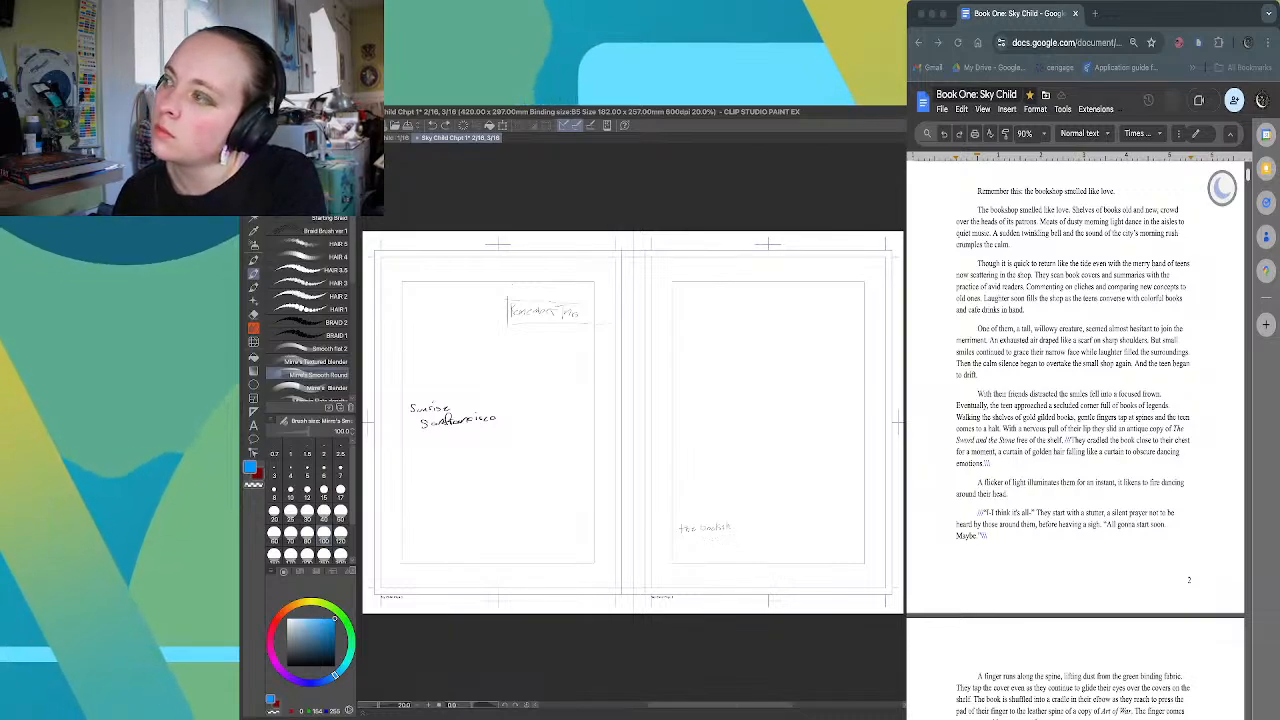
pyautogui.hotkey('ctrl', 'z')
pyautogui.hotkey('ctrl', 'z')
pyautogui.hotkey('ctrl', 'z')
pyautogui.hotkey('ctrl', 'z')
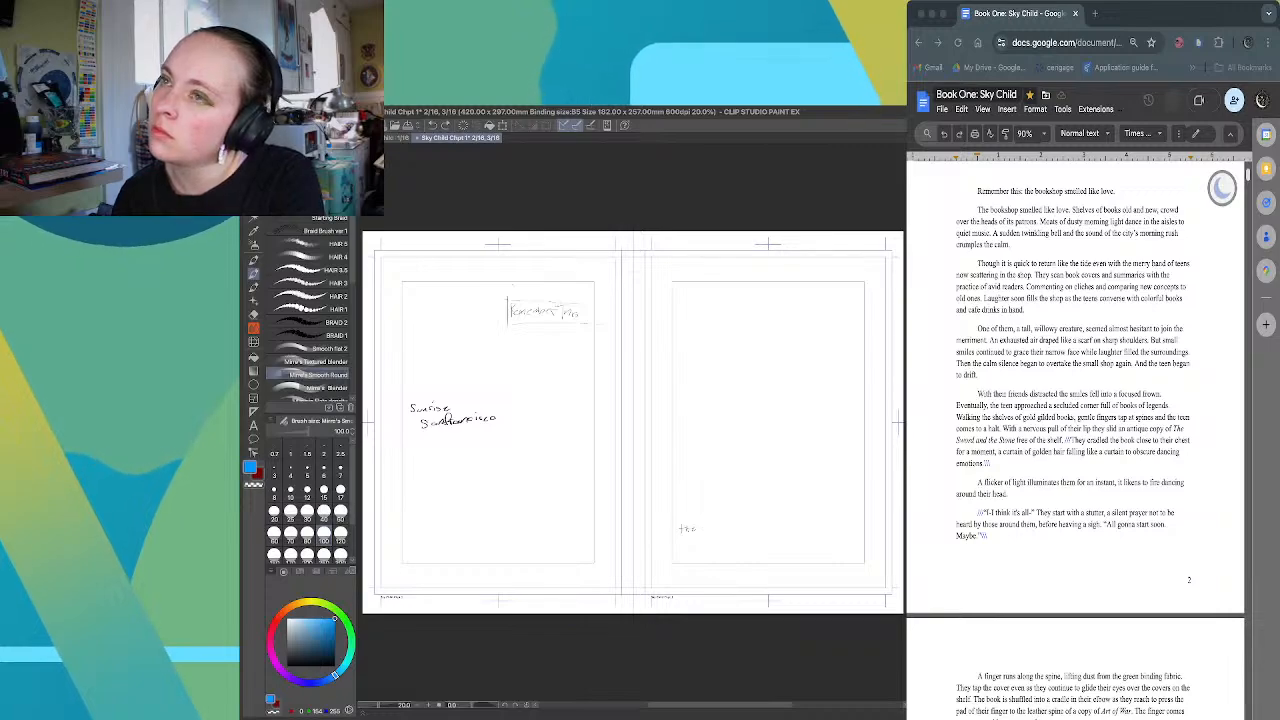
pyautogui.hotkey('ctrl', 'z')
pyautogui.hotkey('ctrl', 'z')
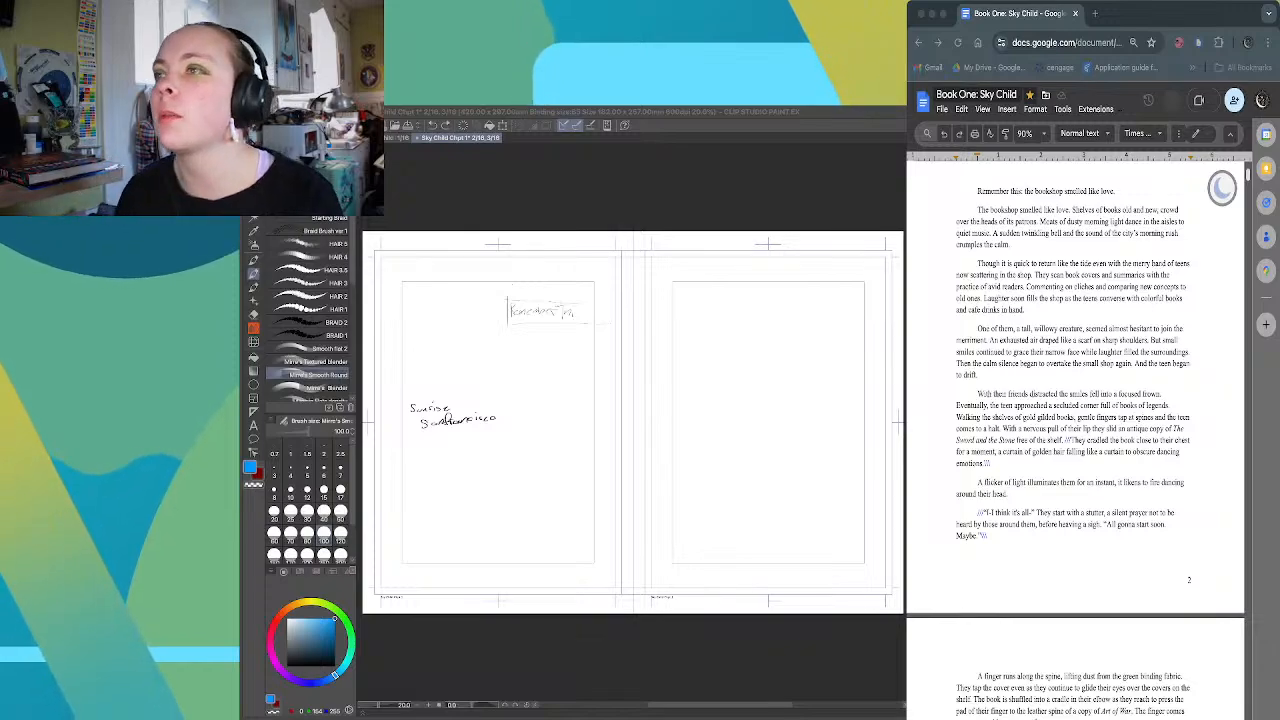
# Close the open pages of the Sky Child Chpt 1 file, both the 2–3 spread and page 1
pyautogui.click(417, 138)
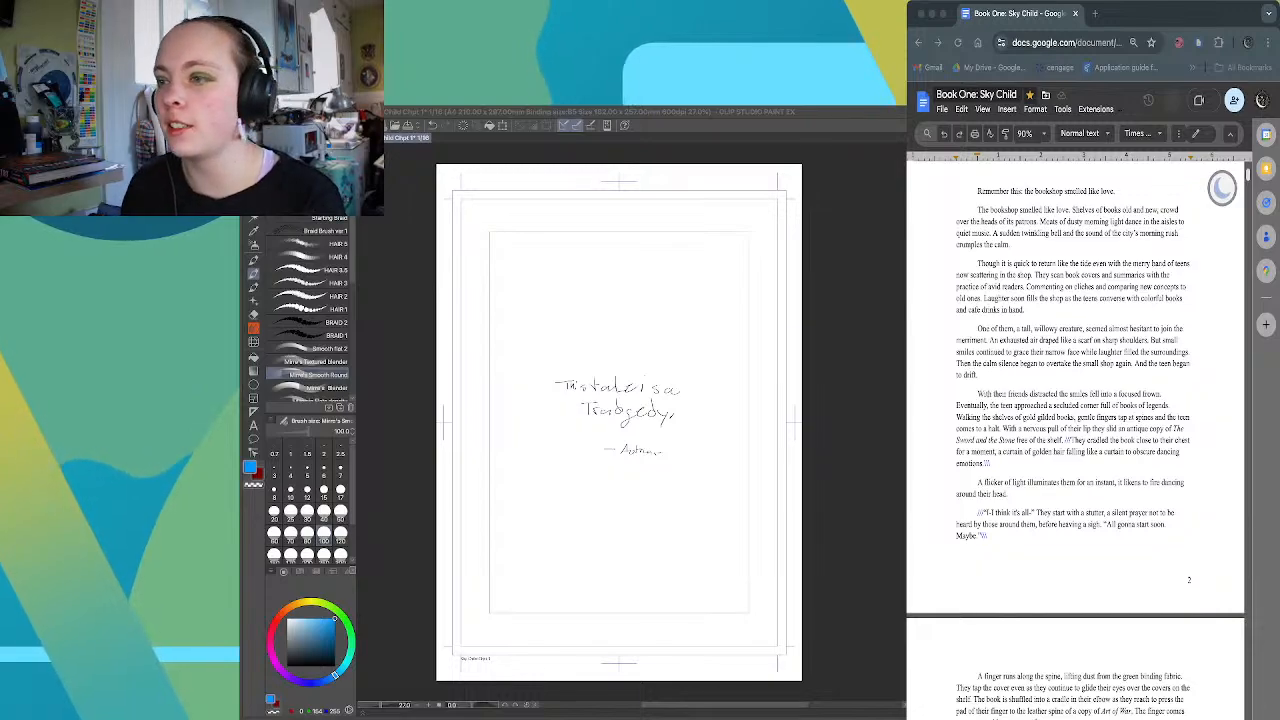
pyautogui.press('super+w')
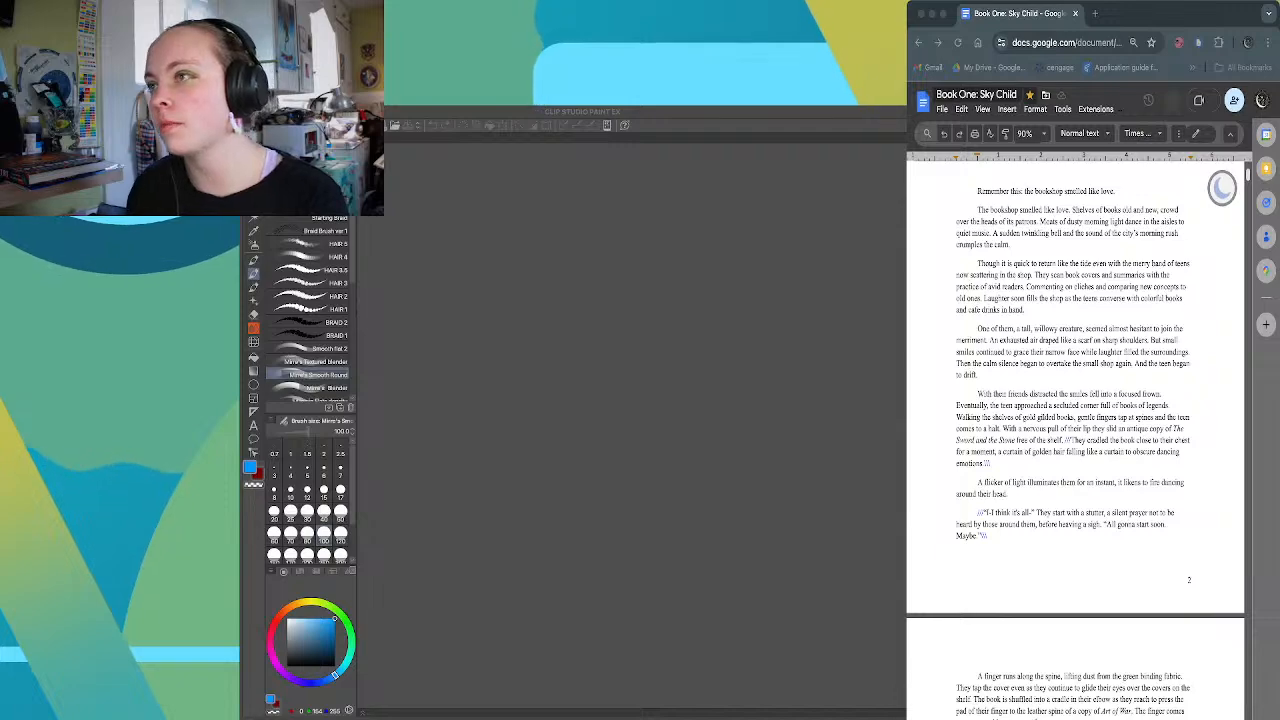
pyautogui.press('super+Tab')
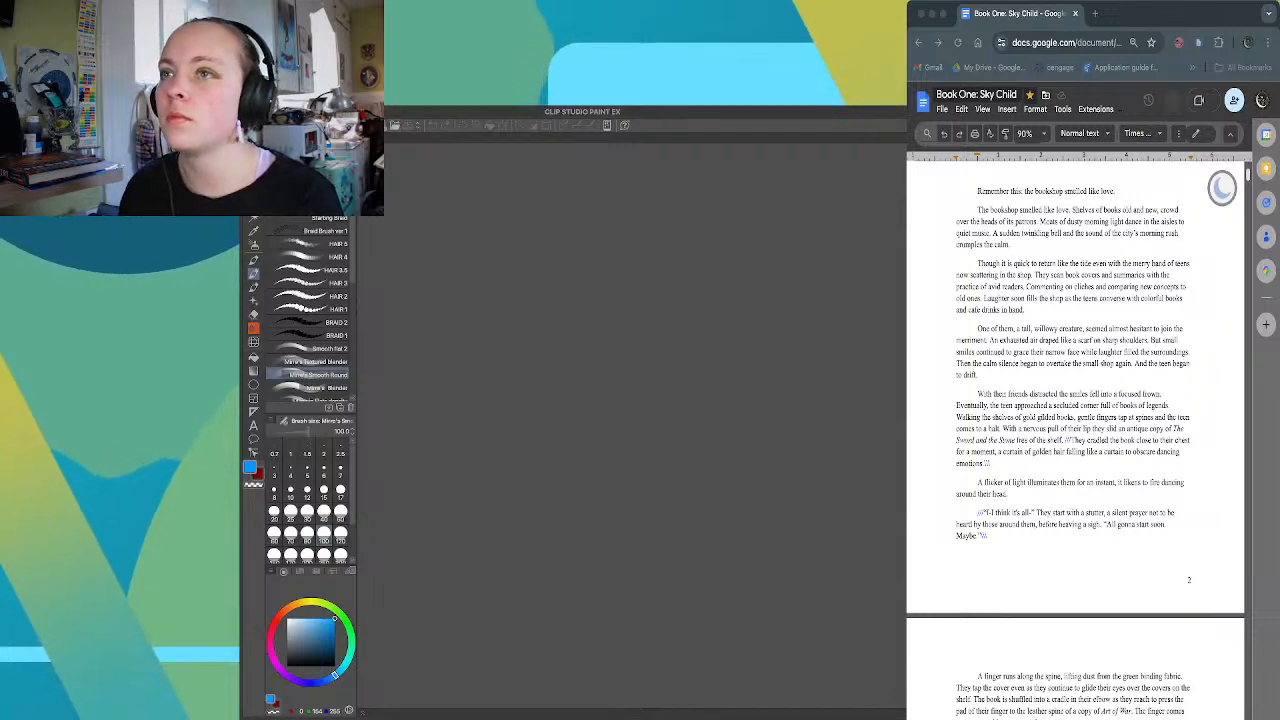
pyautogui.press('super+Tab')
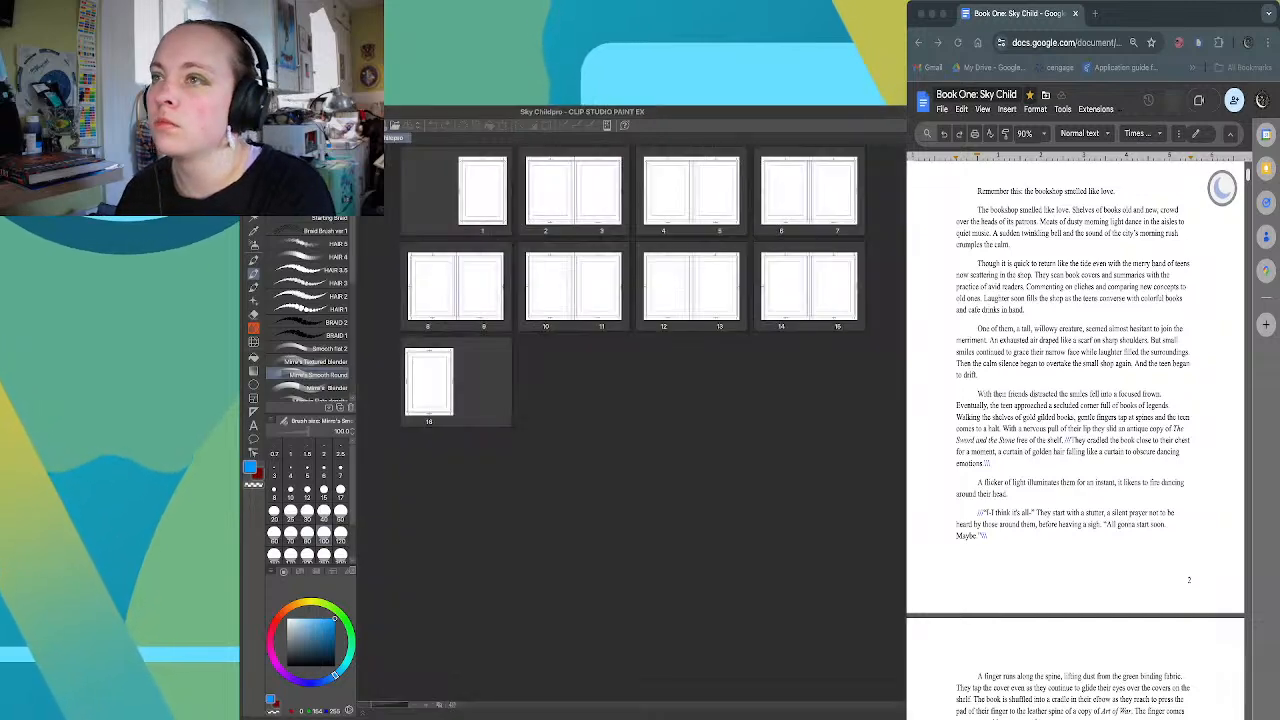
# Open page 1 of the new Sky Child project and set up the Flashito brush in black at size 30, undoing the test stroke
pyautogui.doubleClick(492, 198)
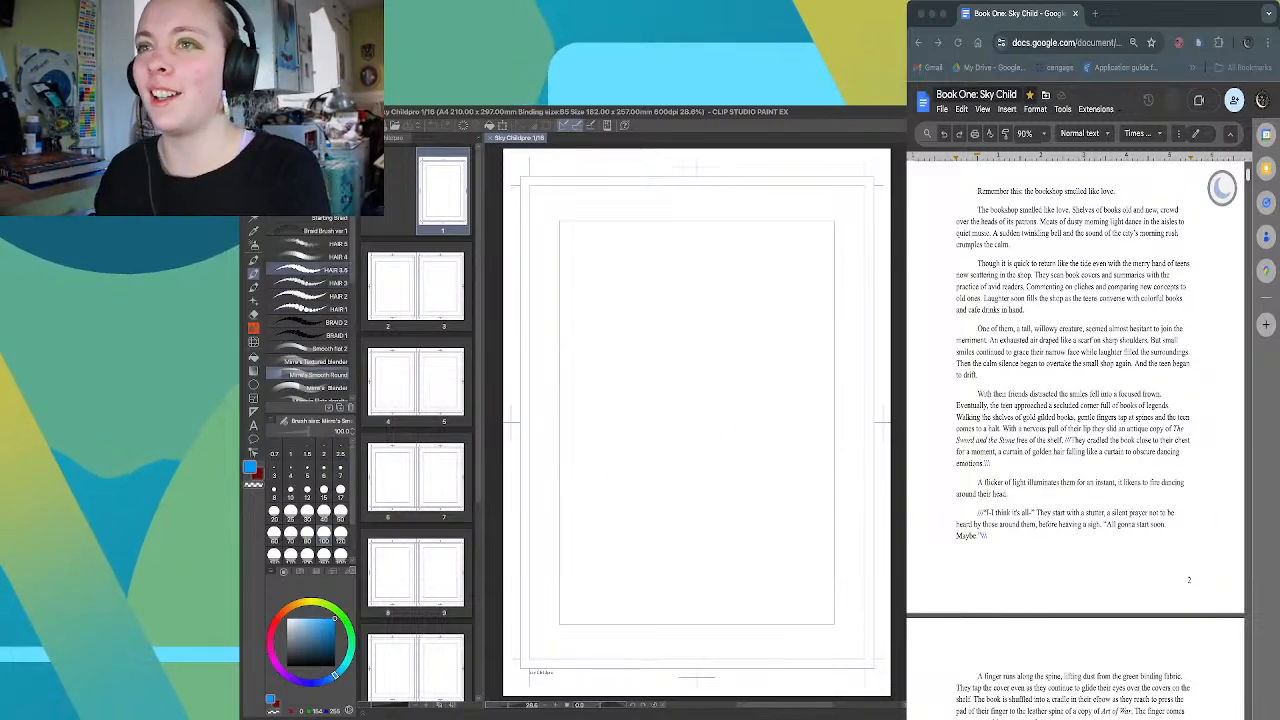
pyautogui.scroll(-1, 305, 310)
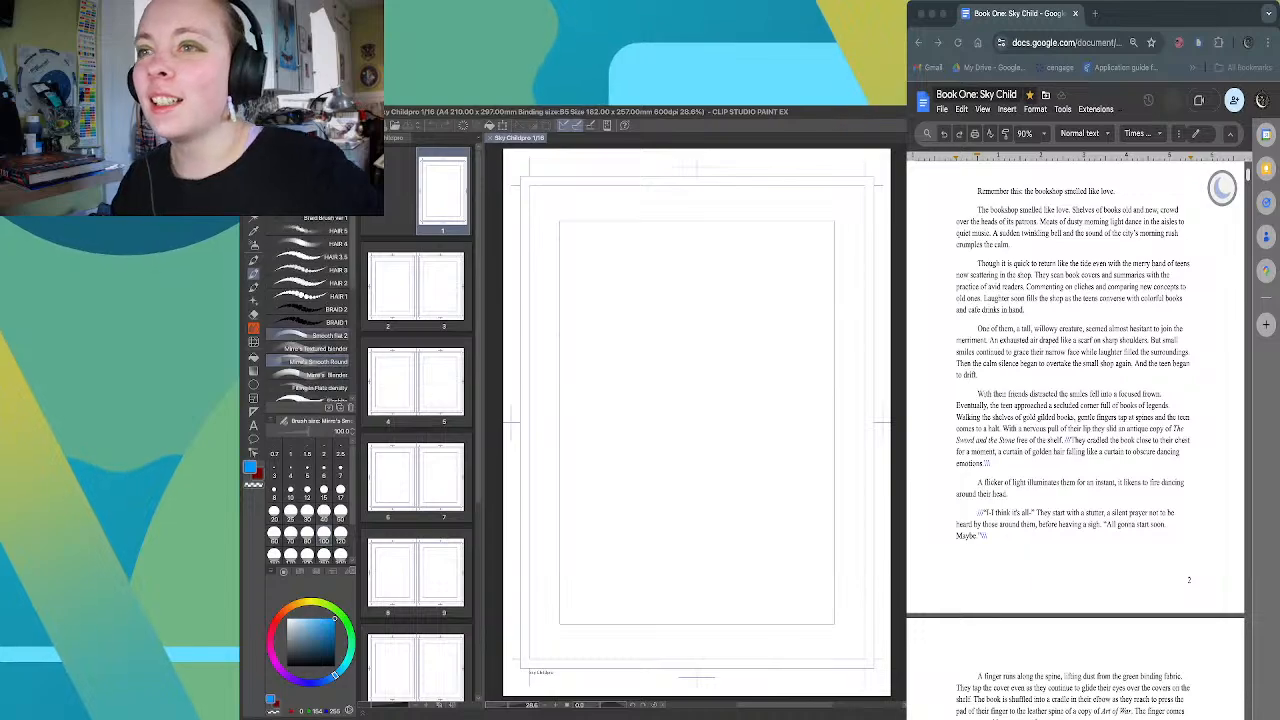
pyautogui.click(318, 397)
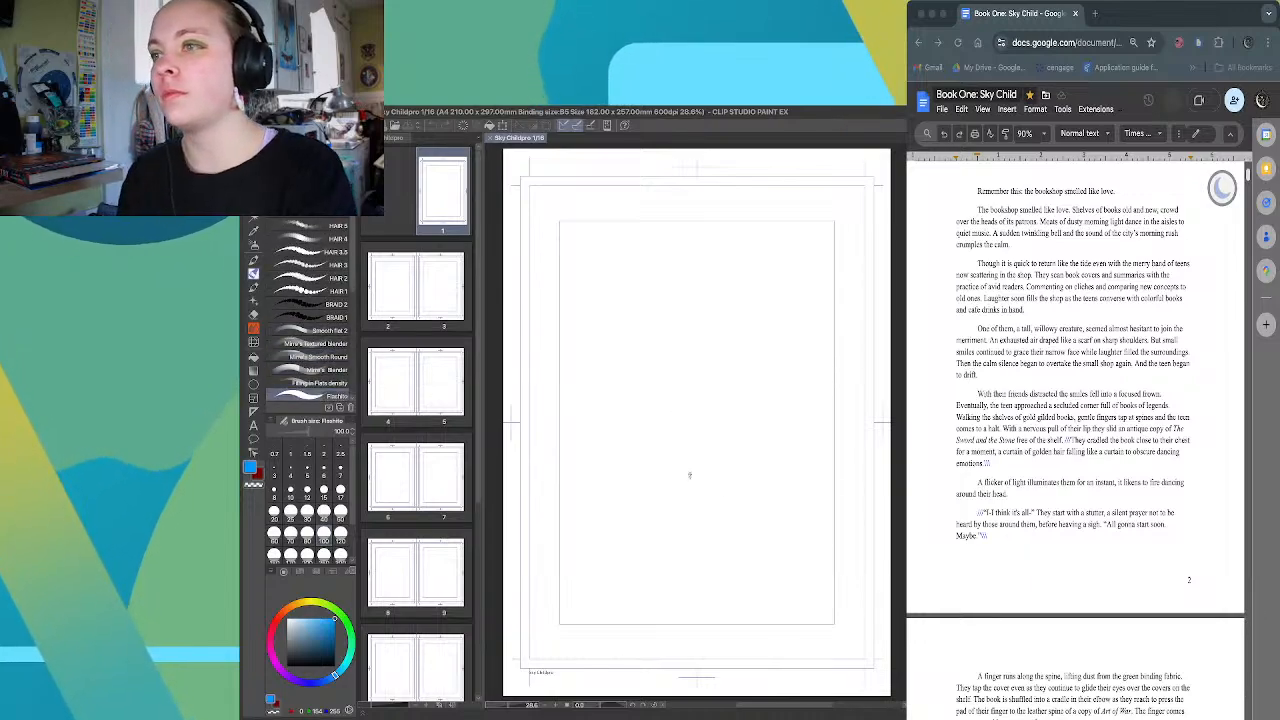
pyautogui.moveTo(628, 390); pyautogui.dragTo(714, 430)
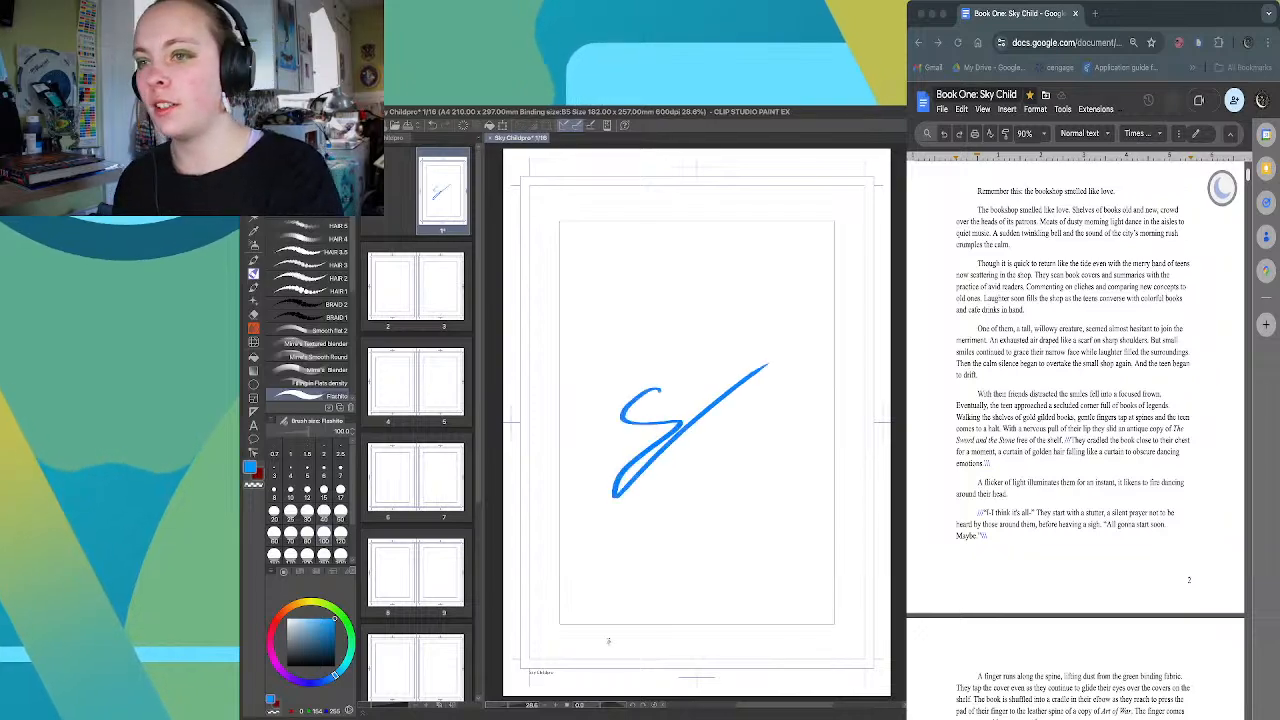
pyautogui.hotkey('ctrl', 'z')
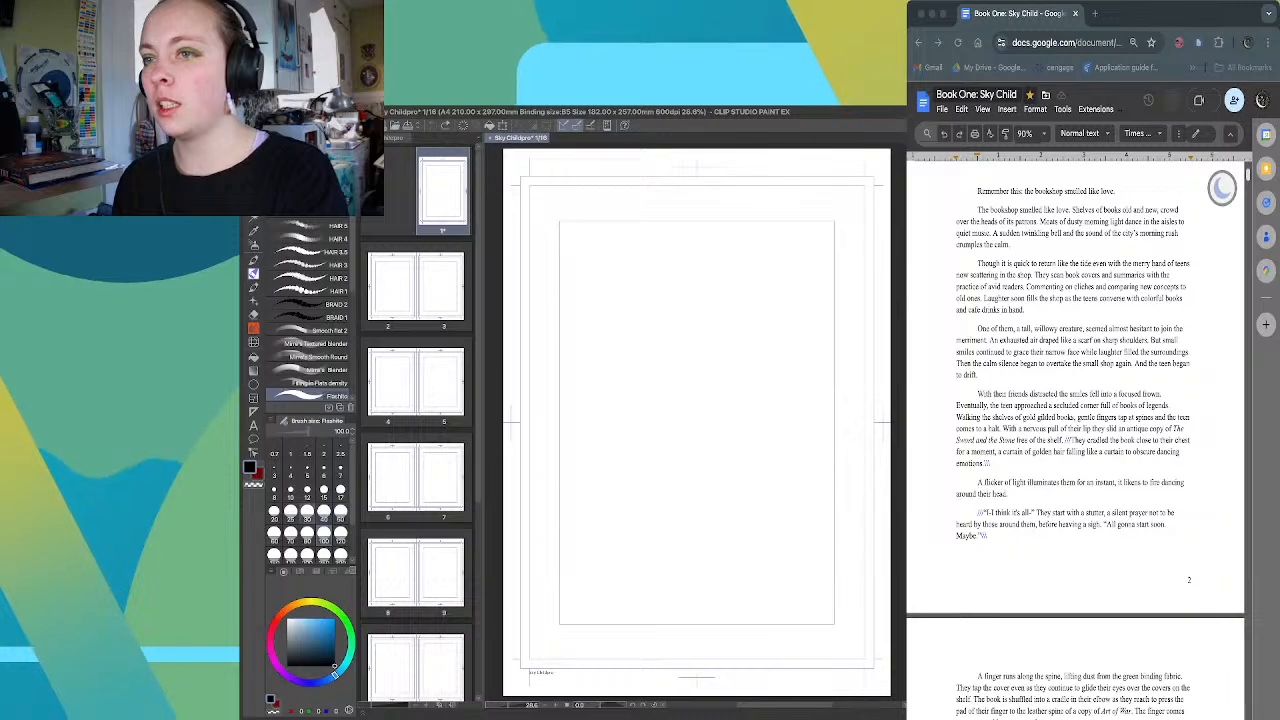
pyautogui.click(307, 513)
# Handwrite the quote "This tale is a tragedy" with the attribution "- Author" in the middle of page 1
pyautogui.moveTo(637, 381)
pyautogui.mouseDown()
pyautogui.moveTo(660, 398)
pyautogui.moveTo(682, 397)
pyautogui.moveTo(688, 381)
pyautogui.moveTo(699, 397)
pyautogui.moveTo(725, 396)
pyautogui.mouseUp()
pyautogui.click(664, 379)
pyautogui.click(730, 380)
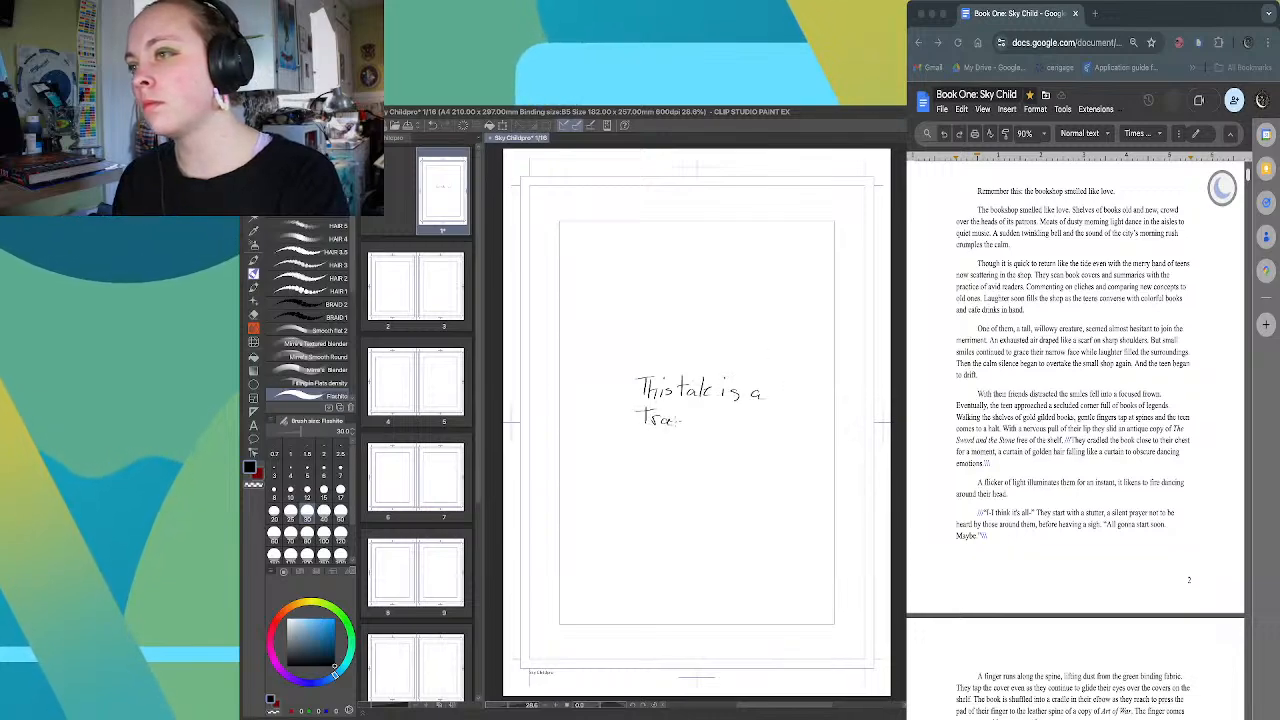
pyautogui.moveTo(692, 420); pyautogui.dragTo(699, 423)
pyautogui.moveTo(710, 410)
pyautogui.mouseDown()
pyautogui.moveTo(705, 428)
pyautogui.moveTo(720, 436)
pyautogui.moveTo(705, 452)
pyautogui.moveTo(718, 444)
pyautogui.mouseUp()
pyautogui.moveTo(718, 444); pyautogui.dragTo(731, 458)
pyautogui.moveTo(735, 444)
pyautogui.mouseDown()
pyautogui.moveTo(736, 457)
pyautogui.moveTo(764, 452)
pyautogui.mouseUp()
pyautogui.click(765, 461)
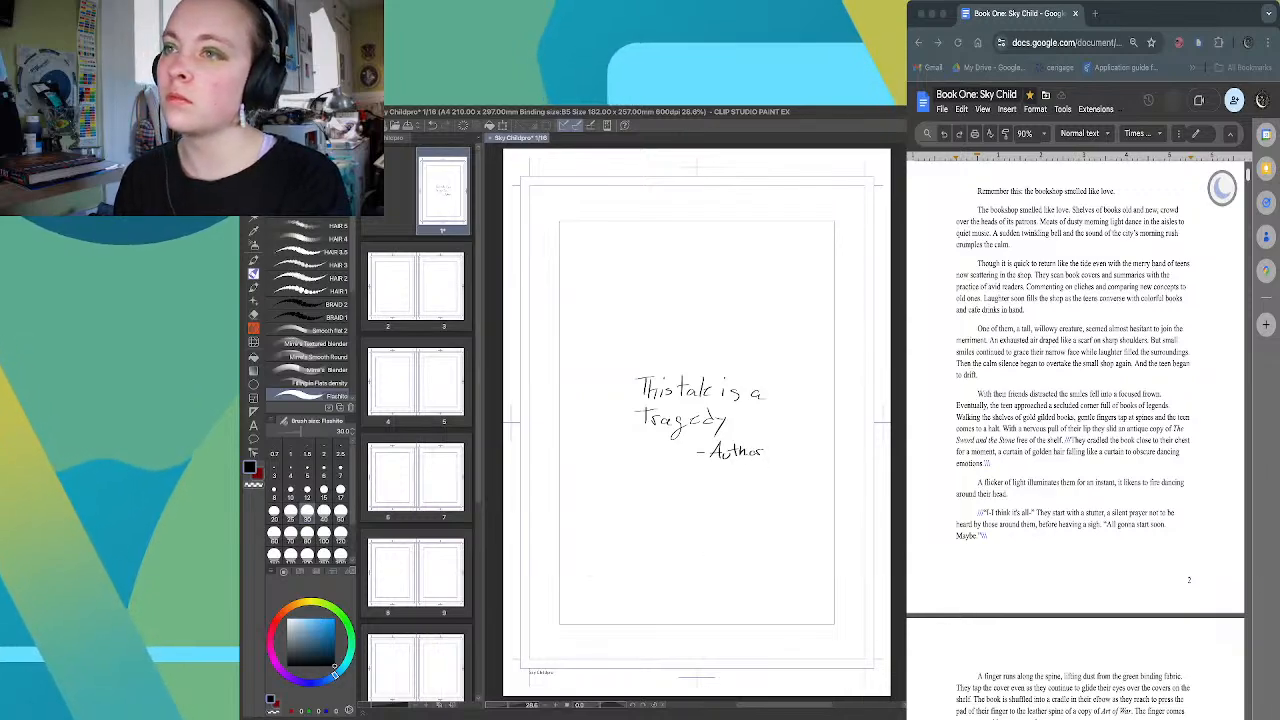
# Open the page 2–3 spread and handwrite the caption "Remember this..." near the top of page 2
pyautogui.click(416, 287)
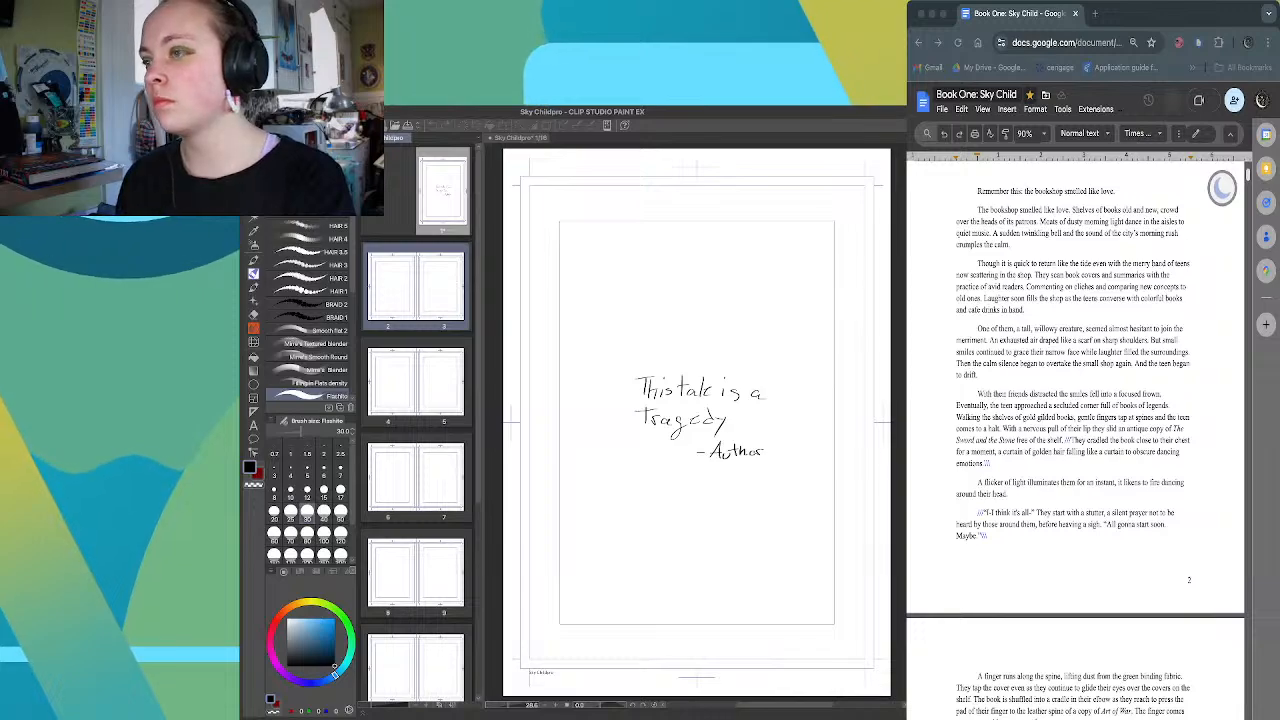
pyautogui.doubleClick(416, 287)
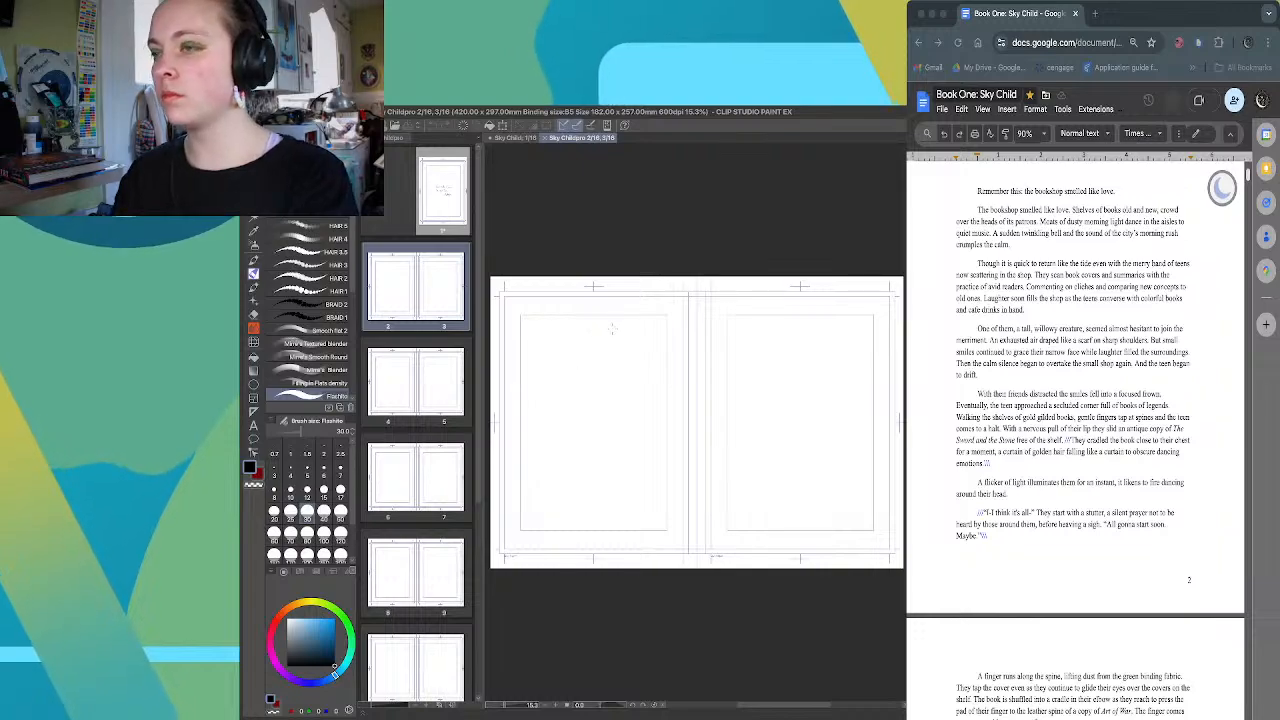
pyautogui.scroll(2, 612, 328)
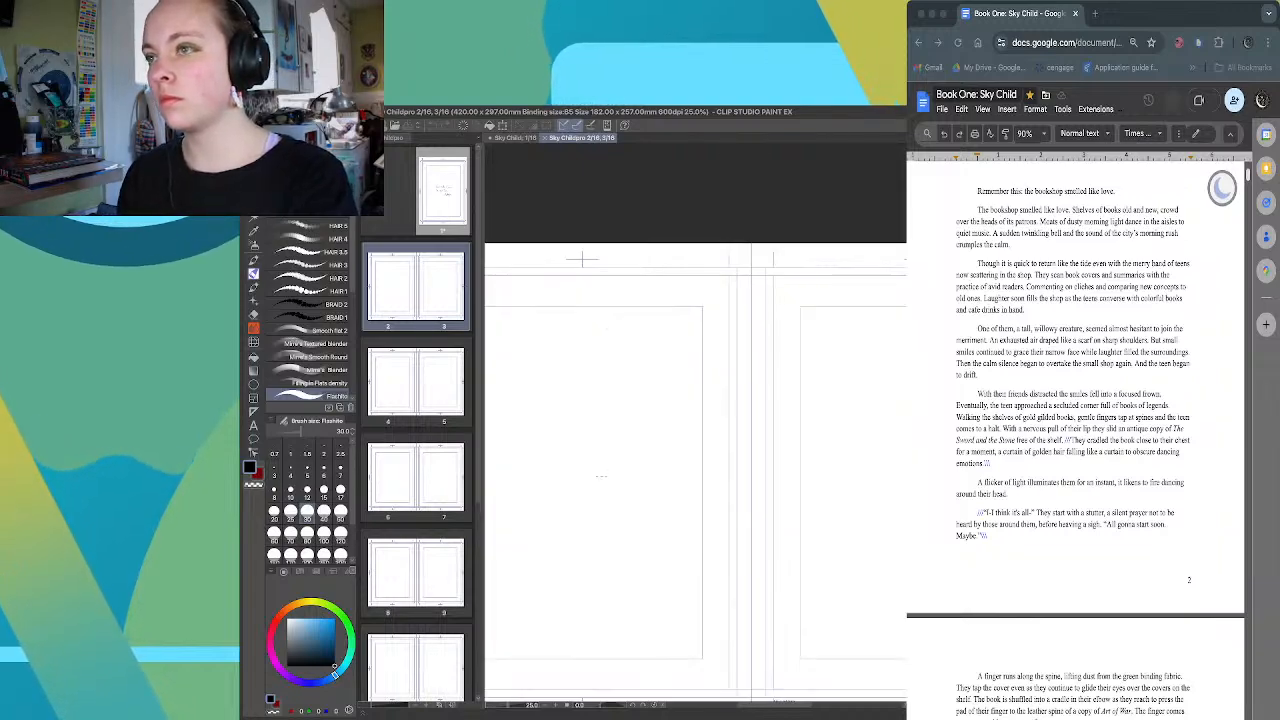
pyautogui.click(545, 330)
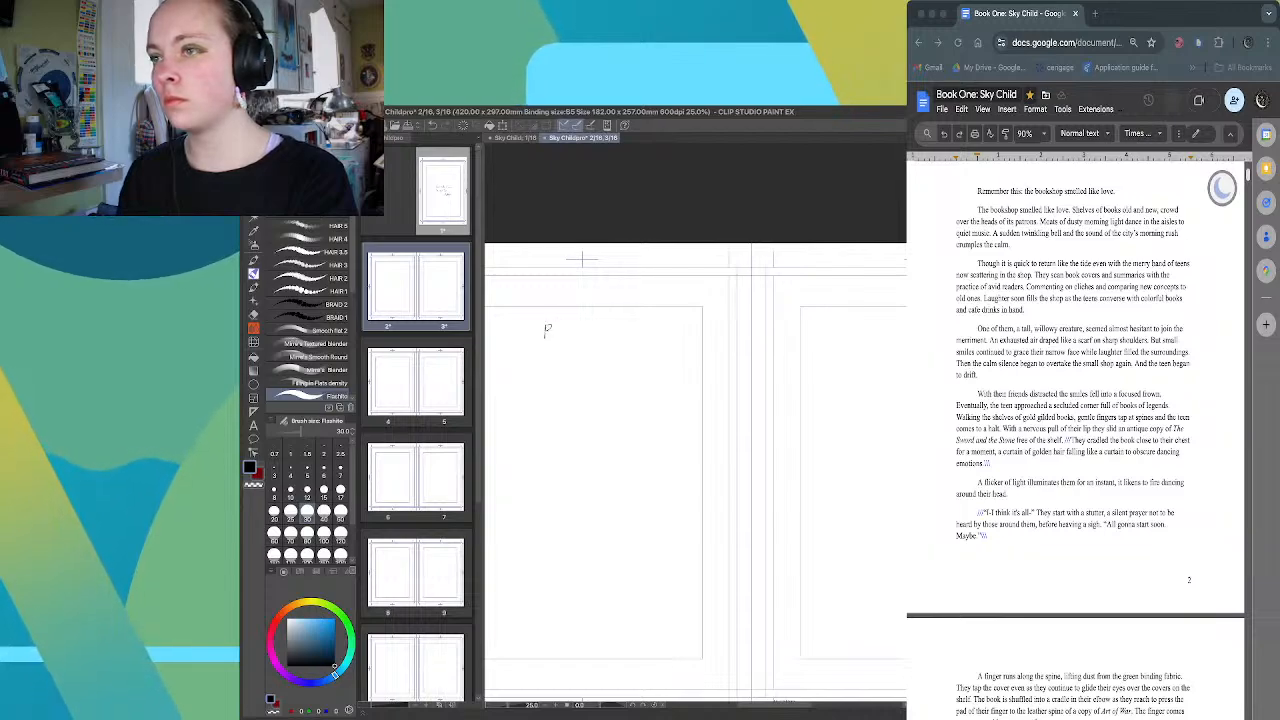
pyautogui.moveTo(553, 335); pyautogui.dragTo(650, 334)
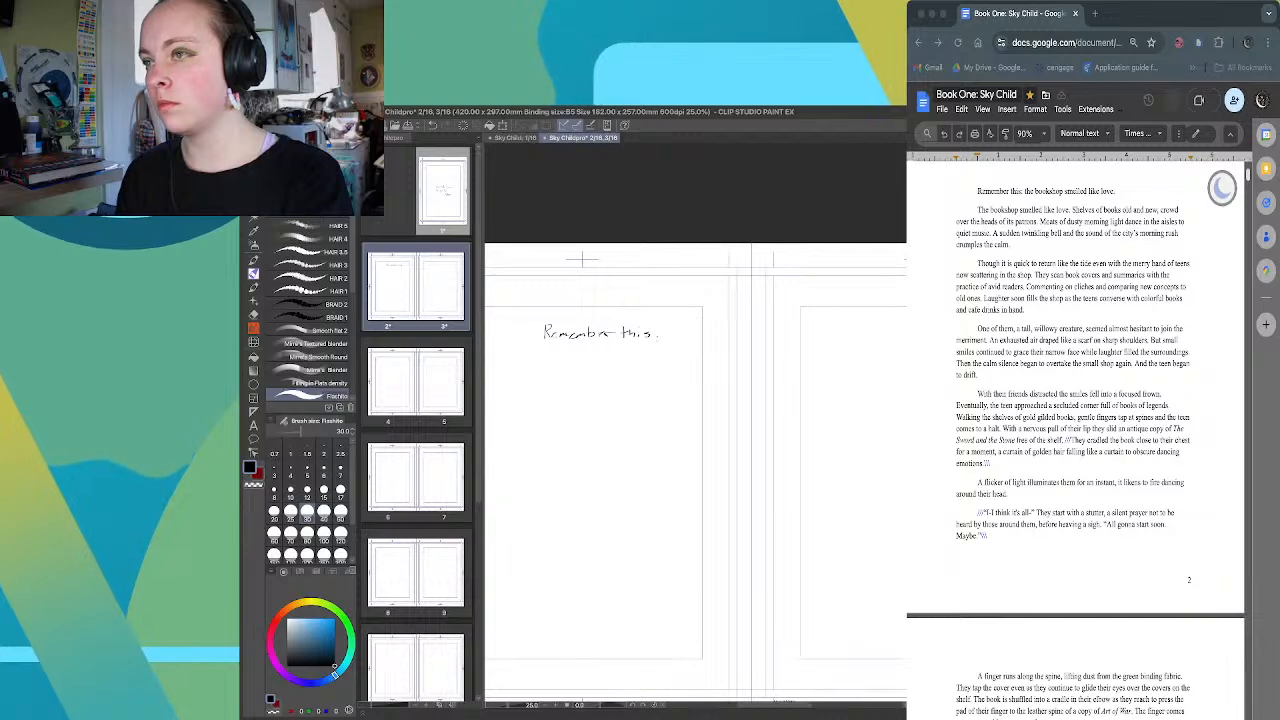
pyautogui.click(663, 336)
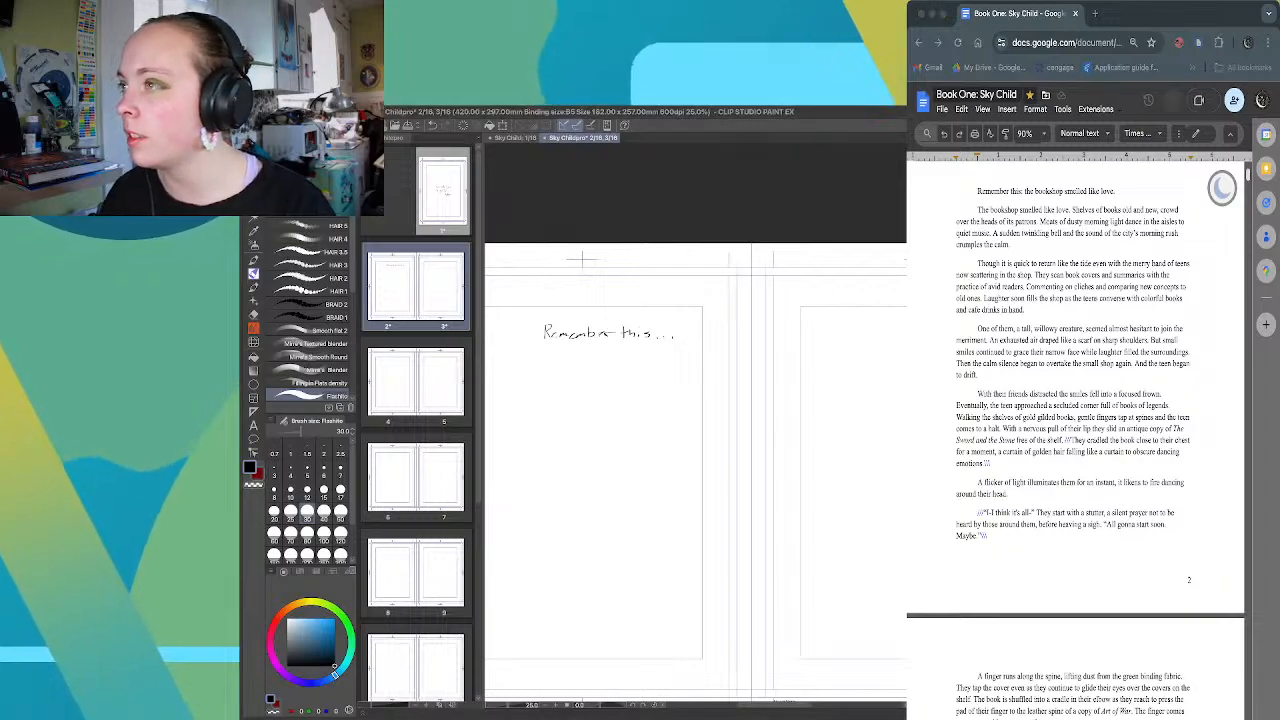
pyautogui.scroll(-1, 1076, 440)
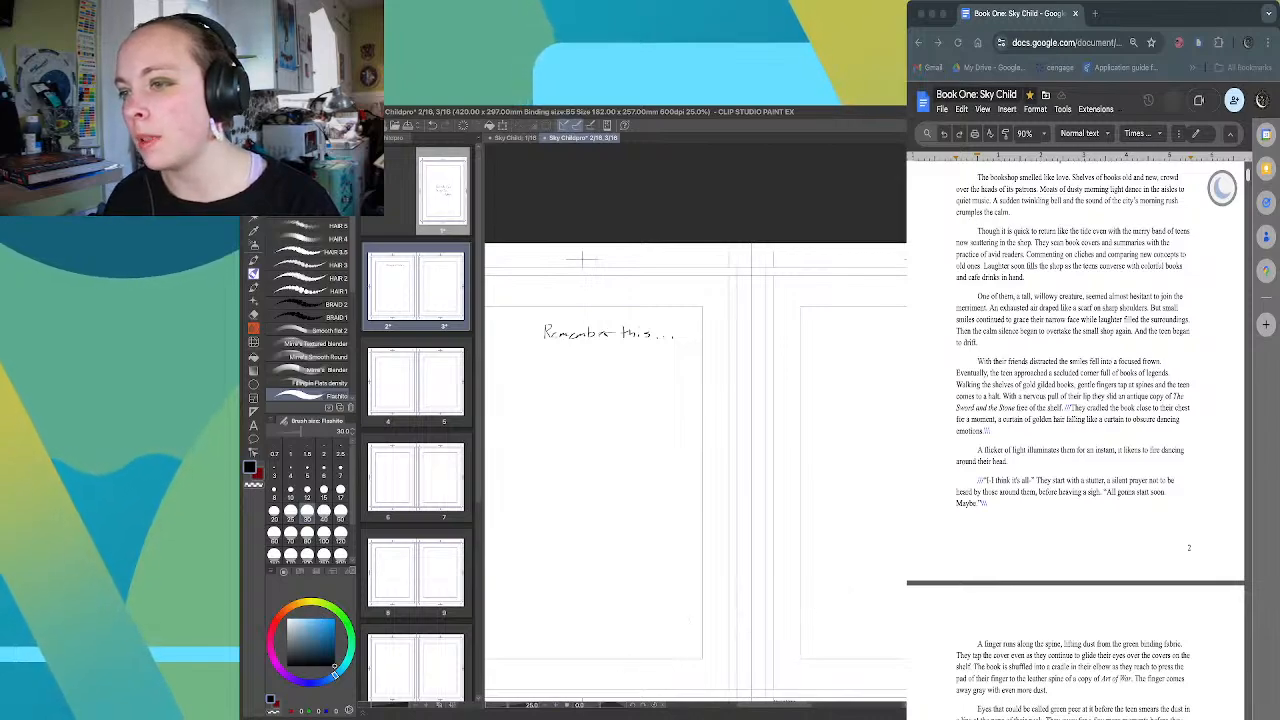
pyautogui.press('super+minus')
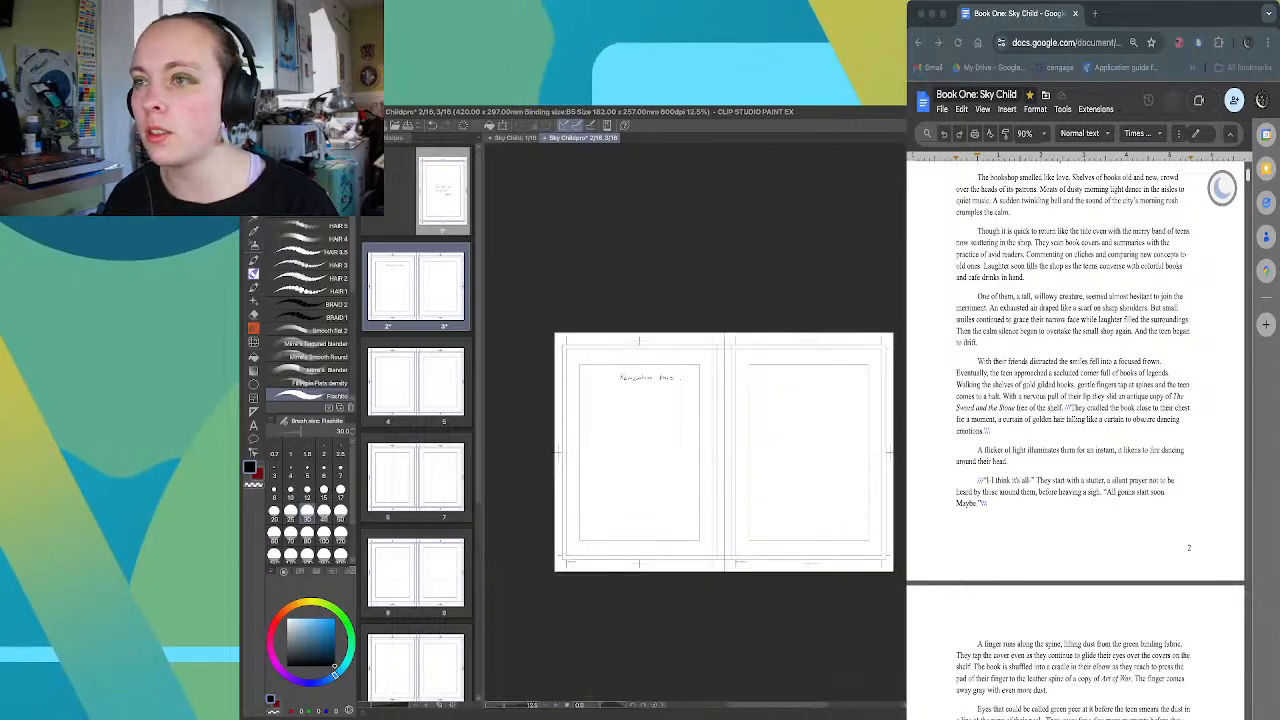
pyautogui.click(416, 382)
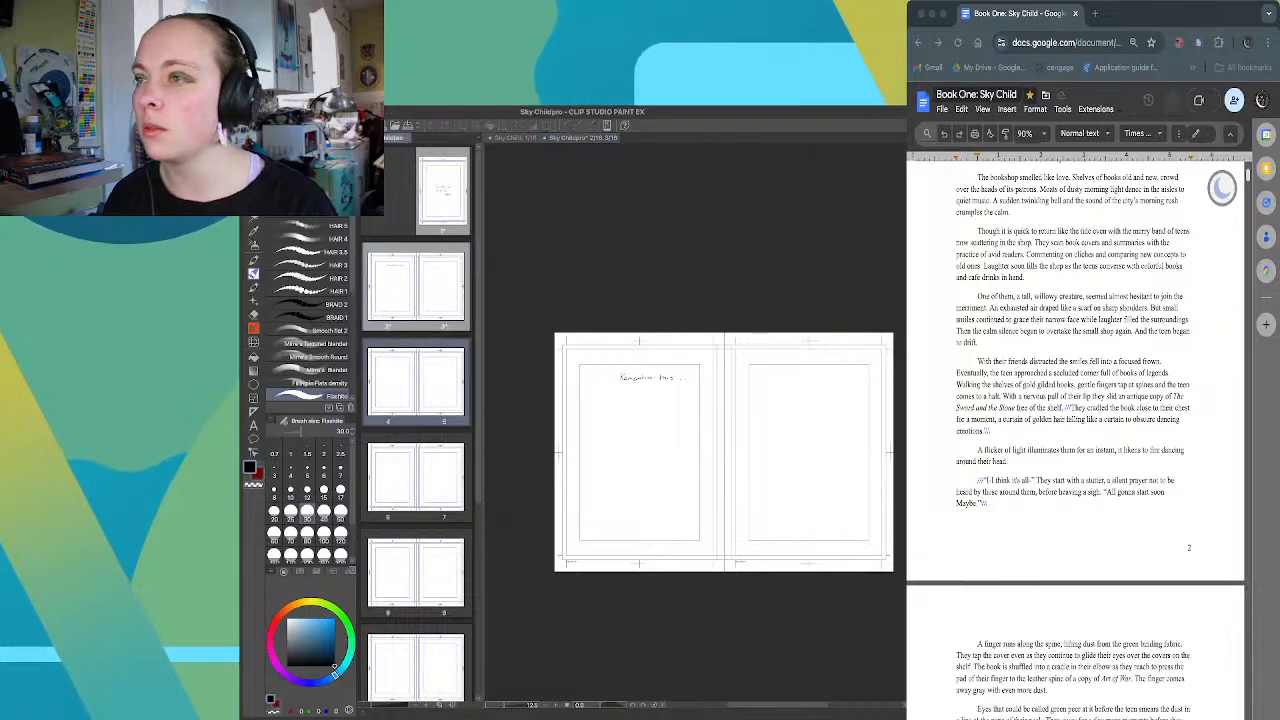
pyautogui.click(416, 287)
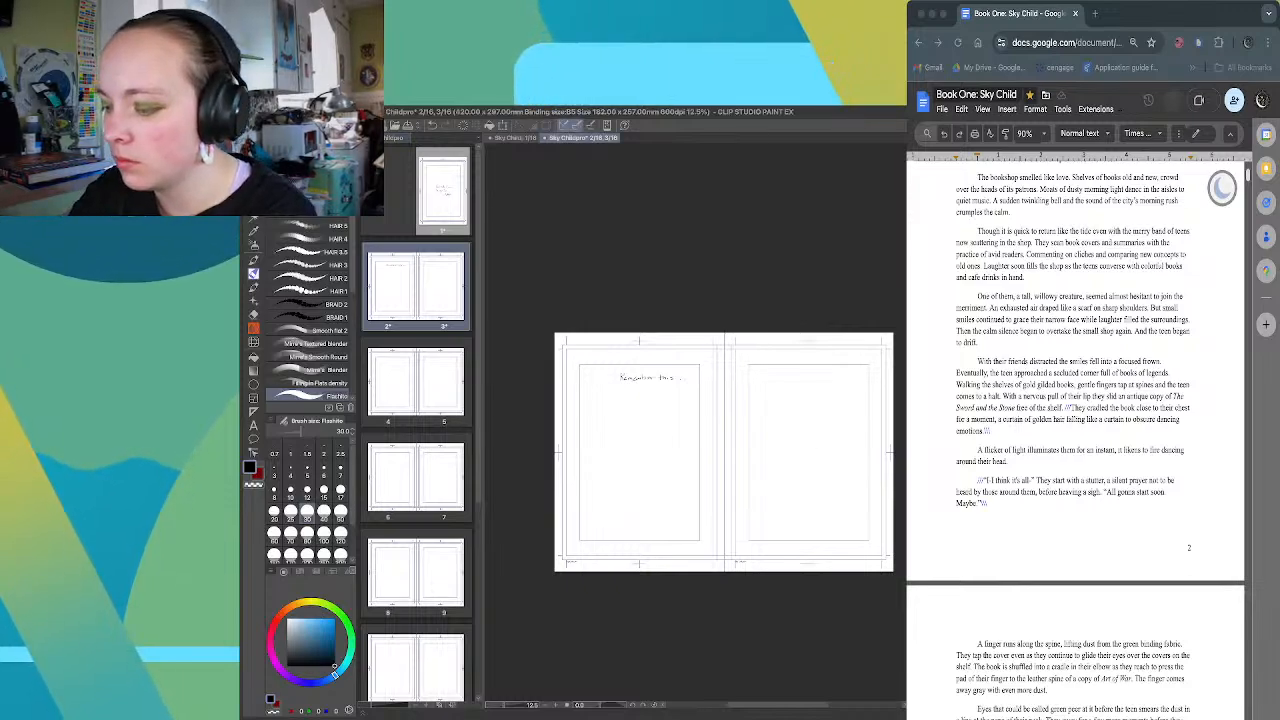
# Handwrite a short scene note below the caption on page 2 and divide the page with a rising diagonal panel line
pyautogui.press('u')
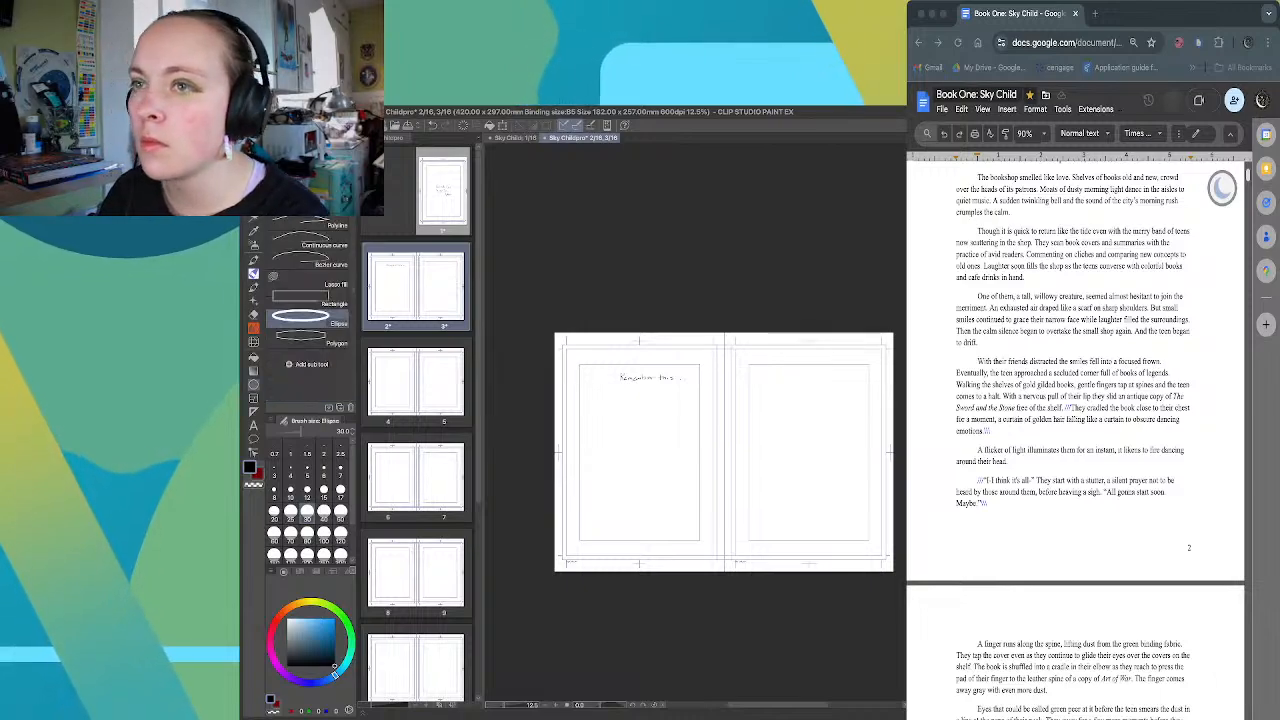
pyautogui.press('b')
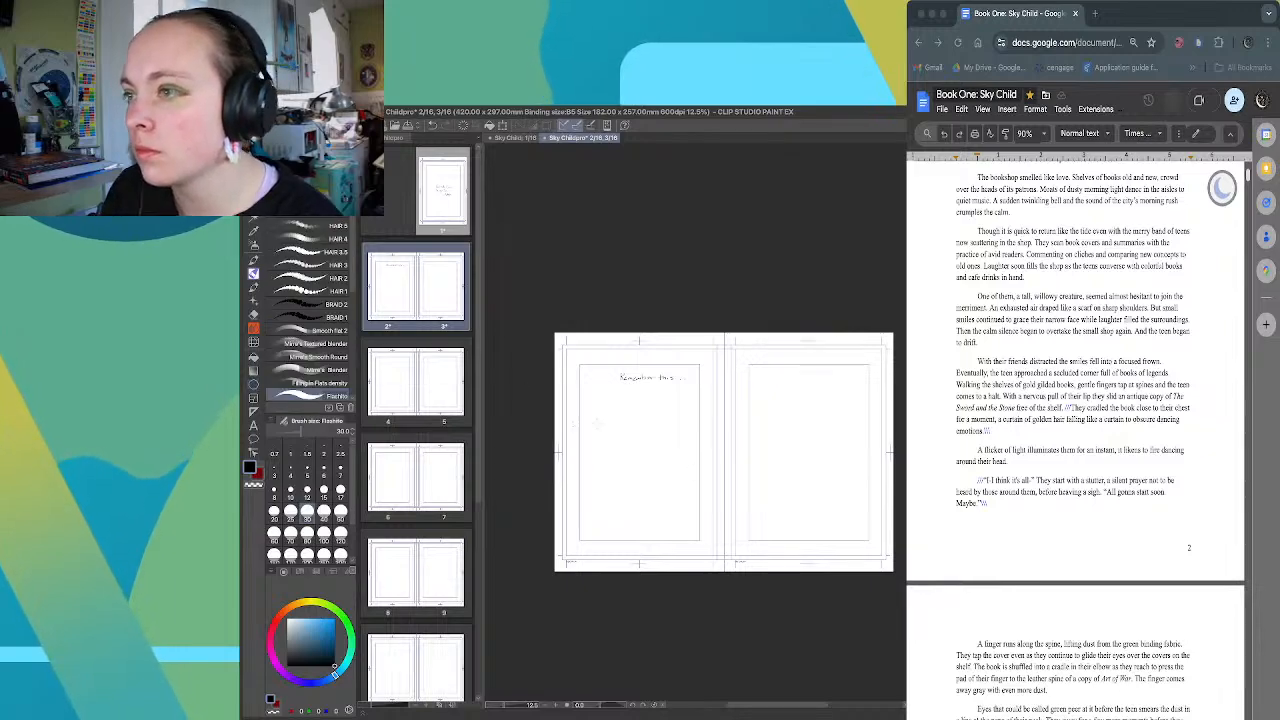
pyautogui.moveTo(608, 421); pyautogui.dragTo(620, 425)
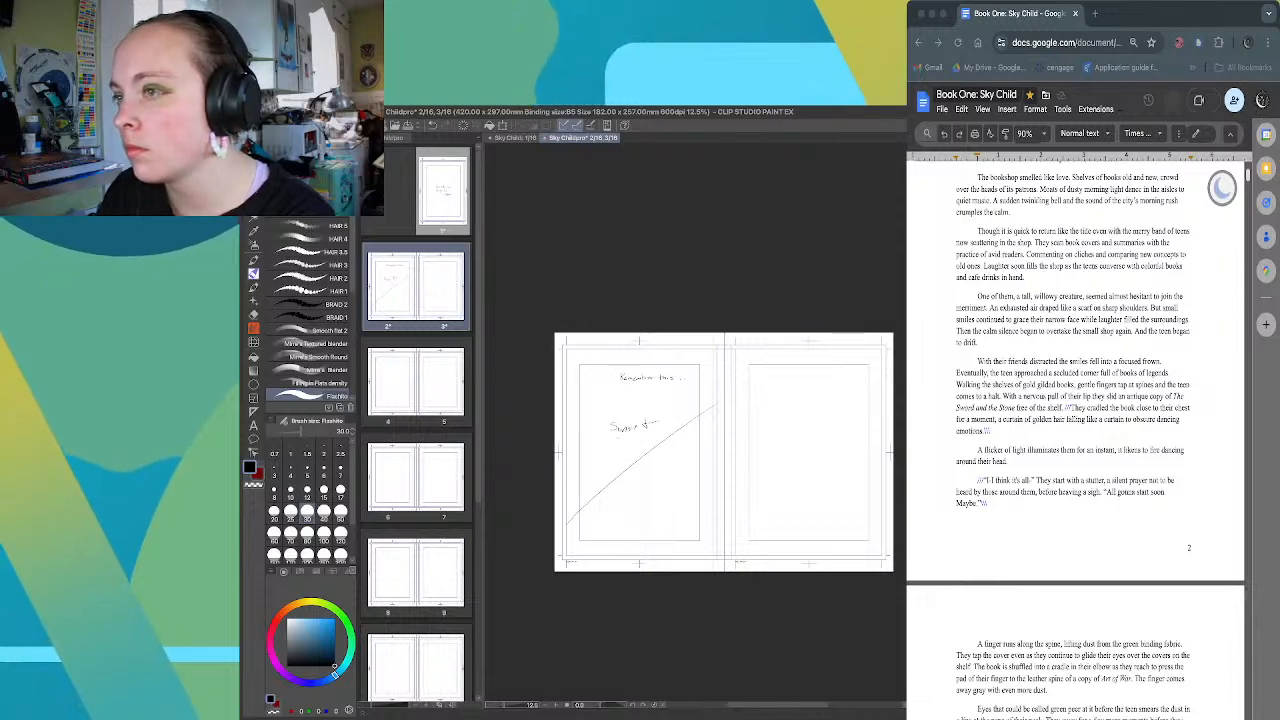
pyautogui.moveTo(610, 441)
pyautogui.mouseDown()
pyautogui.moveTo(622, 439)
pyautogui.moveTo(609, 458)
pyautogui.mouseUp()
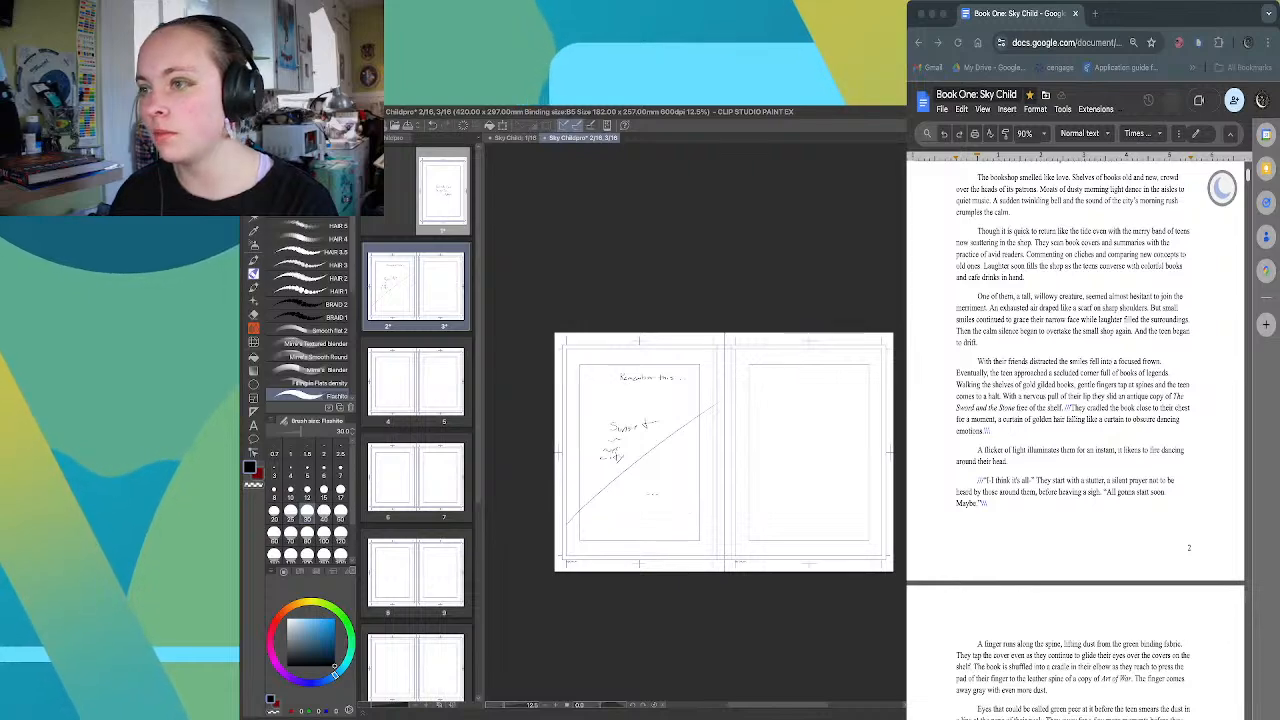
# Sketch a large circle in page 2's lower panel, with short horizontal guide lines on both sides of it
pyautogui.moveTo(656, 467); pyautogui.dragTo(664, 469)
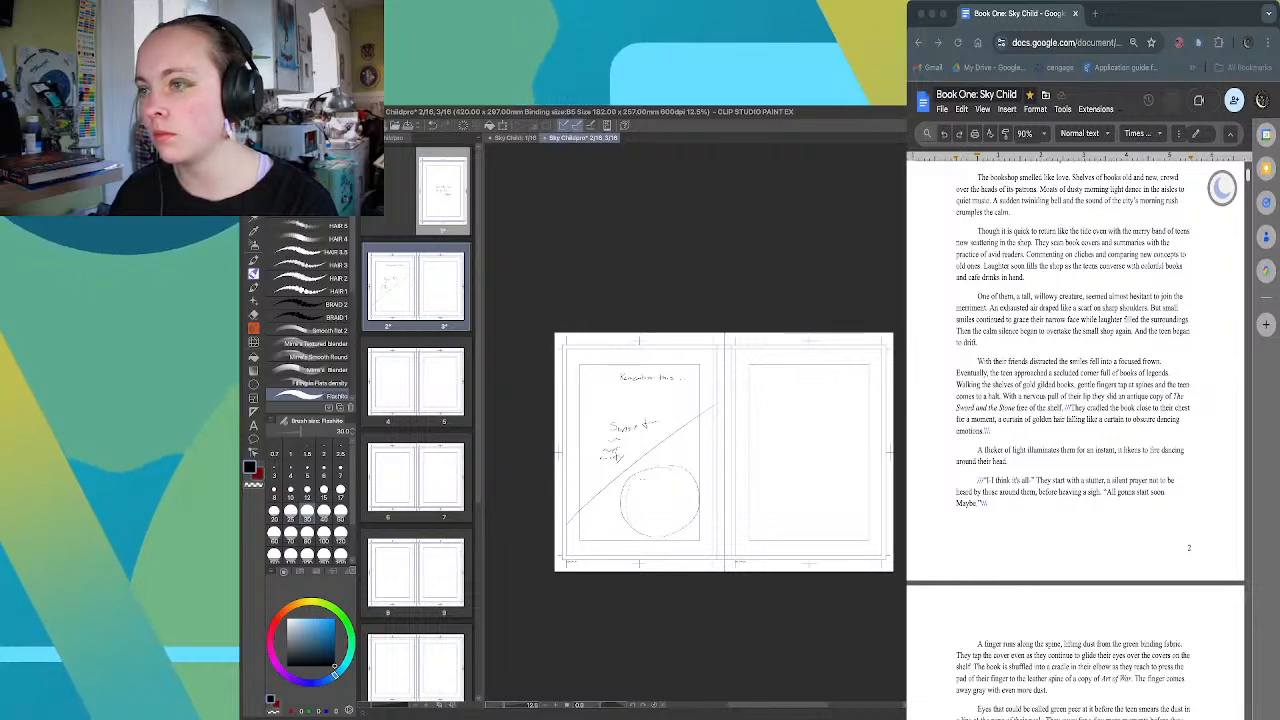
pyautogui.moveTo(584, 502); pyautogui.dragTo(610, 504)
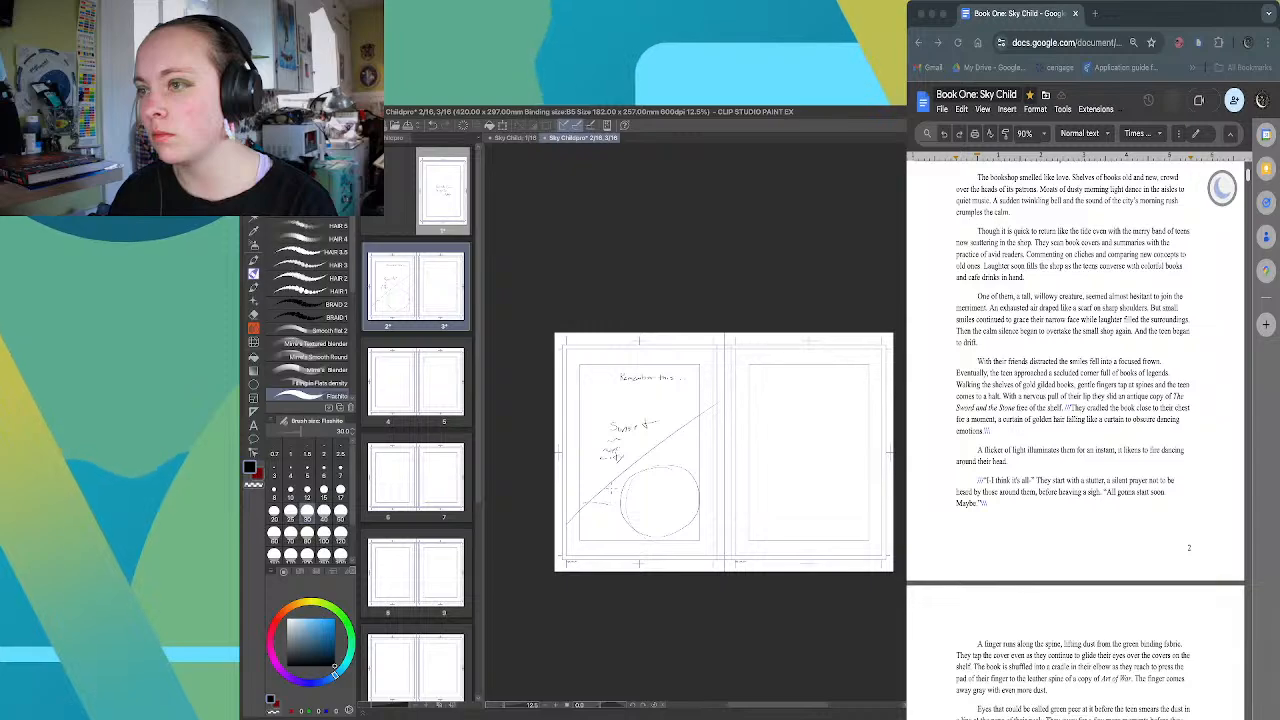
pyautogui.moveTo(698, 476); pyautogui.dragTo(715, 477)
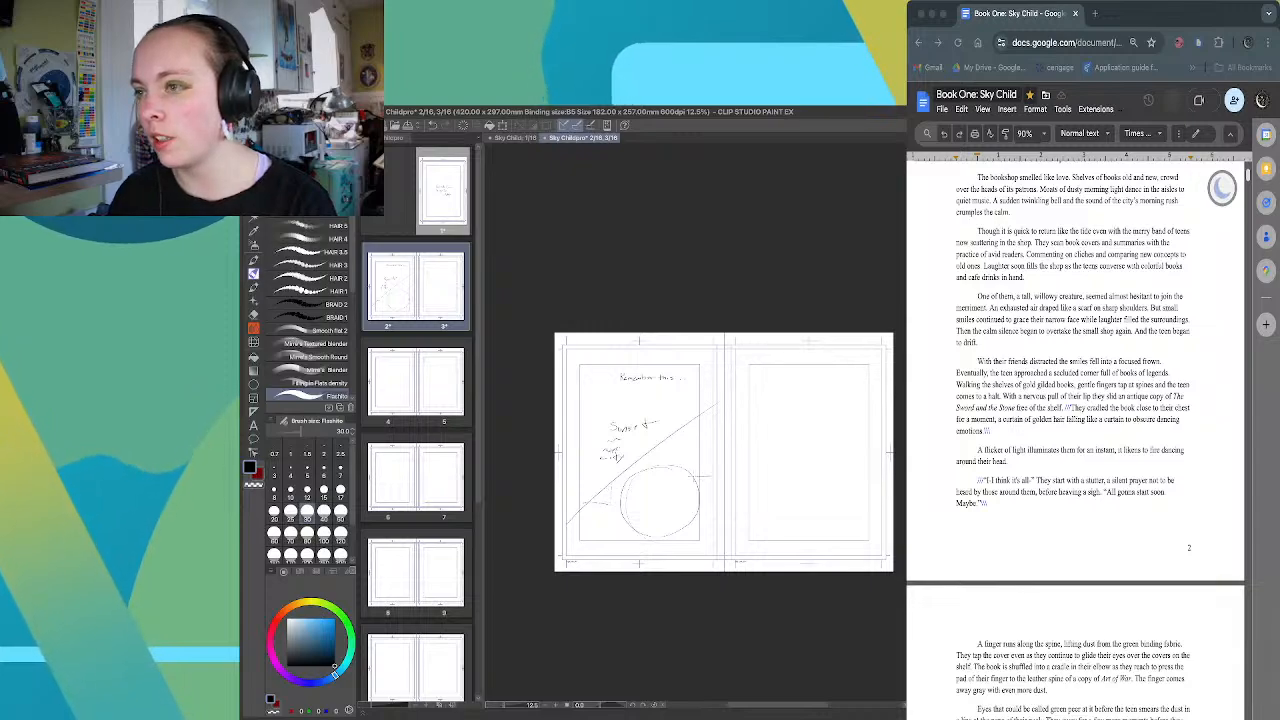
pyautogui.click(663, 499)
pyautogui.click(668, 499)
pyautogui.click(672, 499)
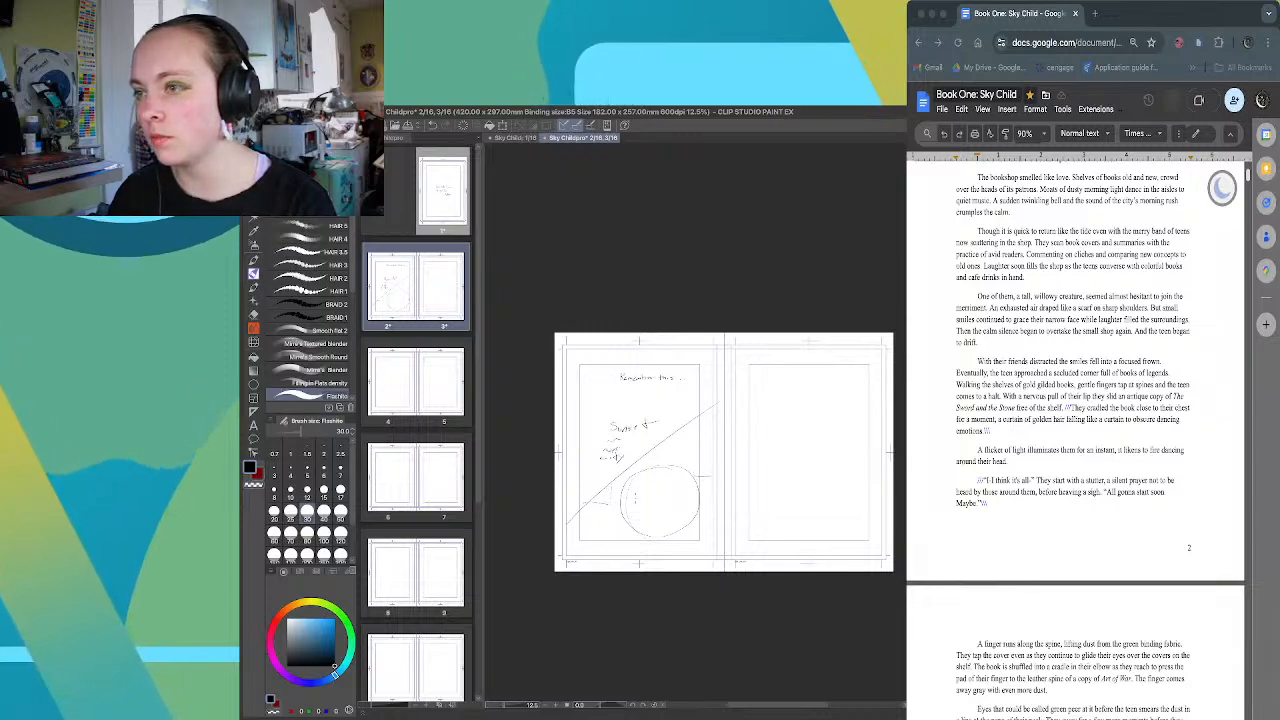
# Add inner rings and small details to page 2's circle, shade the dark shapes on both sides, and sketch the ground around it
pyautogui.moveTo(635, 498); pyautogui.dragTo(668, 483)
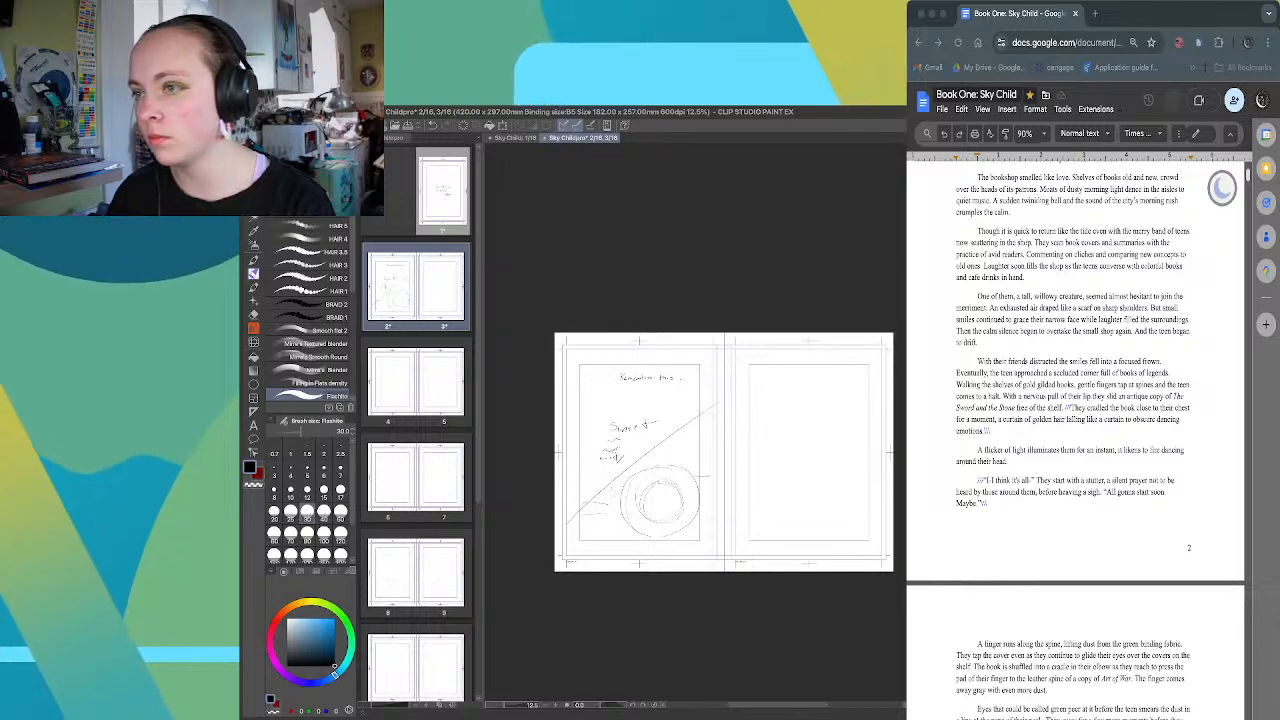
pyautogui.moveTo(580, 512); pyautogui.dragTo(602, 497)
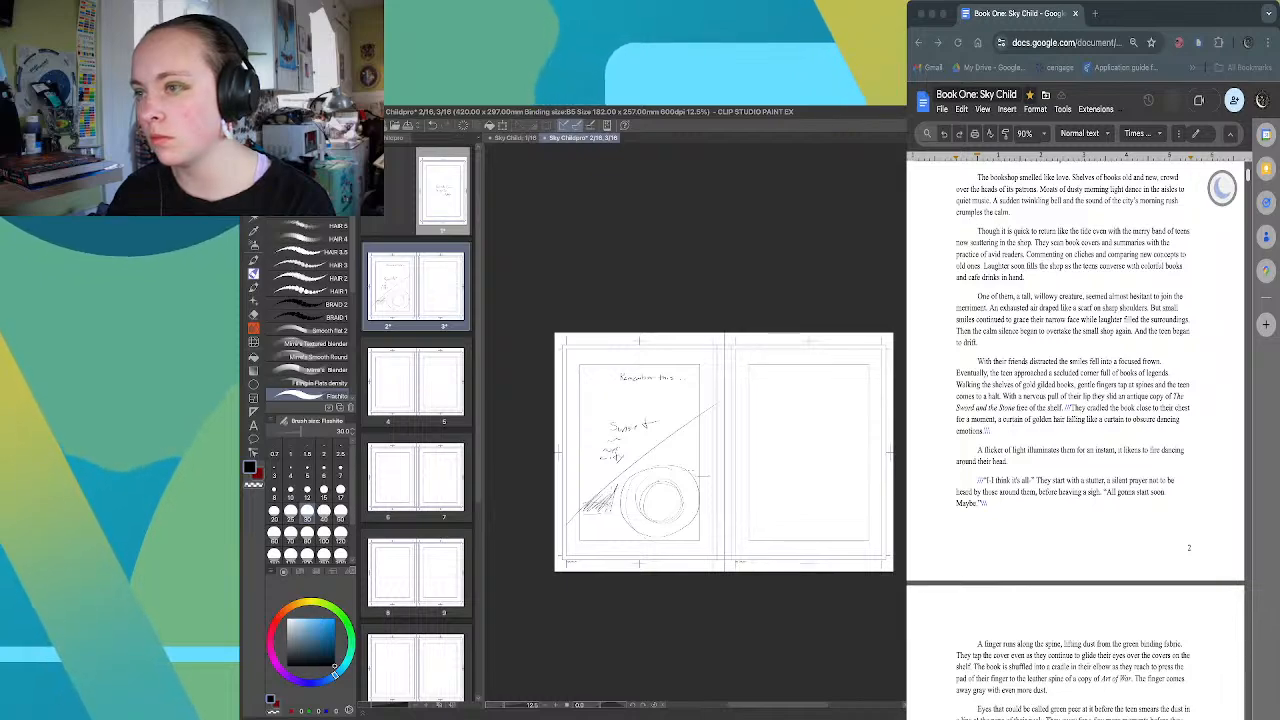
pyautogui.moveTo(705, 479); pyautogui.dragTo(708, 500)
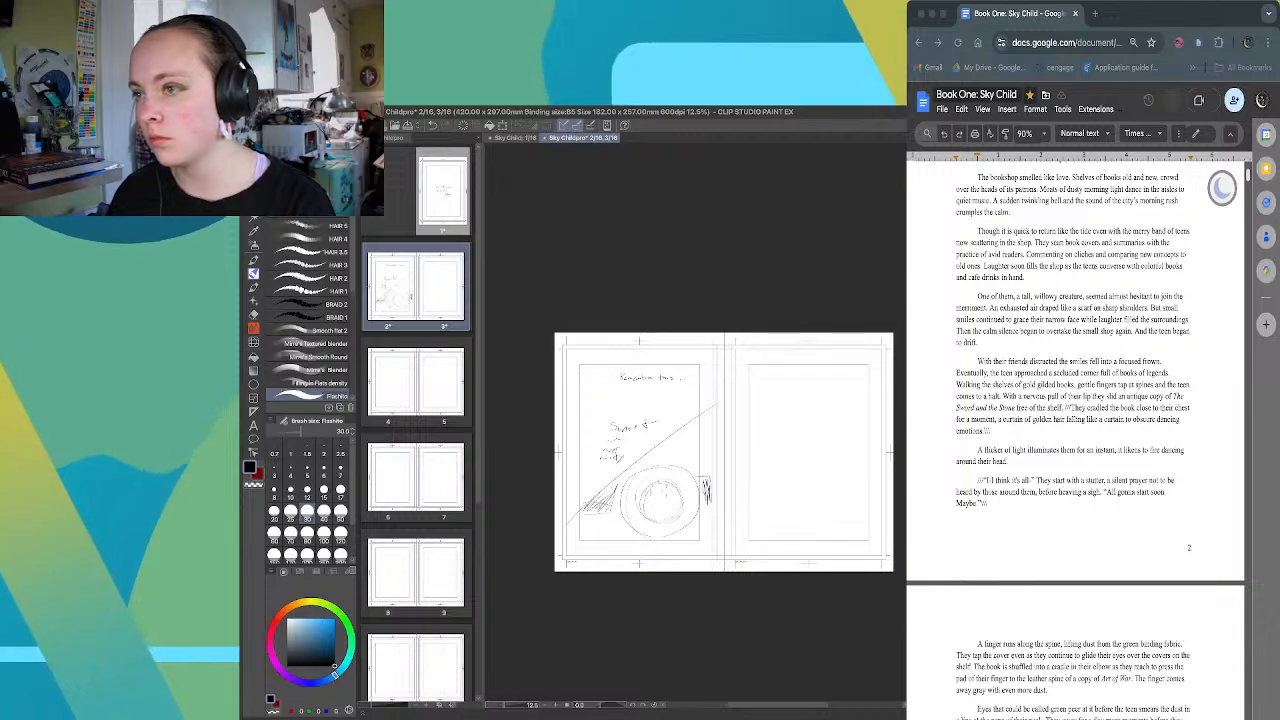
pyautogui.moveTo(672, 494)
pyautogui.mouseDown()
pyautogui.moveTo(667, 518)
pyautogui.moveTo(645, 504)
pyautogui.moveTo(660, 505)
pyautogui.mouseUp()
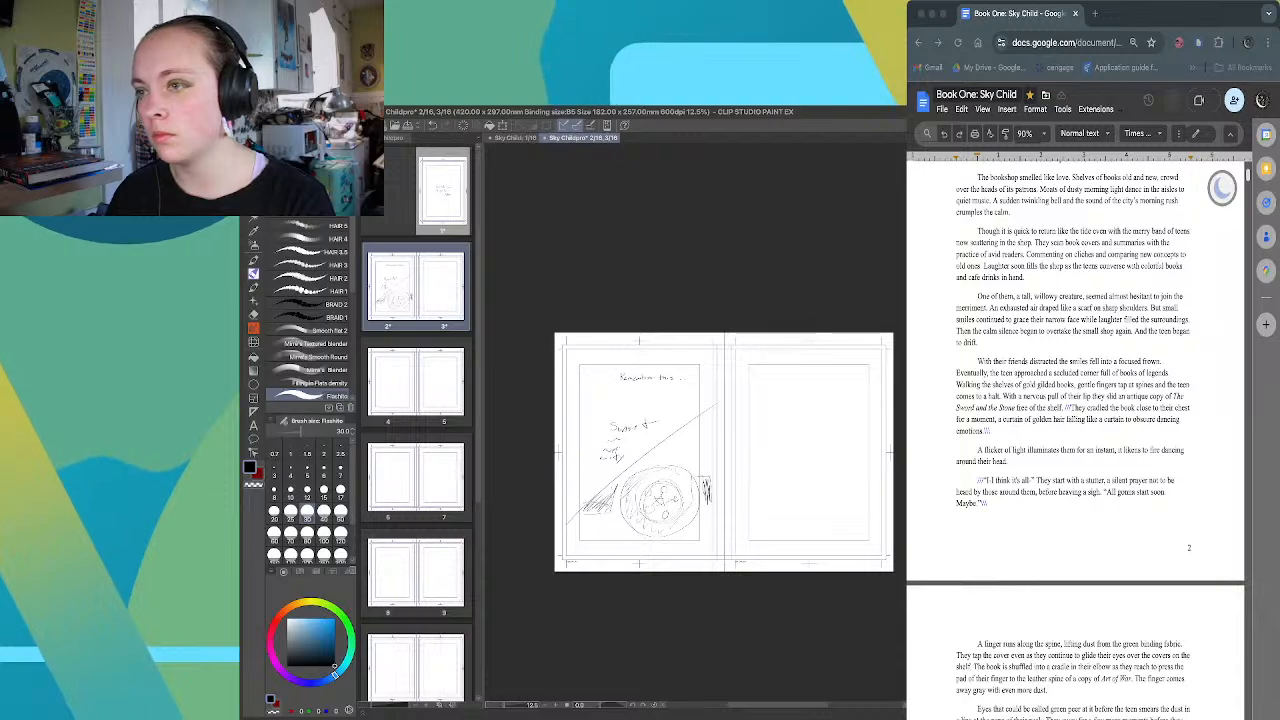
pyautogui.moveTo(608, 527); pyautogui.dragTo(617, 534)
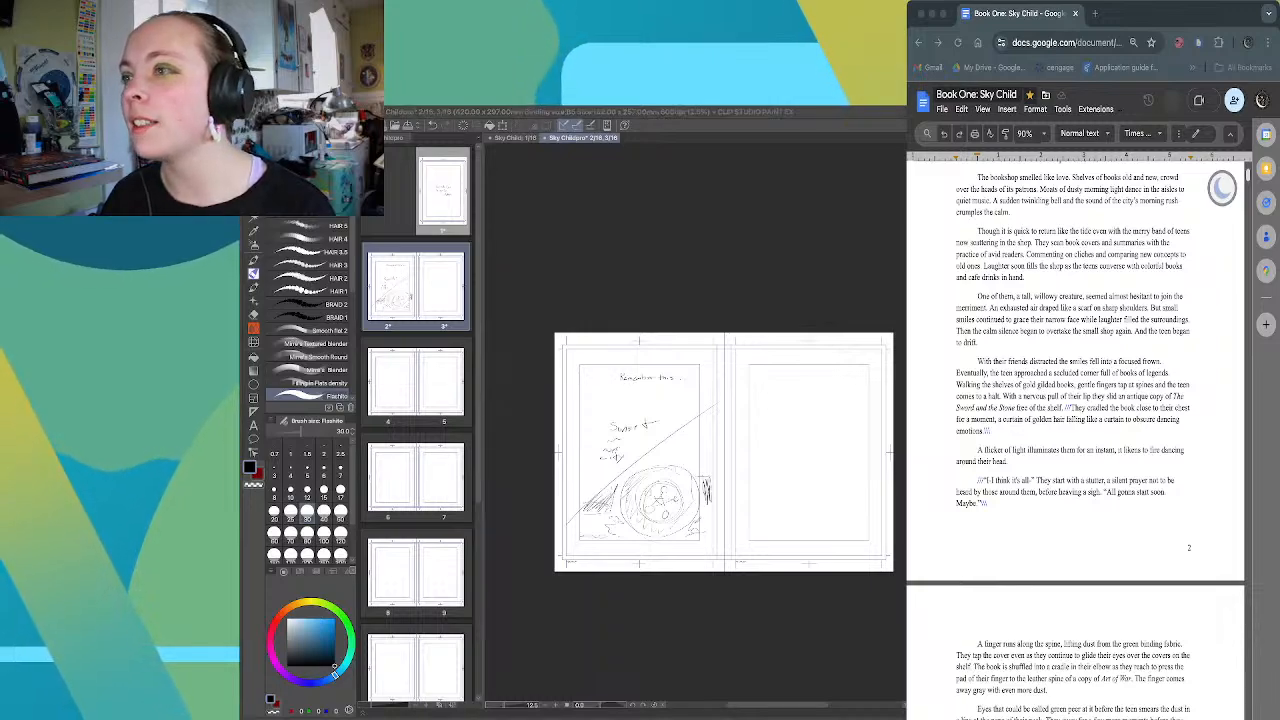
# Draw a slanted panel frame in page 3's upper inner corner and rough in small shapes near the page's outer edge
pyautogui.click(789, 474)
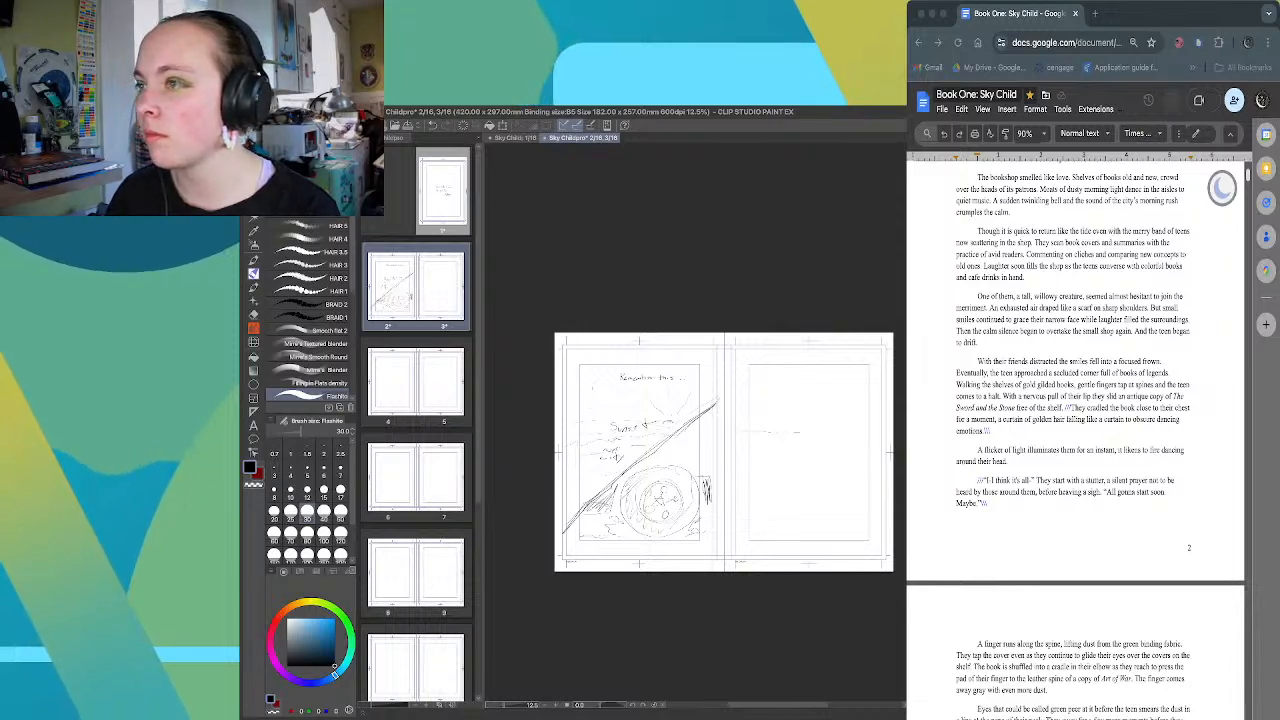
pyautogui.moveTo(808, 373); pyautogui.dragTo(801, 432)
pyautogui.moveTo(752, 361); pyautogui.dragTo(808, 368)
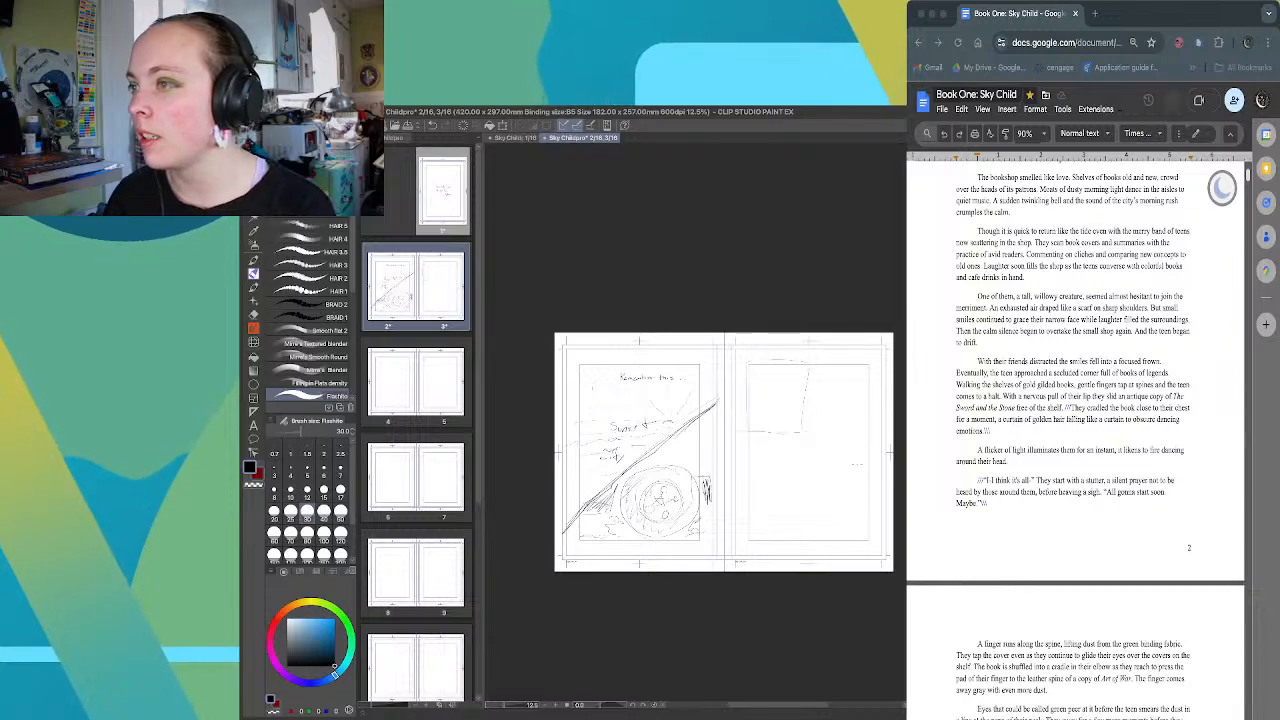
pyautogui.moveTo(869, 407)
pyautogui.mouseDown()
pyautogui.moveTo(836, 410)
pyautogui.moveTo(853, 445)
pyautogui.mouseUp()
pyautogui.moveTo(829, 390); pyautogui.dragTo(829, 409)
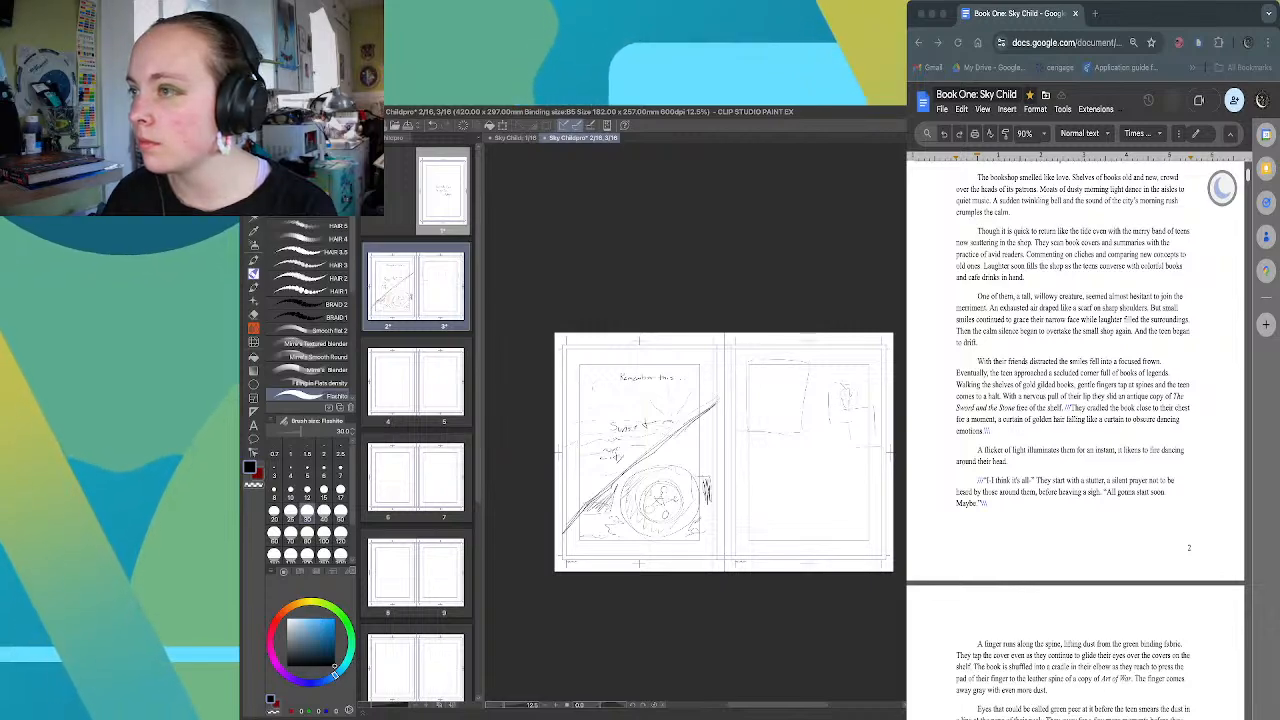
pyautogui.moveTo(830, 393)
pyautogui.mouseDown()
pyautogui.moveTo(830, 407)
pyautogui.moveTo(845, 405)
pyautogui.mouseUp()
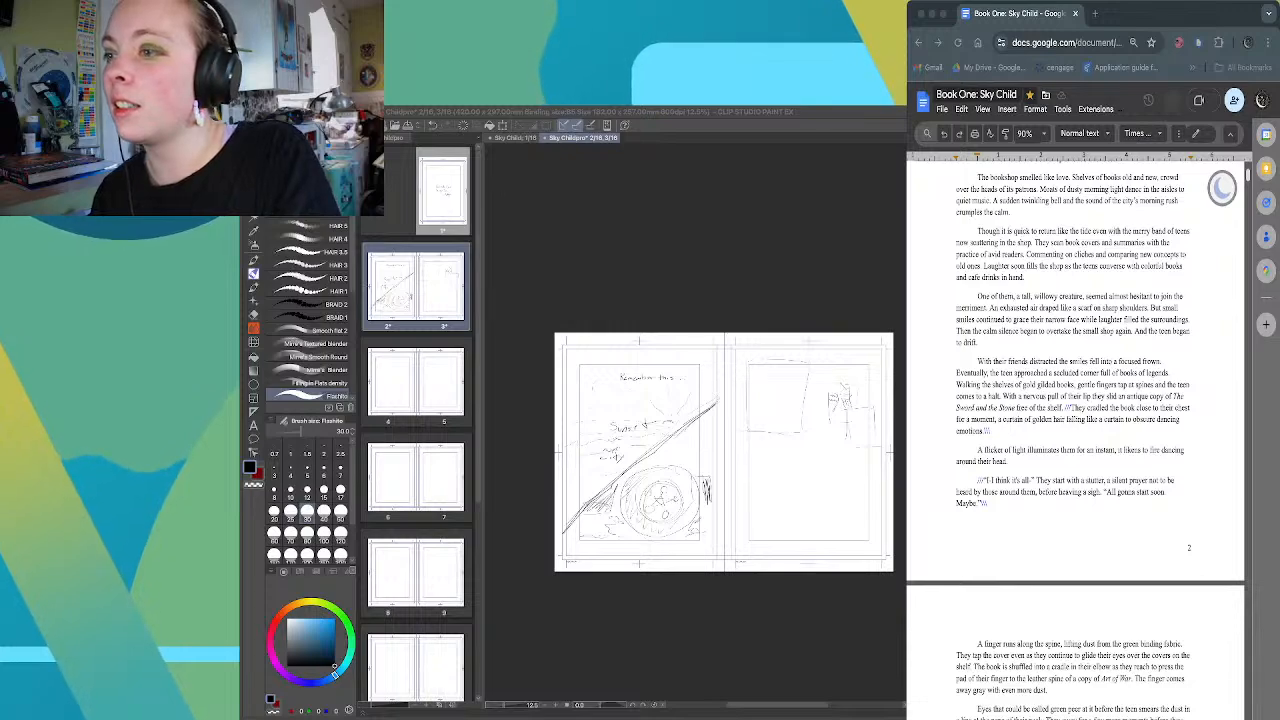
# Rework the large rough shapes in page 3's first panel, undoing a stray stroke, and redraw the panel's slanted border darker
pyautogui.click(770, 393)
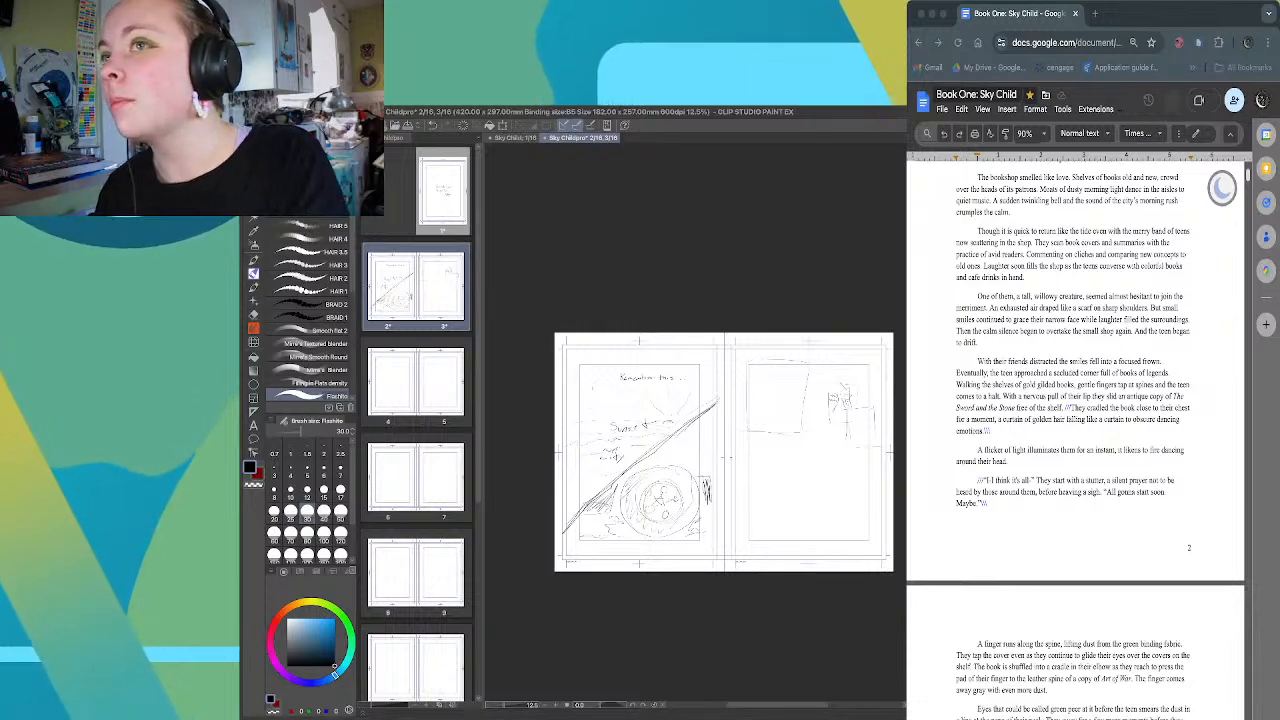
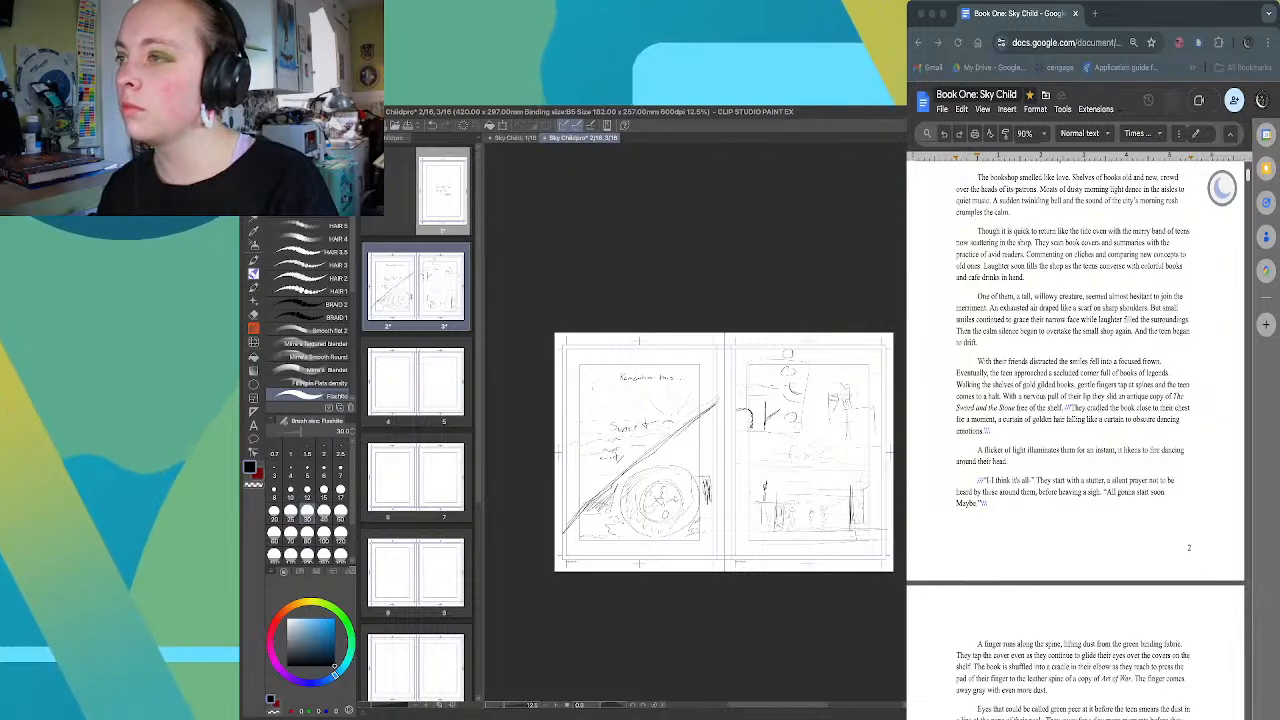
pyautogui.moveTo(787, 404); pyautogui.dragTo(787, 418)
pyautogui.moveTo(819, 410); pyautogui.dragTo(808, 430)
pyautogui.hotkey('ctrl', 'z')
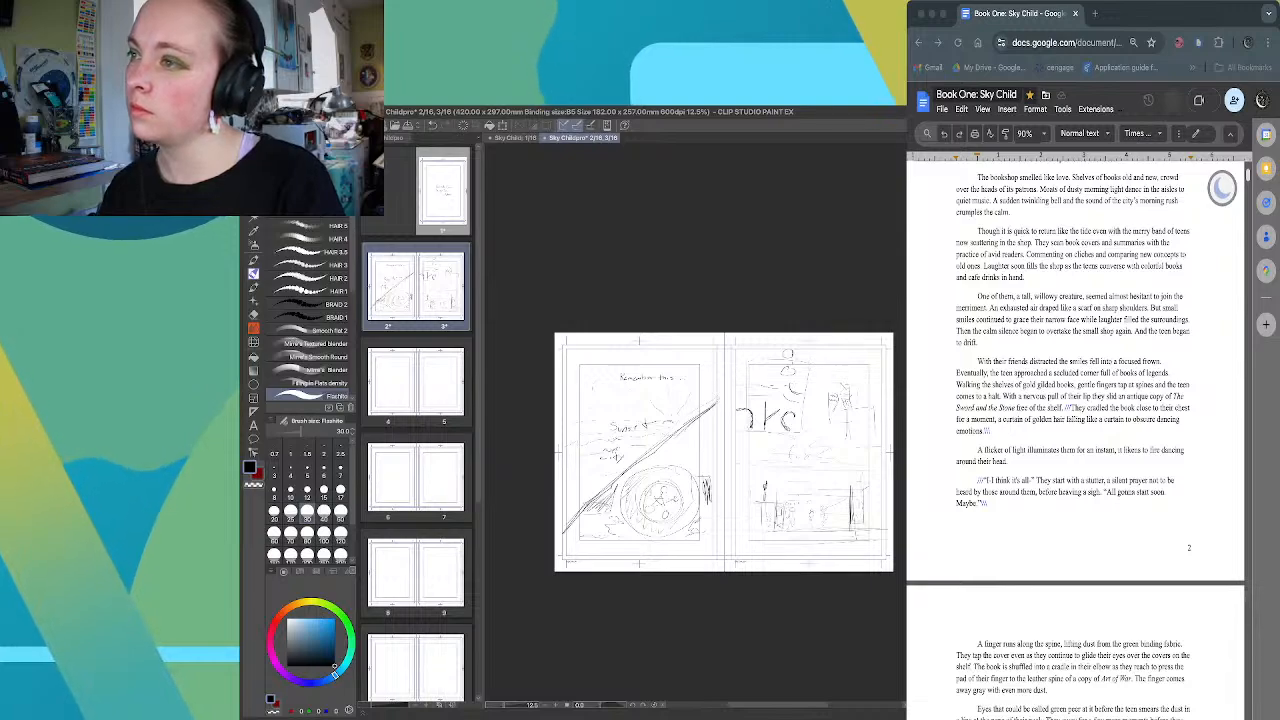
pyautogui.moveTo(813, 348); pyautogui.dragTo(807, 407)
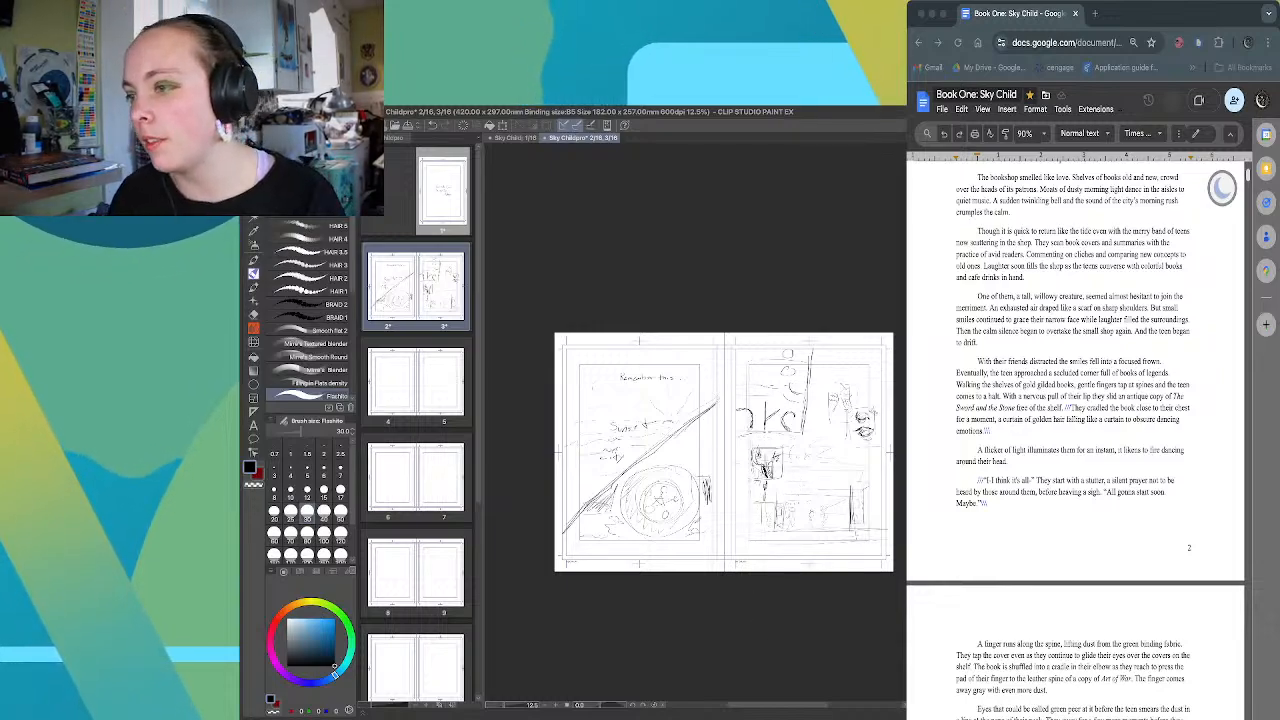
# Open the page 4–5 spread and try a first stroke on page 4, undoing it
pyautogui.hscroll(1, 715, 452)
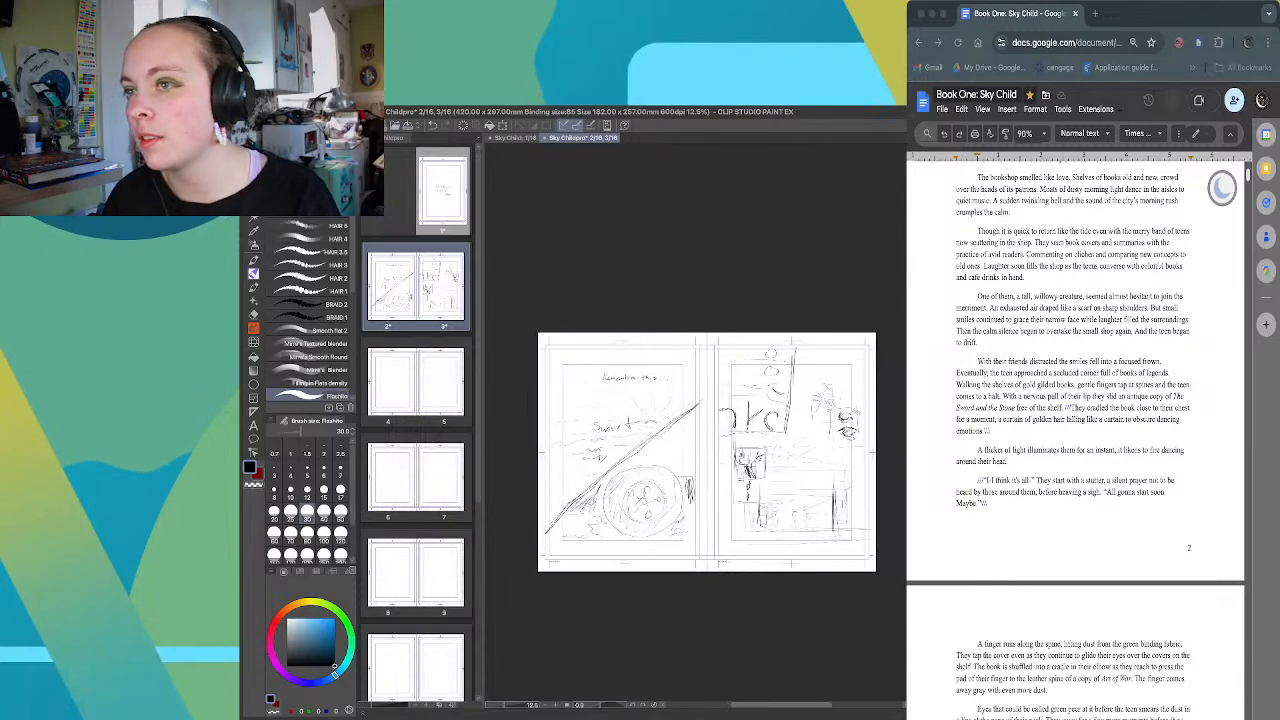
pyautogui.click(416, 383)
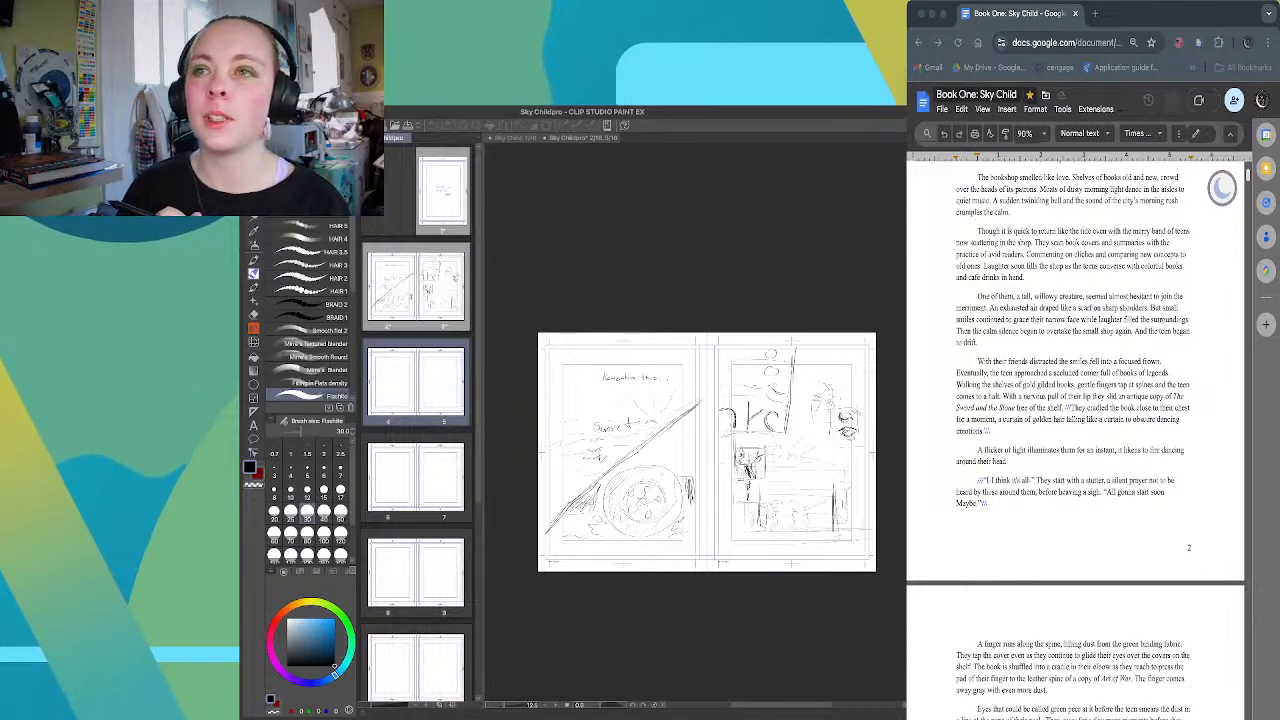
pyautogui.doubleClick(416, 382)
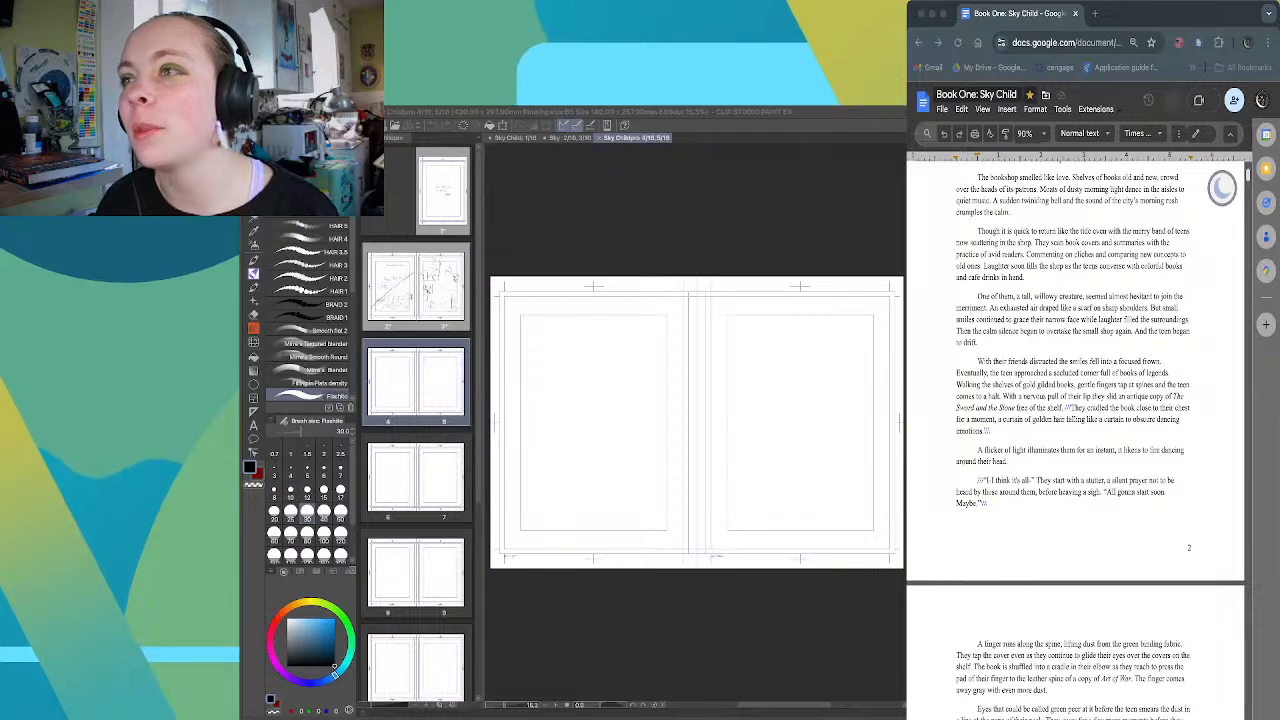
pyautogui.click(804, 386)
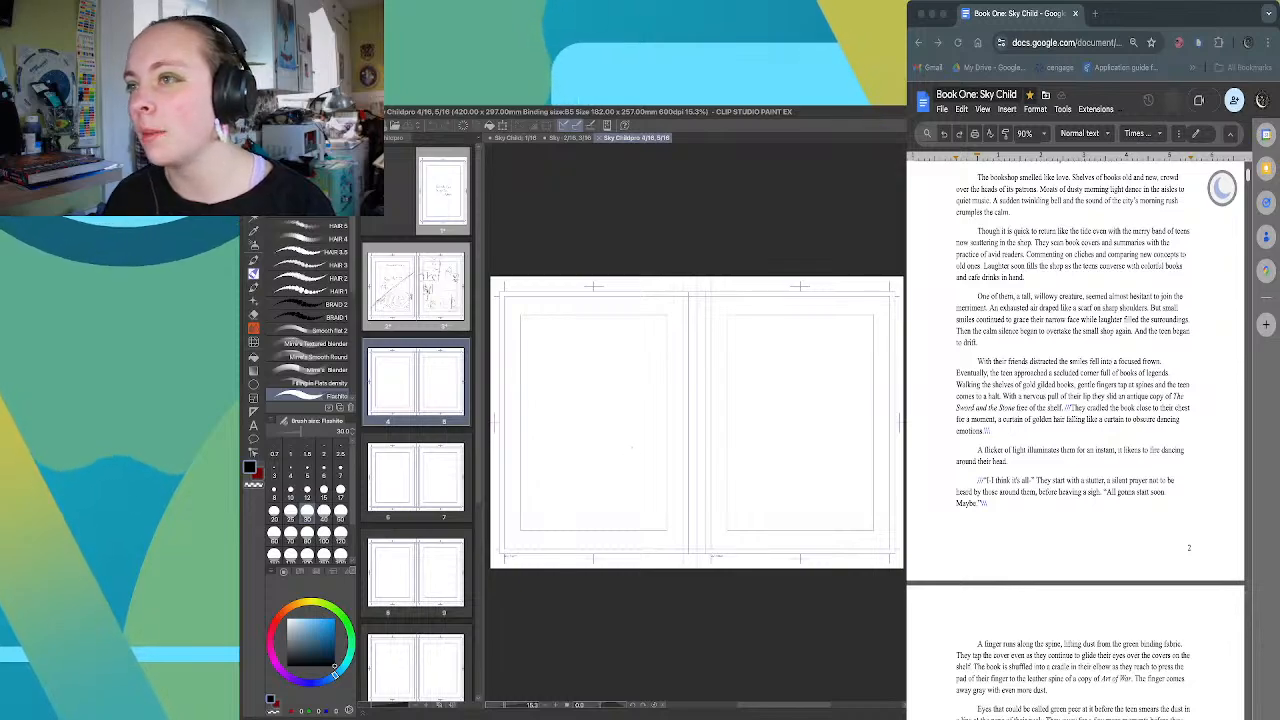
pyautogui.moveTo(623, 446)
pyautogui.mouseDown()
pyautogui.moveTo(628, 458)
pyautogui.moveTo(655, 425)
pyautogui.moveTo(645, 480)
pyautogui.mouseUp()
pyautogui.hotkey('ctrl', 'z')
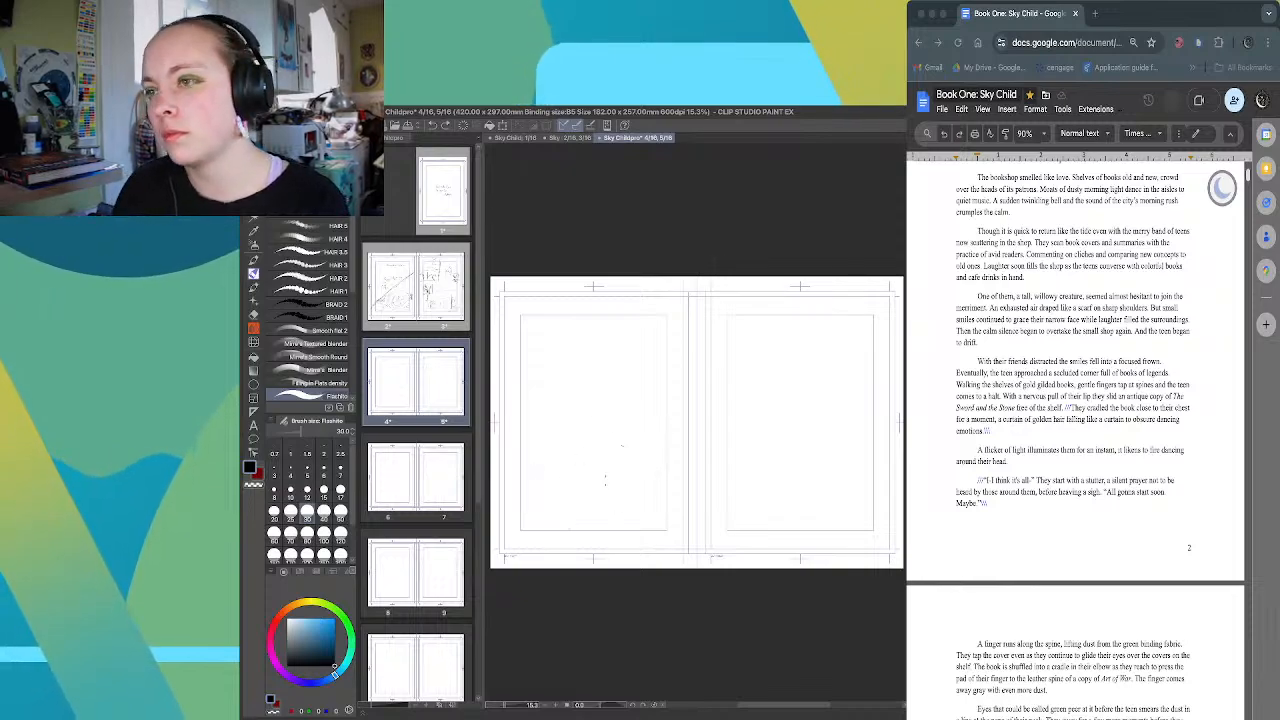
# Rough in a perspective aisle with a standing figure on page 4, undo the misplaced side line, and draw a horizontal panel divider above
pyautogui.moveTo(560, 394); pyautogui.dragTo(557, 509)
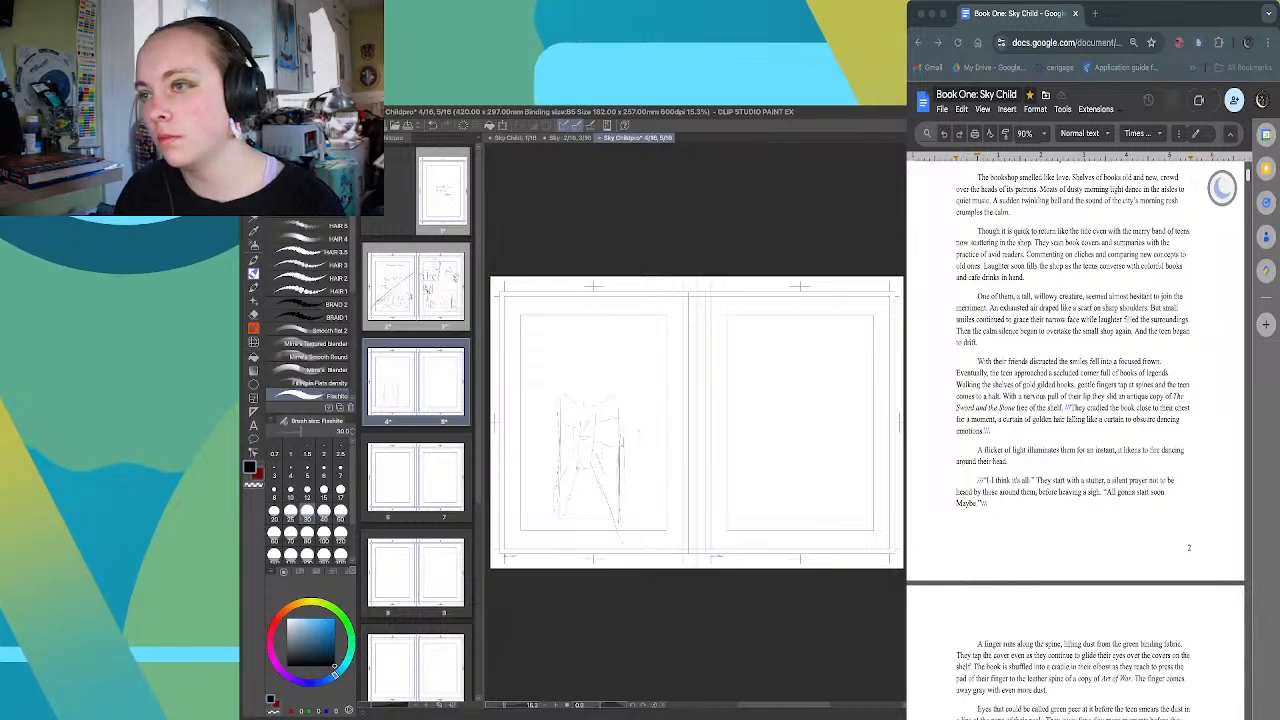
pyautogui.moveTo(647, 365); pyautogui.dragTo(634, 500)
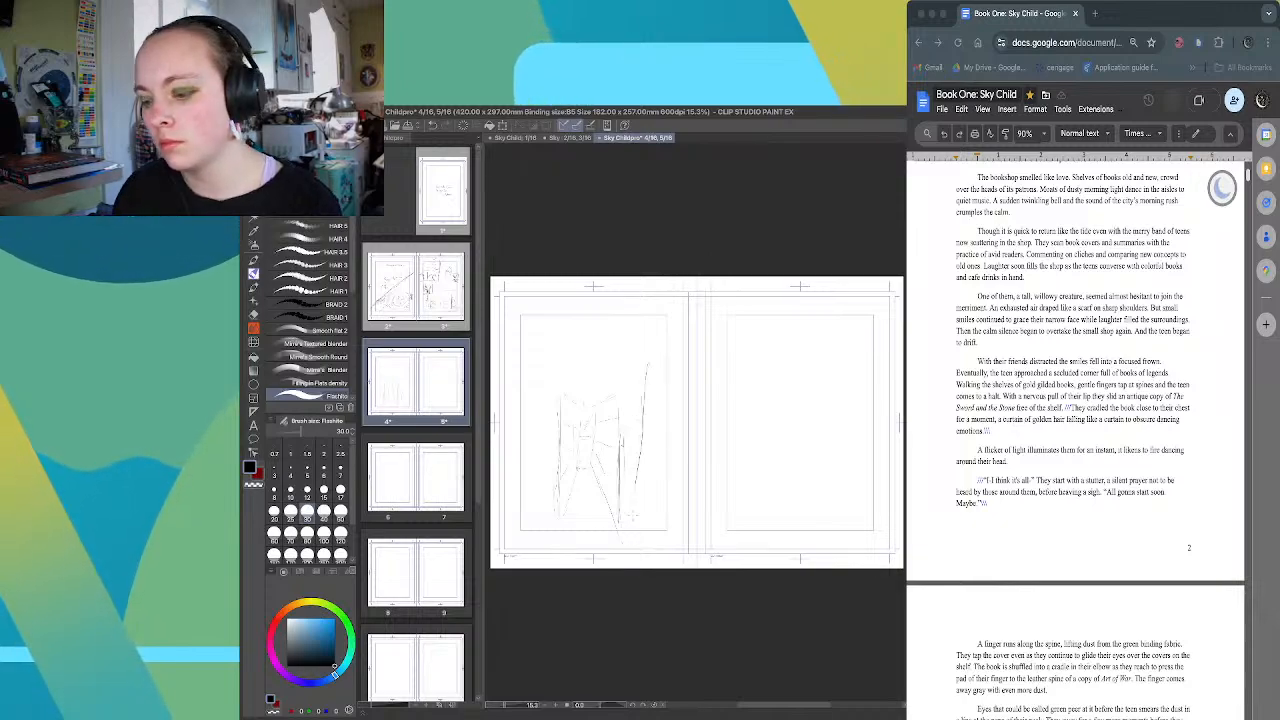
pyautogui.hotkey('ctrl', 'z')
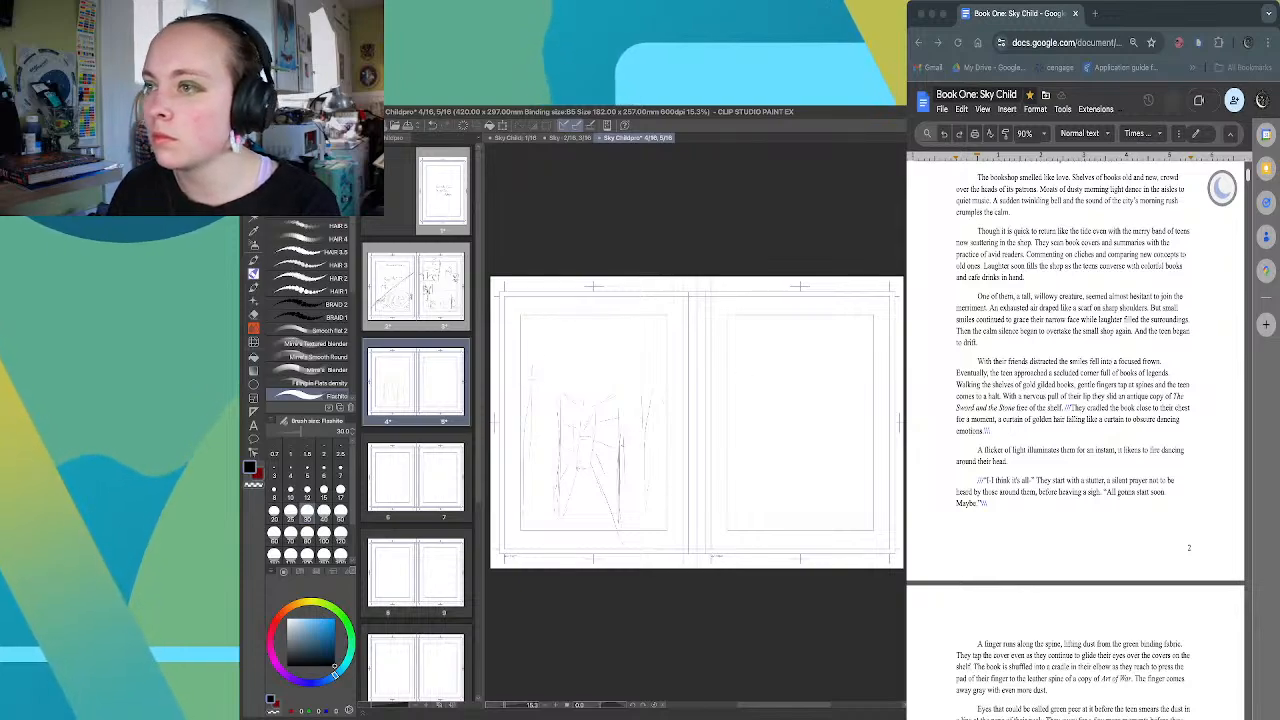
pyautogui.moveTo(505, 377); pyautogui.dragTo(680, 378)
pyautogui.moveTo(555, 367); pyautogui.dragTo(567, 367)
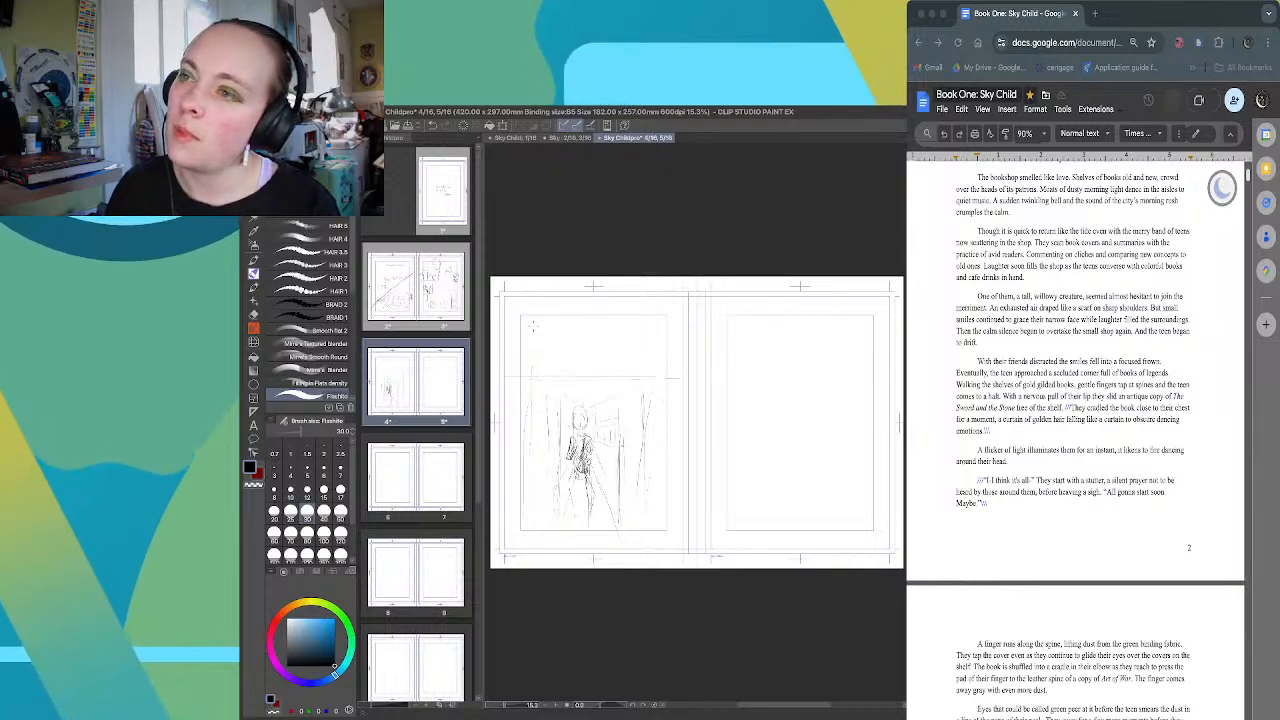
# Split page 4's upper strip into narrow vertical panels and sketch a zigzag profile line in each
pyautogui.moveTo(547, 320); pyautogui.dragTo(547, 372)
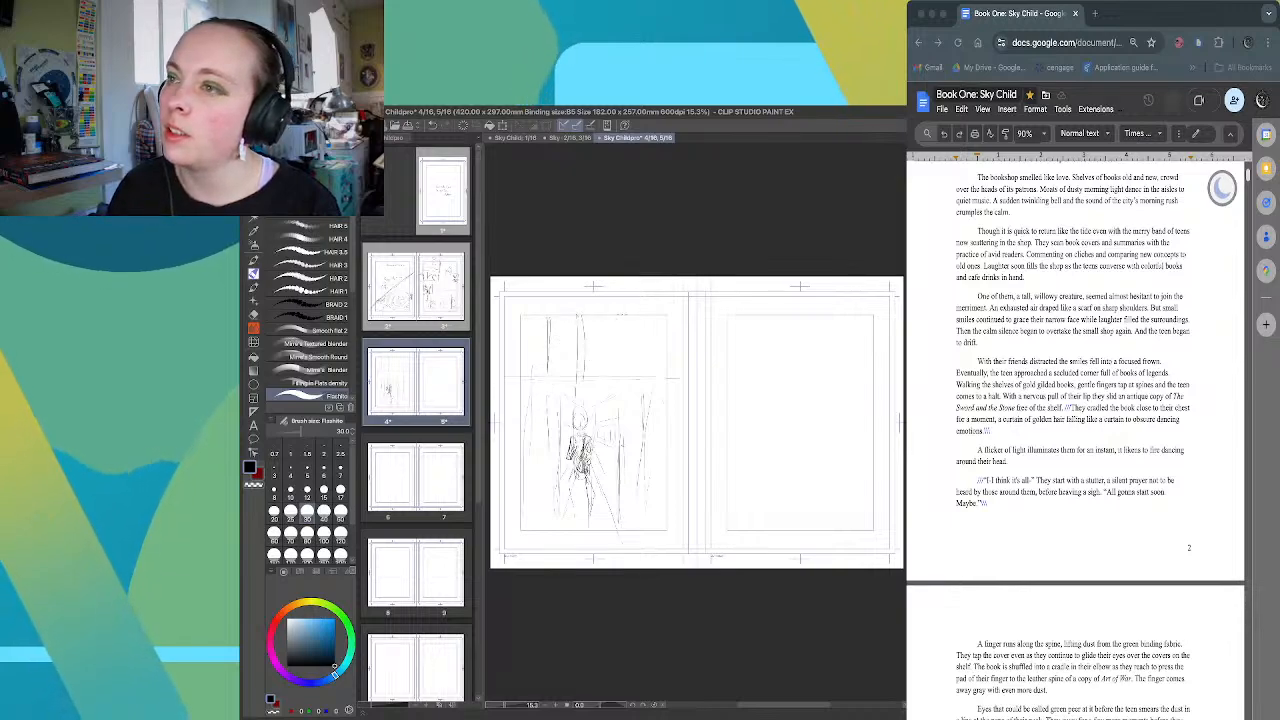
pyautogui.moveTo(618, 320); pyautogui.dragTo(621, 374)
pyautogui.moveTo(653, 314); pyautogui.dragTo(648, 376)
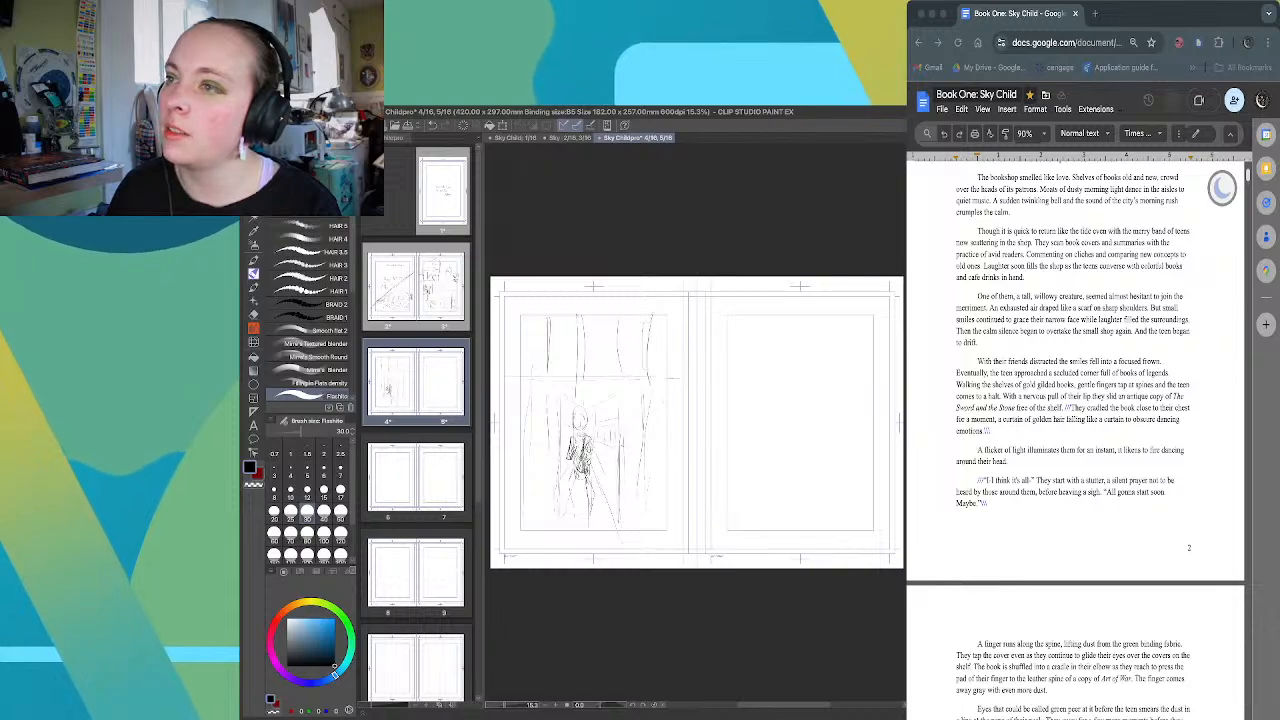
pyautogui.moveTo(597, 319); pyautogui.dragTo(599, 363)
pyautogui.moveTo(635, 324)
pyautogui.mouseDown()
pyautogui.moveTo(634, 346)
pyautogui.moveTo(660, 370)
pyautogui.mouseUp()
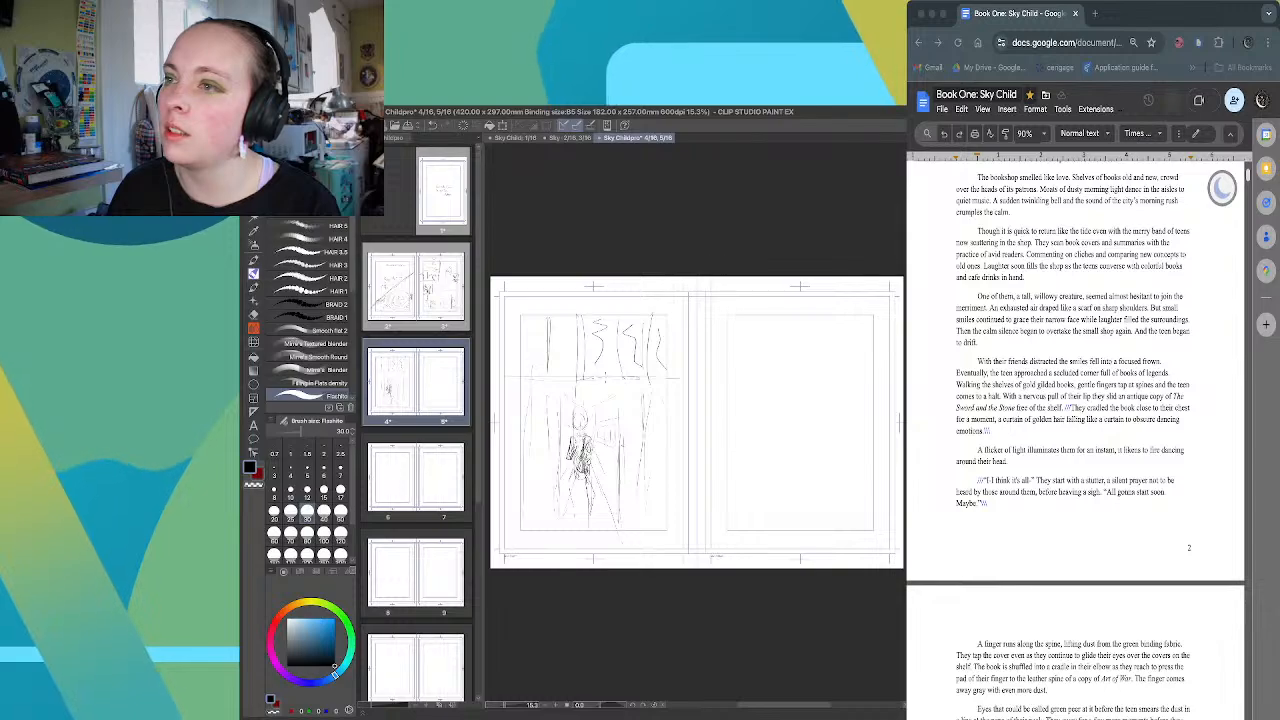
pyautogui.moveTo(540, 371); pyautogui.dragTo(557, 371)
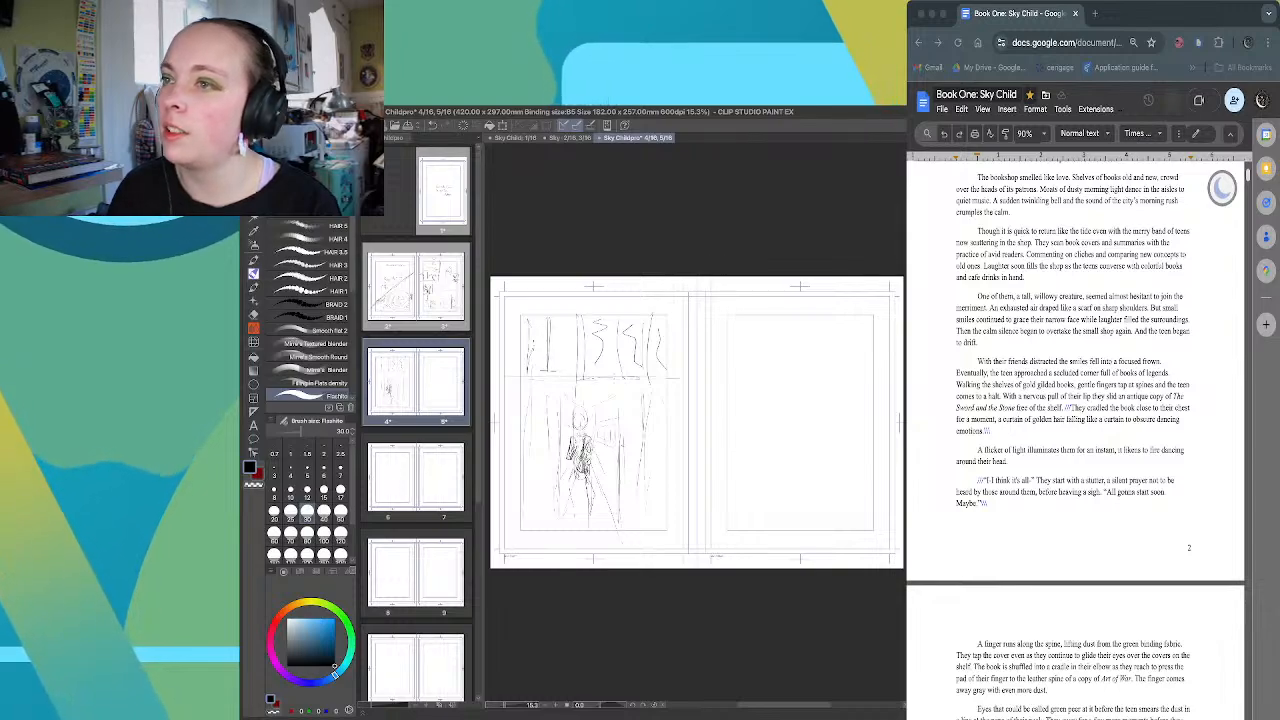
pyautogui.moveTo(553, 318); pyautogui.dragTo(560, 366)
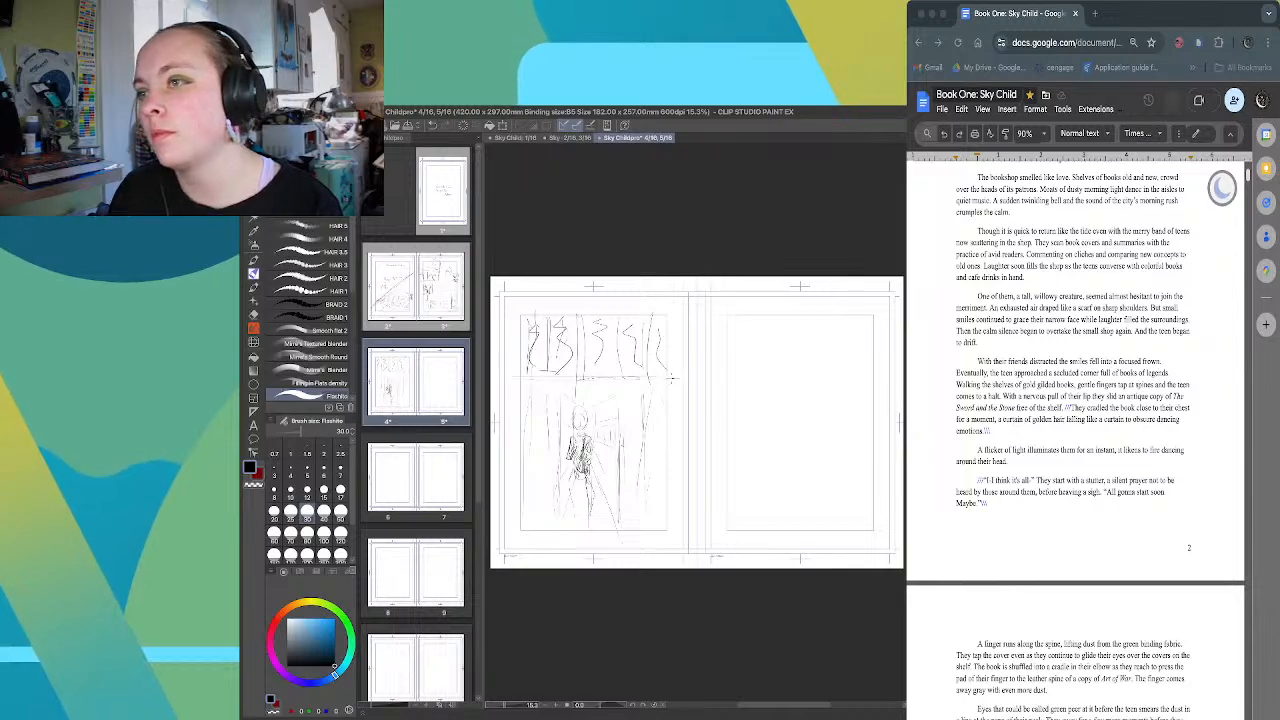
# Darken the horizontal divider between page 4's strip of narrow panels and the aisle panel with overlapping strokes
pyautogui.moveTo(514, 379); pyautogui.dragTo(678, 378)
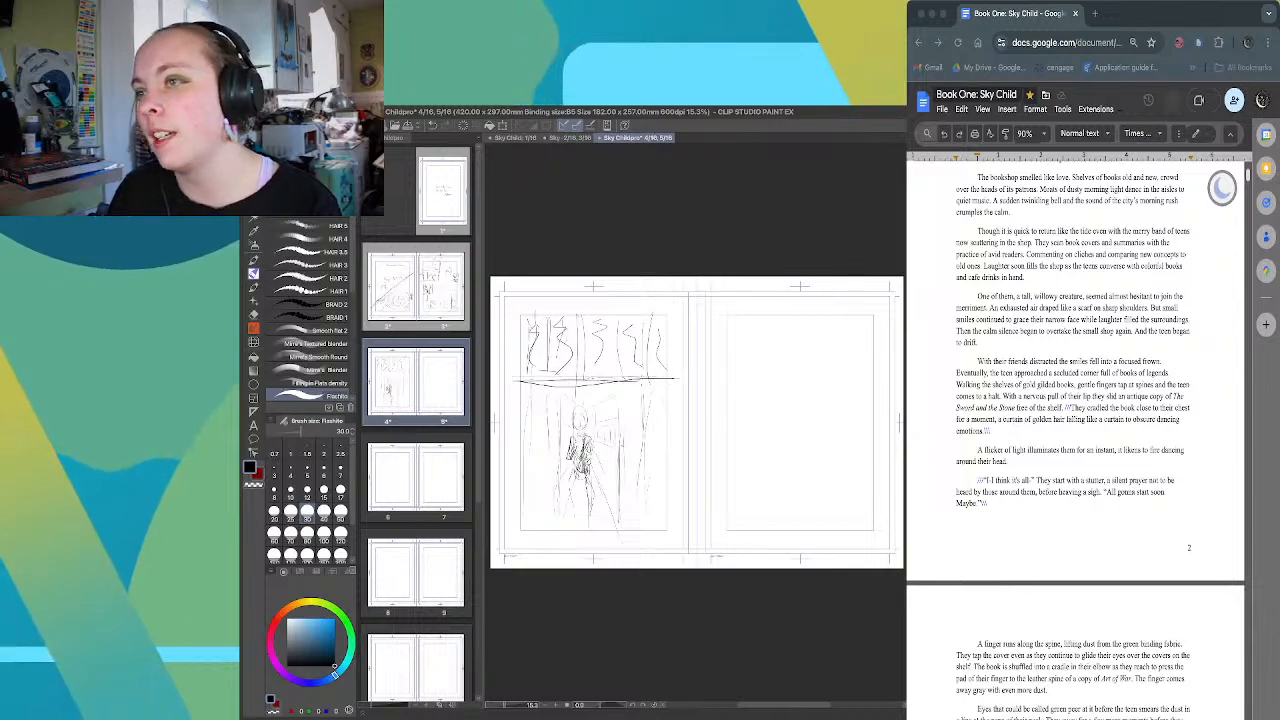
pyautogui.moveTo(502, 377); pyautogui.dragTo(682, 377)
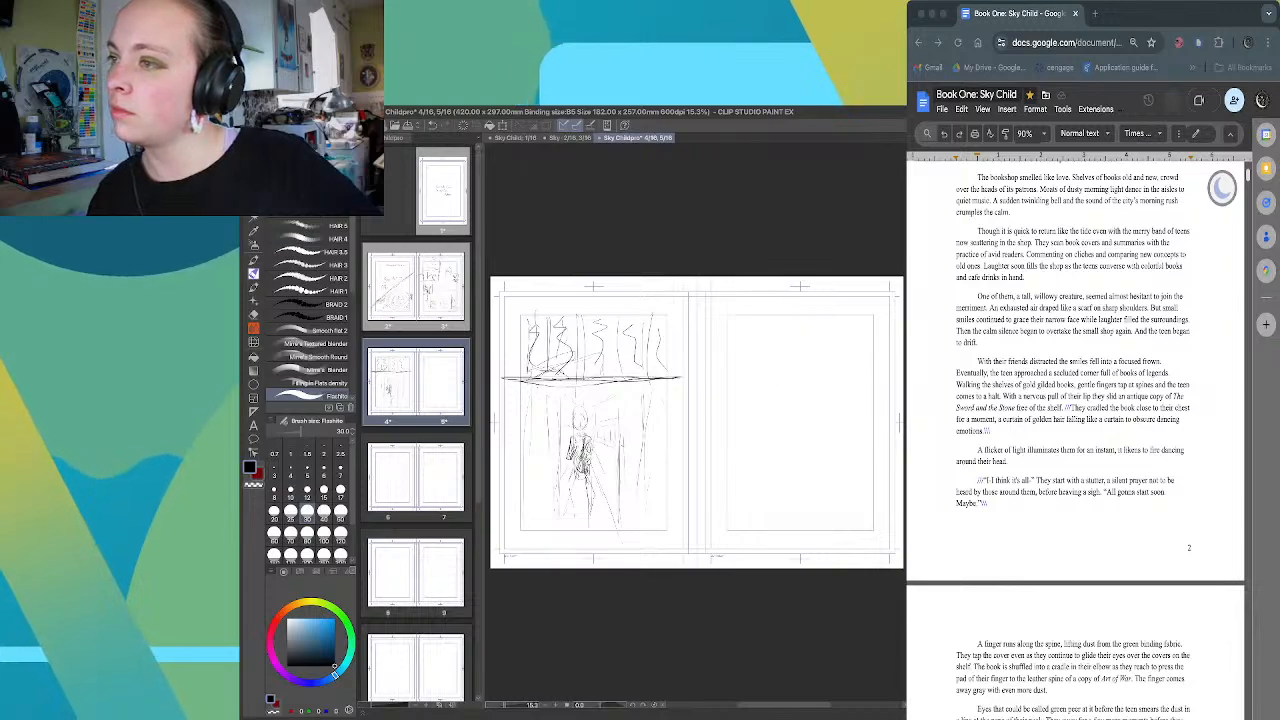
# Frame a large slightly skewed panel across the middle of page 5, with shelves and a long-haired head inside, and darken its border
pyautogui.moveTo(751, 368); pyautogui.dragTo(838, 371)
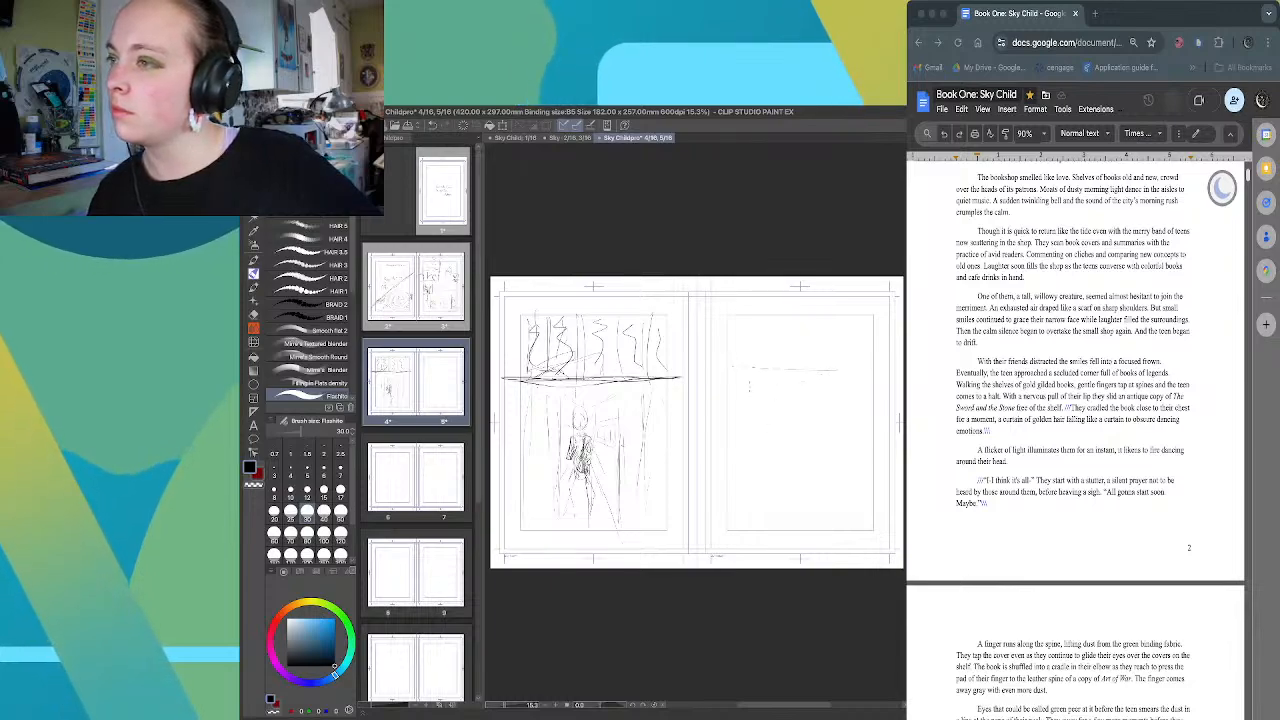
pyautogui.moveTo(742, 373)
pyautogui.mouseDown()
pyautogui.moveTo(741, 492)
pyautogui.moveTo(863, 472)
pyautogui.mouseUp()
pyautogui.moveTo(860, 357); pyautogui.dragTo(866, 475)
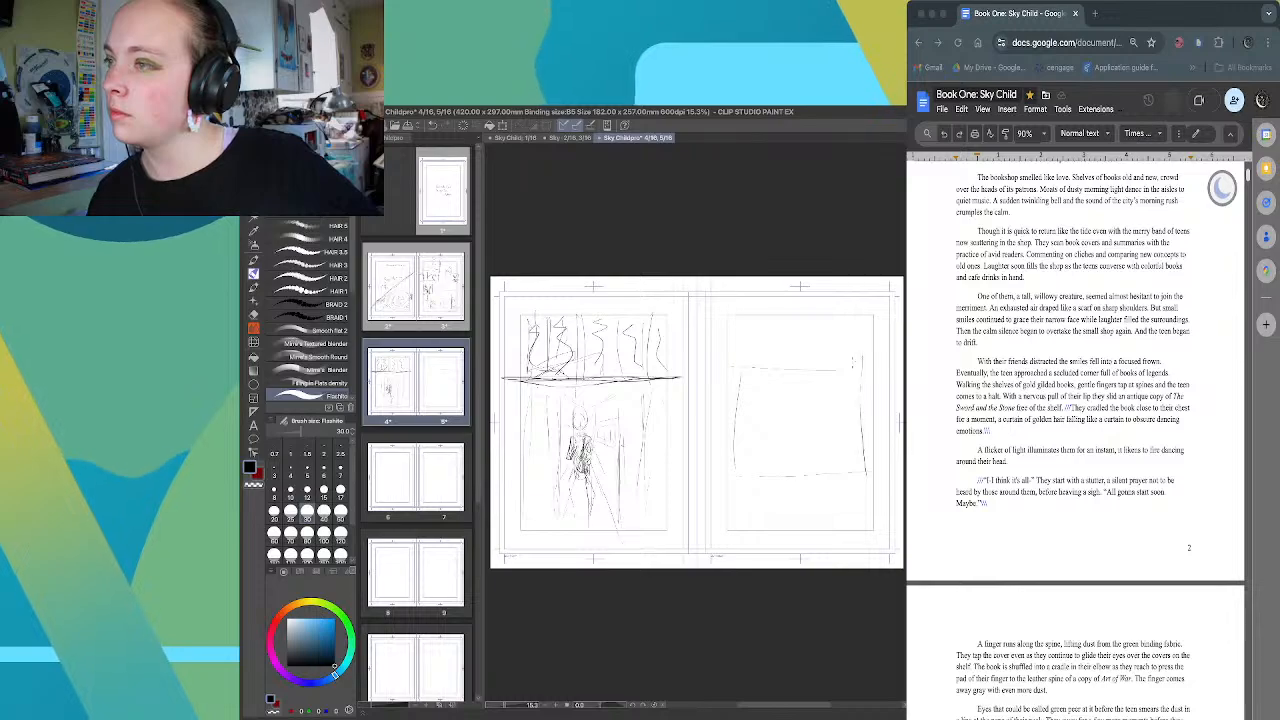
pyautogui.moveTo(858, 361); pyautogui.dragTo(812, 369)
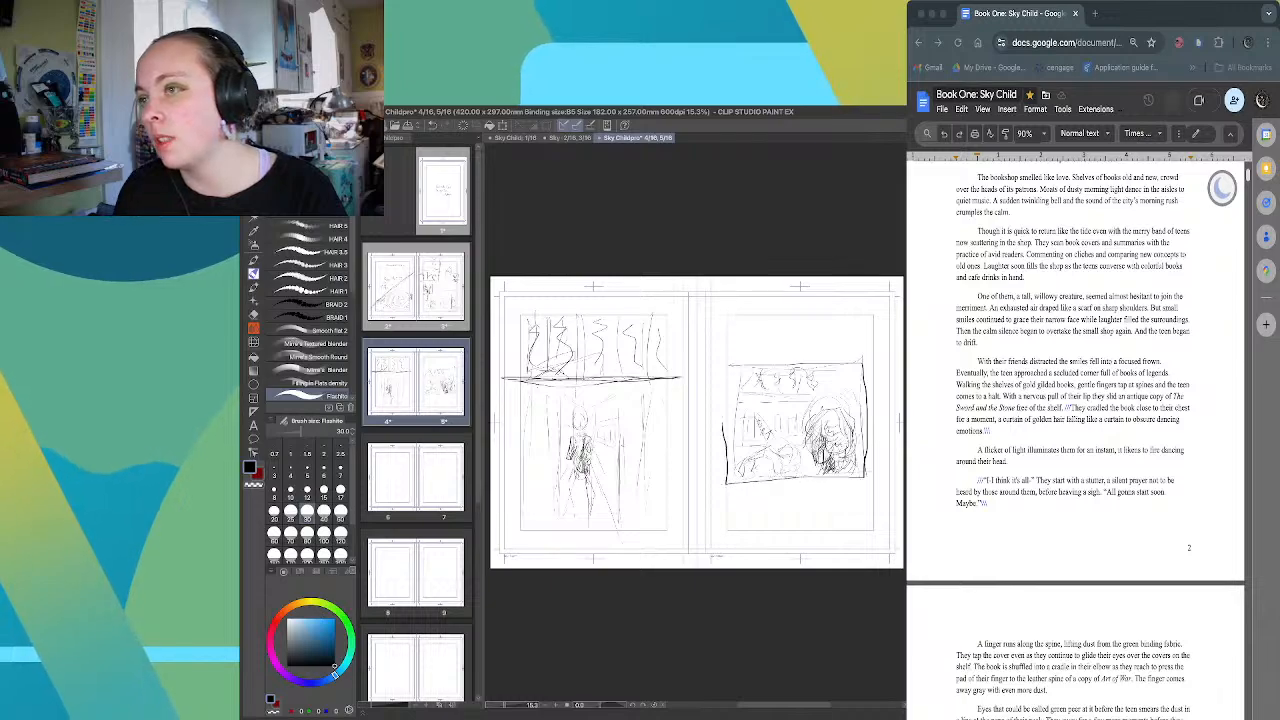
pyautogui.moveTo(724, 426); pyautogui.dragTo(716, 362)
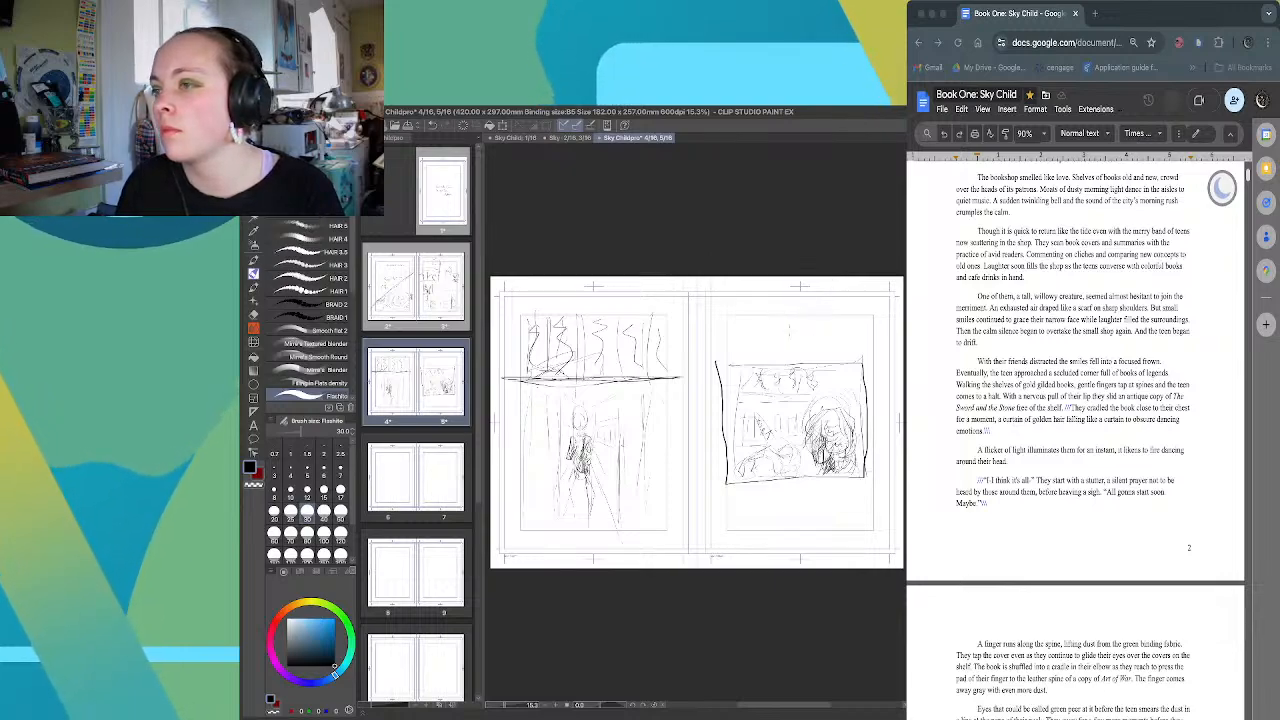
# Sketch a circle of concentric rings beneath page 5's framed panel, flanked by rough horizontal strokes on both sides
pyautogui.moveTo(782, 494)
pyautogui.mouseDown()
pyautogui.moveTo(816, 512)
pyautogui.moveTo(786, 540)
pyautogui.mouseUp()
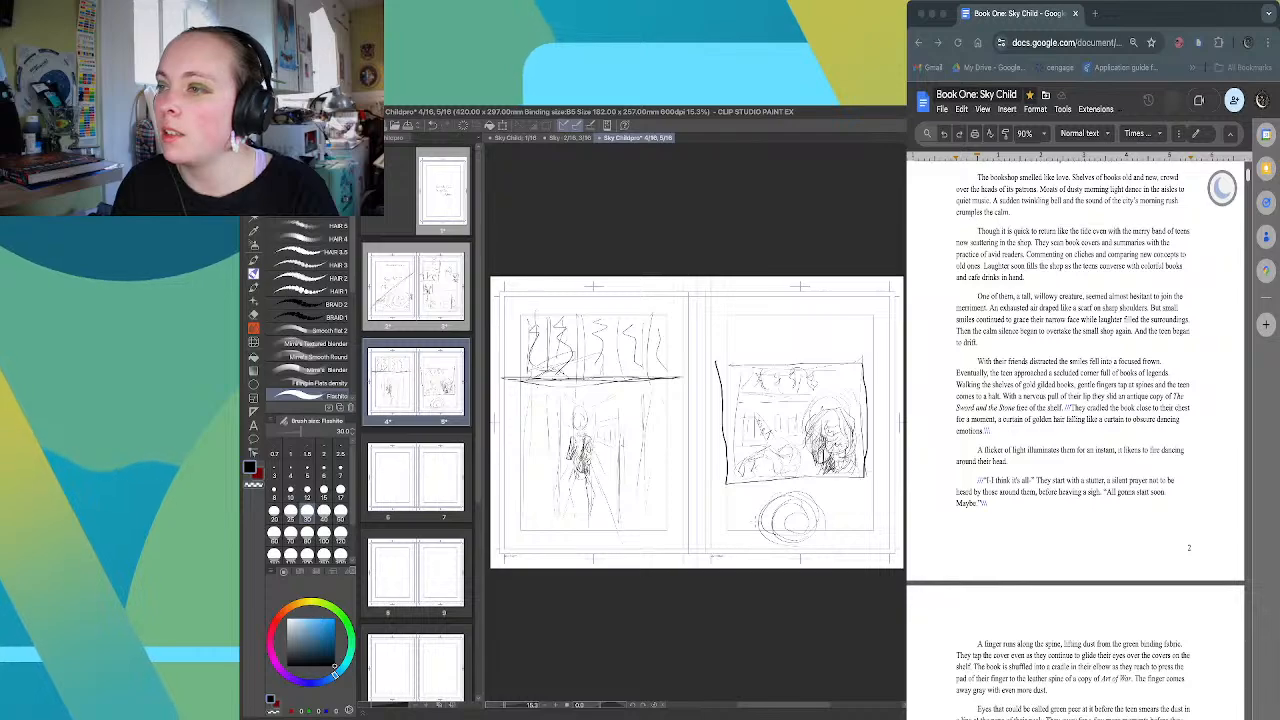
pyautogui.moveTo(762, 509); pyautogui.dragTo(712, 523)
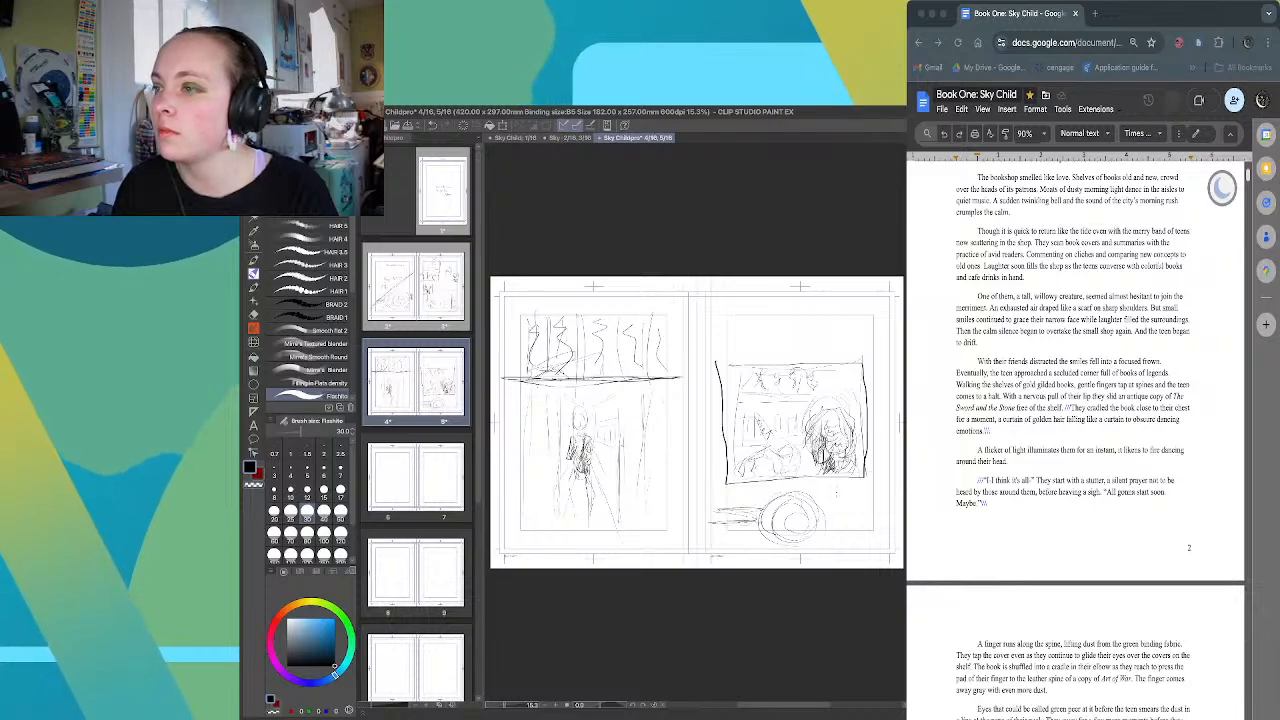
pyautogui.moveTo(880, 513)
pyautogui.mouseDown()
pyautogui.moveTo(840, 522)
pyautogui.moveTo(840, 508)
pyautogui.mouseUp()
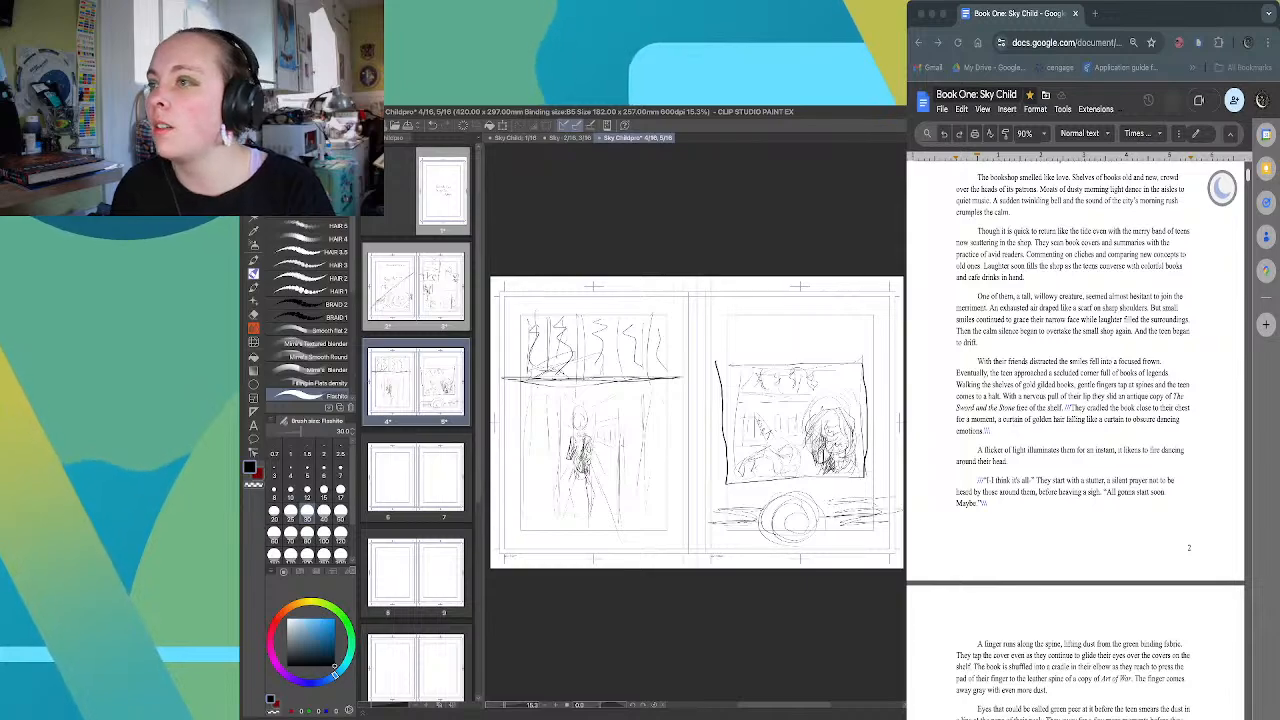
# Sketch small rounded shapes and an angled line above page 5's framed panel, and darken the horizontal strokes beside the circle
pyautogui.moveTo(758, 319)
pyautogui.mouseDown()
pyautogui.moveTo(784, 347)
pyautogui.moveTo(807, 323)
pyautogui.mouseUp()
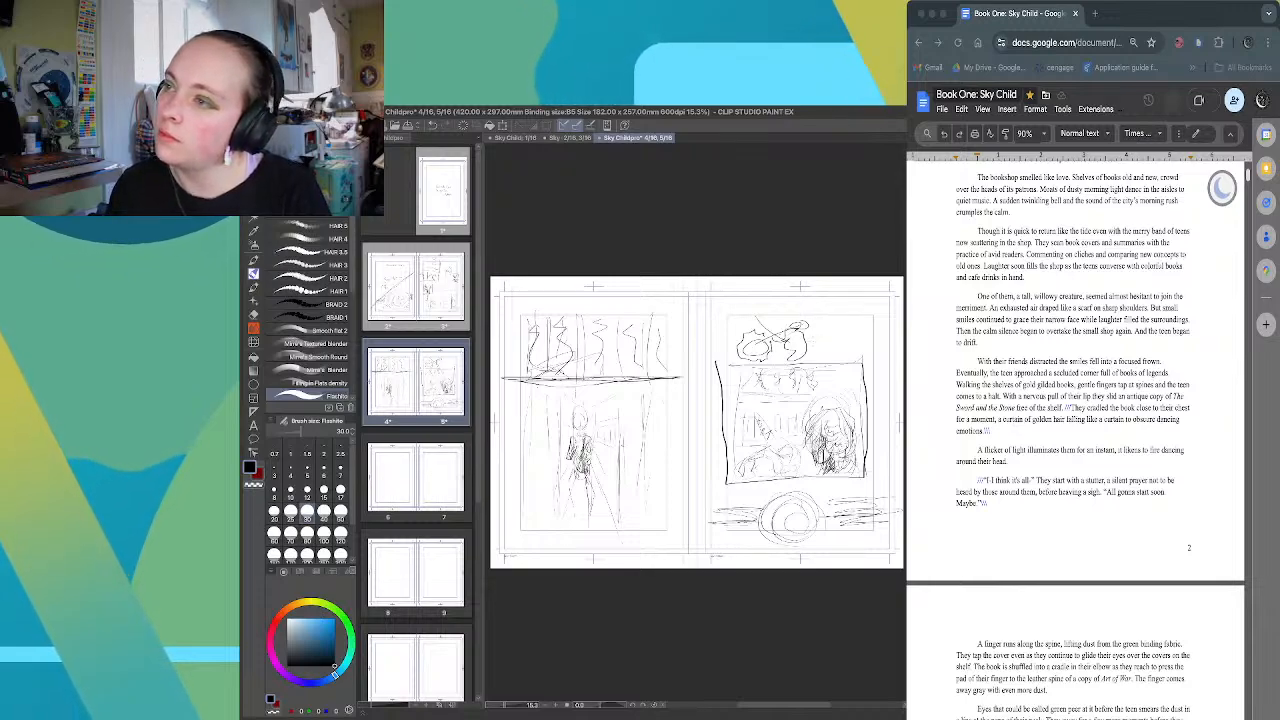
pyautogui.moveTo(812, 335); pyautogui.dragTo(856, 333)
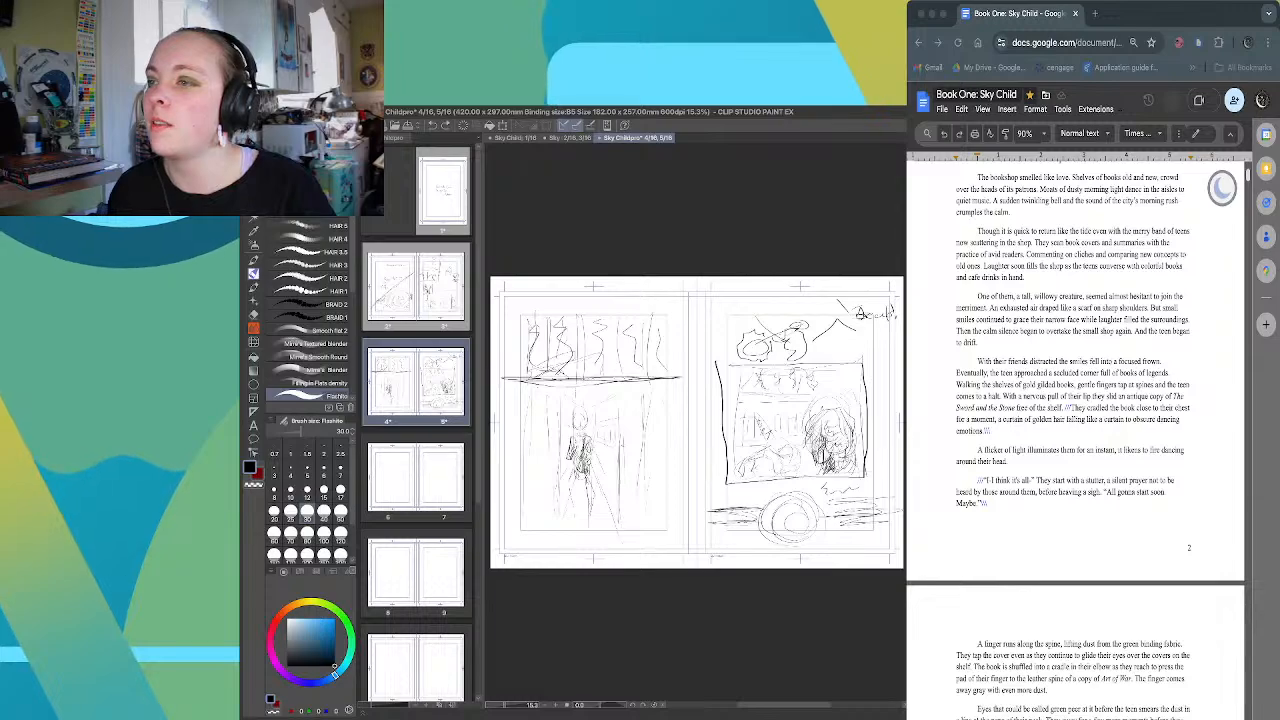
pyautogui.moveTo(874, 501)
pyautogui.mouseDown()
pyautogui.moveTo(816, 505)
pyautogui.moveTo(846, 511)
pyautogui.mouseUp()
pyautogui.moveTo(879, 508)
pyautogui.mouseDown()
pyautogui.moveTo(849, 517)
pyautogui.moveTo(821, 487)
pyautogui.moveTo(848, 508)
pyautogui.mouseUp()
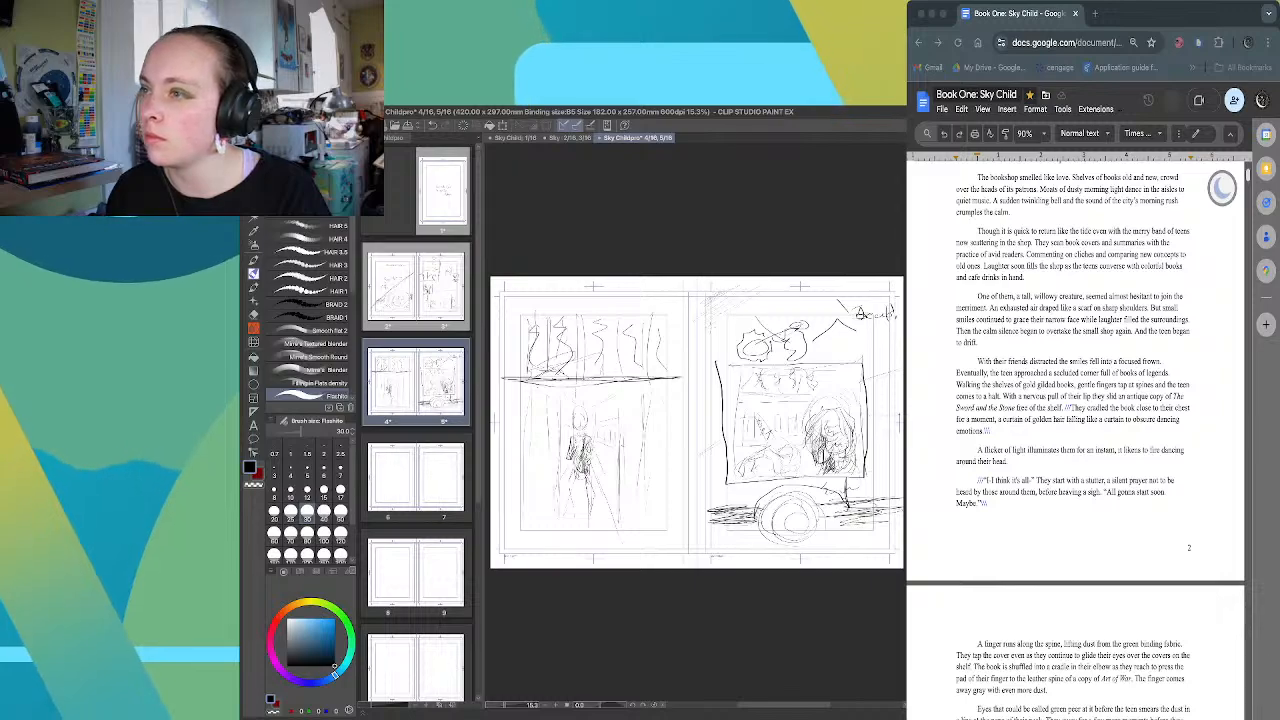
# Shade the background around page 5's framed panel with long diagonal hatching
pyautogui.moveTo(773, 295); pyautogui.dragTo(735, 319)
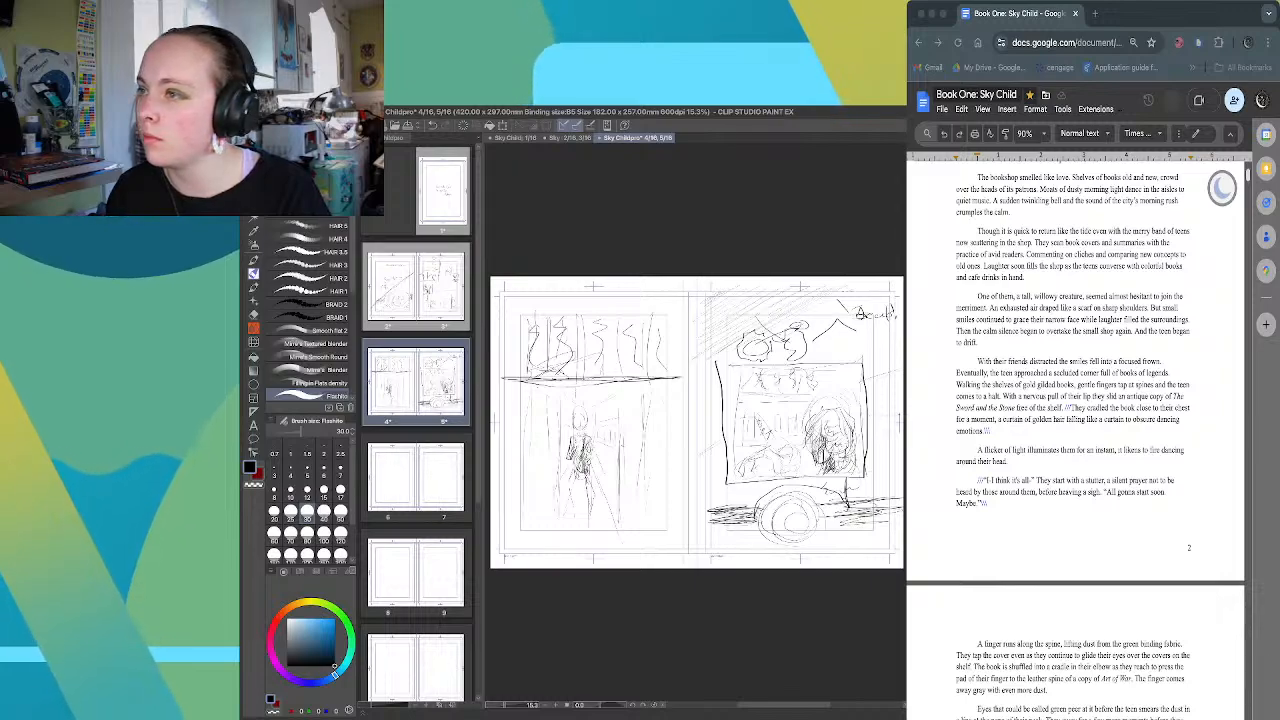
pyautogui.moveTo(884, 293)
pyautogui.mouseDown()
pyautogui.moveTo(802, 340)
pyautogui.moveTo(814, 350)
pyautogui.mouseUp()
pyautogui.moveTo(903, 316); pyautogui.dragTo(832, 357)
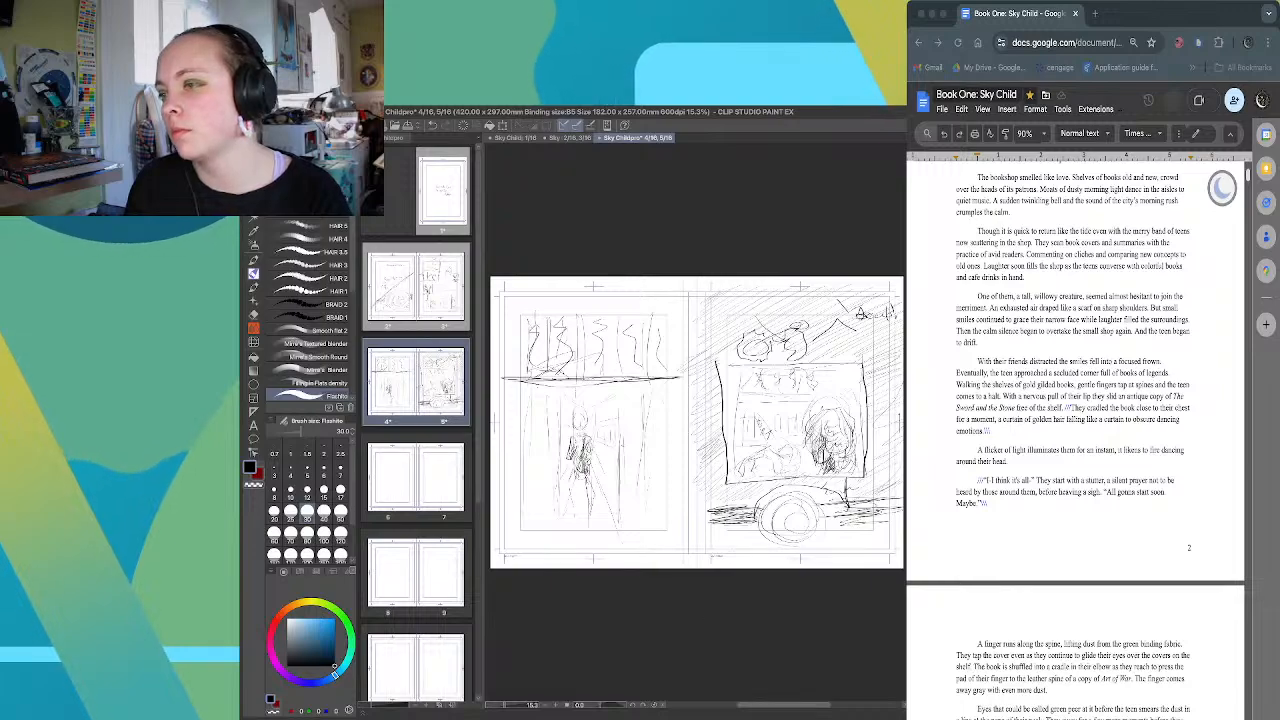
pyautogui.hscroll(1, 692, 634)
pyautogui.hscroll(-2, 692, 634)
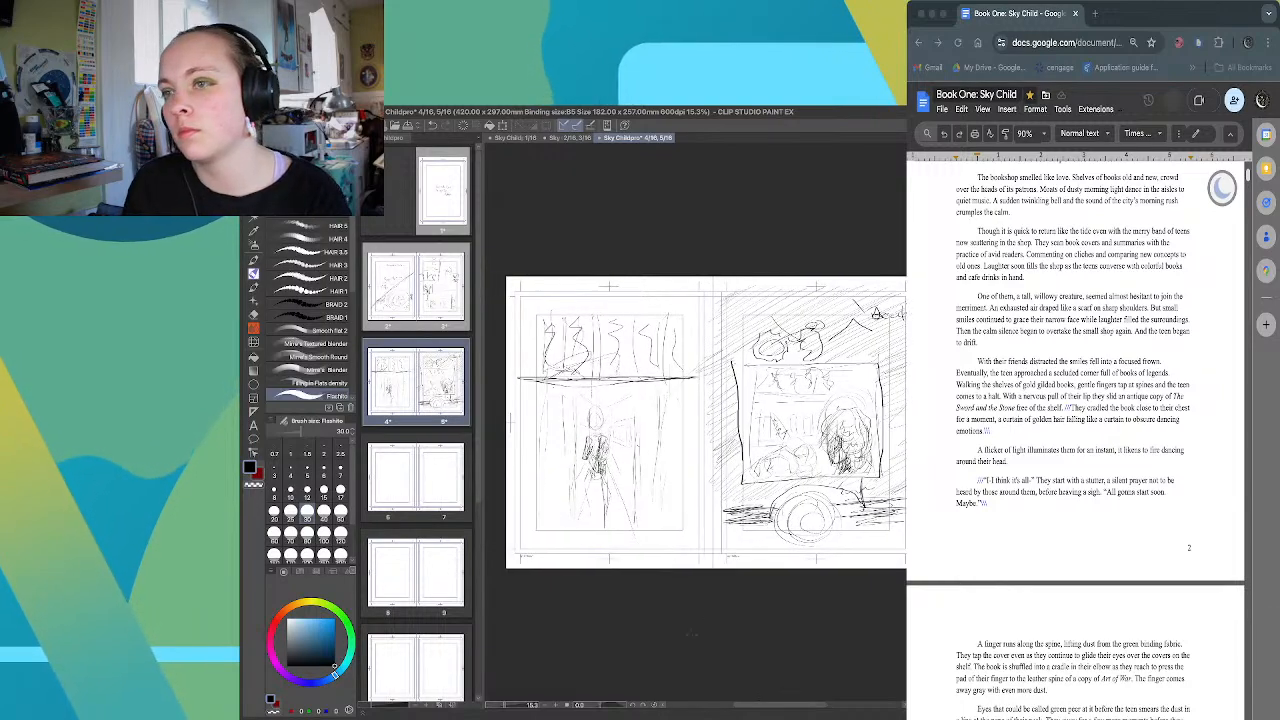
# Open the page 6–7 spread and bring manuscript page 3 into view for reference
pyautogui.doubleClick(456, 477)
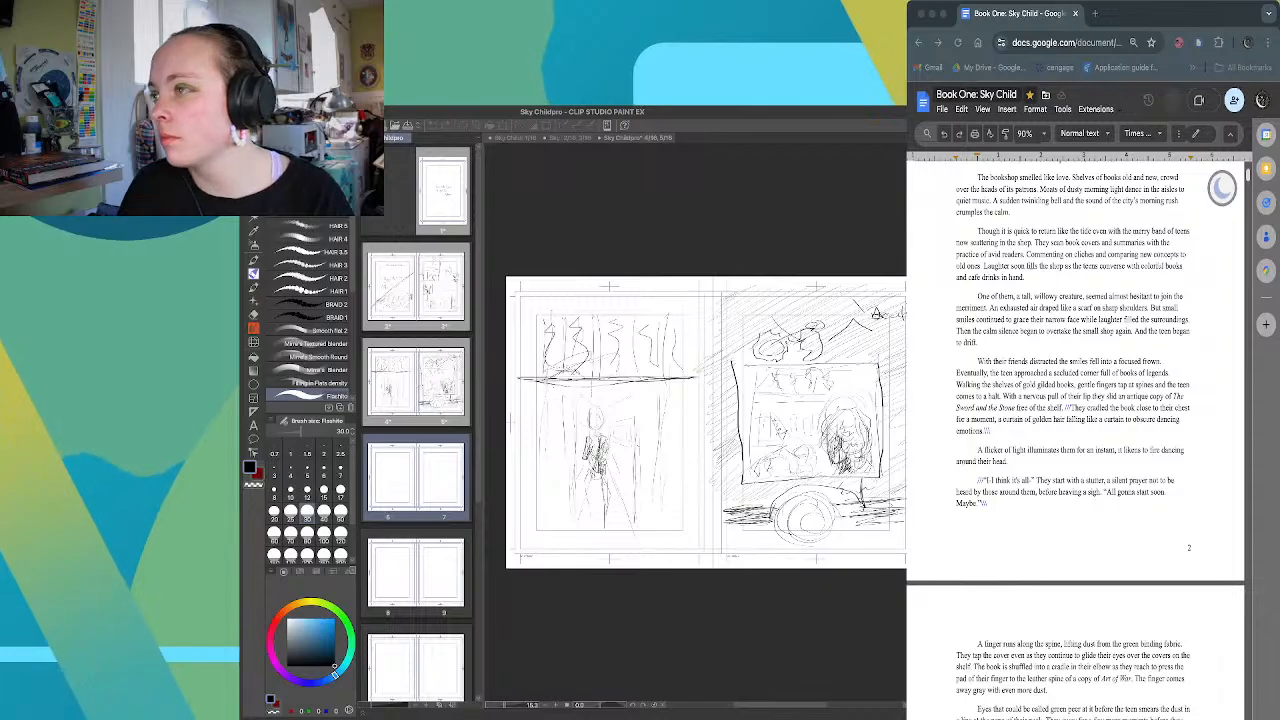
pyautogui.scroll(-5, 1222, 188)
pyautogui.scroll(-5, 1222, 188)
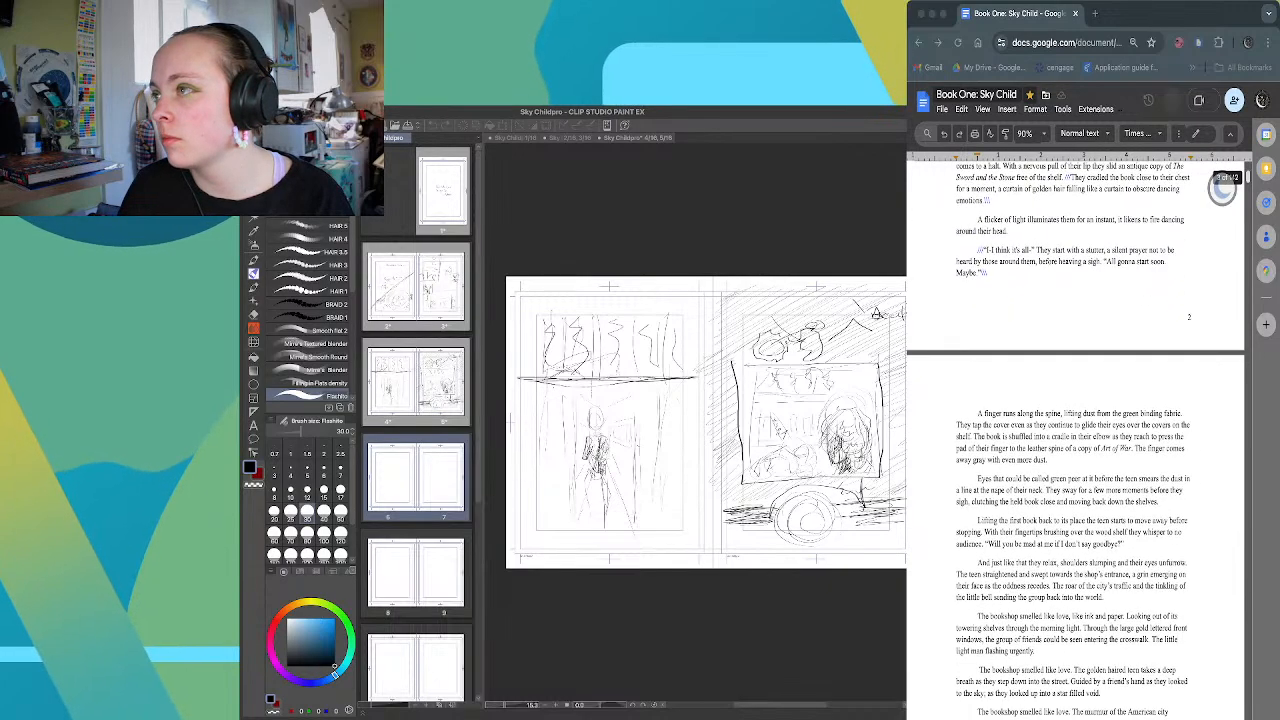
pyautogui.scroll(-2, 1075, 440)
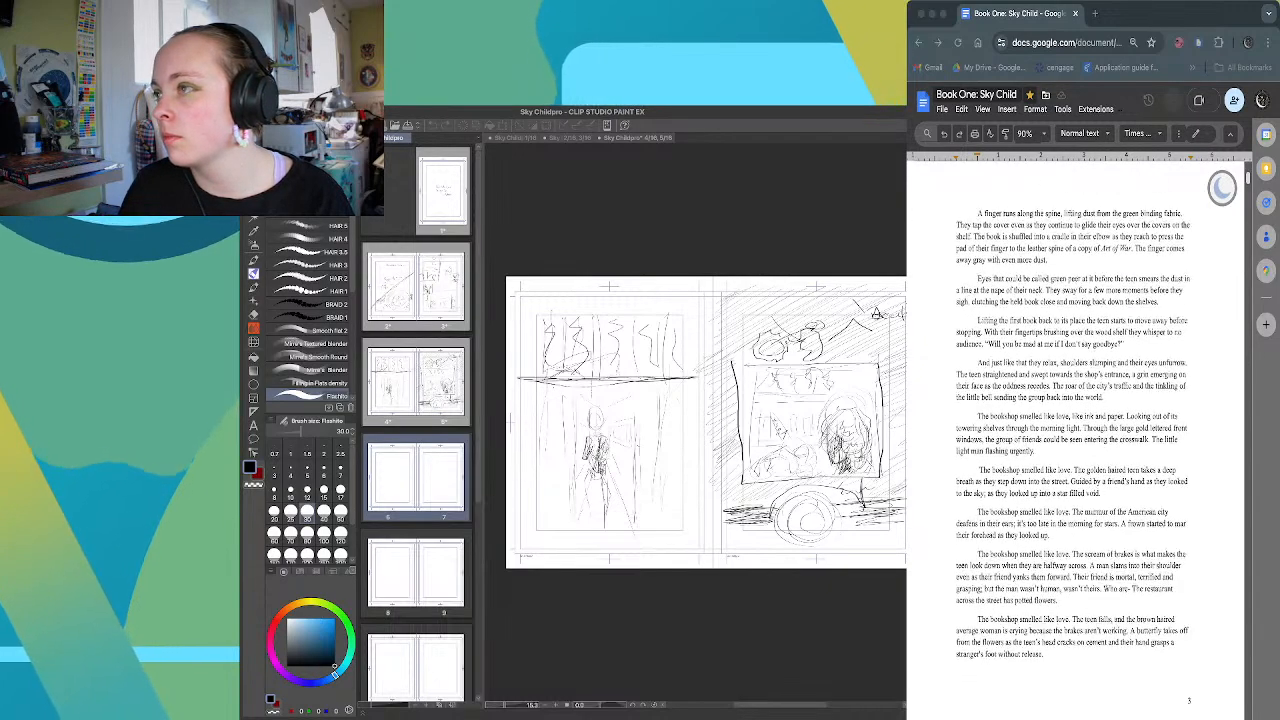
pyautogui.scroll(-1, 1222, 188)
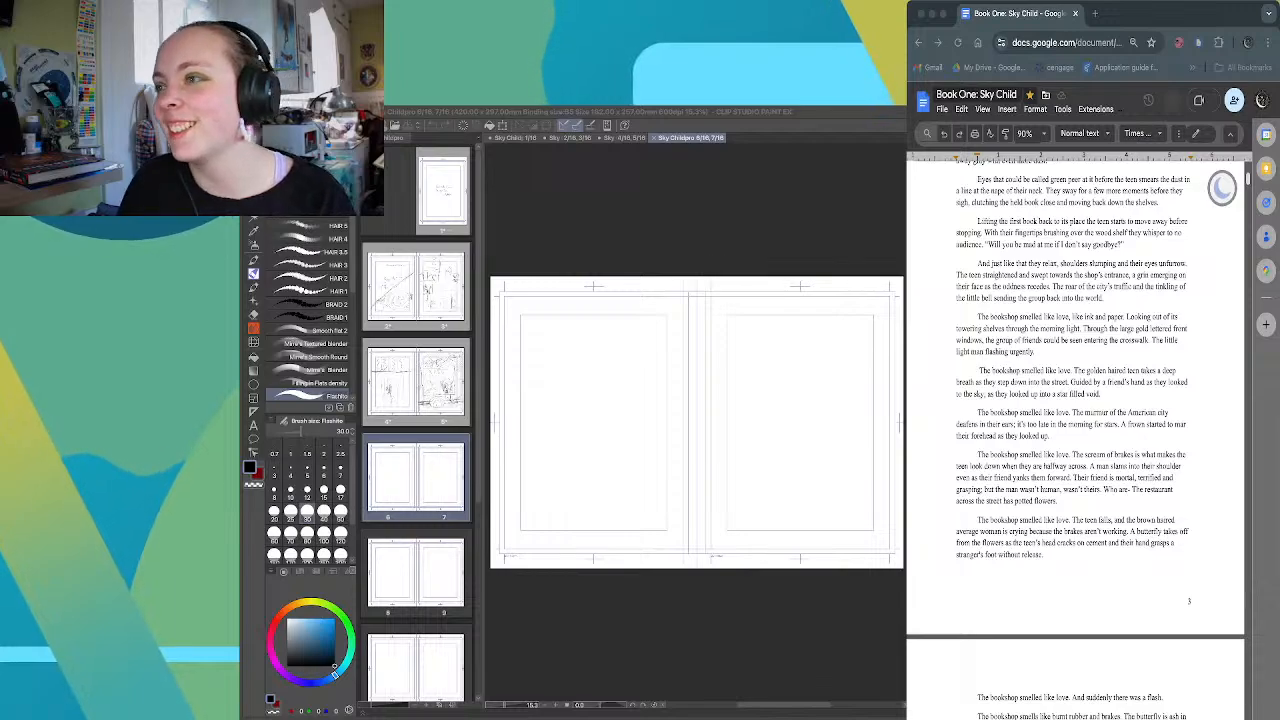
pyautogui.scroll(-5, 1075, 400)
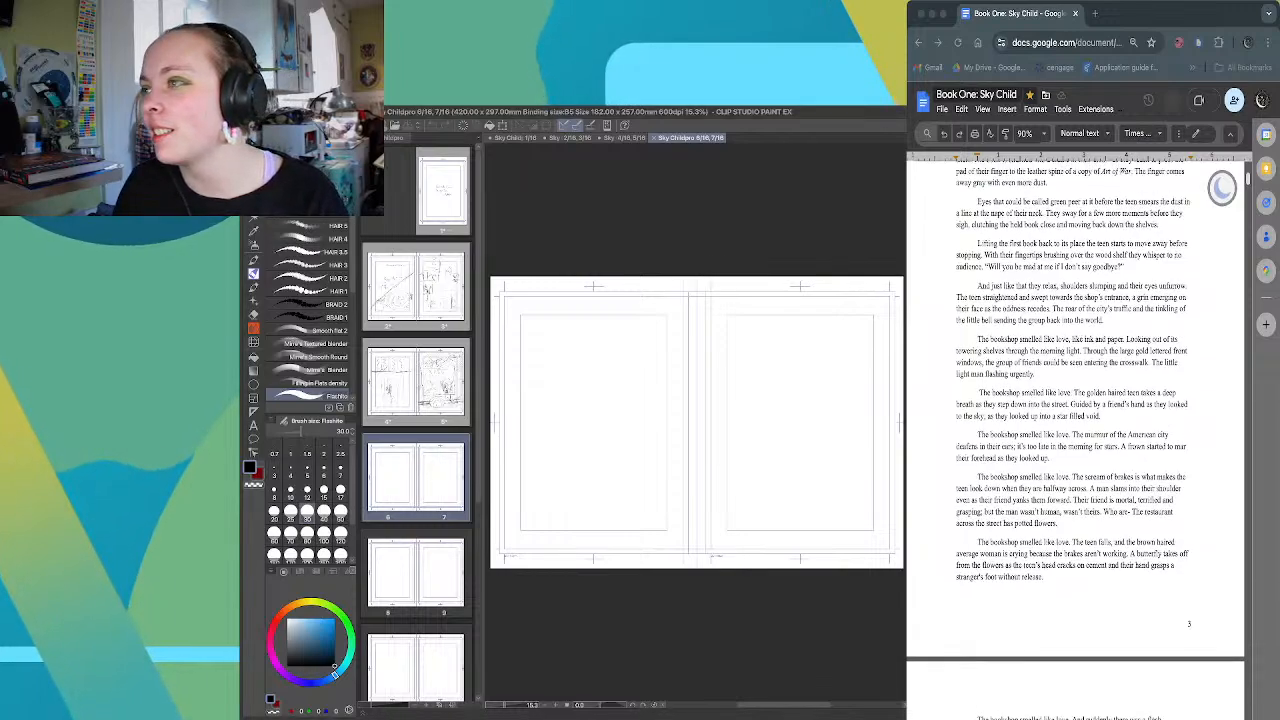
pyautogui.scroll(5, 1075, 440)
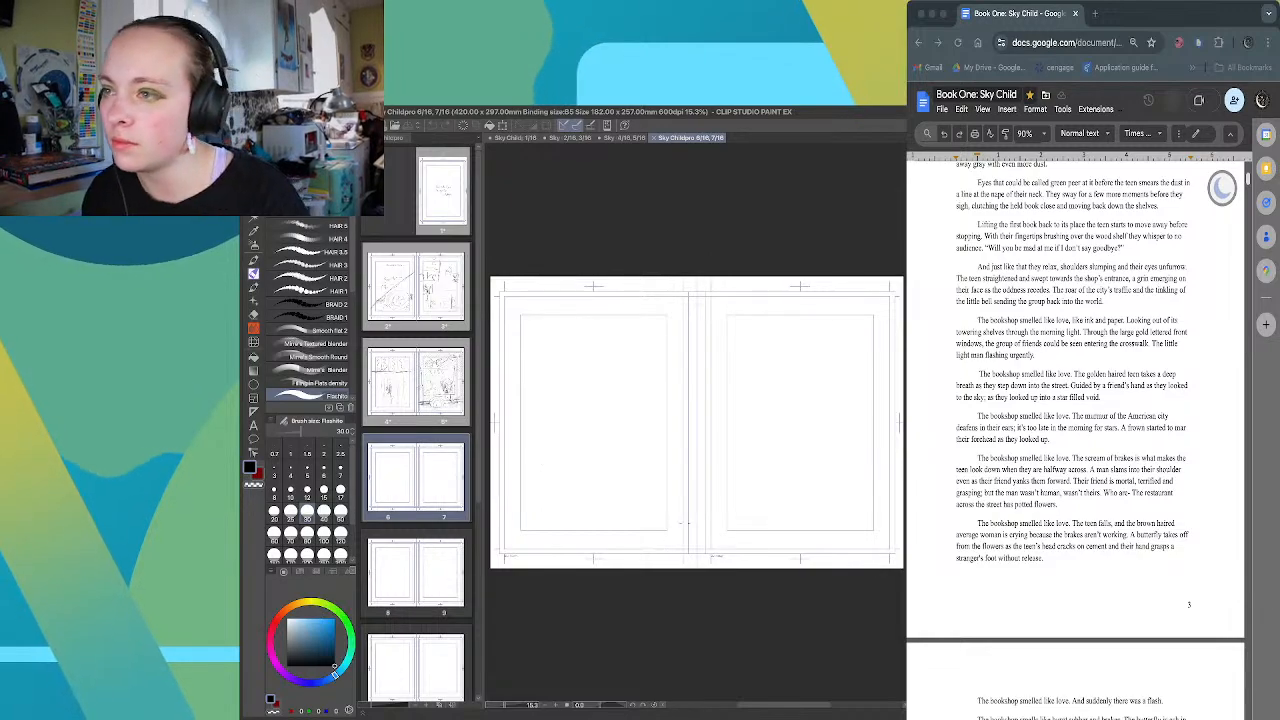
# Split page 6 with a slanted divider and sketch a boxy object standing on a long surface line above it
pyautogui.moveTo(554, 416); pyautogui.dragTo(554, 427)
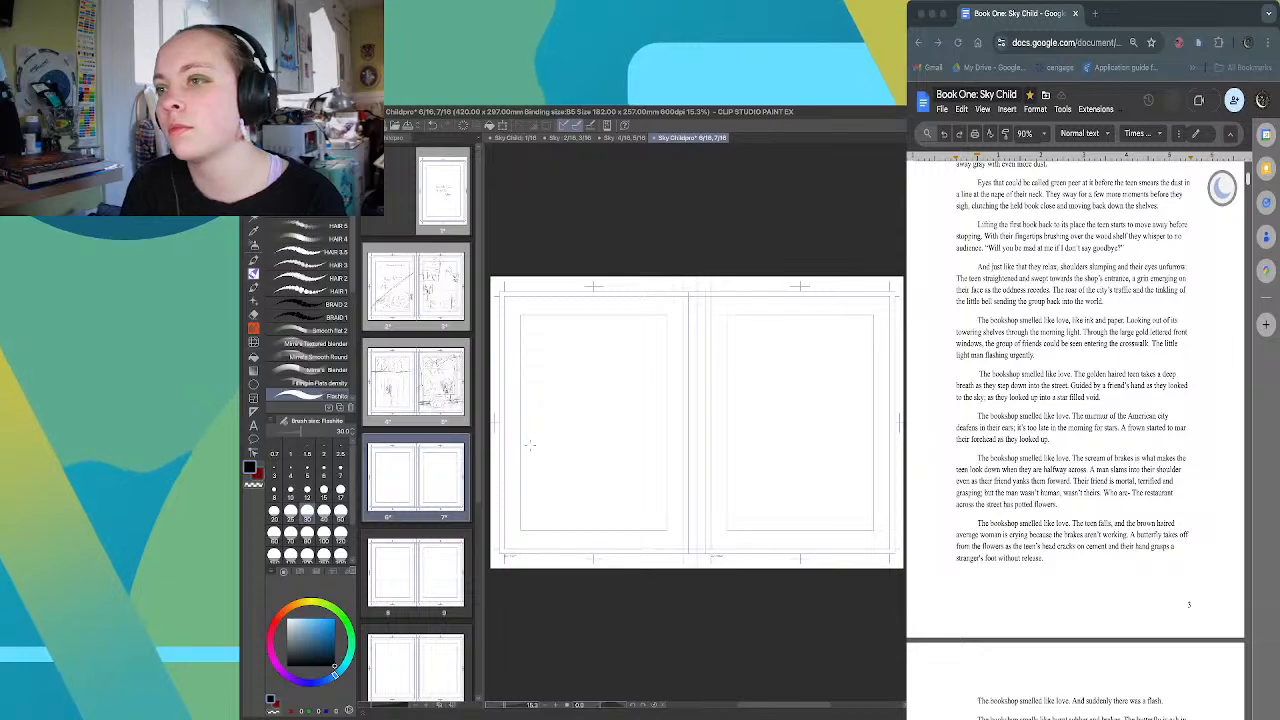
pyautogui.moveTo(504, 470); pyautogui.dragTo(662, 401)
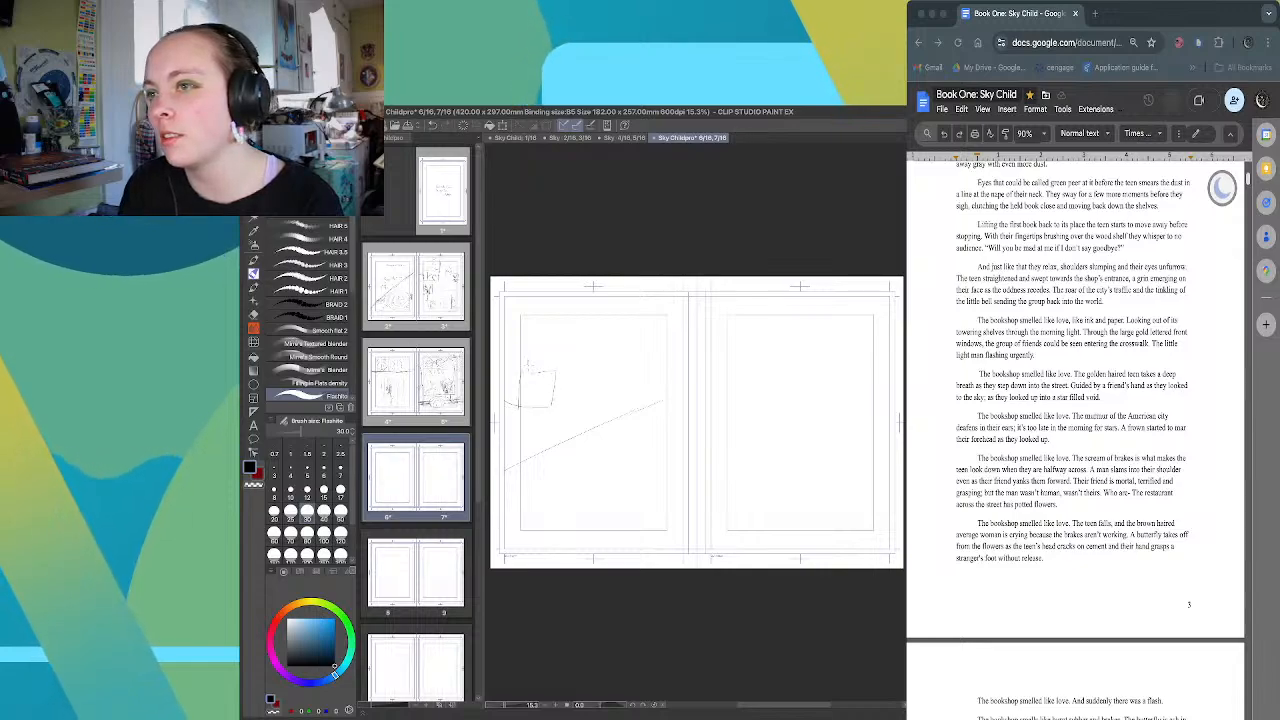
pyautogui.moveTo(552, 407); pyautogui.dragTo(657, 395)
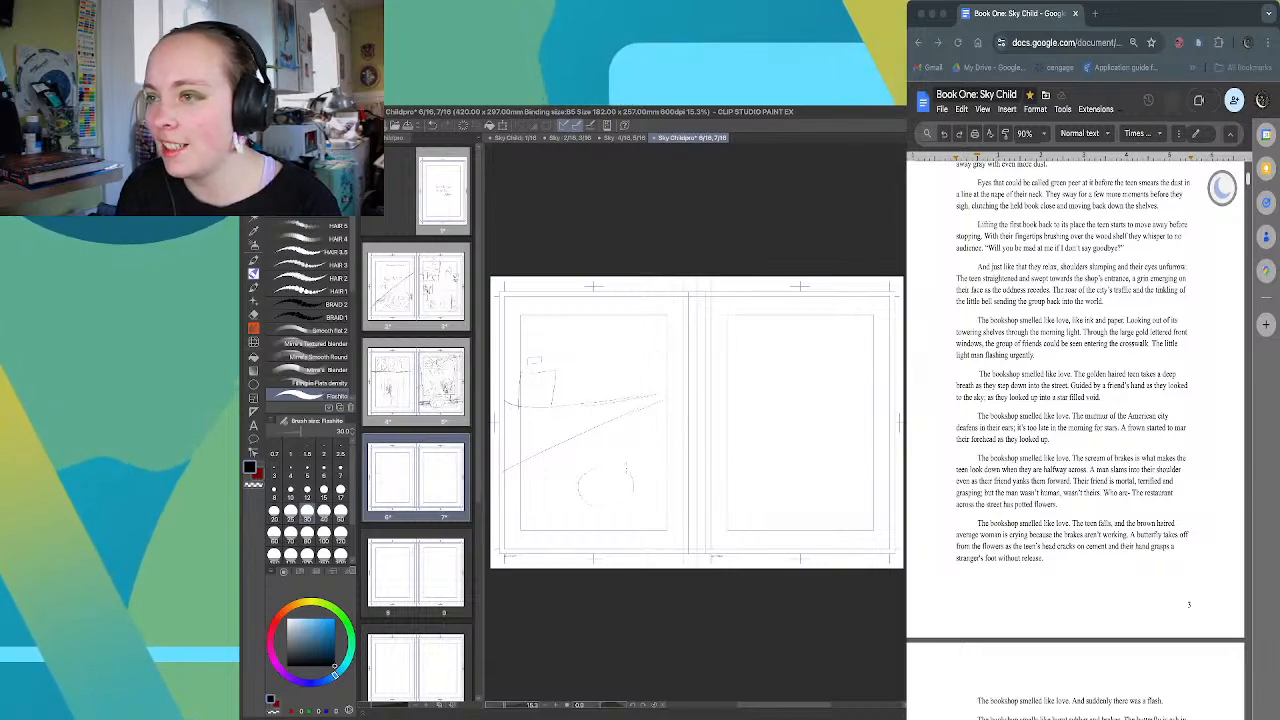
# Sketch a cat-like head with pointed ears and a curled body below page 6's slanted divider
pyautogui.moveTo(606, 462)
pyautogui.mouseDown()
pyautogui.moveTo(622, 501)
pyautogui.moveTo(626, 460)
pyautogui.moveTo(647, 438)
pyautogui.moveTo(580, 463)
pyautogui.moveTo(576, 450)
pyautogui.moveTo(614, 485)
pyautogui.mouseUp()
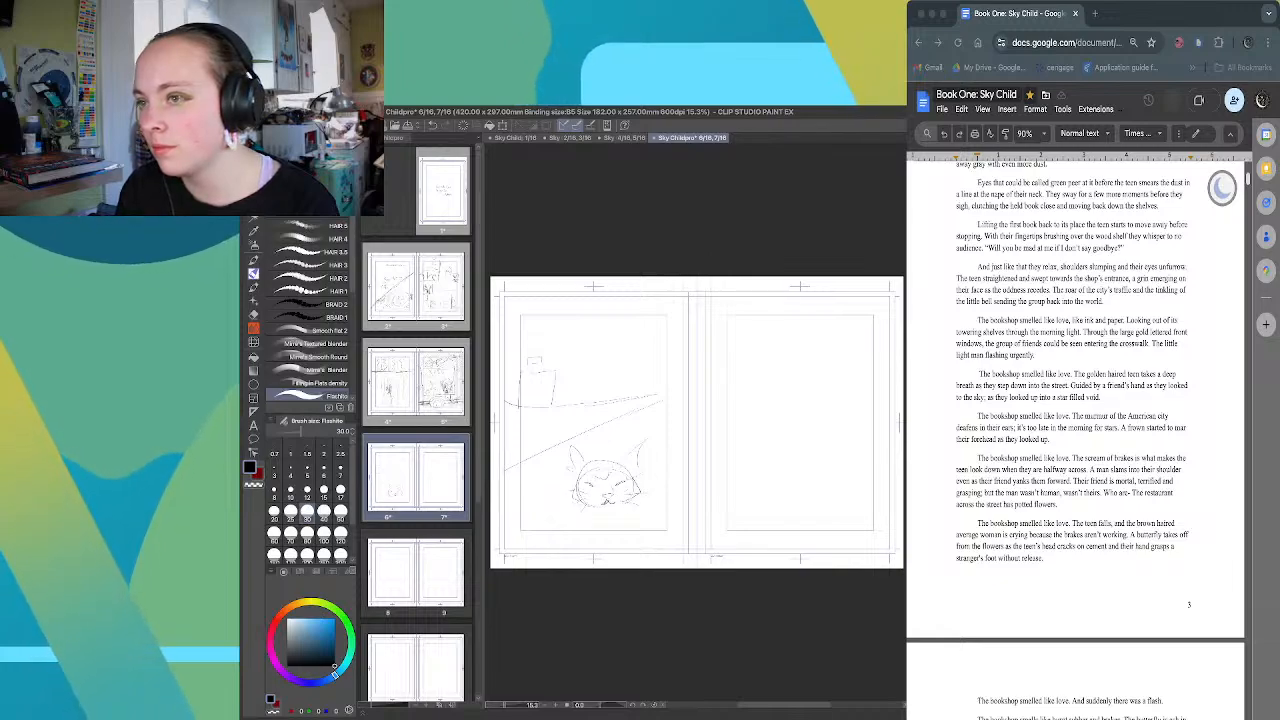
pyautogui.moveTo(638, 461)
pyautogui.mouseDown()
pyautogui.moveTo(660, 450)
pyautogui.moveTo(640, 474)
pyautogui.moveTo(551, 466)
pyautogui.moveTo(574, 488)
pyautogui.mouseUp()
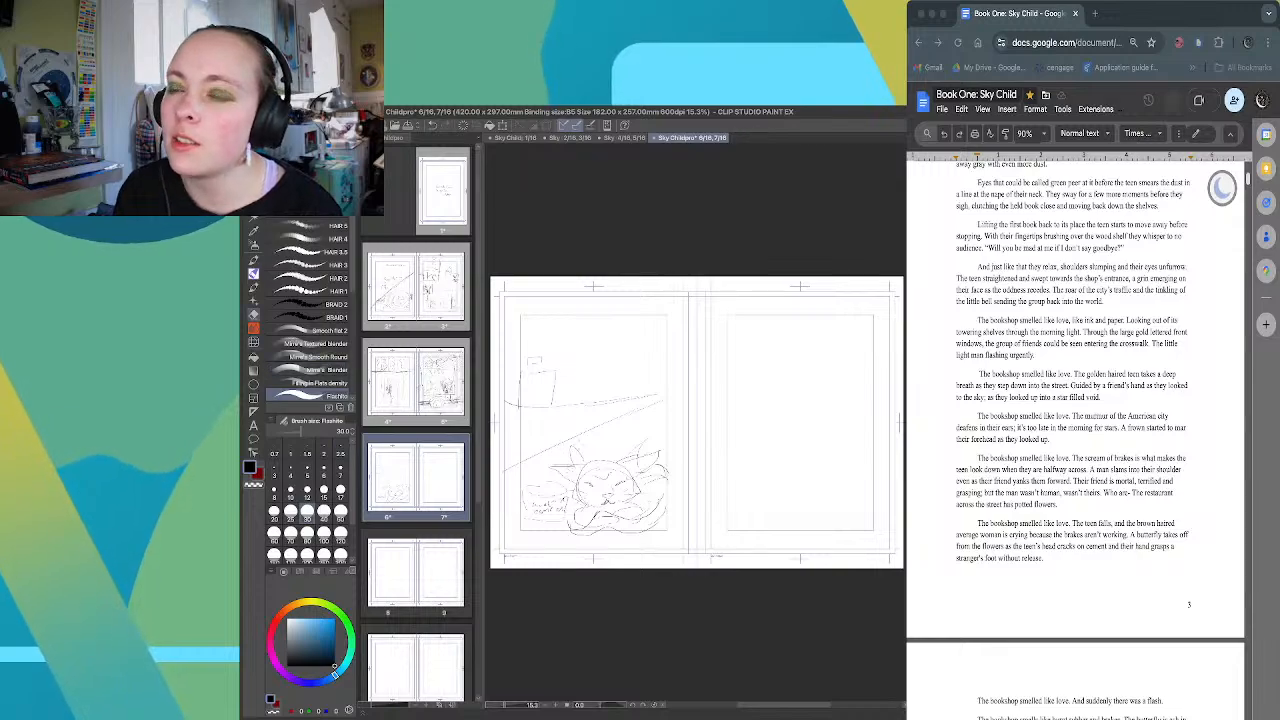
# Erase the ear strokes above the cat-like head using the Hard eraser at size 100, and return to the sketching brush
pyautogui.press('e')
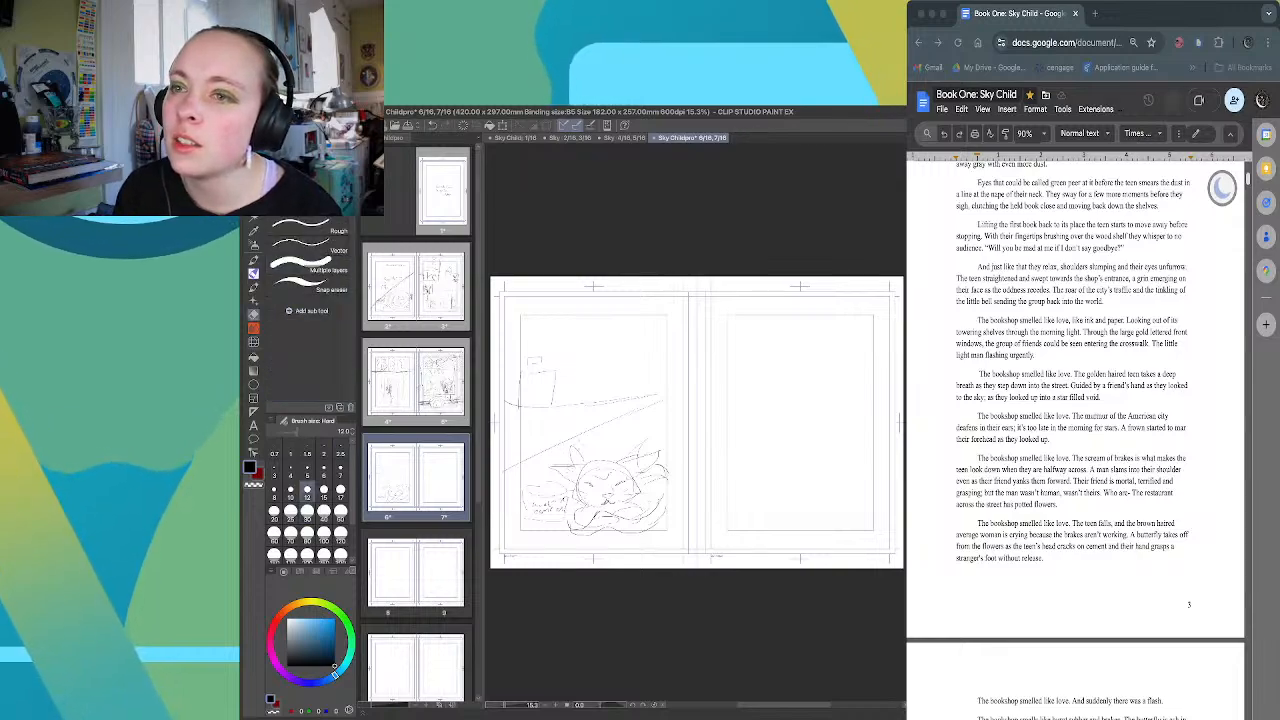
pyautogui.click(324, 512)
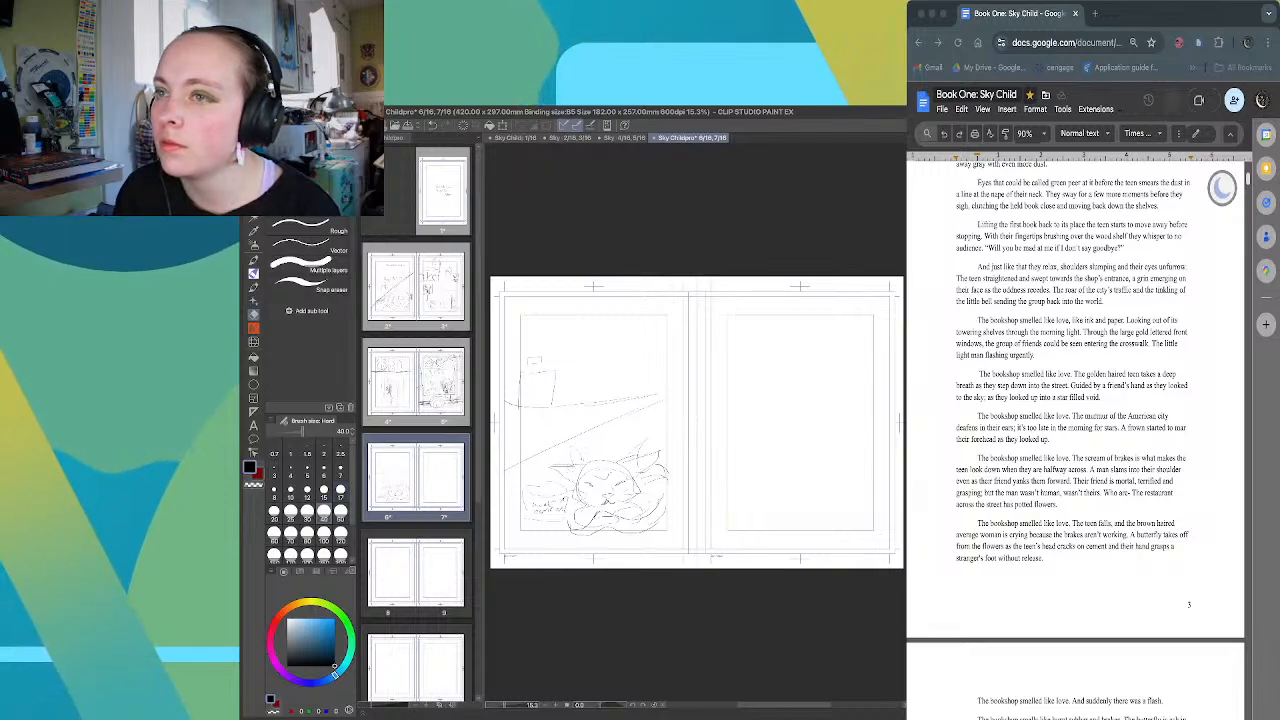
pyautogui.click(323, 533)
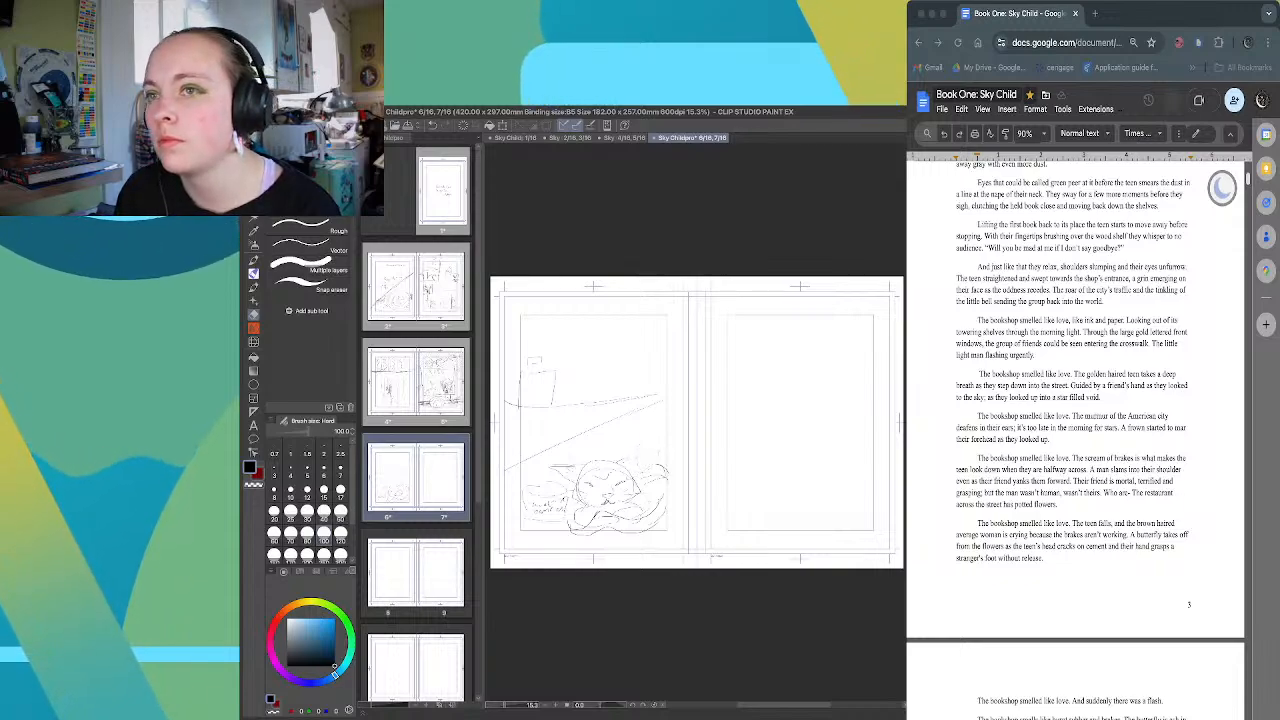
pyautogui.press('b')
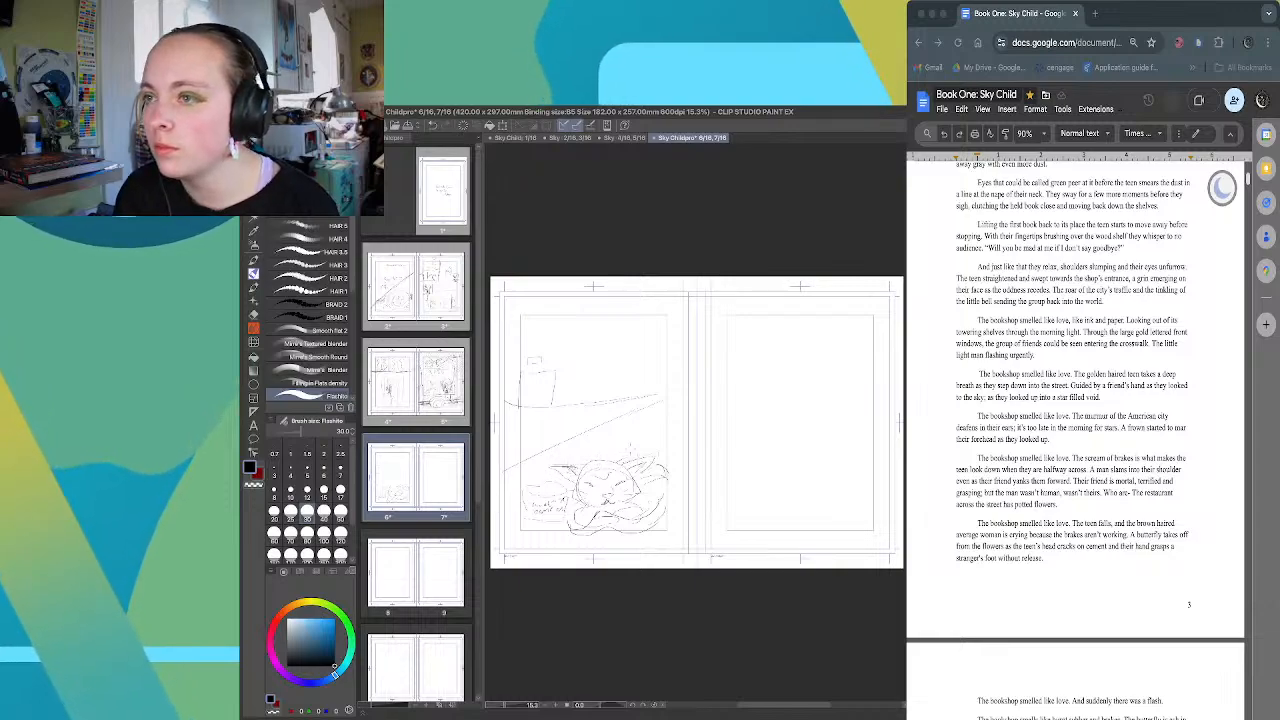
# Try long pointed strokes above the cat-like head on page 6 and undo them
pyautogui.moveTo(658, 414); pyautogui.dragTo(636, 434)
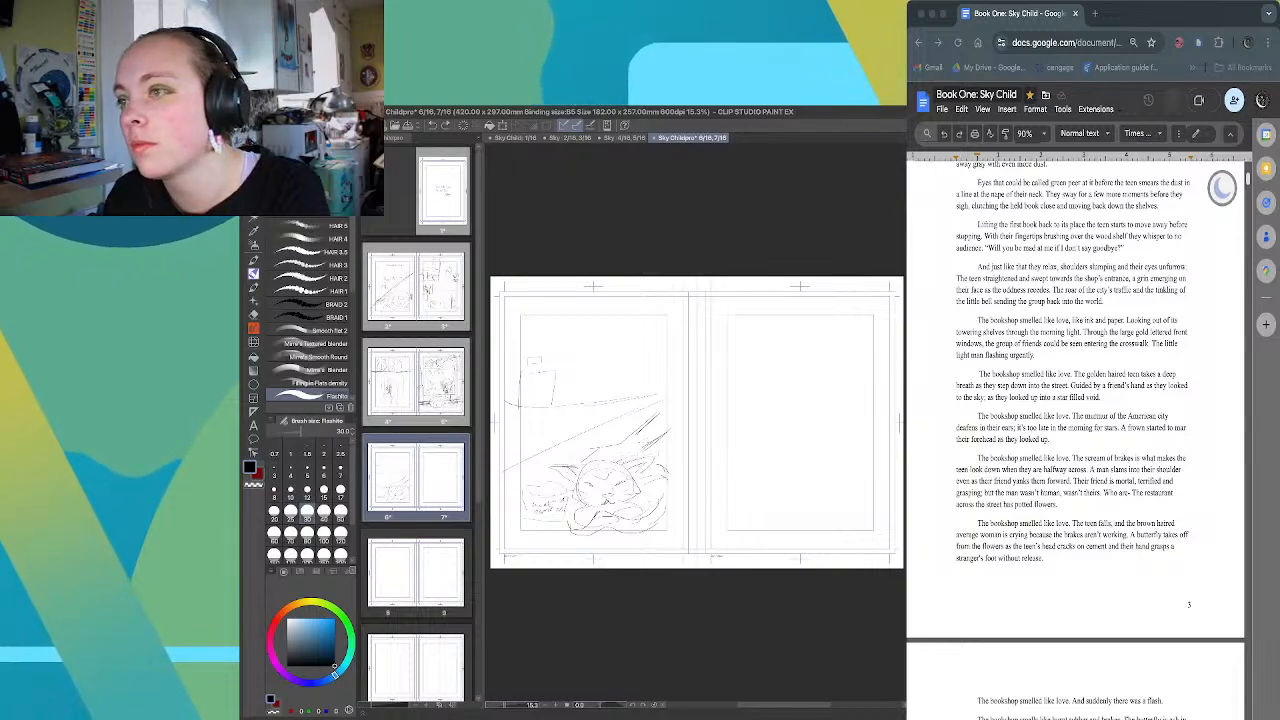
pyautogui.press('super+z')
pyautogui.press('super+z')
pyautogui.press('super+z')
pyautogui.press('super+z')
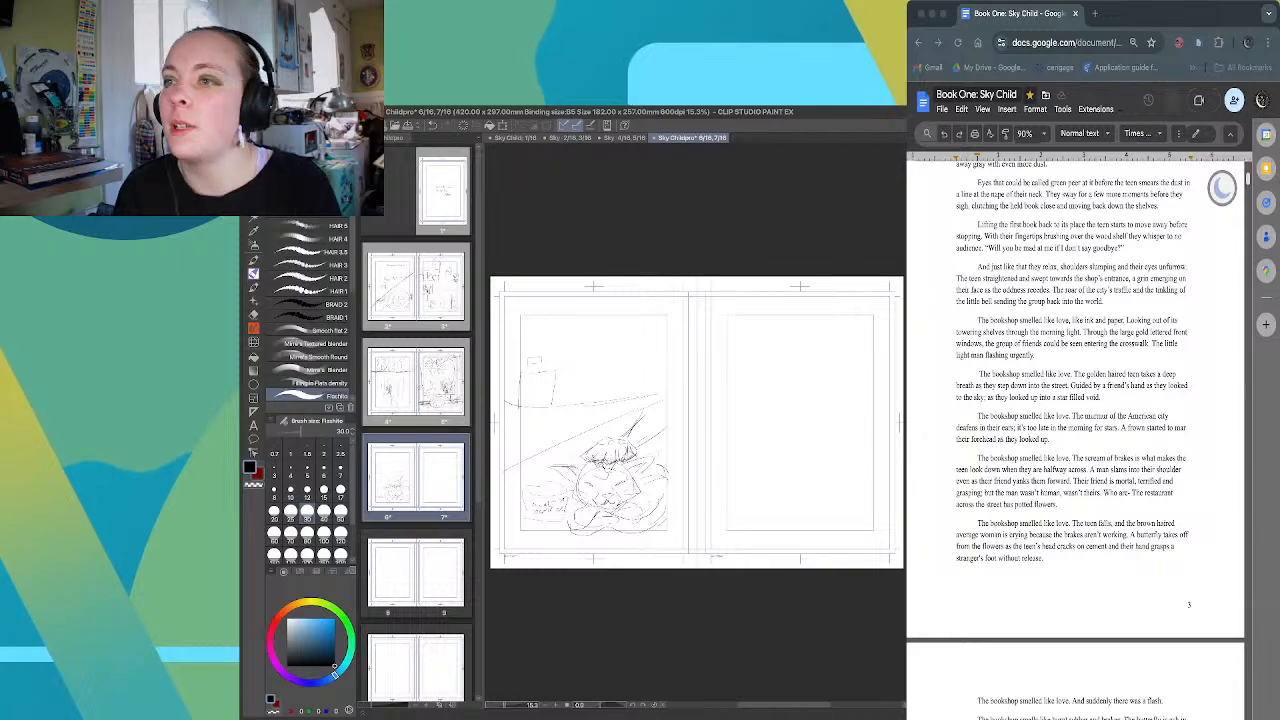
# Add a round object and seated figures to page 6's upper panel, and darken the slanted divider
pyautogui.moveTo(643, 379)
pyautogui.mouseDown()
pyautogui.moveTo(632, 398)
pyautogui.moveTo(662, 392)
pyautogui.mouseUp()
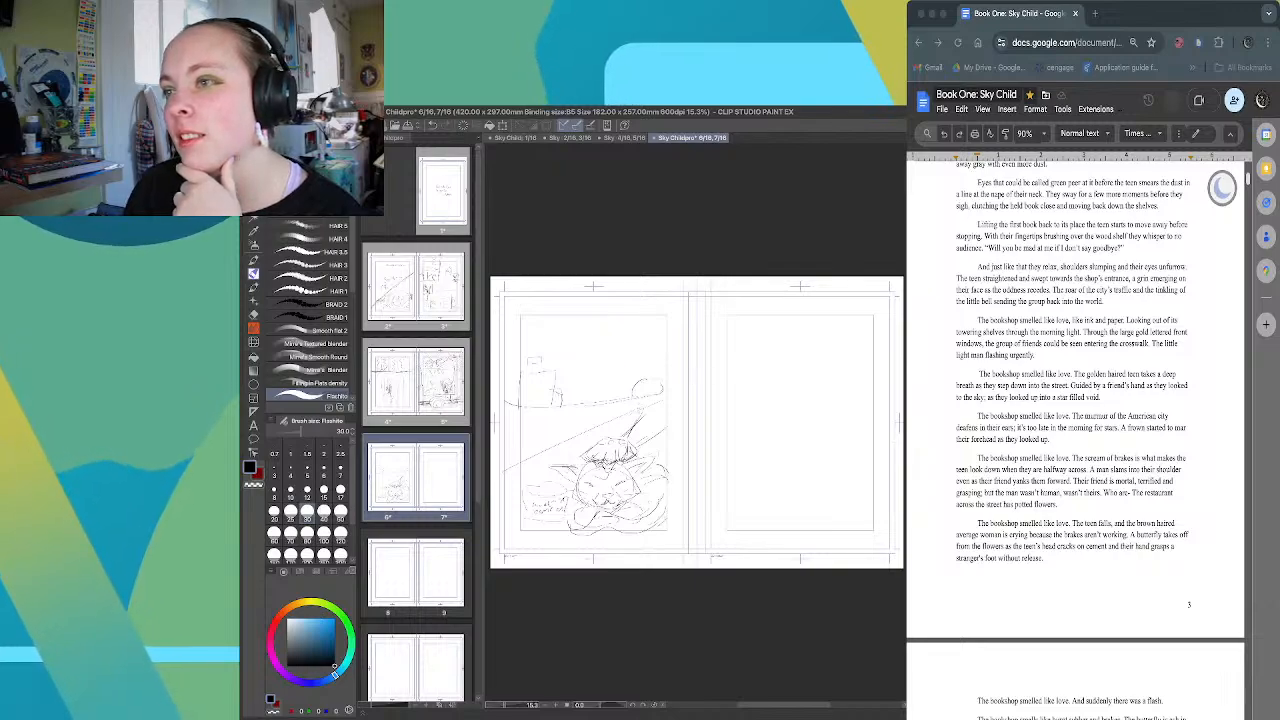
pyautogui.moveTo(602, 427)
pyautogui.mouseDown()
pyautogui.moveTo(669, 397)
pyautogui.moveTo(500, 468)
pyautogui.mouseUp()
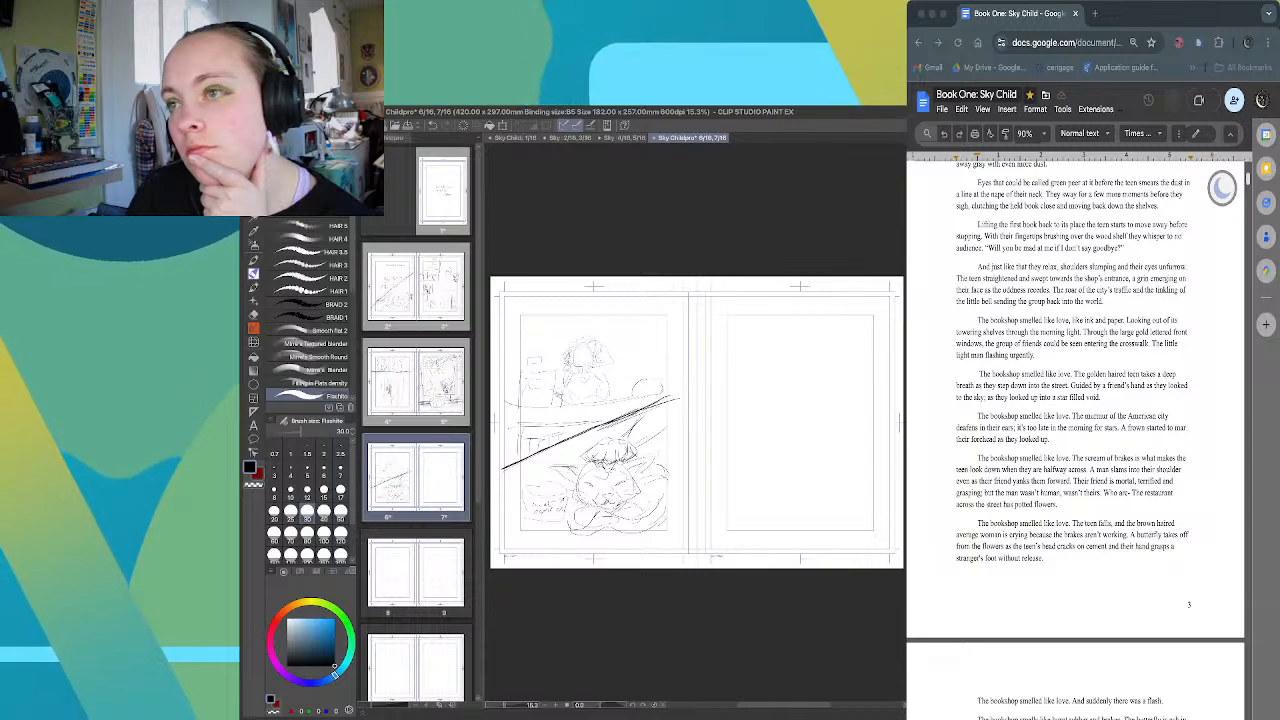
pyautogui.moveTo(617, 340); pyautogui.dragTo(648, 328)
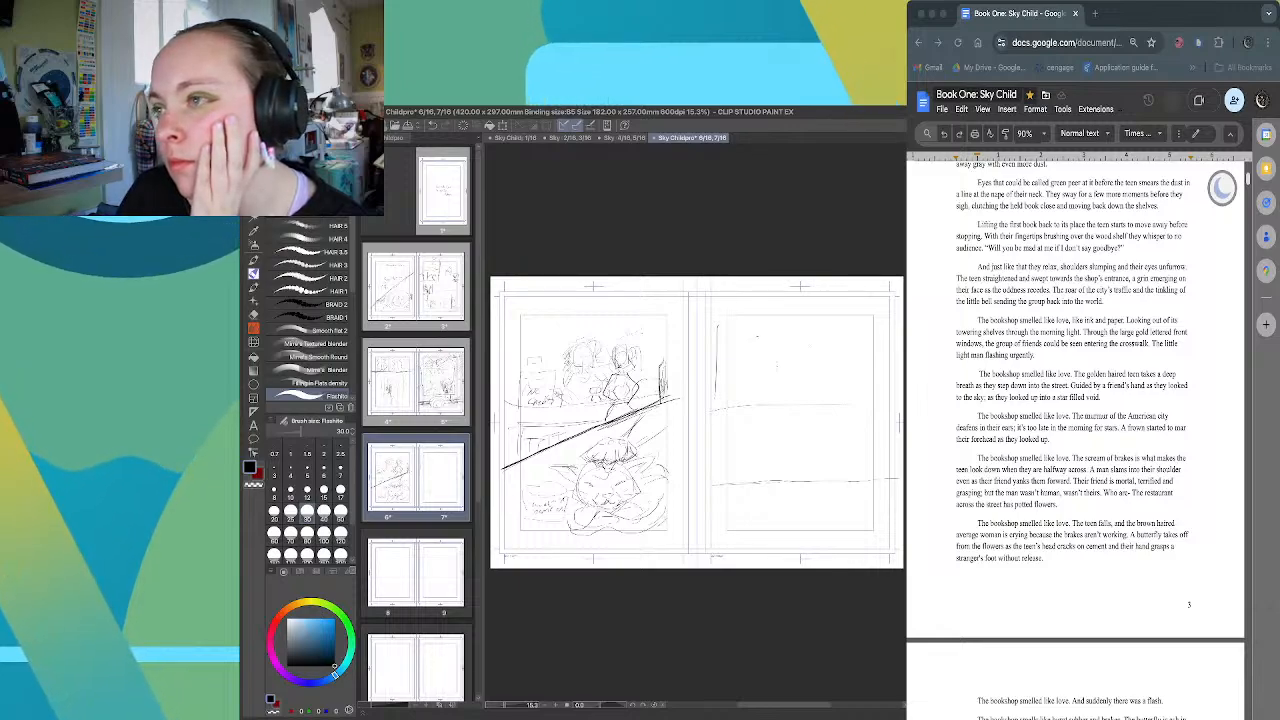
# Split page 7's top panel with a heavy vertical divider and sketch a small figure in a framed sign and a corner sign reading "BOO"
pyautogui.moveTo(784, 323); pyautogui.dragTo(783, 380)
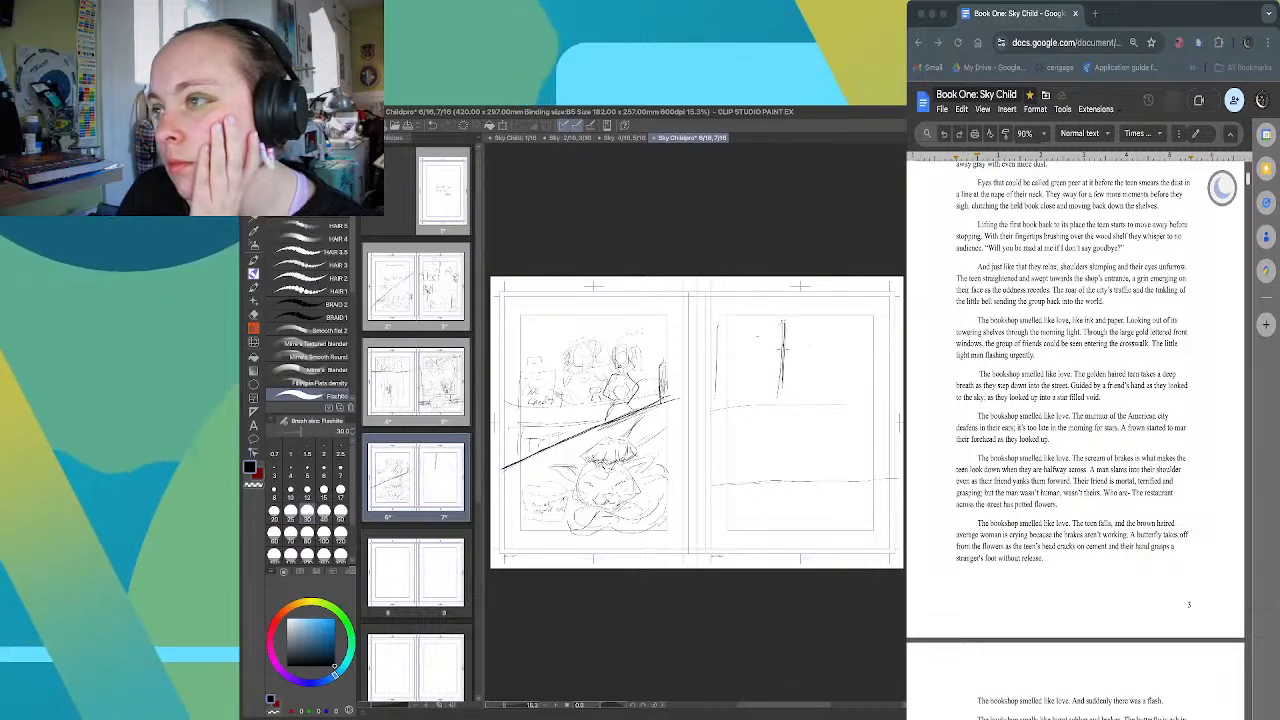
pyautogui.moveTo(784, 322); pyautogui.dragTo(786, 394)
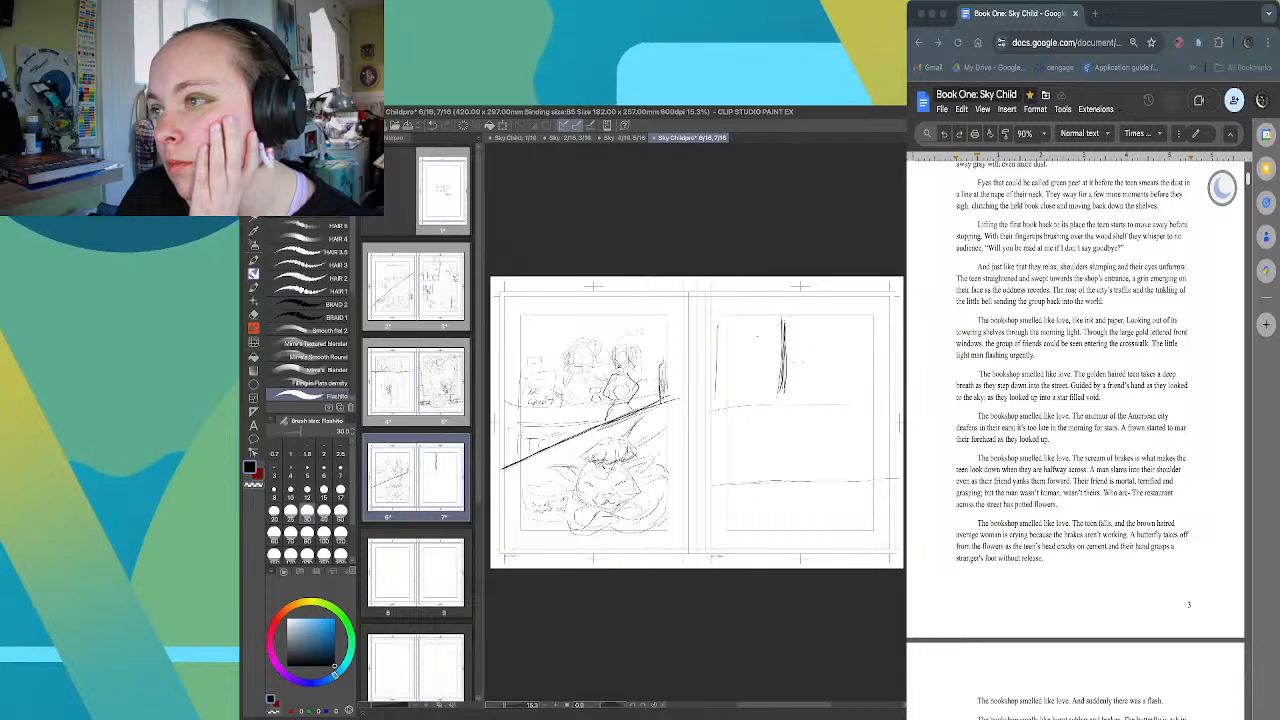
pyautogui.moveTo(792, 332)
pyautogui.mouseDown()
pyautogui.moveTo(831, 358)
pyautogui.moveTo(811, 343)
pyautogui.mouseUp()
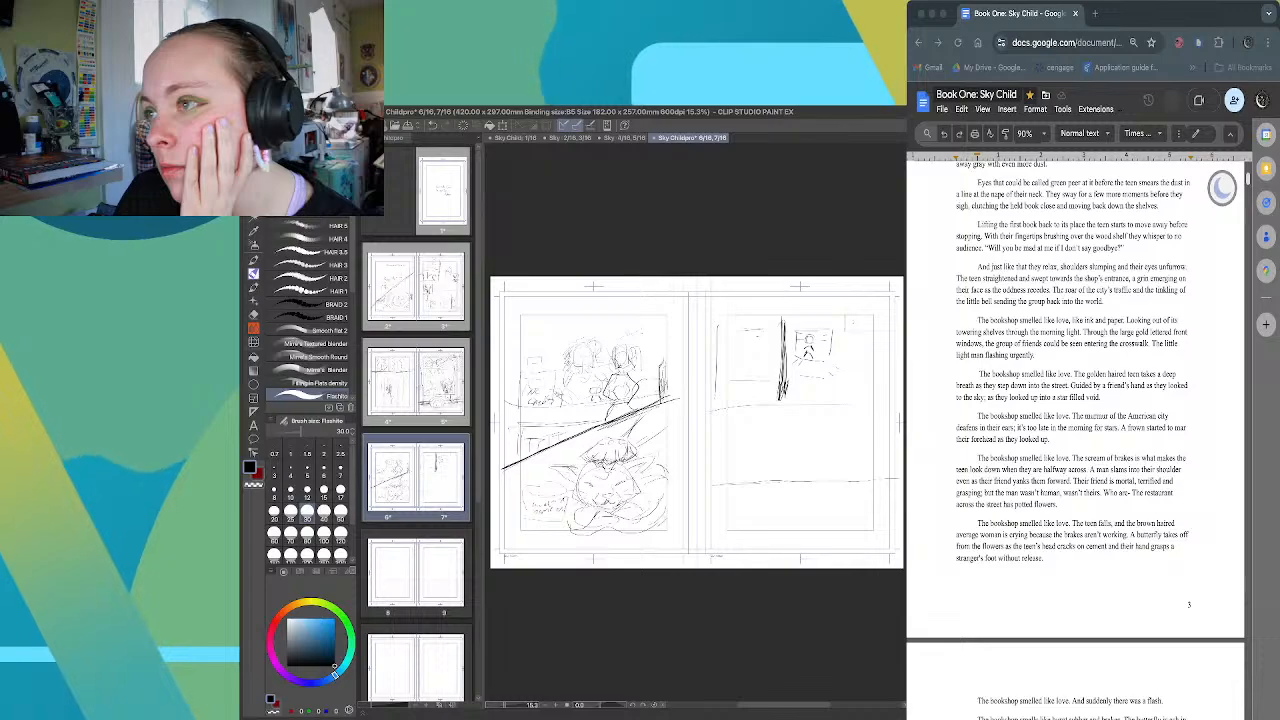
pyautogui.moveTo(853, 317); pyautogui.dragTo(853, 327)
pyautogui.moveTo(854, 318); pyautogui.dragTo(873, 326)
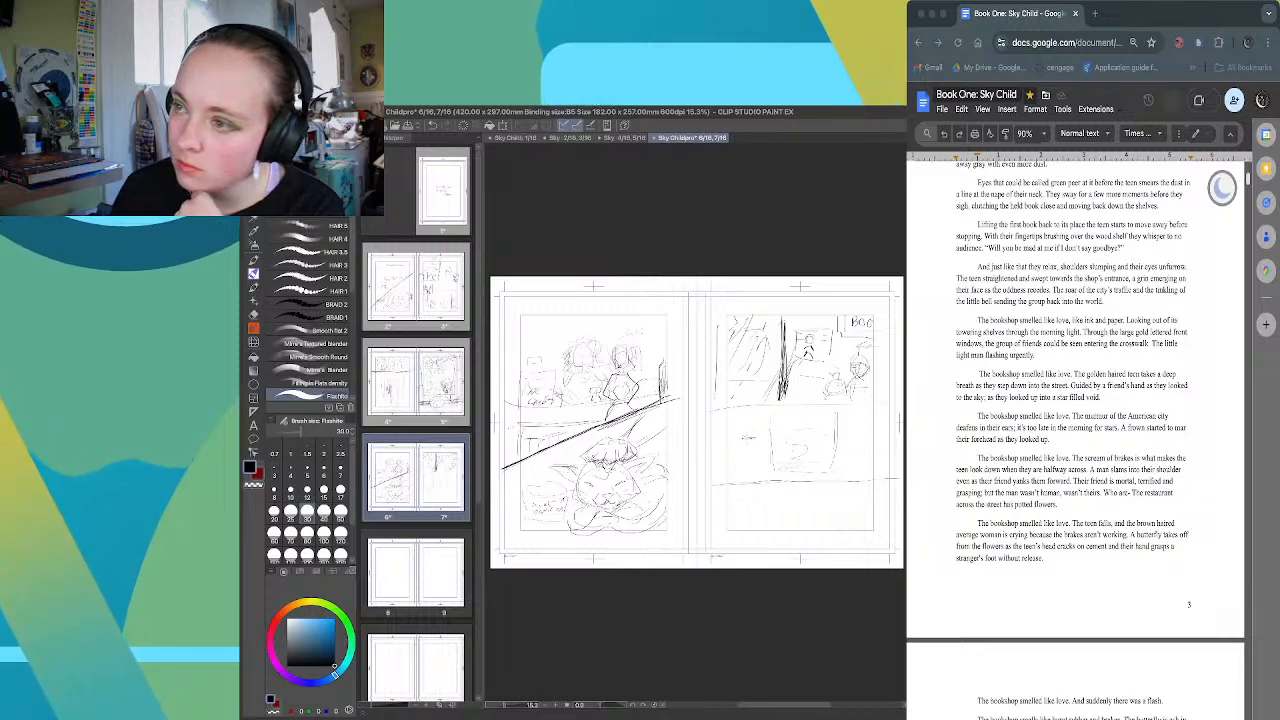
# Sketch a walking figure on one side of page 7's middle panel, and letter a sign above the central box
pyautogui.moveTo(754, 425); pyautogui.dragTo(757, 437)
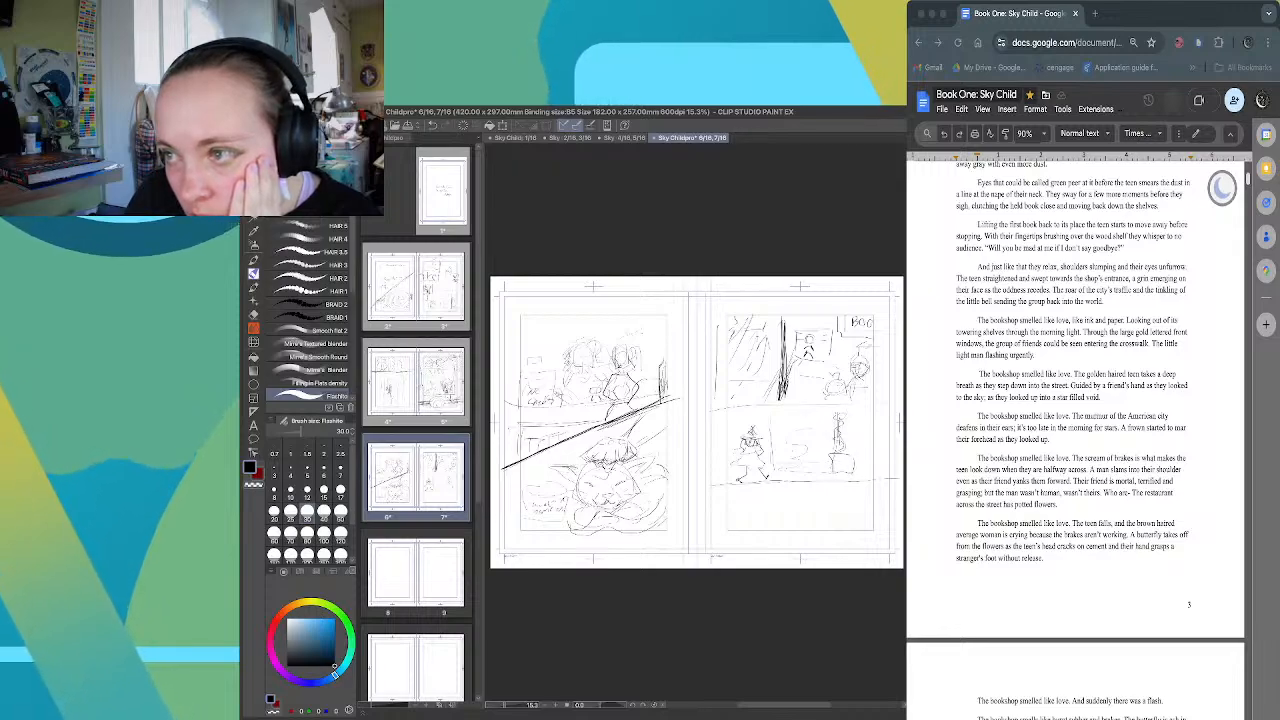
pyautogui.moveTo(789, 409); pyautogui.dragTo(810, 418)
pyautogui.moveTo(815, 411); pyautogui.dragTo(816, 417)
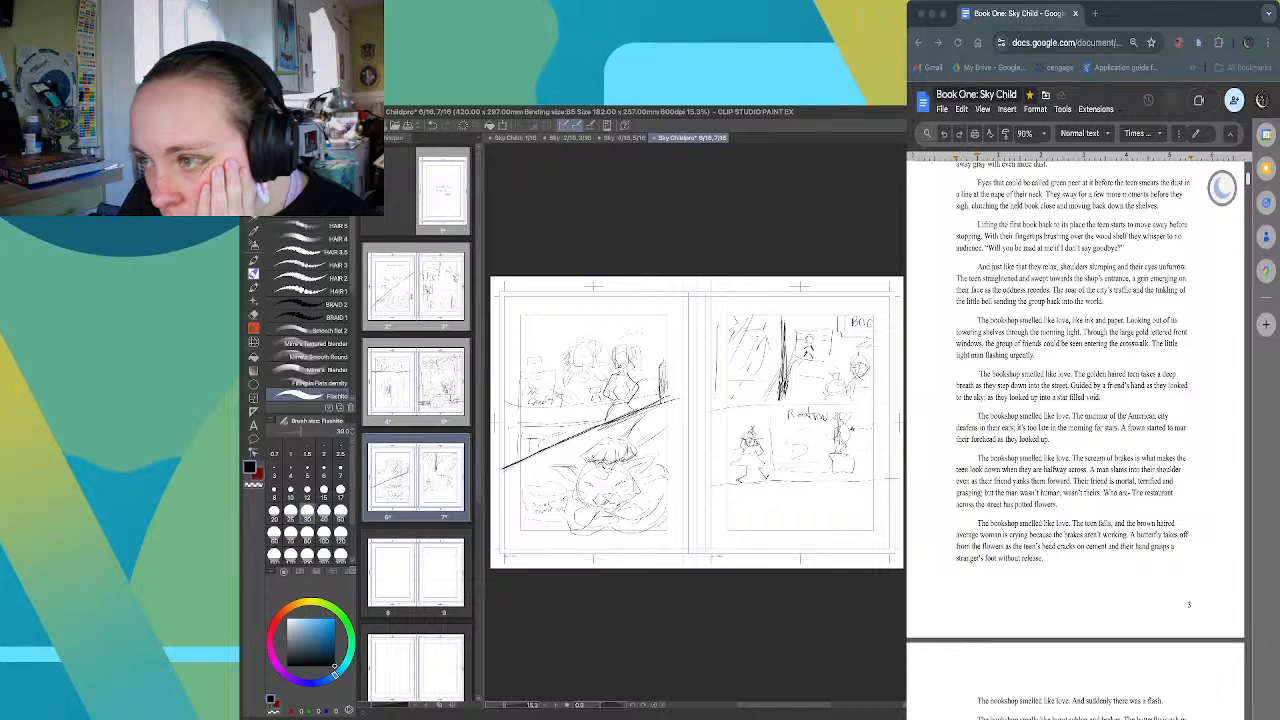
# Try a vertical divider through page 7's bottom panel and undo it
pyautogui.moveTo(796, 488); pyautogui.dragTo(796, 528)
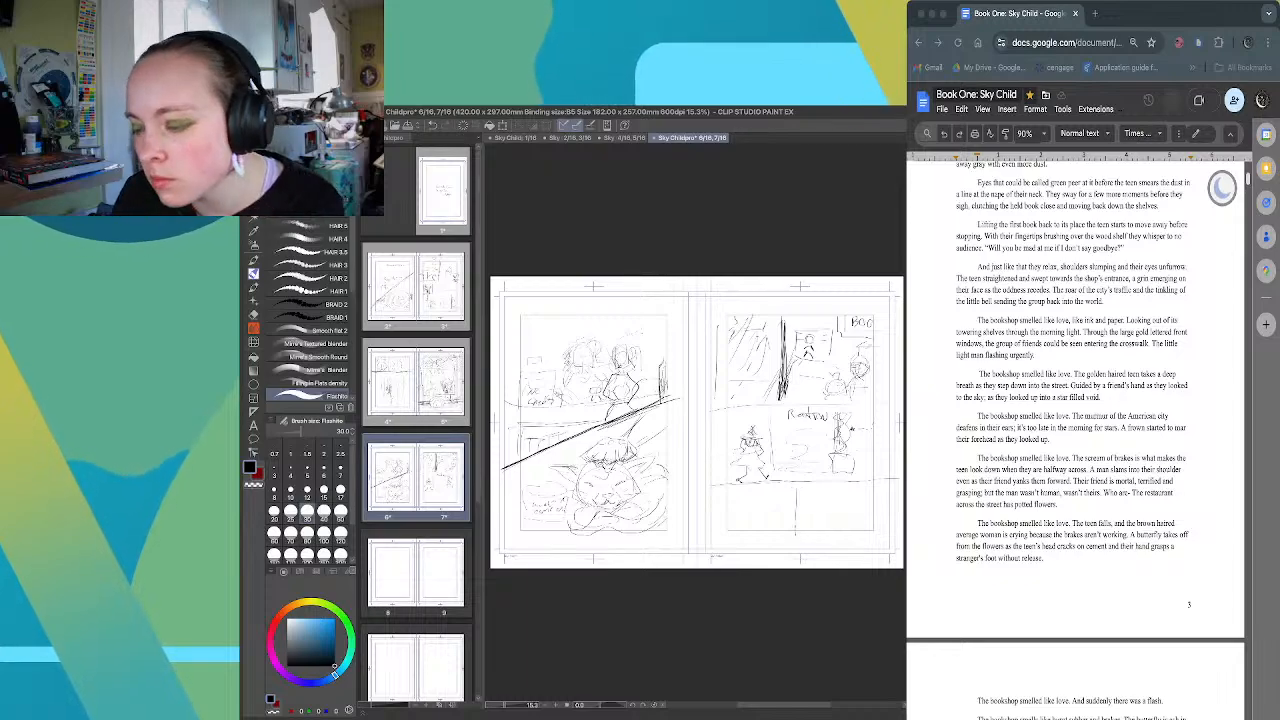
pyautogui.hotkey('ctrl', 'z')
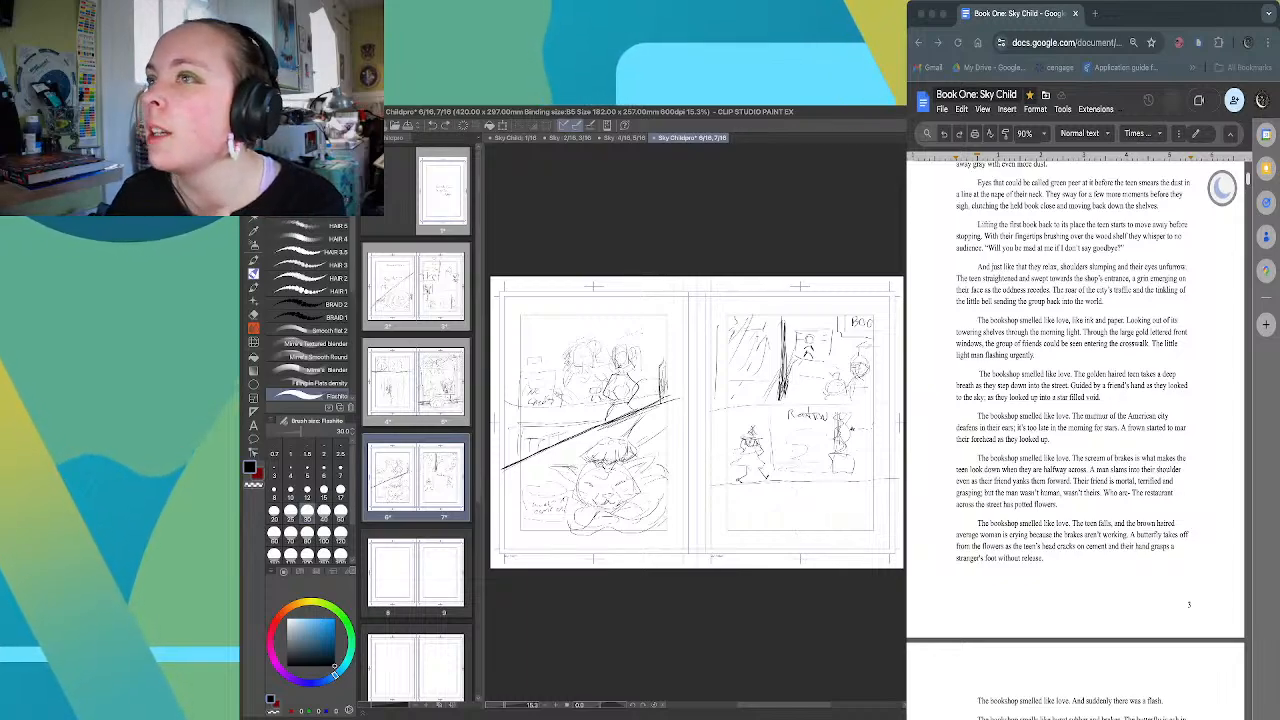